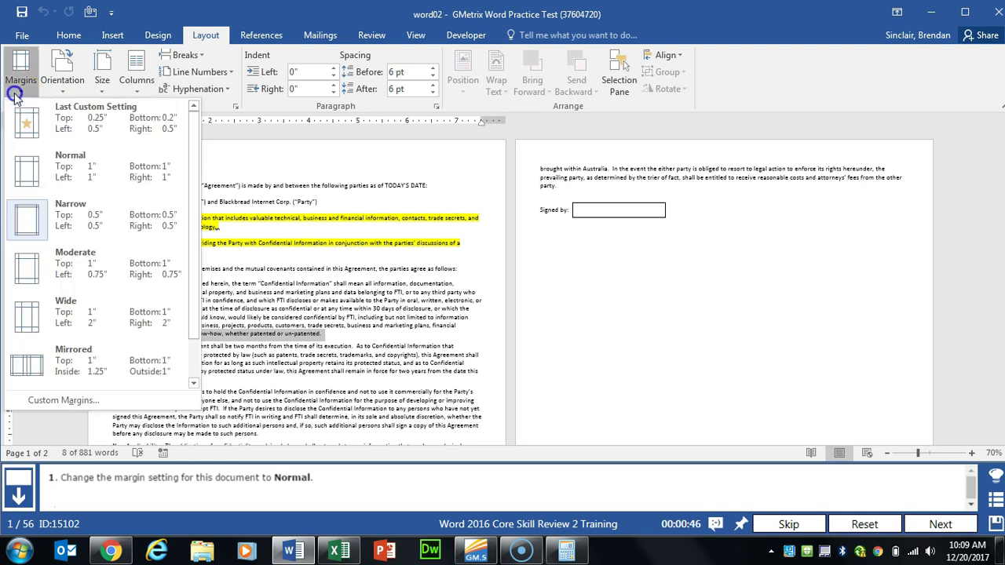
# Step: Apply Normal margins, then set the text from Confidential Information onward in two columns
pyautogui.click(94, 175)
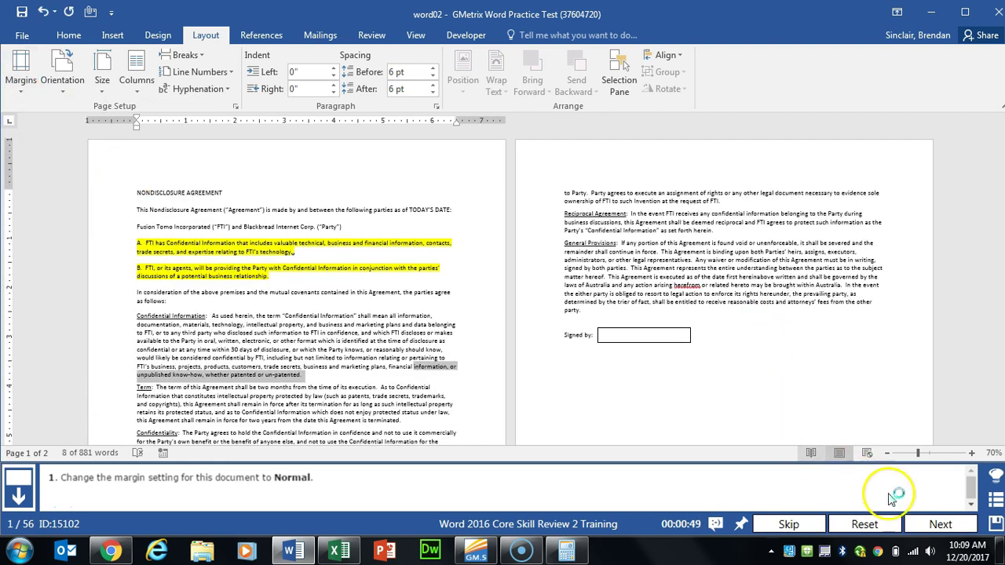
pyautogui.click(939, 524)
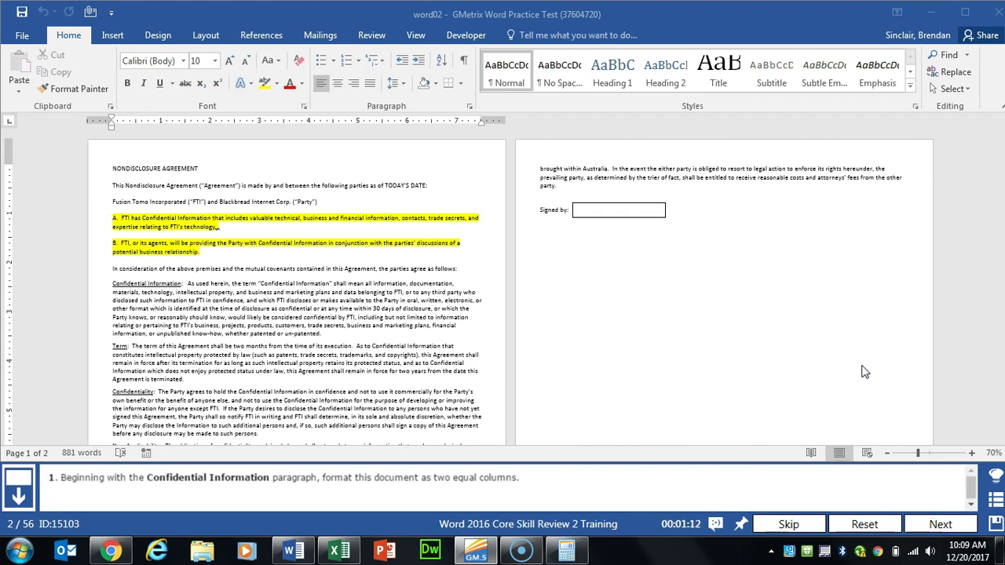
pyautogui.click(112, 283)
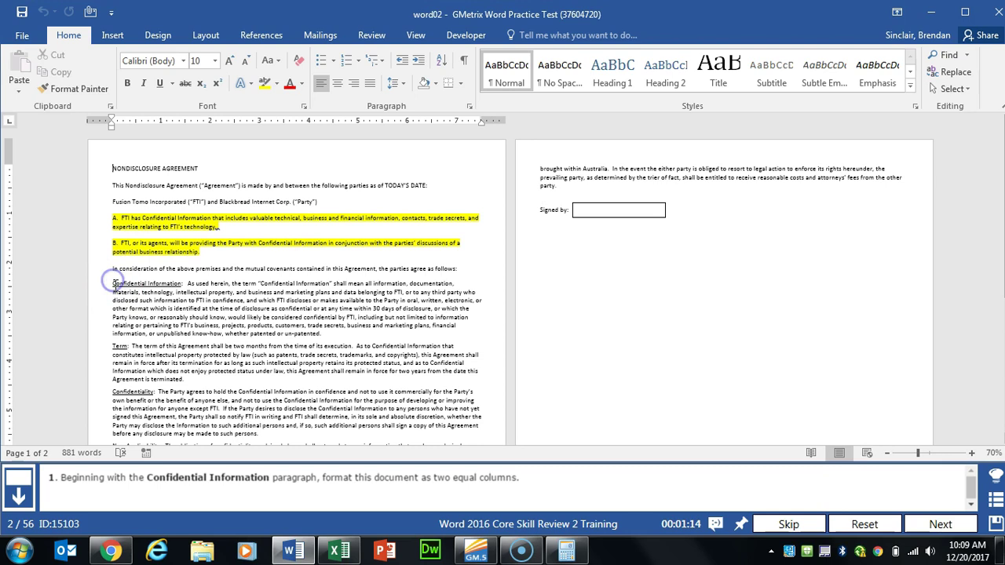
pyautogui.moveTo(112, 282); pyautogui.dragTo(752, 291)
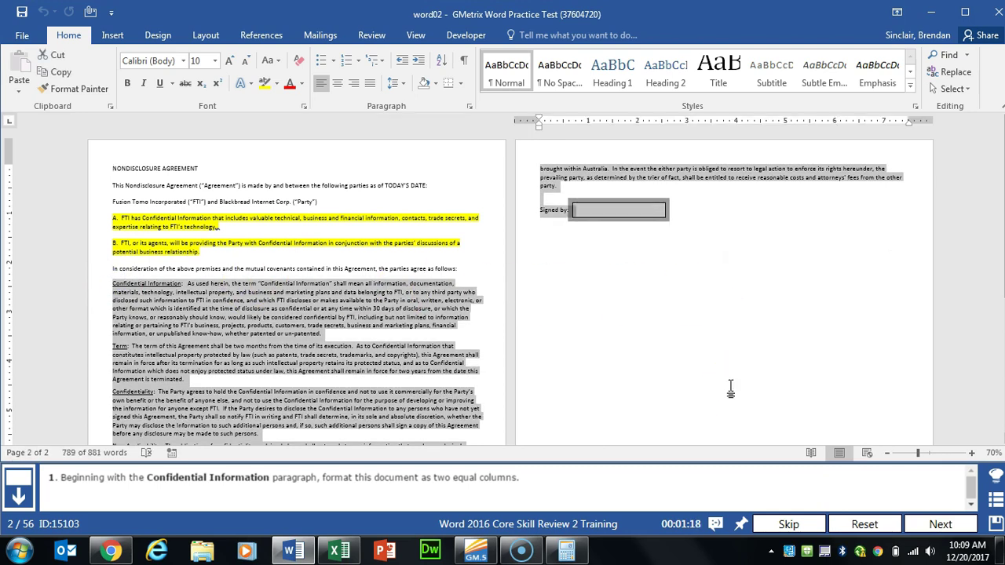
pyautogui.click(203, 36)
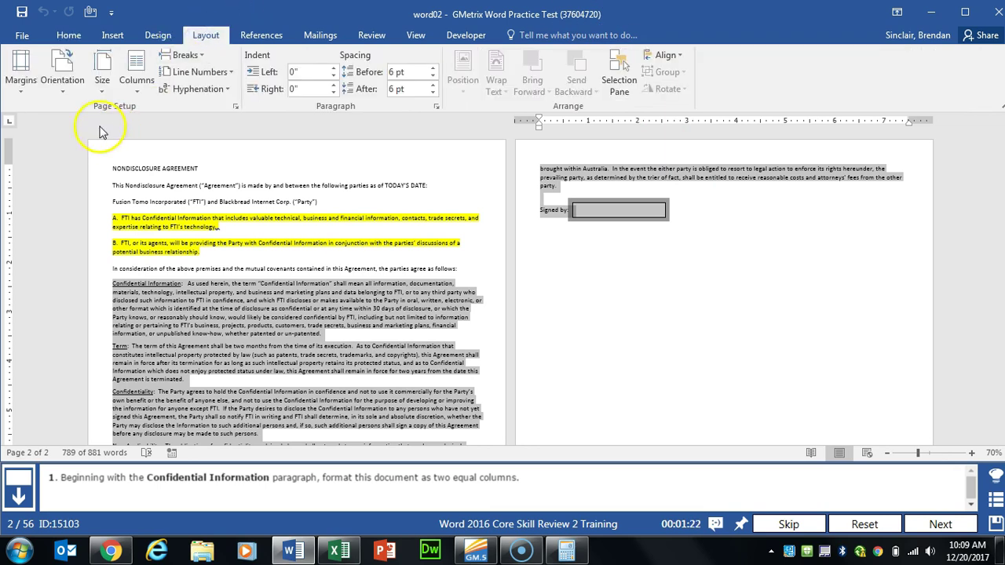
pyautogui.click(136, 82)
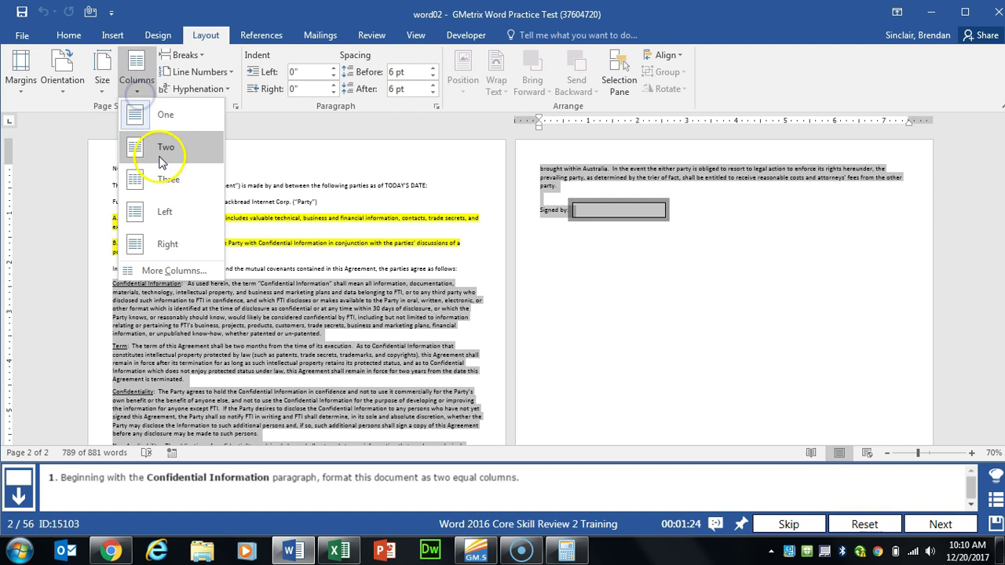
pyautogui.click(161, 157)
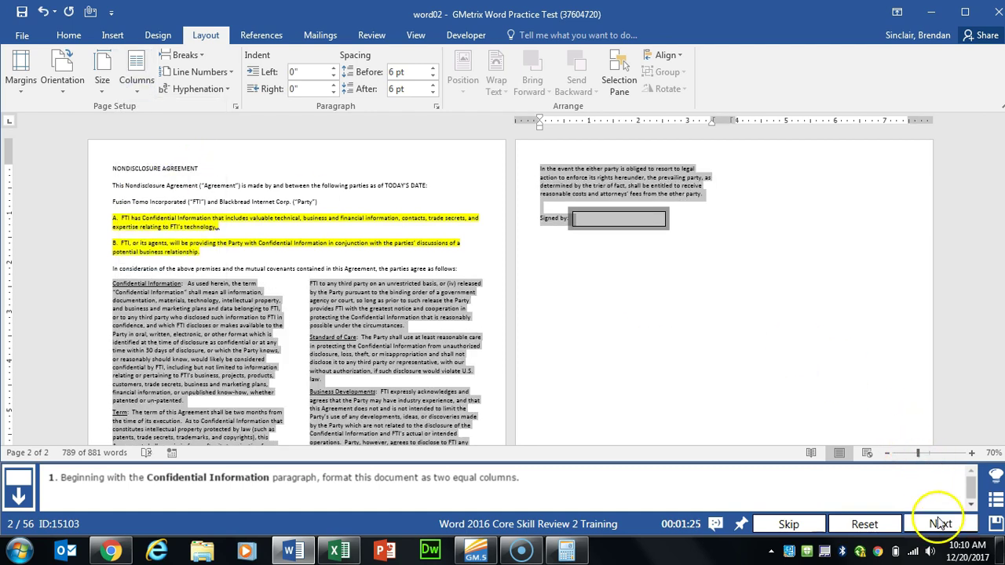
pyautogui.click(940, 524)
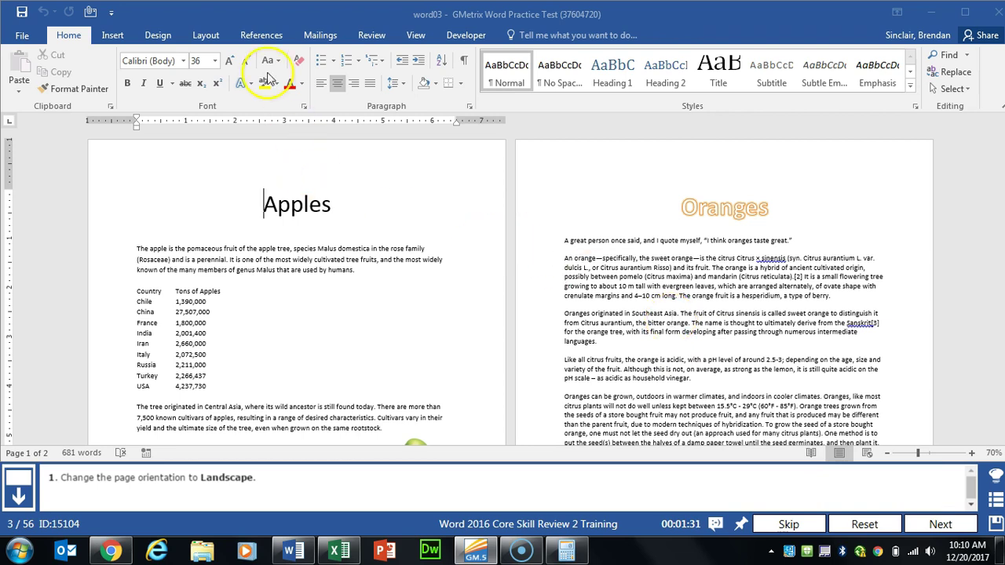
# Step: Switch the Apples and Oranges document's pages to landscape orientation
pyautogui.click(209, 39)
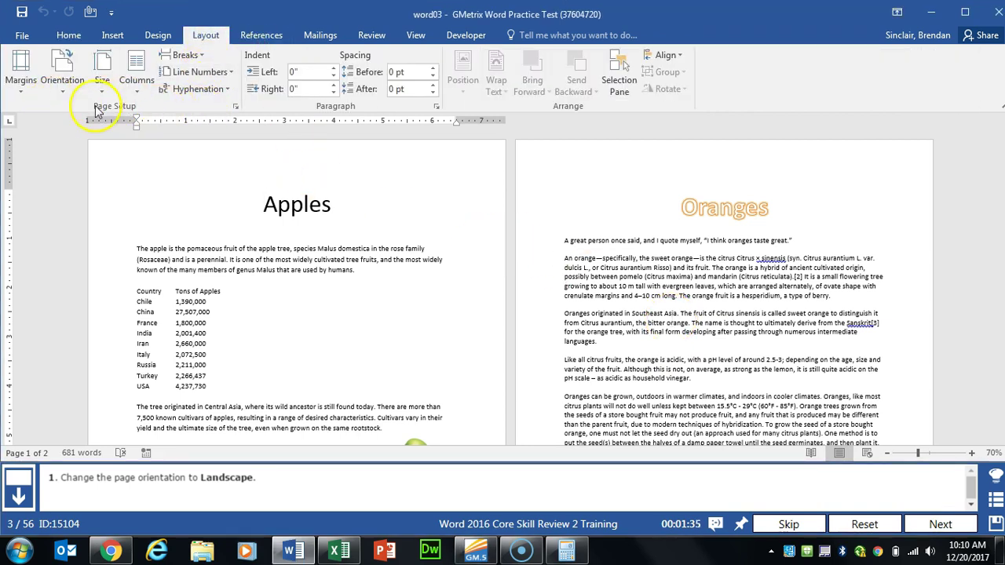
pyautogui.click(68, 94)
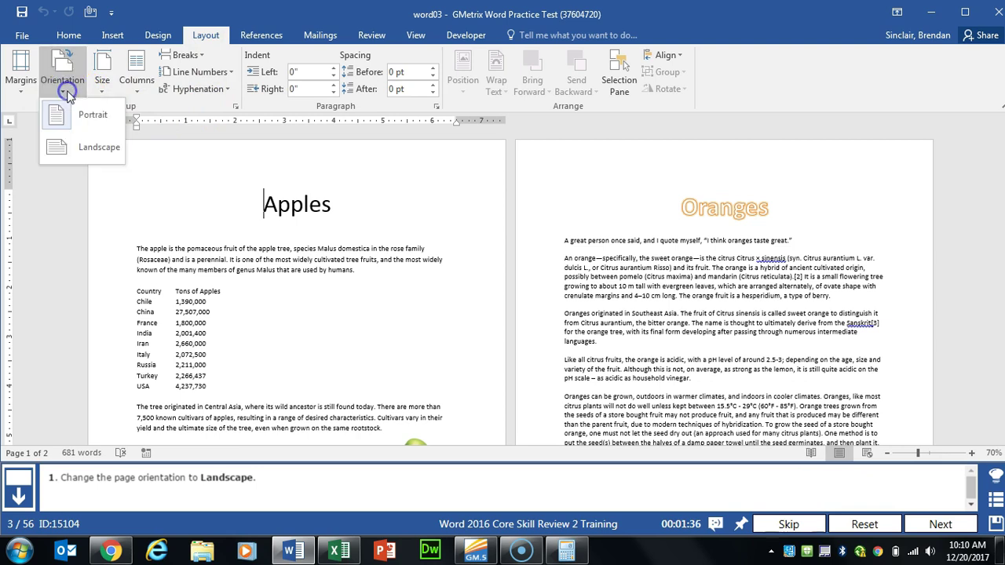
pyautogui.click(92, 146)
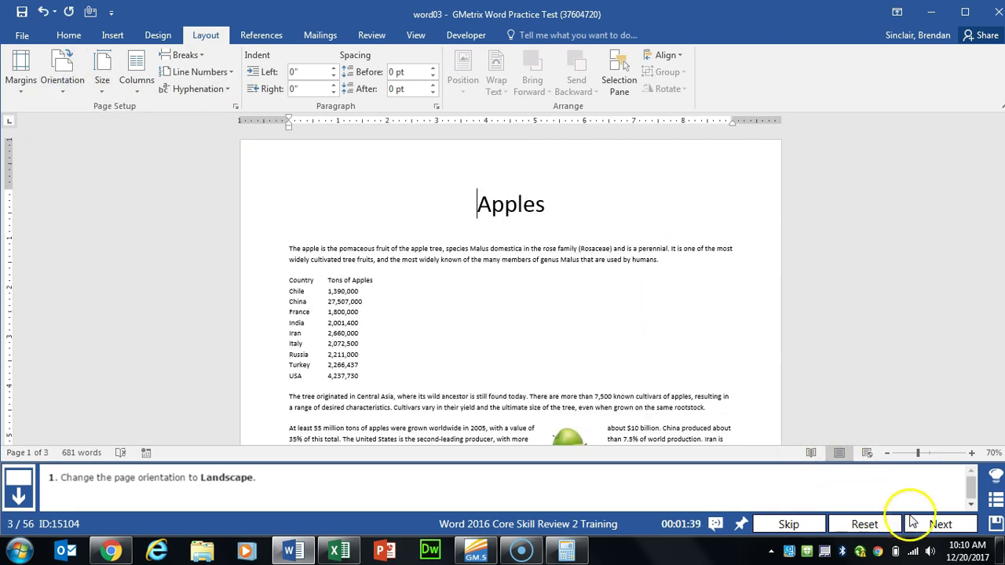
pyautogui.click(908, 521)
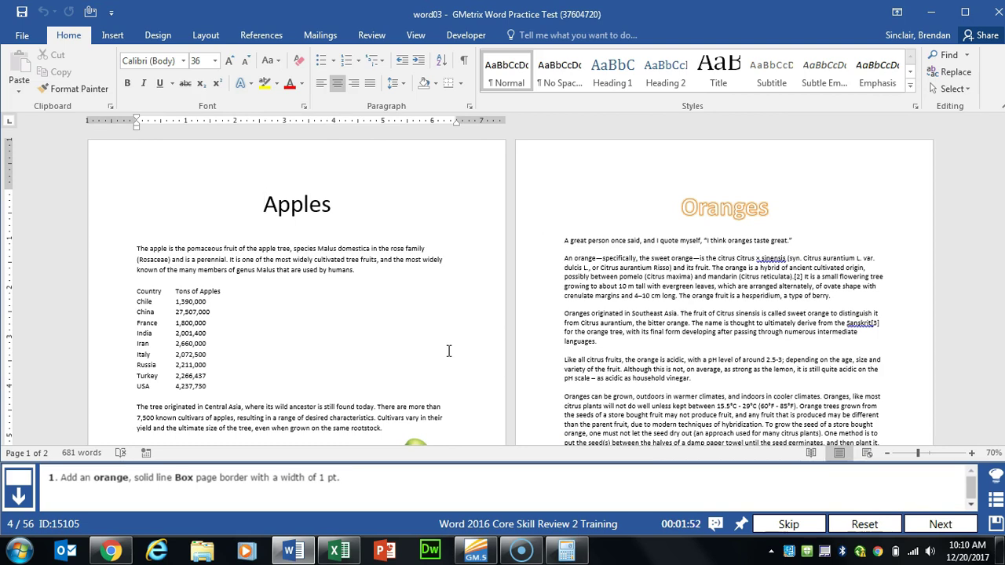
# Step: Give every page a solid orange Box border, 1 pt wide
pyautogui.click(170, 37)
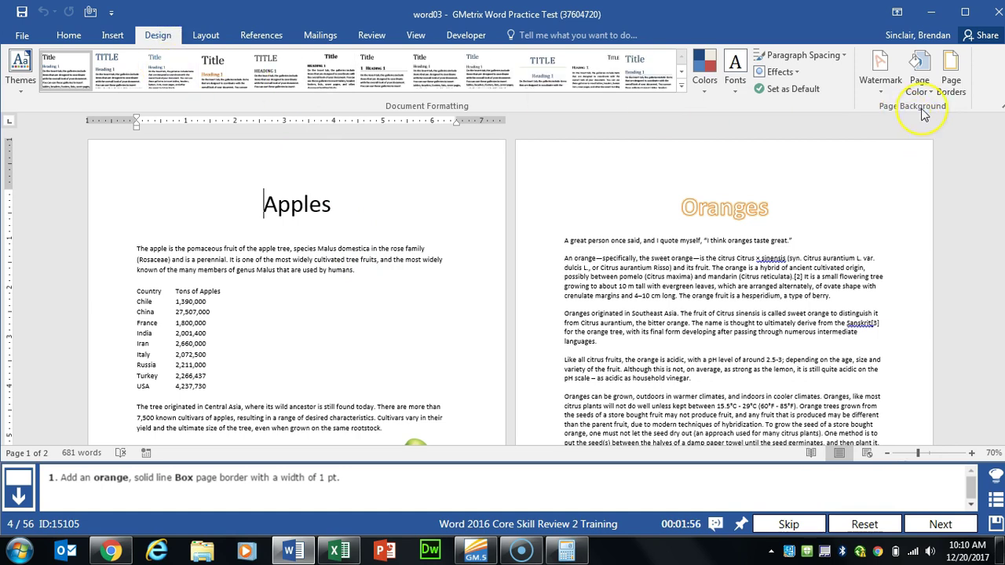
pyautogui.click(959, 79)
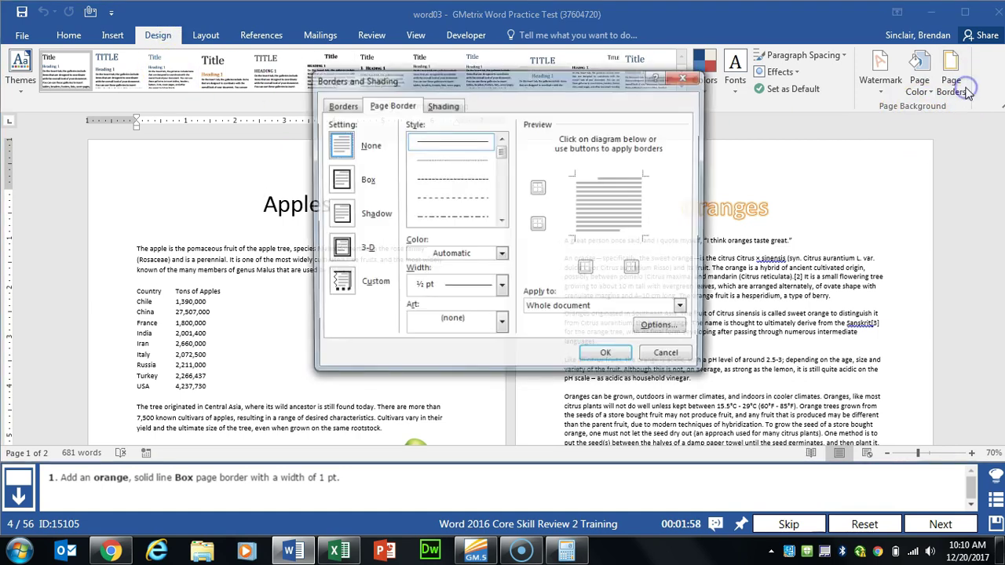
pyautogui.click(340, 181)
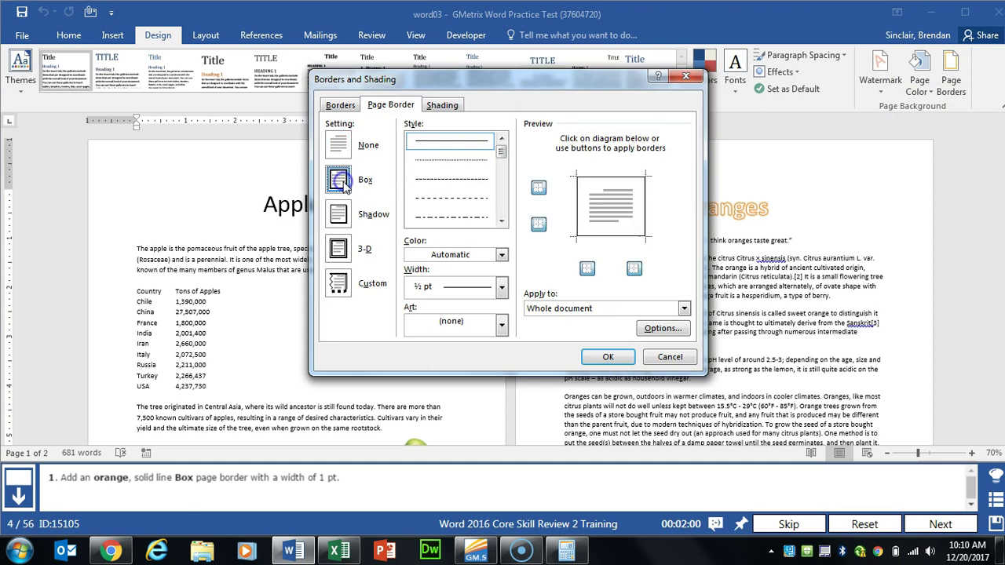
pyautogui.click(467, 286)
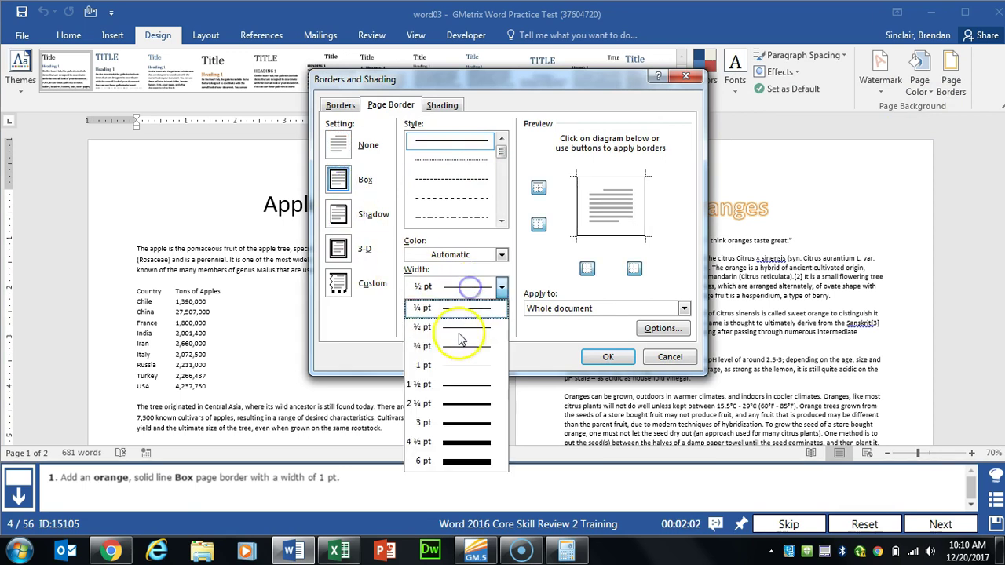
pyautogui.click(454, 368)
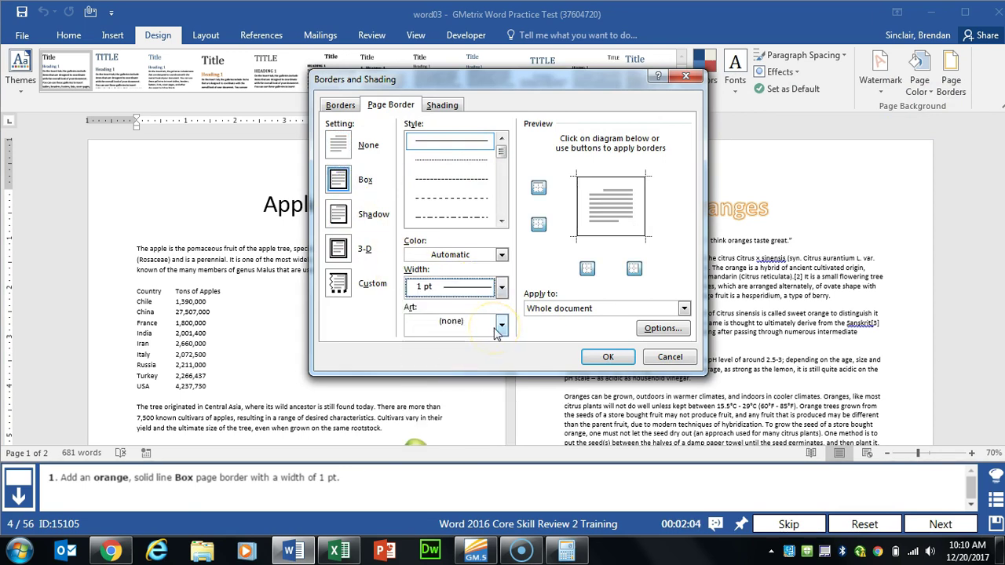
pyautogui.click(502, 255)
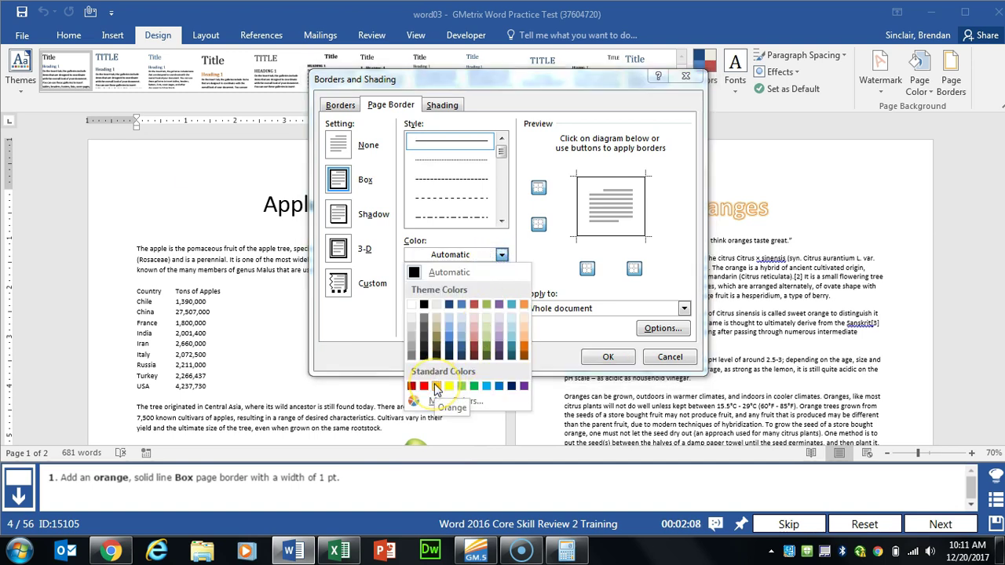
pyautogui.click(437, 386)
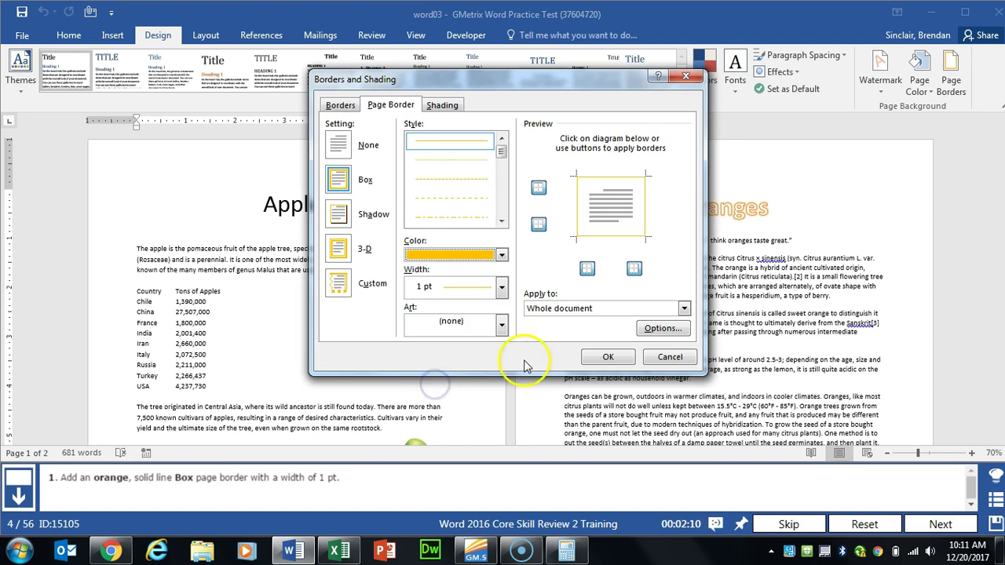
pyautogui.click(610, 358)
pyautogui.click(939, 525)
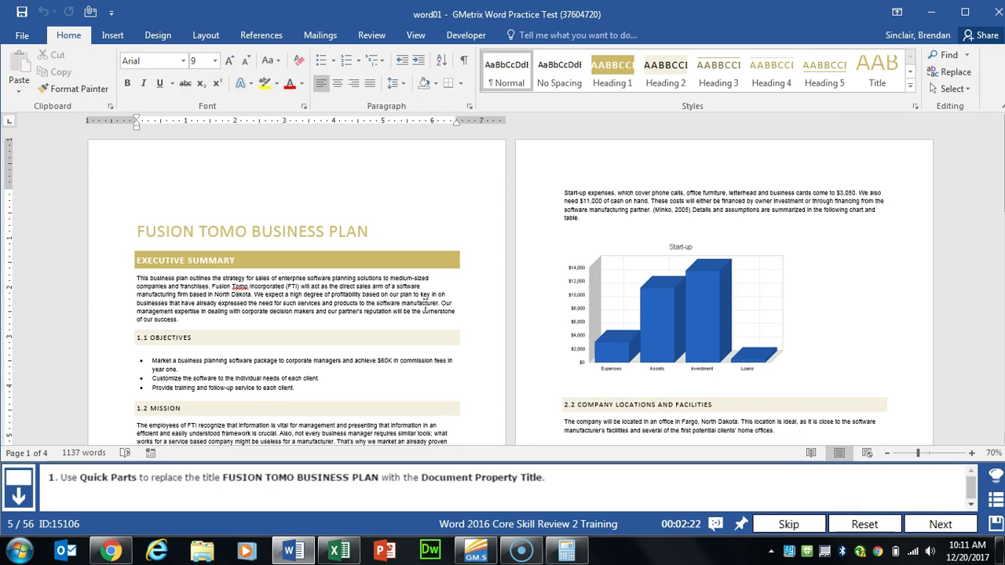
# Step: Replace the FUSION TOMO BUSINESS PLAN heading with the Title document property field
pyautogui.click(400, 193)
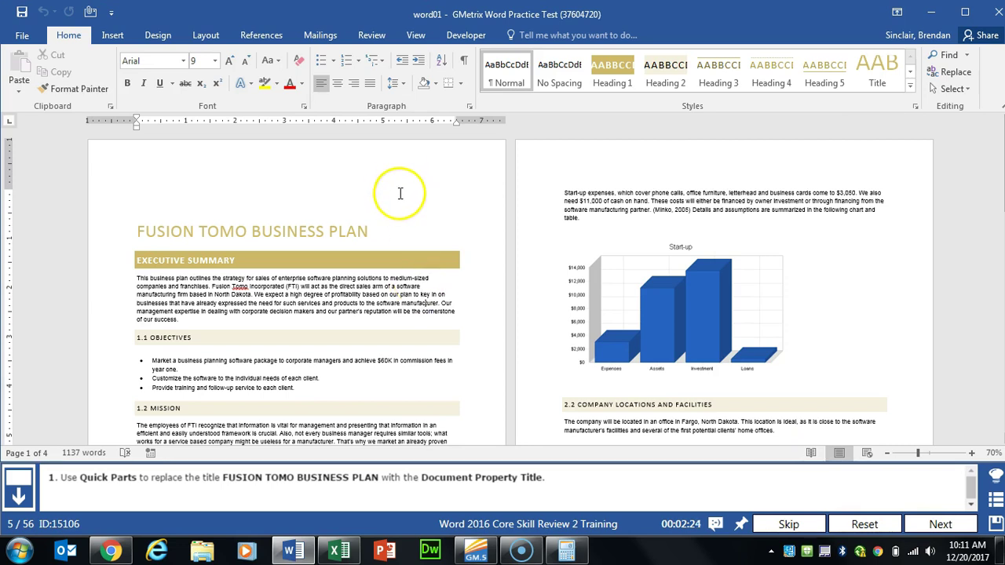
pyautogui.moveTo(383, 232); pyautogui.dragTo(149, 211)
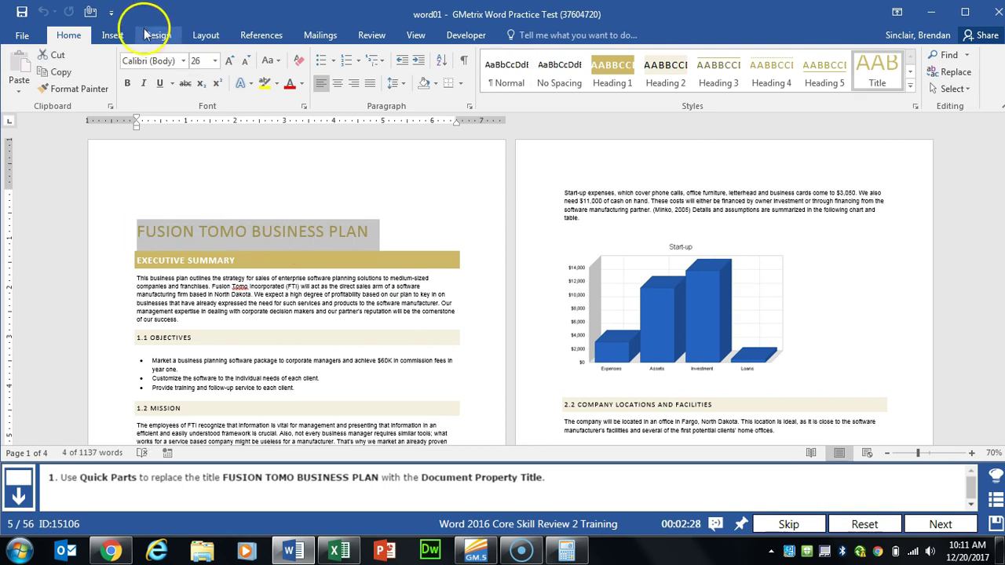
pyautogui.click(118, 36)
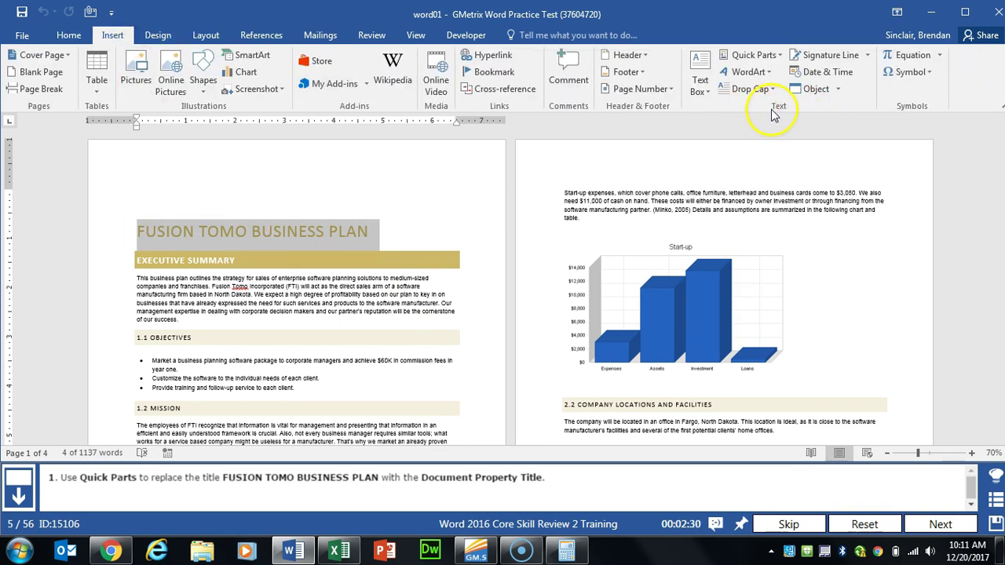
pyautogui.click(781, 56)
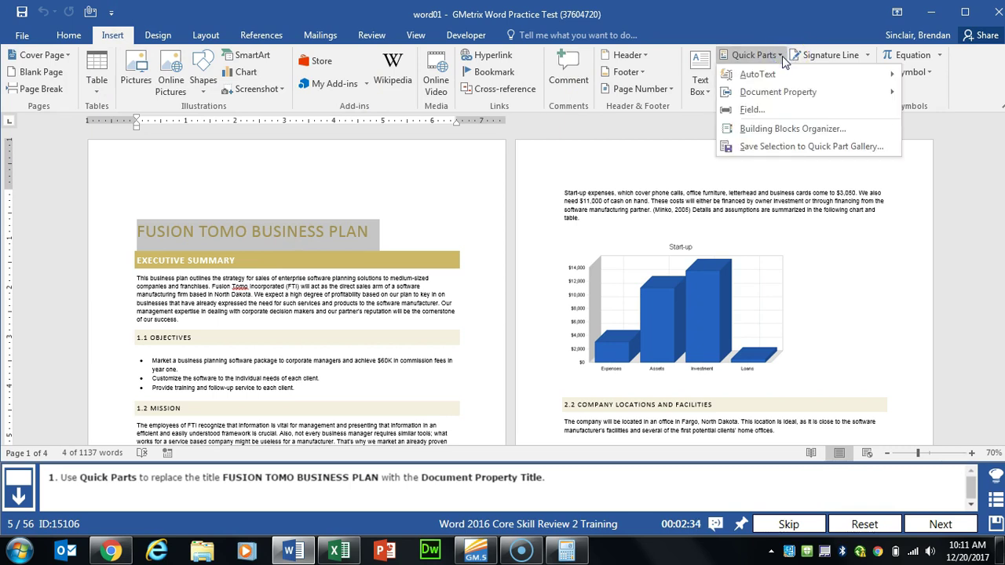
pyautogui.click(786, 92)
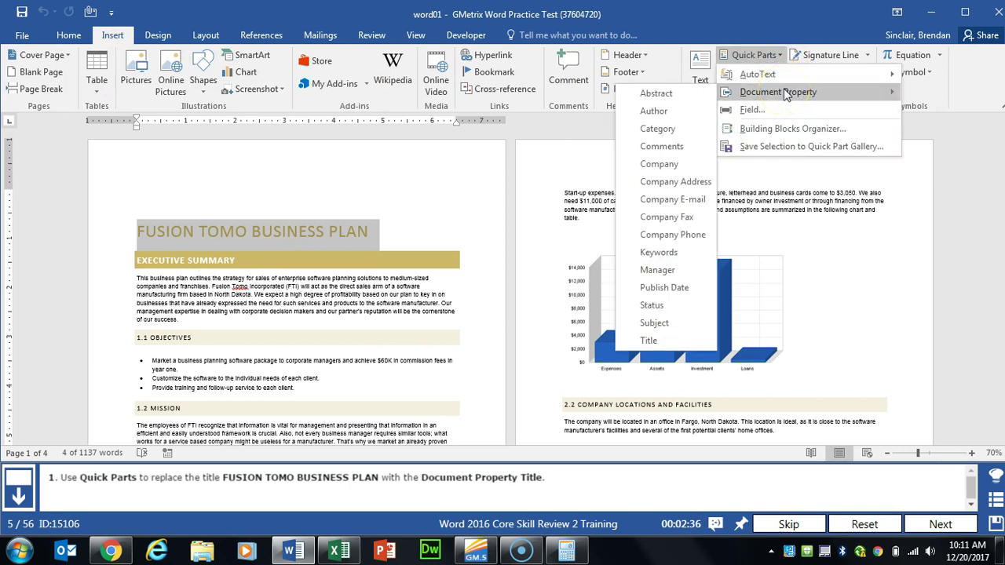
pyautogui.click(649, 340)
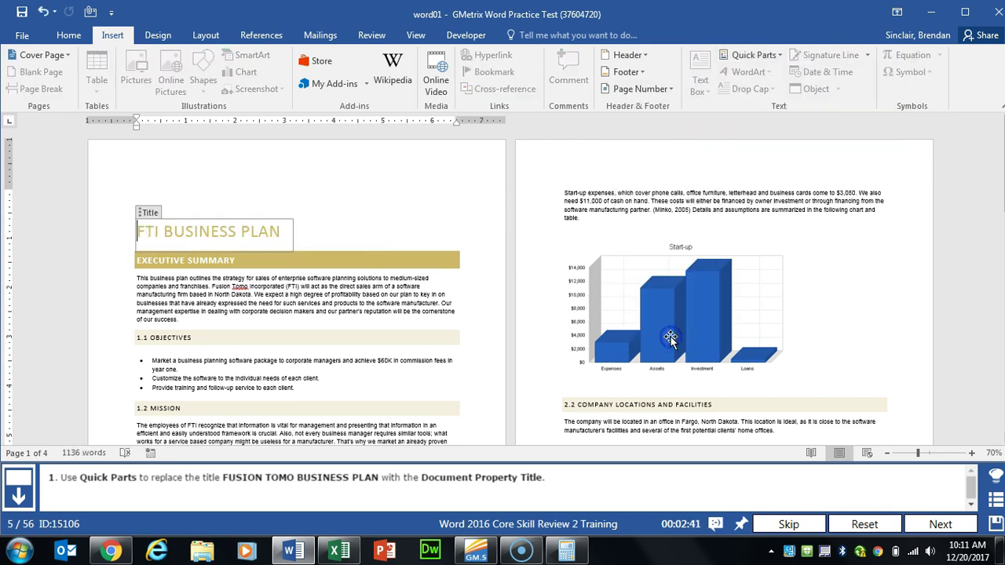
pyautogui.click(940, 523)
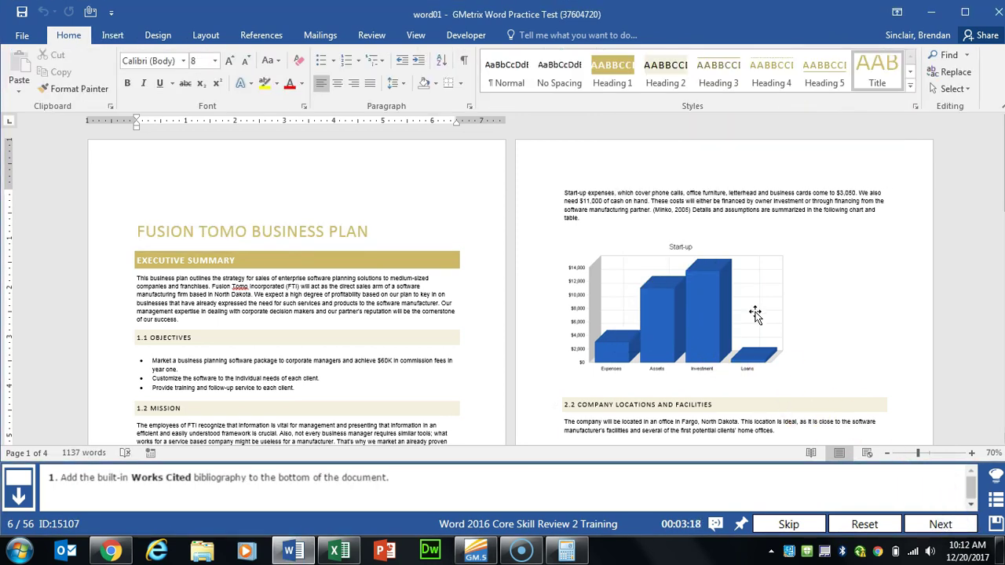
# Step: Insert the built-in Works Cited bibliography at the end of the business plan
pyautogui.scroll(-15, 660, 307)
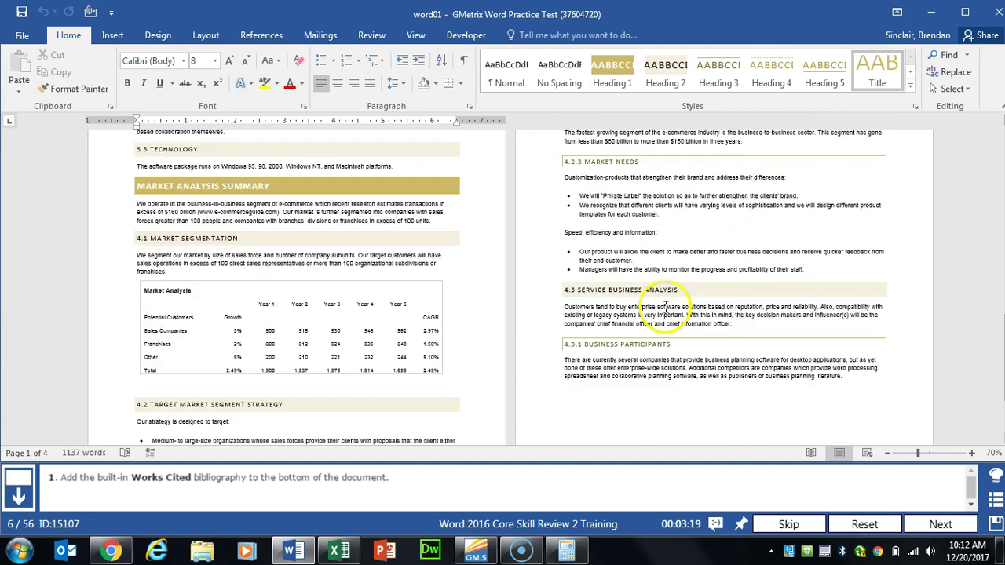
pyautogui.click(665, 308)
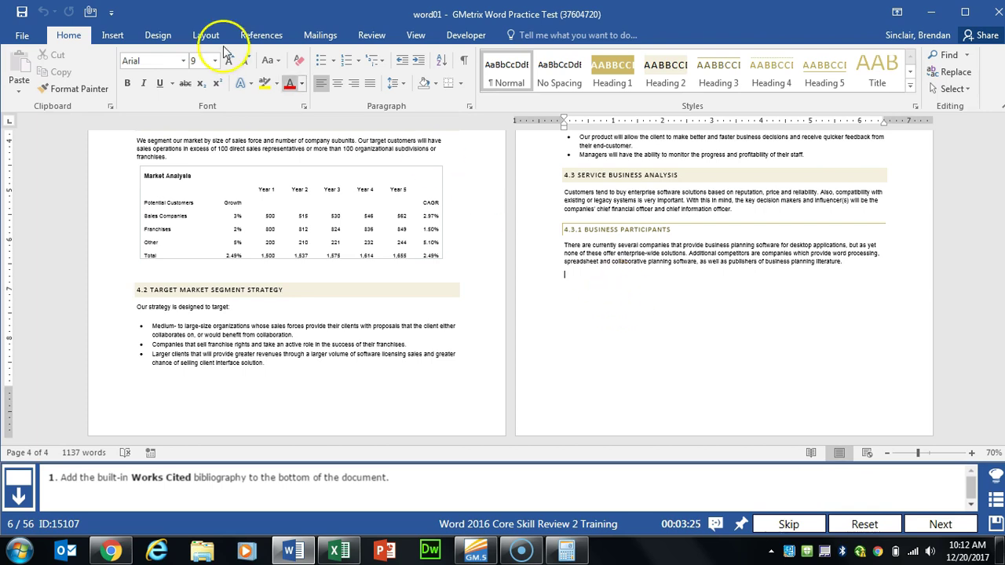
pyautogui.click(261, 36)
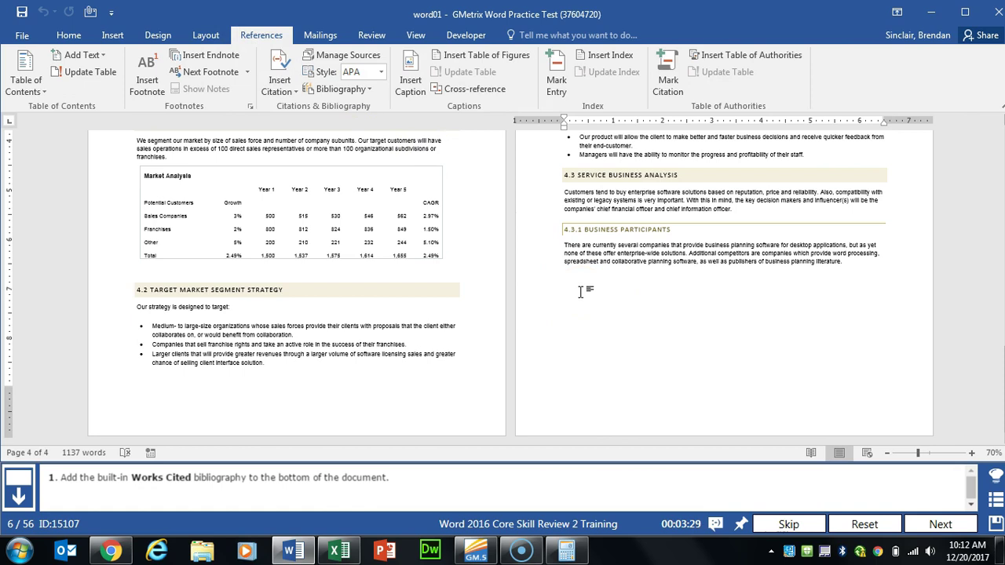
pyautogui.click(562, 268)
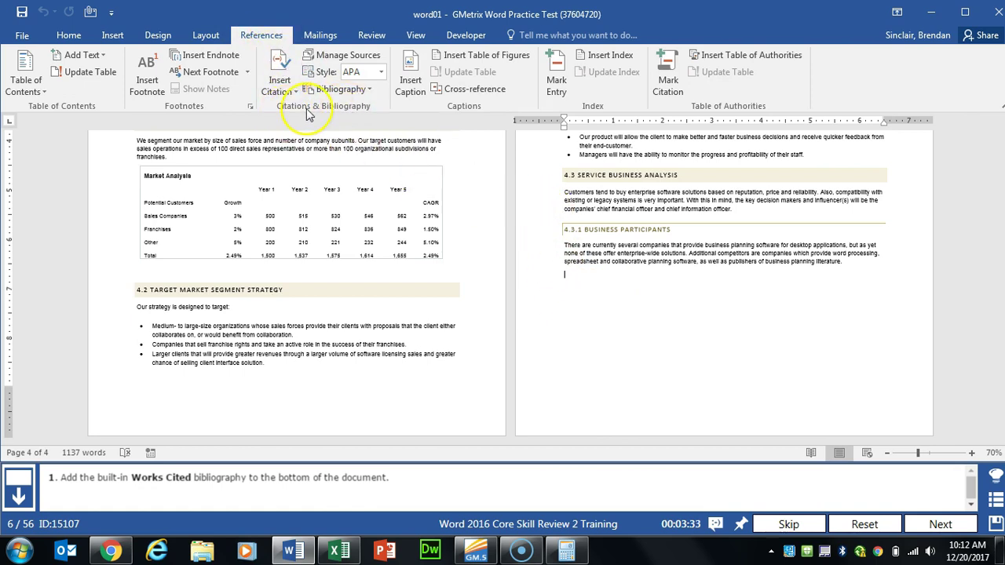
pyautogui.click(369, 89)
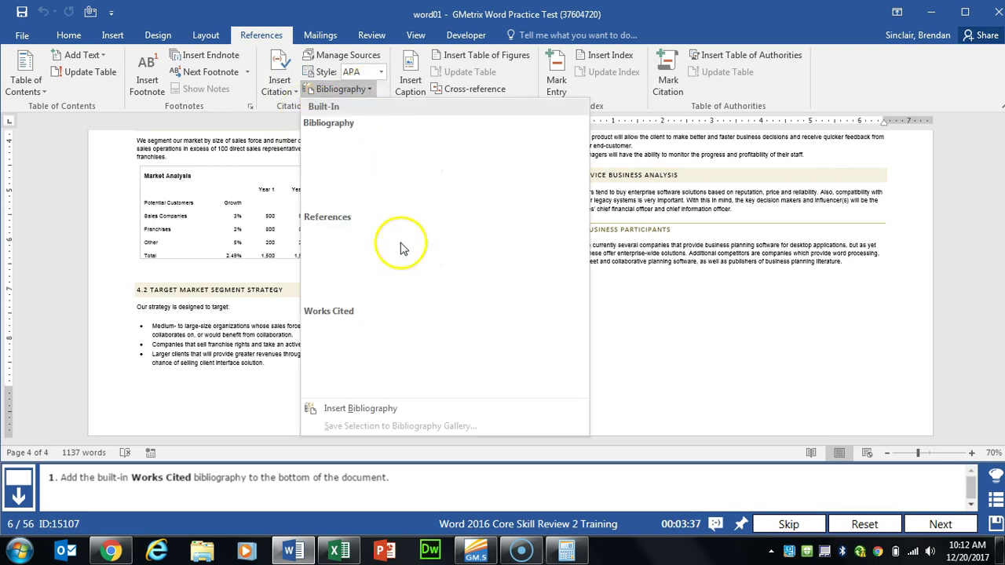
pyautogui.click(361, 336)
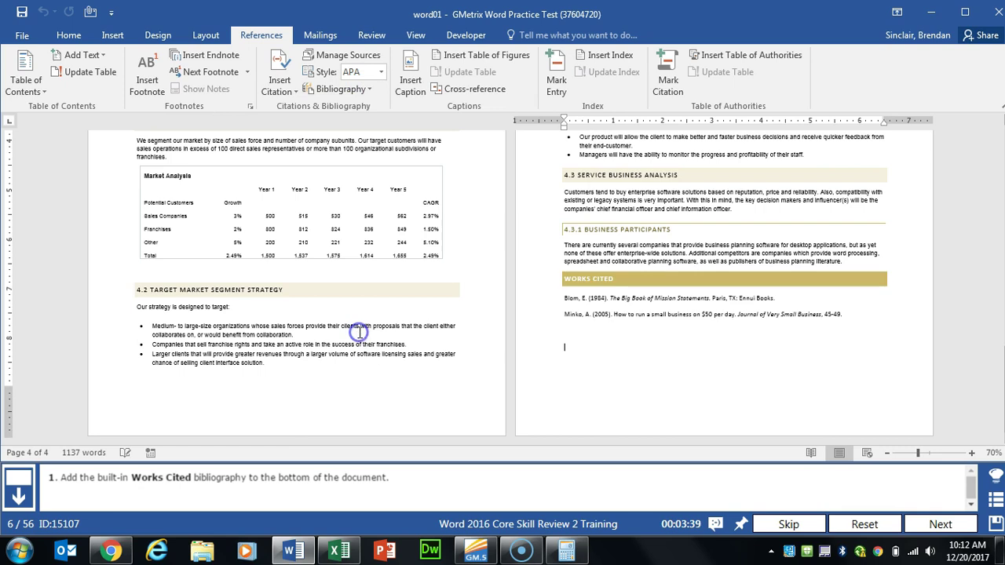
pyautogui.click(940, 524)
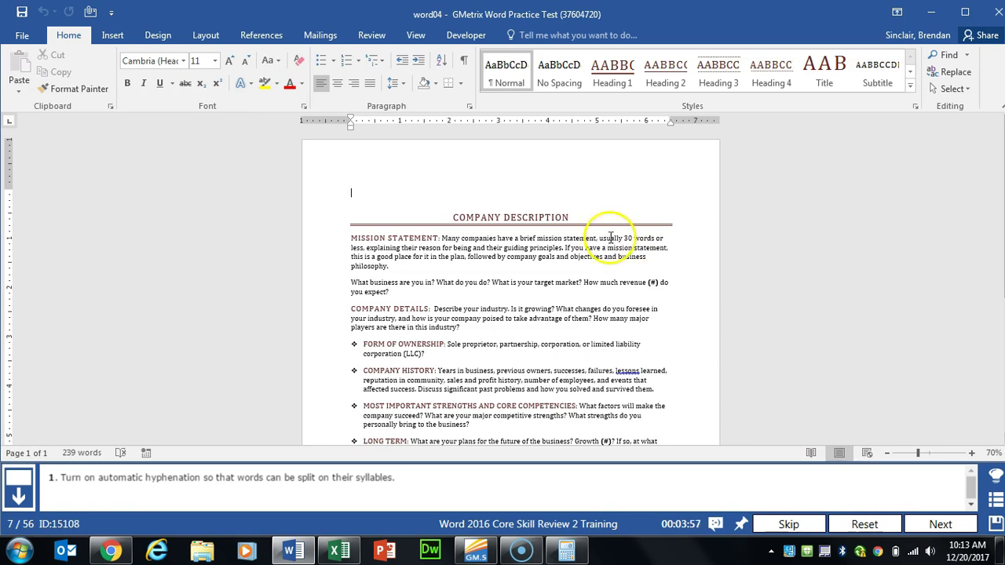
# Step: Turn on automatic hyphenation for the Company Description document
pyautogui.click(221, 39)
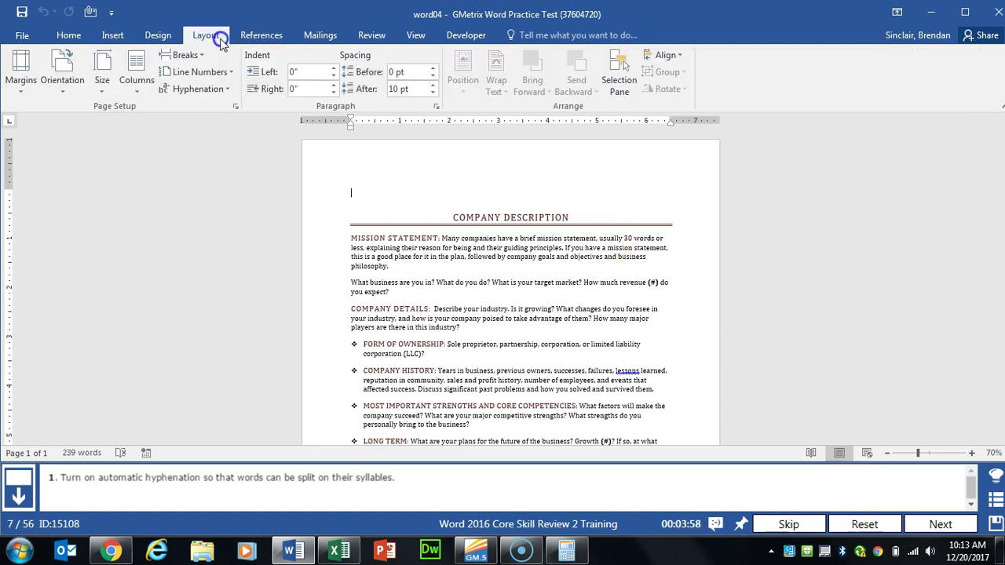
pyautogui.click(228, 90)
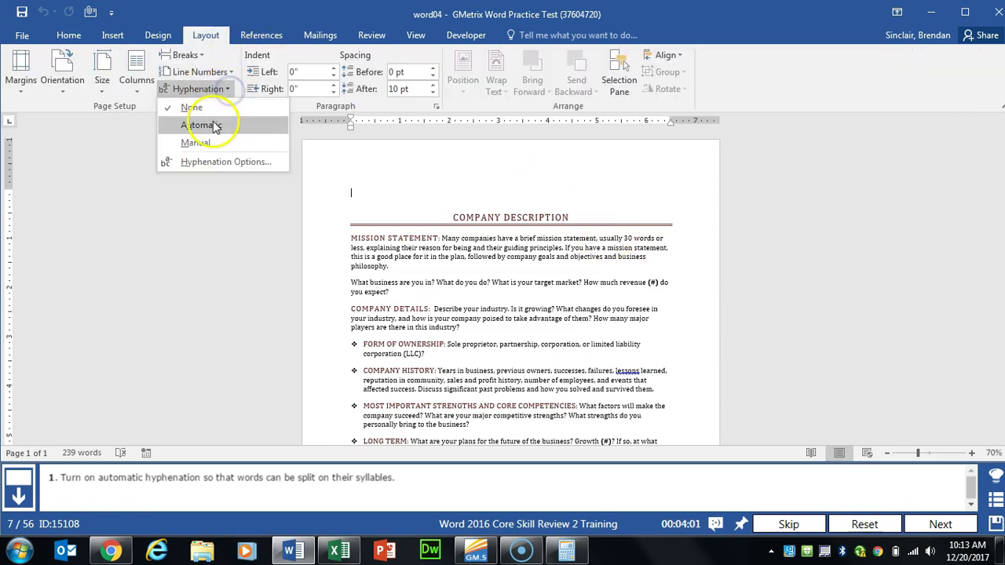
pyautogui.click(258, 131)
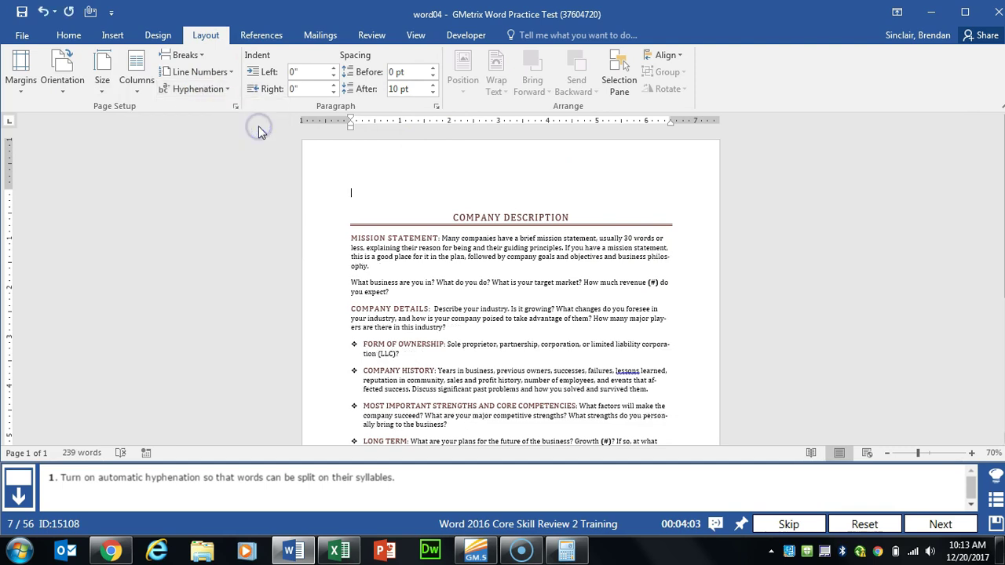
pyautogui.click(918, 526)
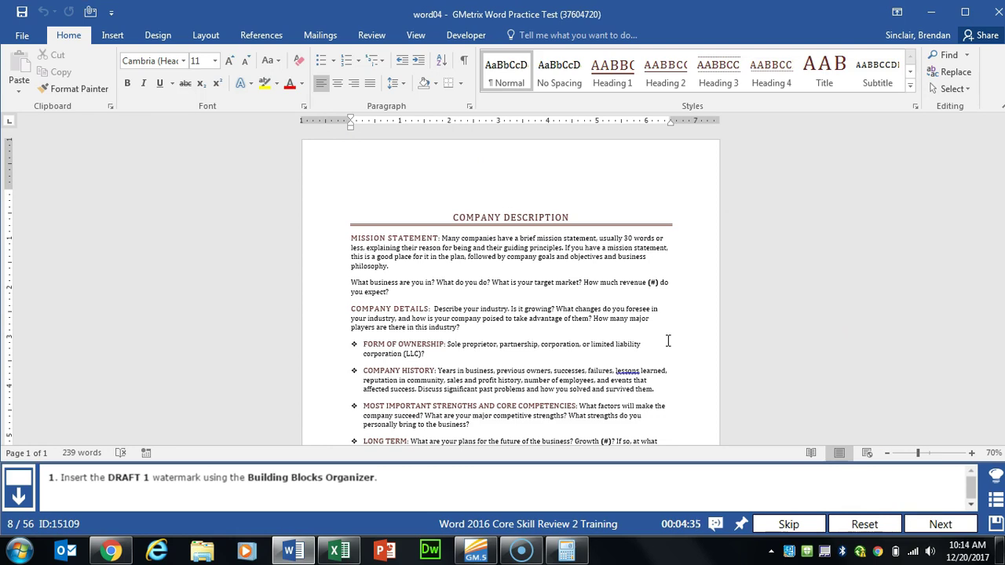
# Step: Insert the DRAFT 1 watermark from the Building Blocks Organizer's Watermarks gallery
pyautogui.click(102, 37)
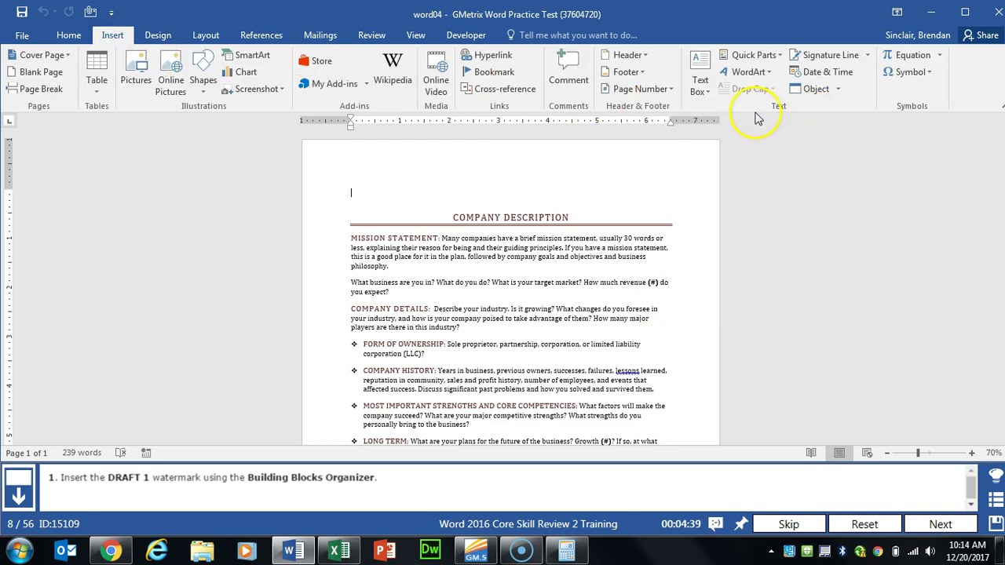
pyautogui.click(780, 56)
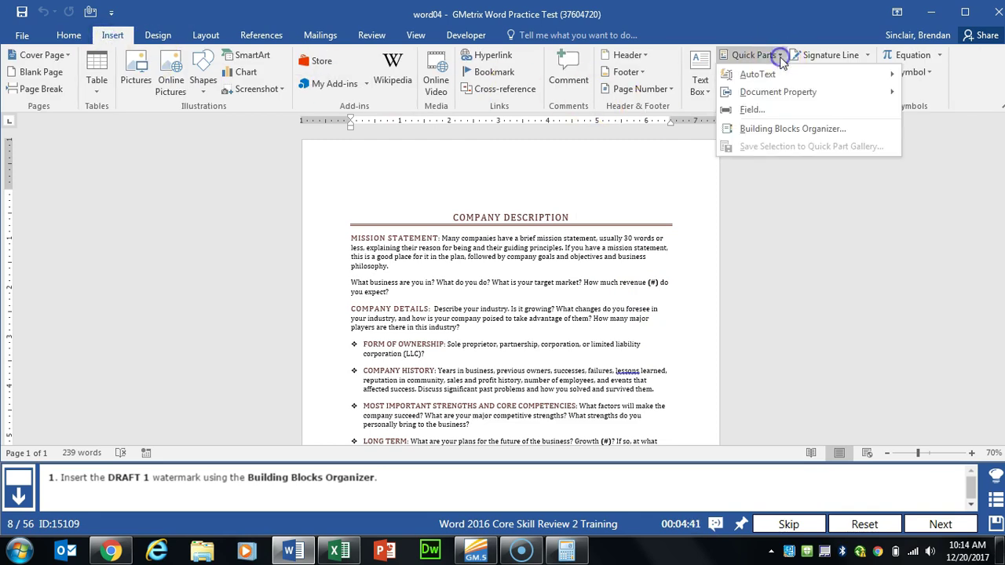
pyautogui.click(846, 132)
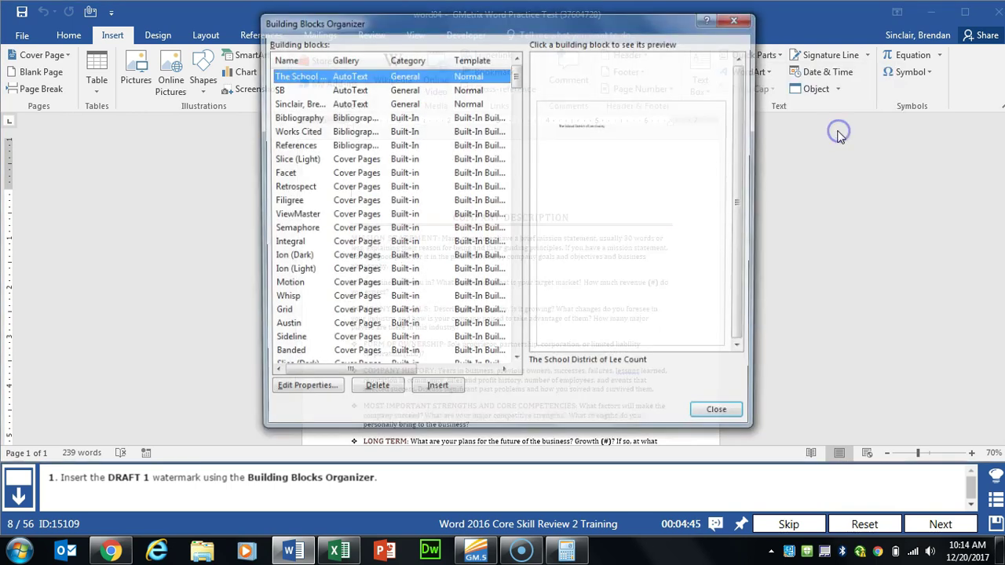
pyautogui.click(344, 60)
pyautogui.moveTo(518, 73); pyautogui.dragTo(496, 357)
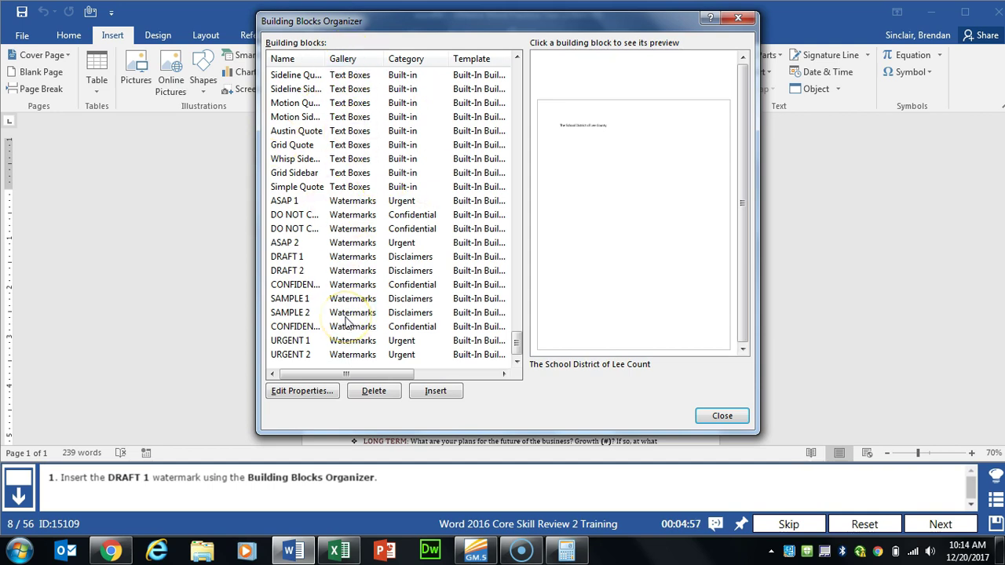
pyautogui.click(286, 257)
pyautogui.click(432, 389)
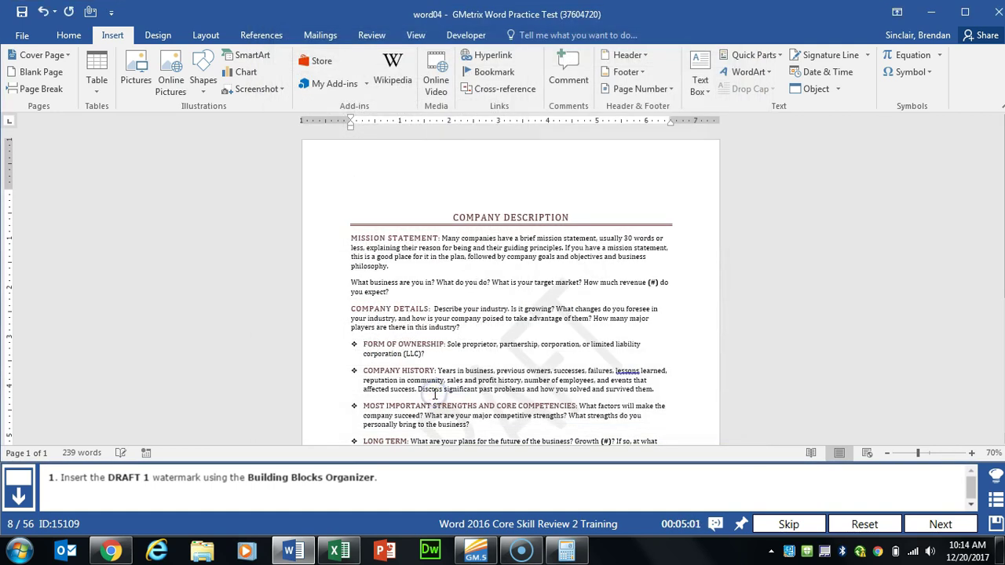
pyautogui.click(940, 525)
# Step: Switch the document to Web Layout view
pyautogui.click(416, 35)
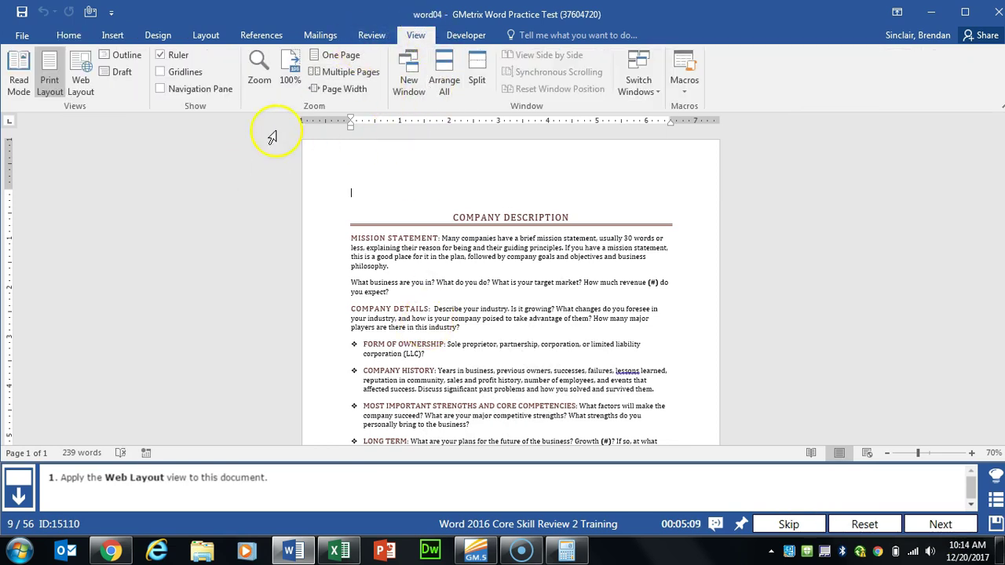
pyautogui.click(88, 94)
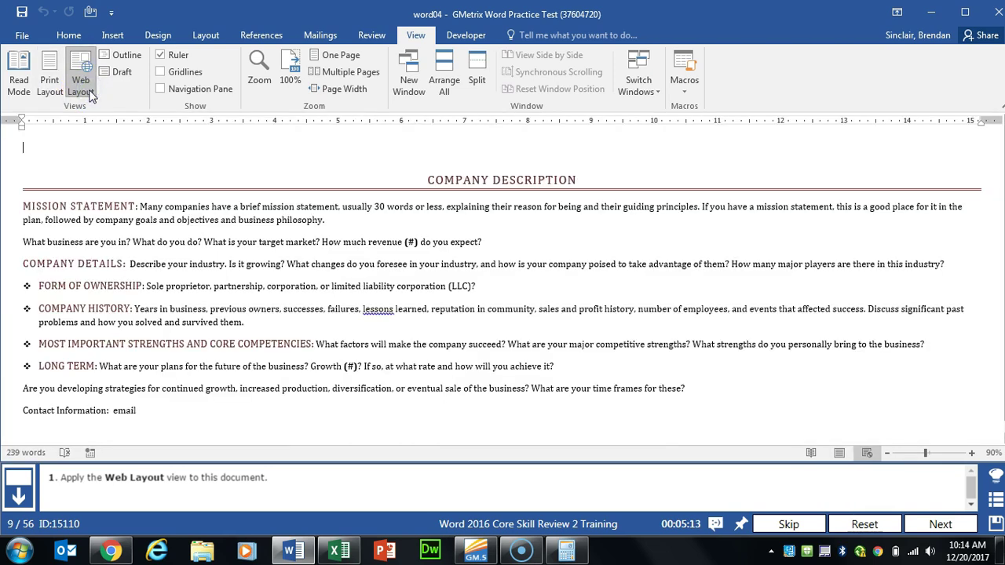
pyautogui.click(934, 524)
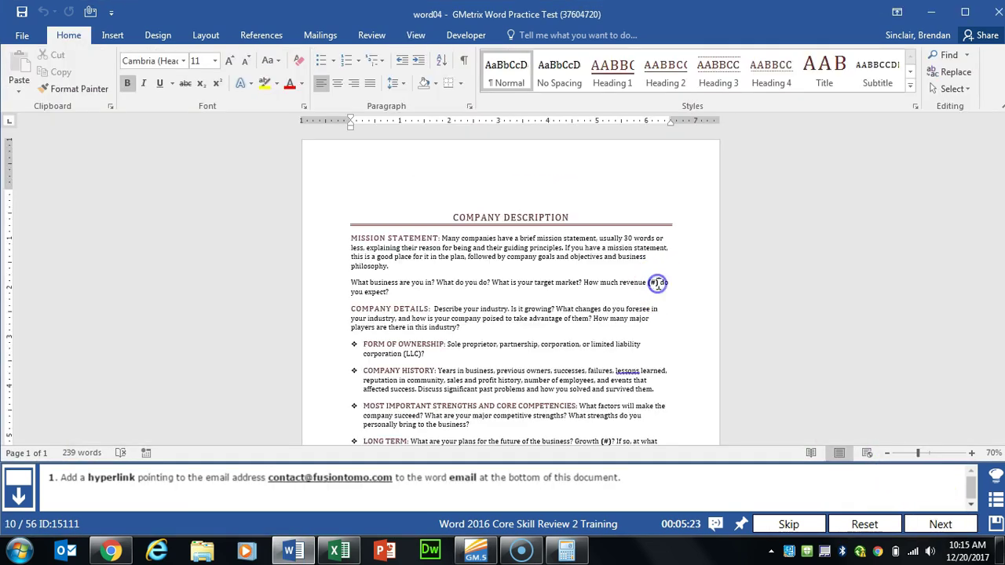
# Step: Hyperlink the word 'email' under Contact Information to the company's contact e-mail address
pyautogui.scroll(-5, 656, 283)
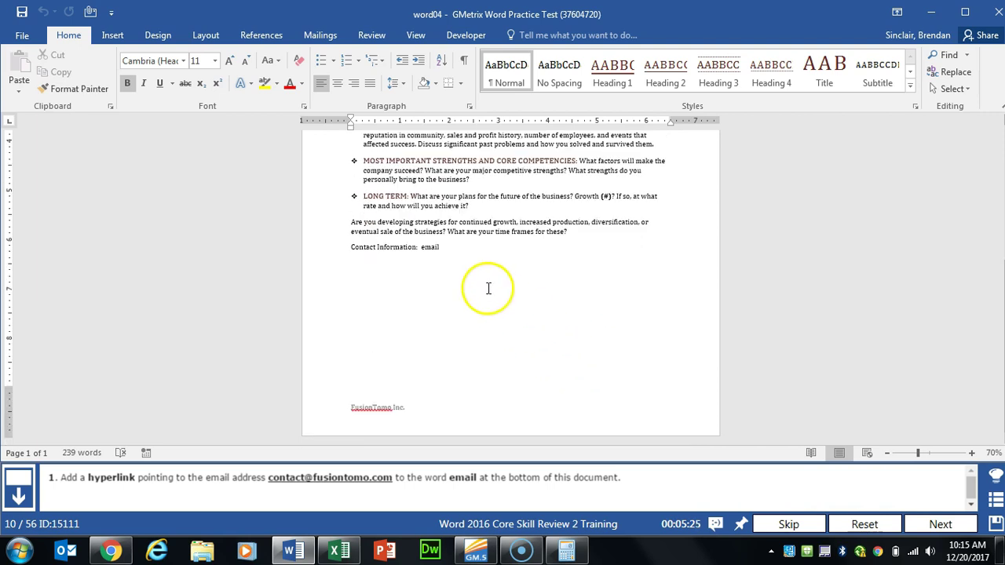
pyautogui.doubleClick(429, 246)
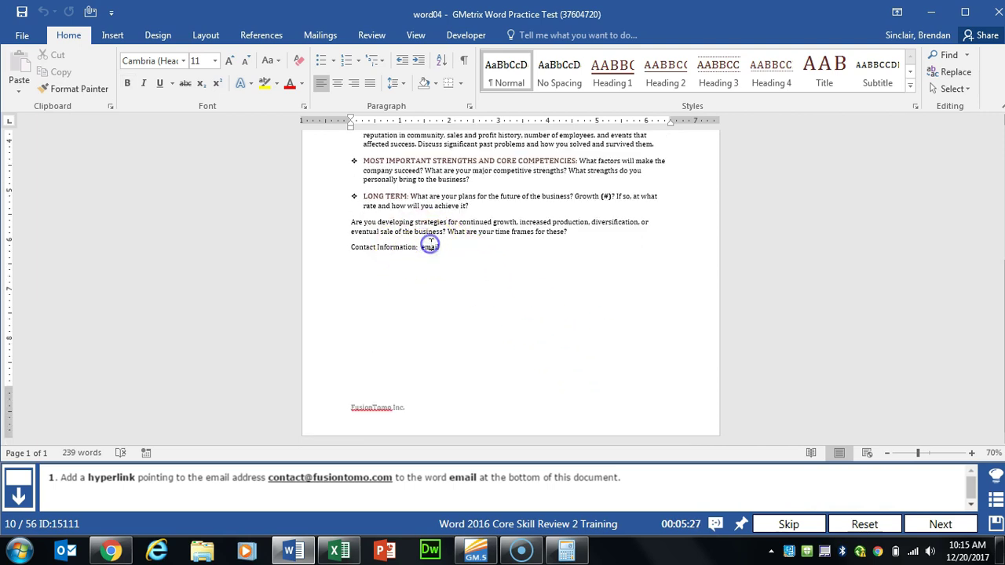
pyautogui.click(111, 36)
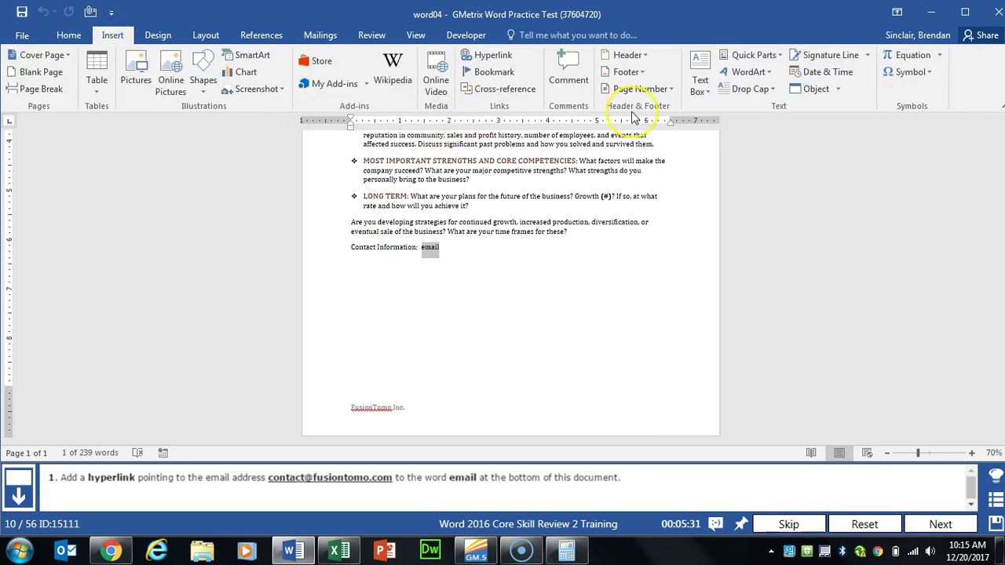
pyautogui.click(500, 56)
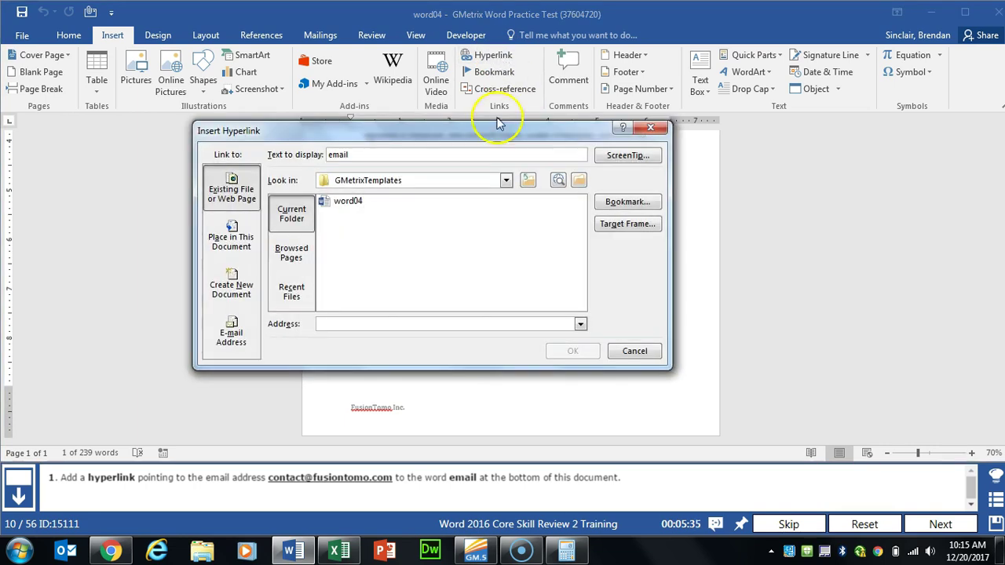
pyautogui.click(231, 329)
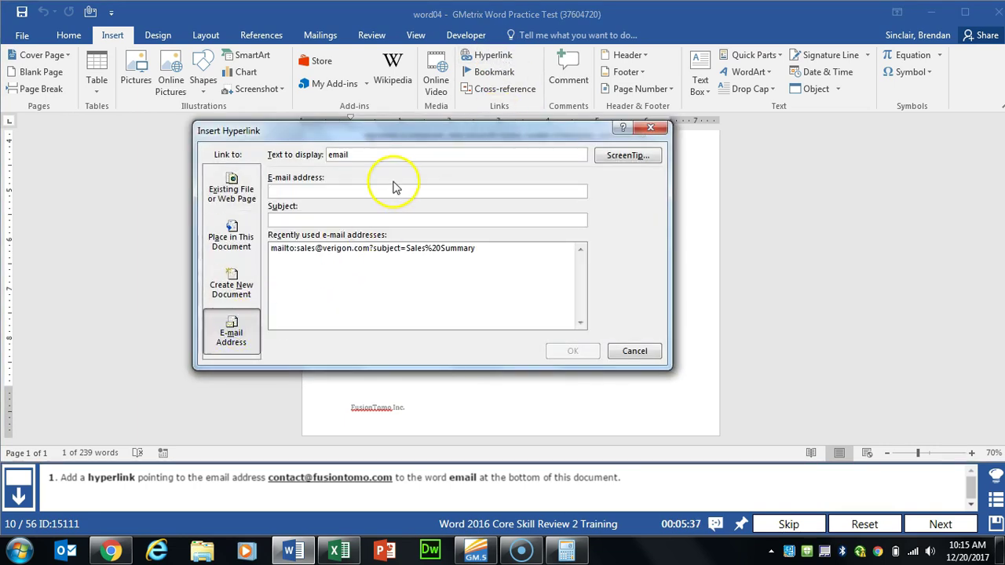
pyautogui.click(396, 188)
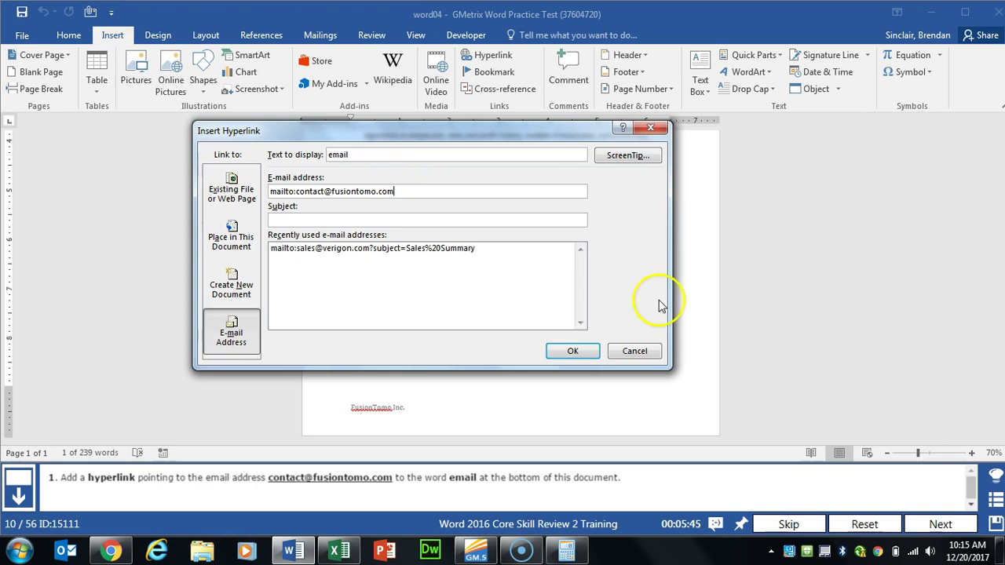
pyautogui.click(573, 351)
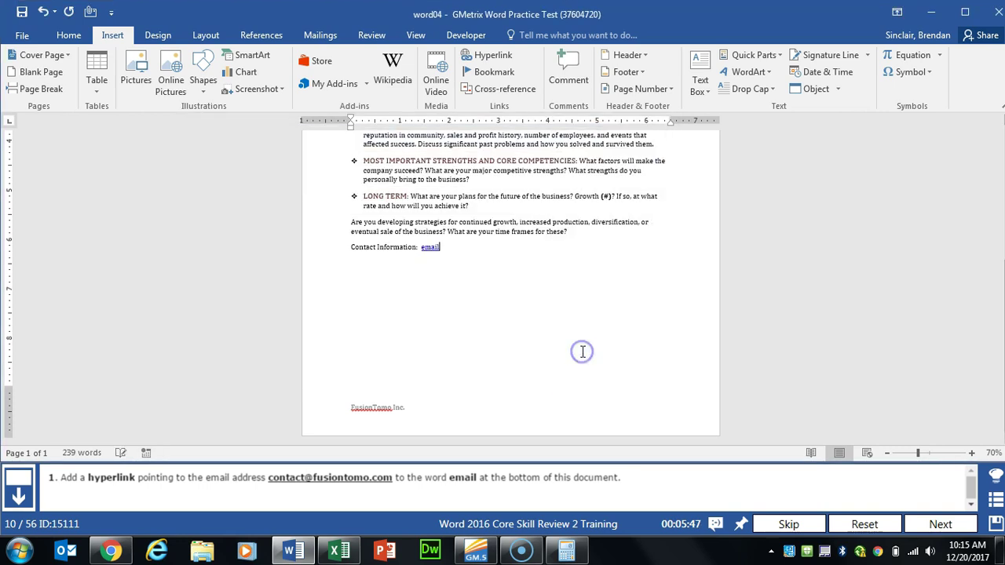
pyautogui.click(939, 524)
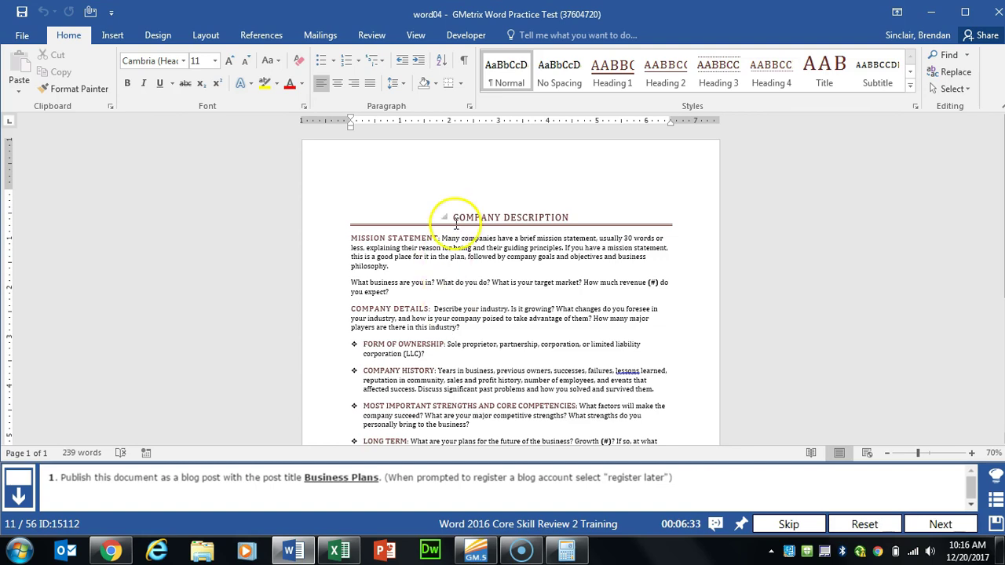
# Step: Publish the document as a blog post titled Business Plans, skipping blog account registration
pyautogui.click(22, 35)
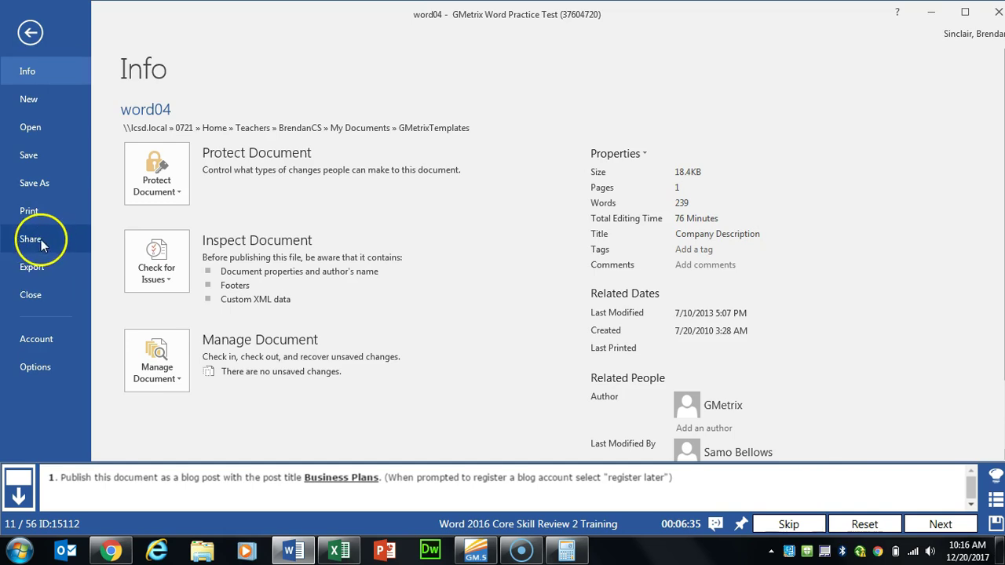
pyautogui.click(55, 245)
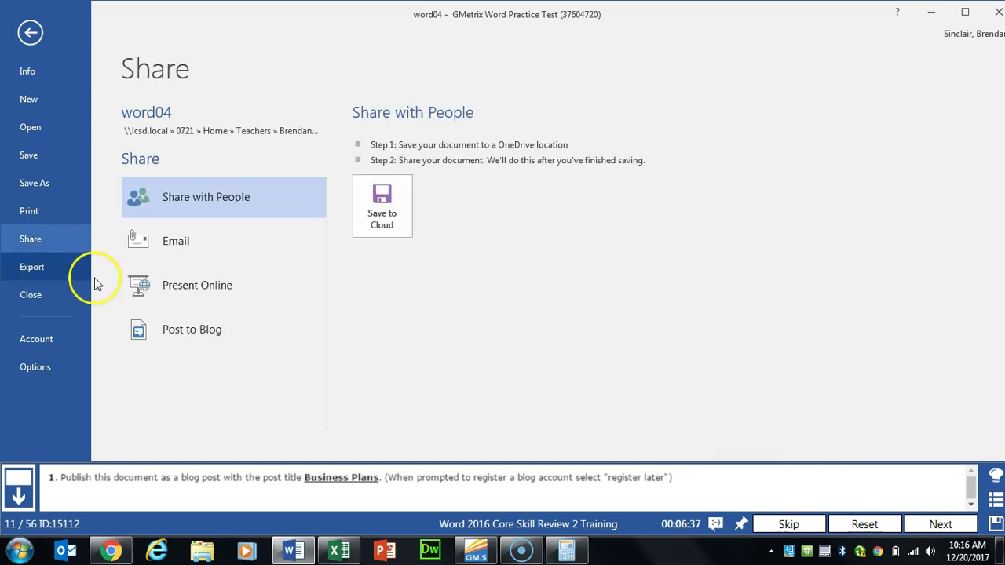
pyautogui.click(233, 338)
pyautogui.click(381, 306)
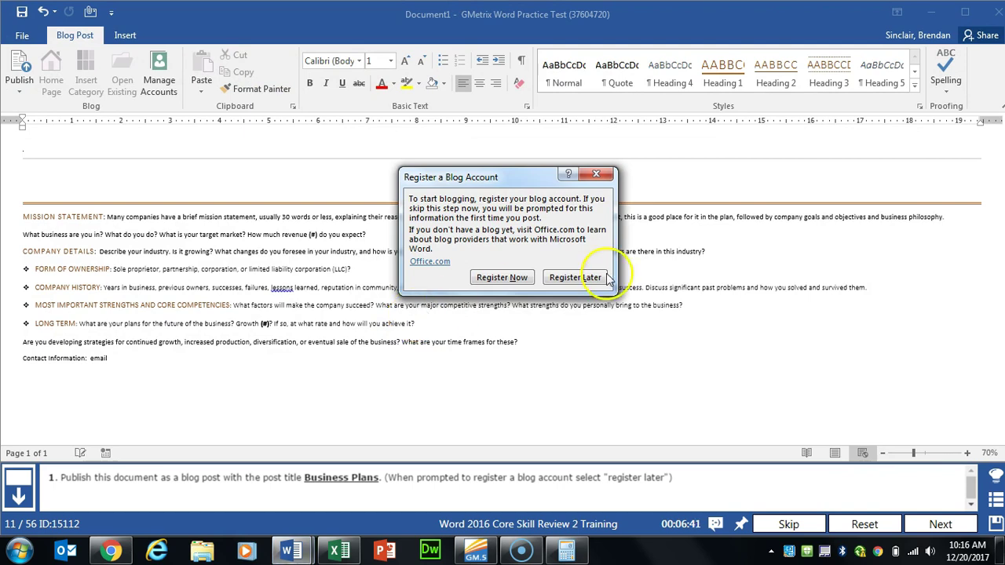
pyautogui.click(603, 278)
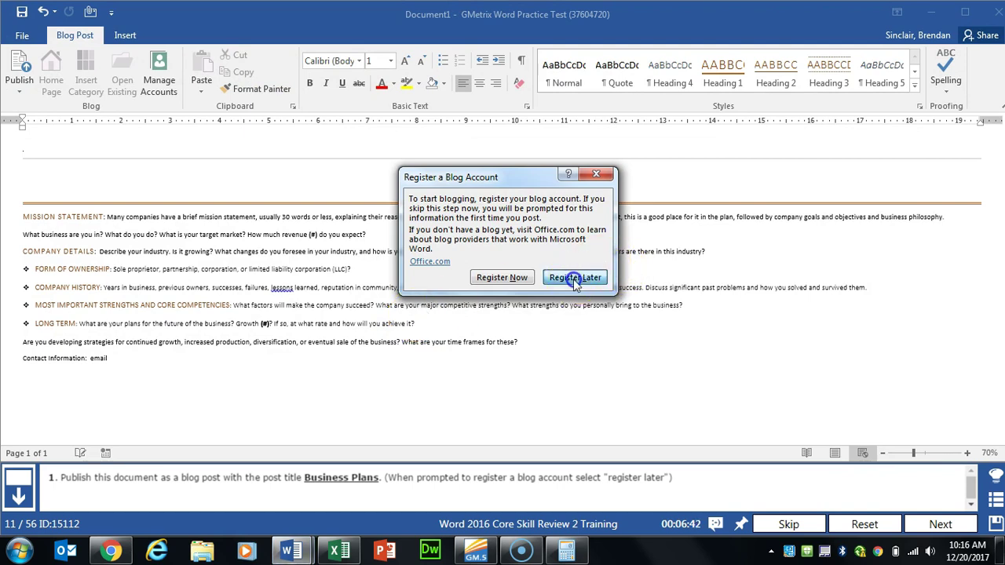
pyautogui.click(88, 149)
pyautogui.write('Business Plans')
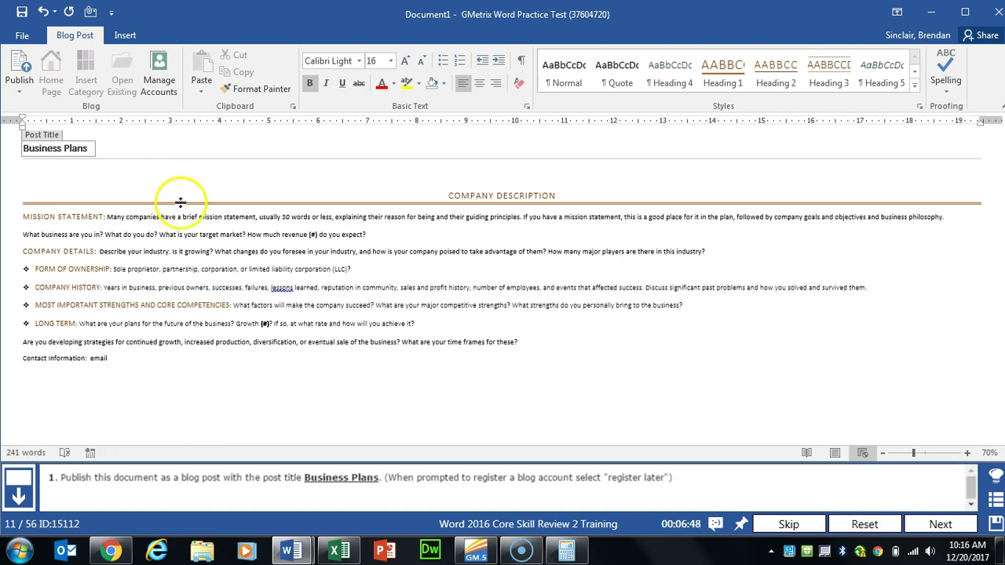
pyautogui.click(194, 201)
pyautogui.click(952, 518)
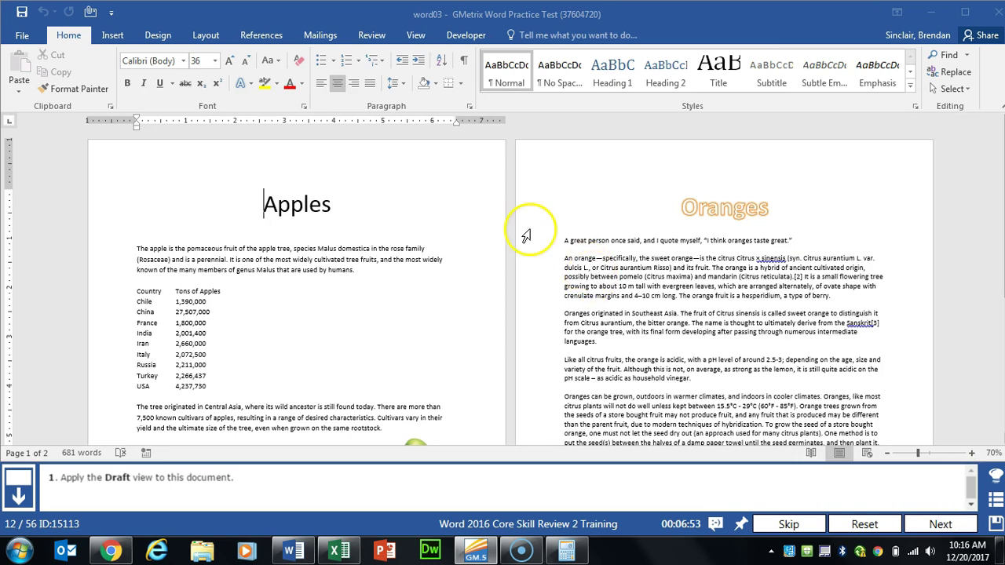
# Step: Put the Apples and Oranges document in Draft view and move on
pyautogui.click(417, 34)
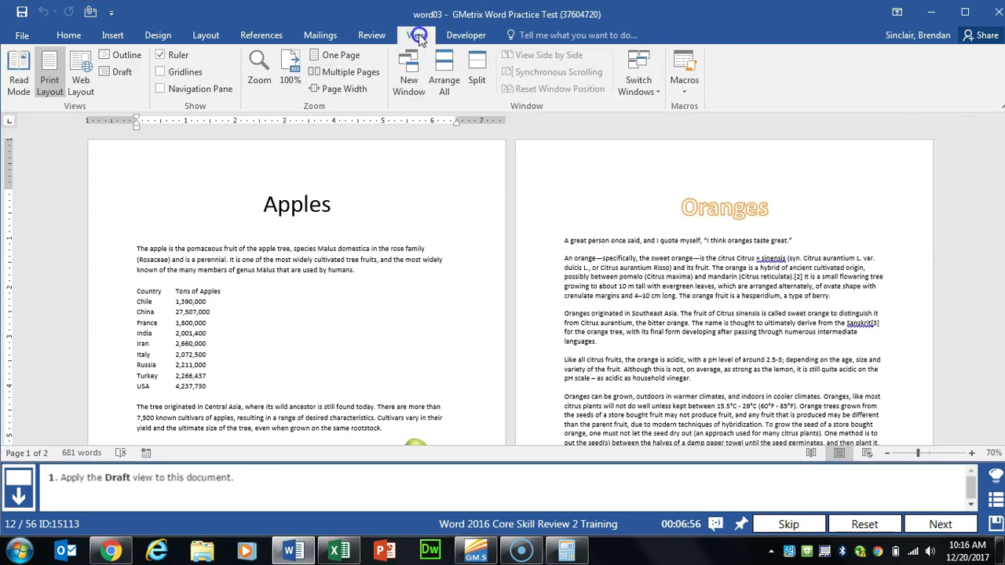
pyautogui.click(124, 72)
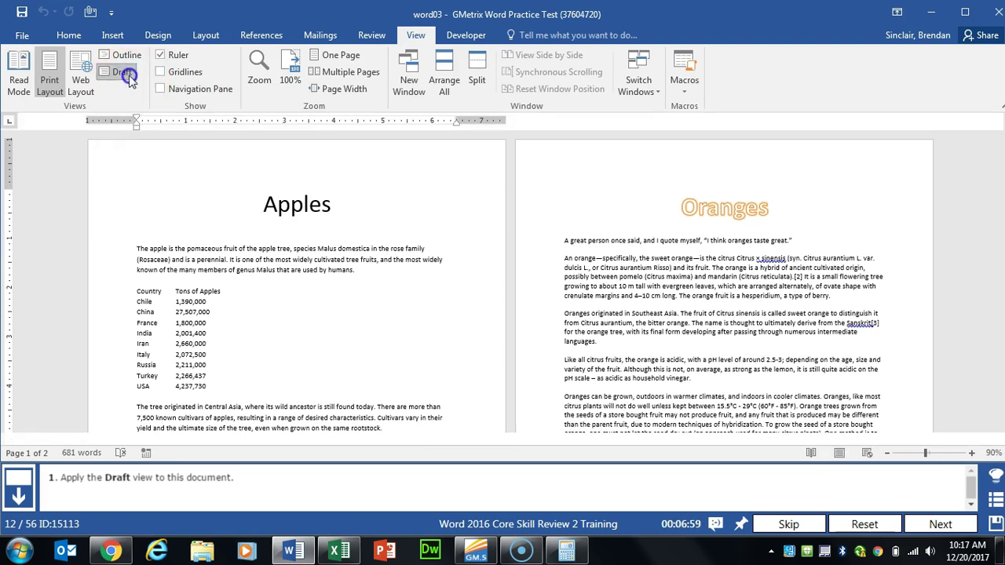
pyautogui.click(942, 525)
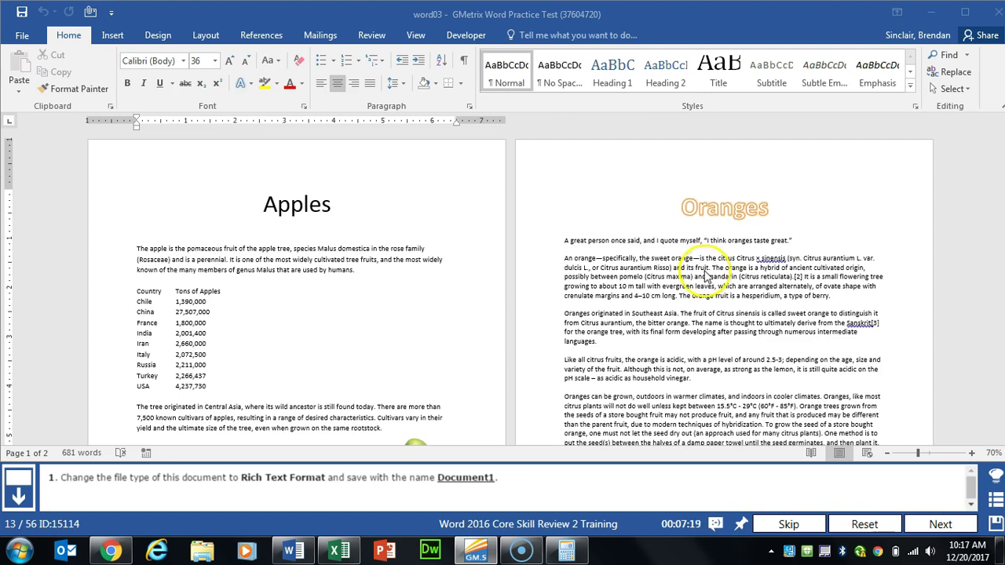
# Step: Save the Apples and Oranges document as Rich Text Format named Document1, then advance the test
pyautogui.click(21, 36)
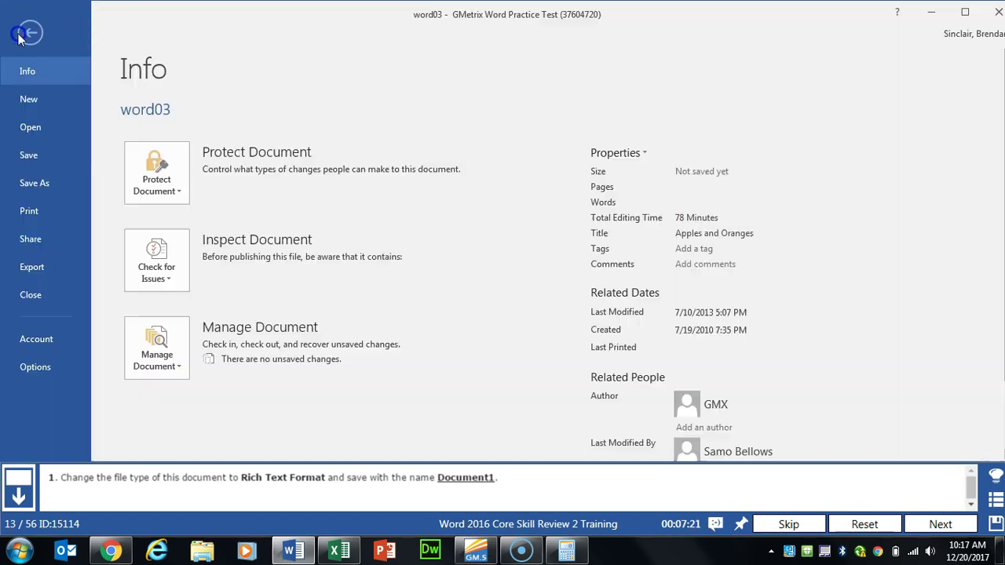
pyautogui.click(31, 269)
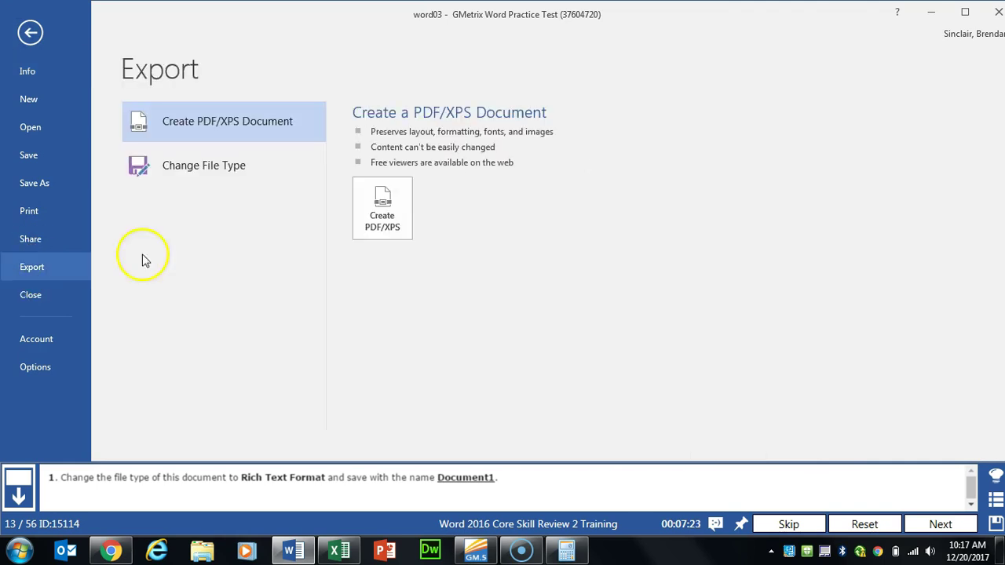
pyautogui.click(248, 166)
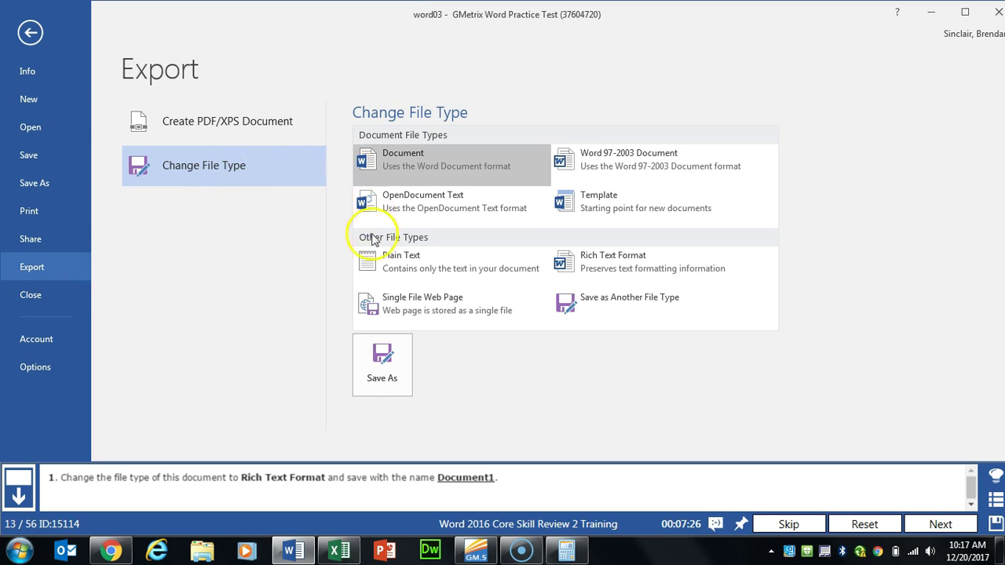
pyautogui.click(670, 277)
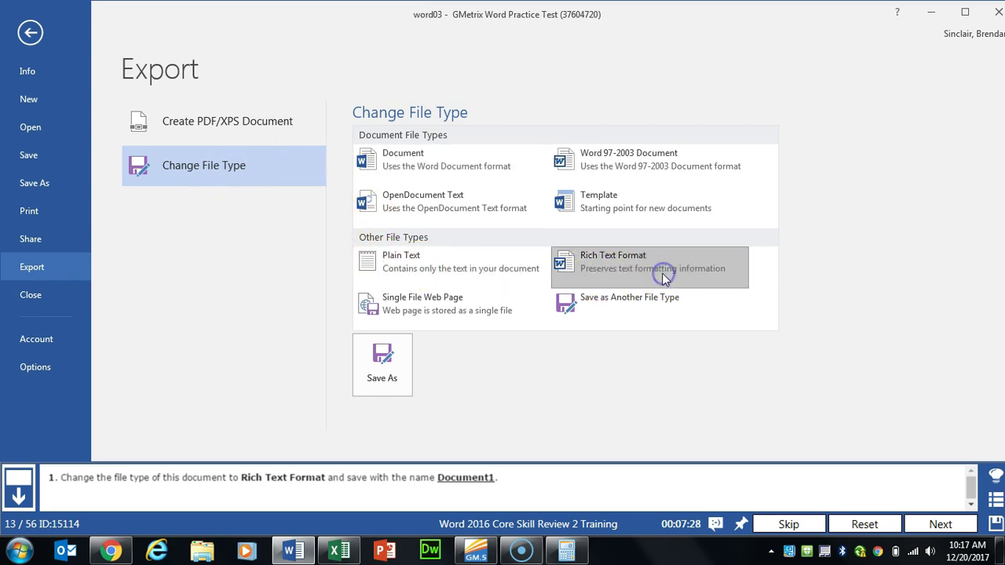
pyautogui.click(384, 367)
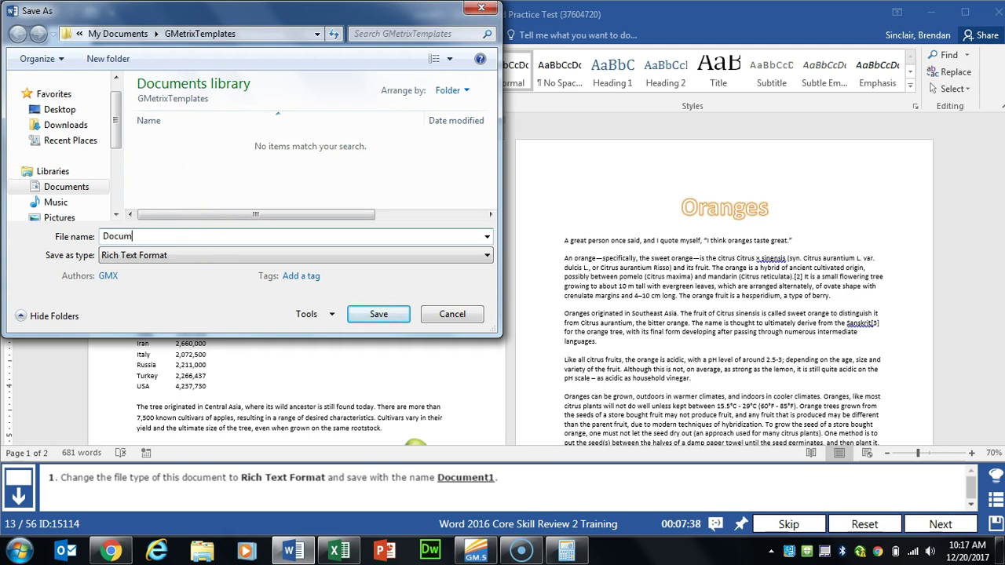
pyautogui.click(377, 315)
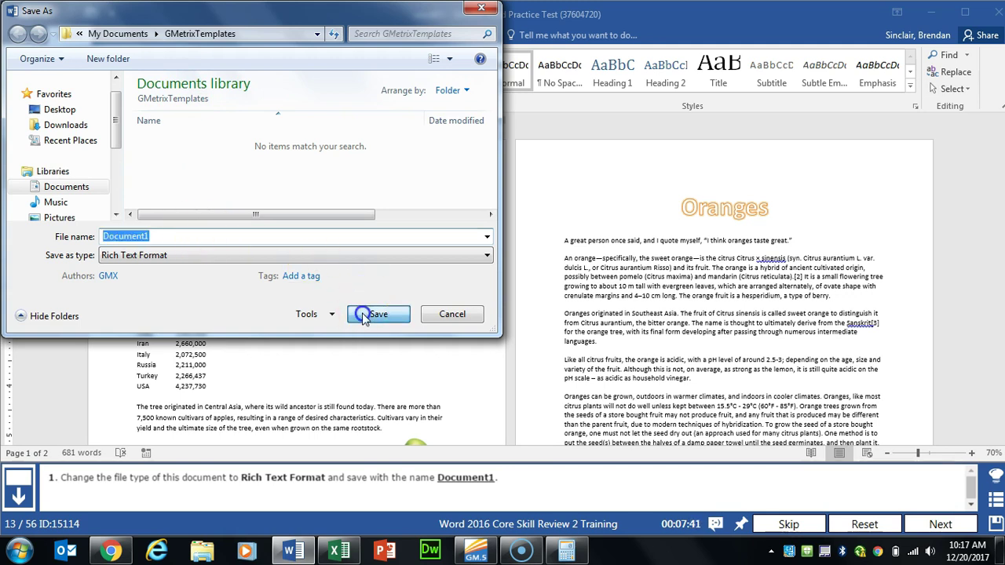
pyautogui.click(559, 333)
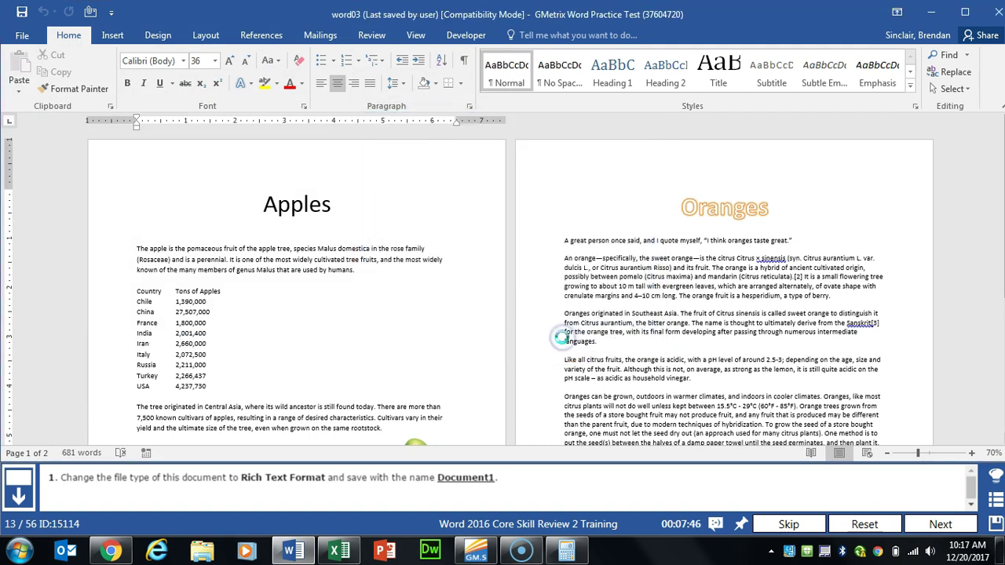
pyautogui.click(915, 533)
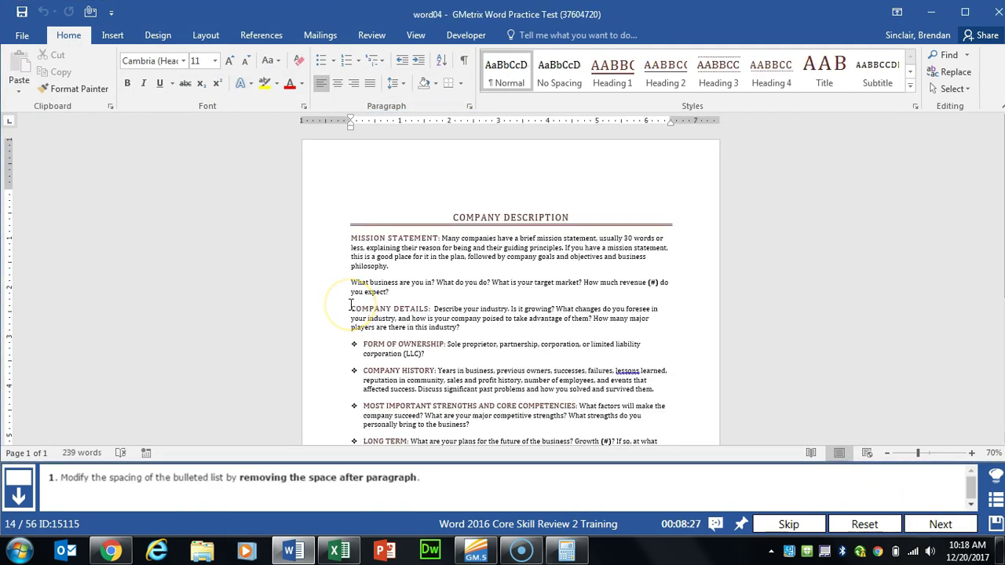
# Step: Set 0 pt spacing after on the bulleted list paragraphs and advance to the next task
pyautogui.scroll(-3, 350, 312)
pyautogui.moveTo(363, 247); pyautogui.dragTo(483, 358)
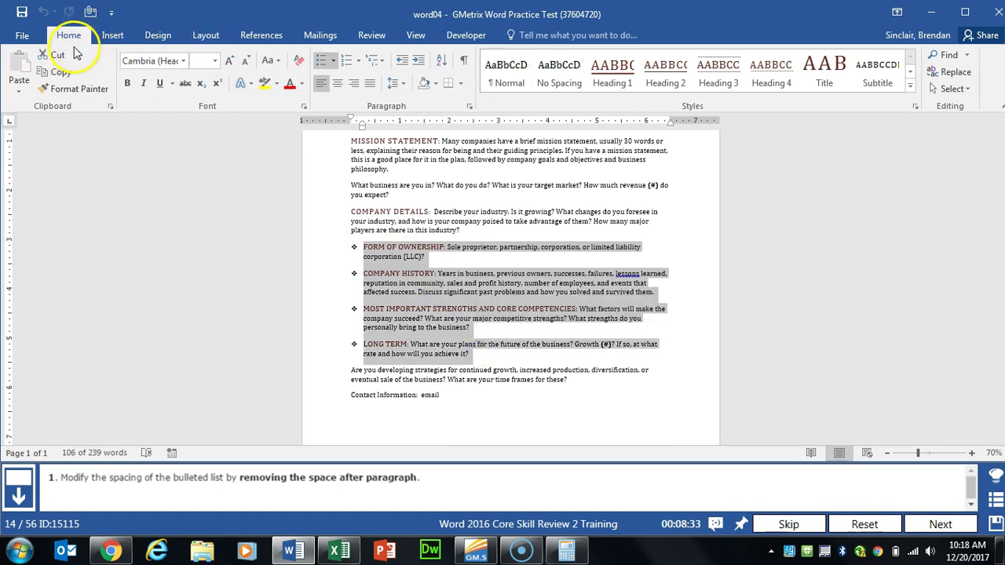
pyautogui.click(469, 109)
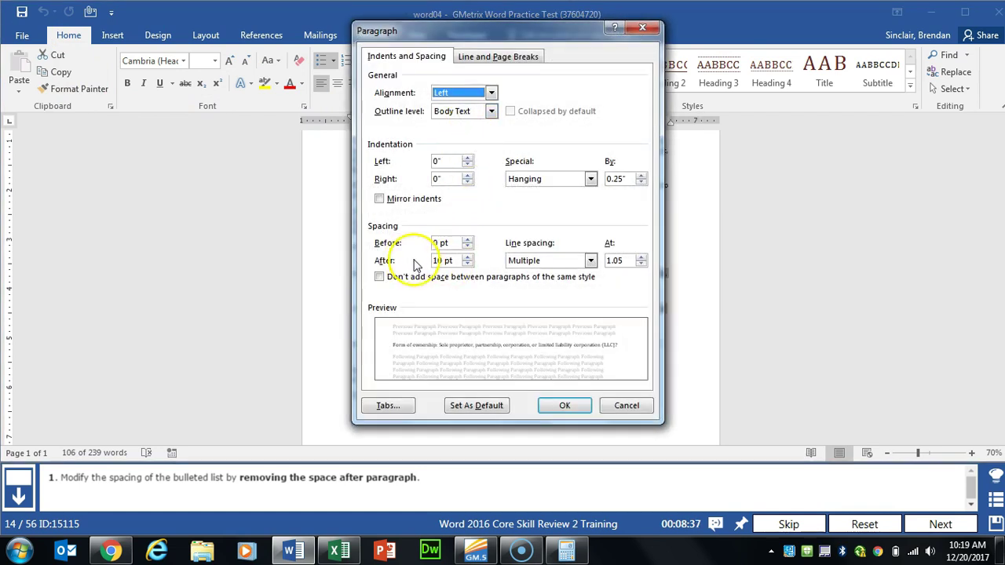
pyautogui.click(454, 260)
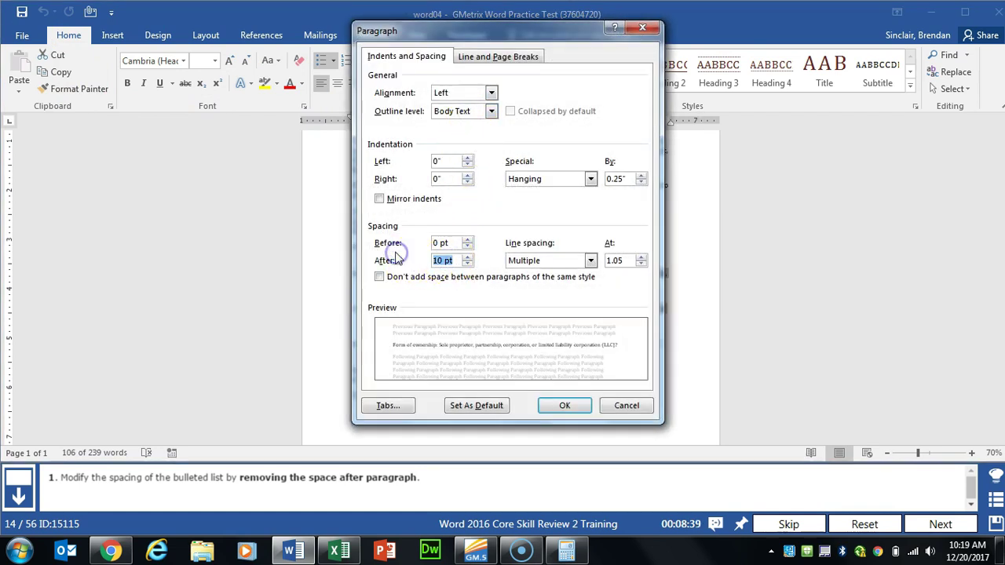
pyautogui.click(577, 405)
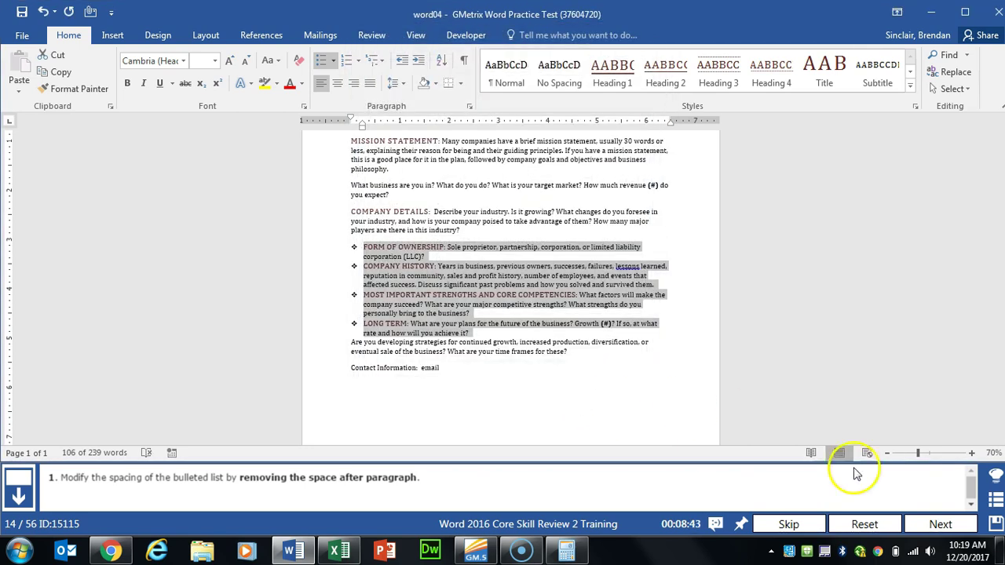
pyautogui.click(942, 524)
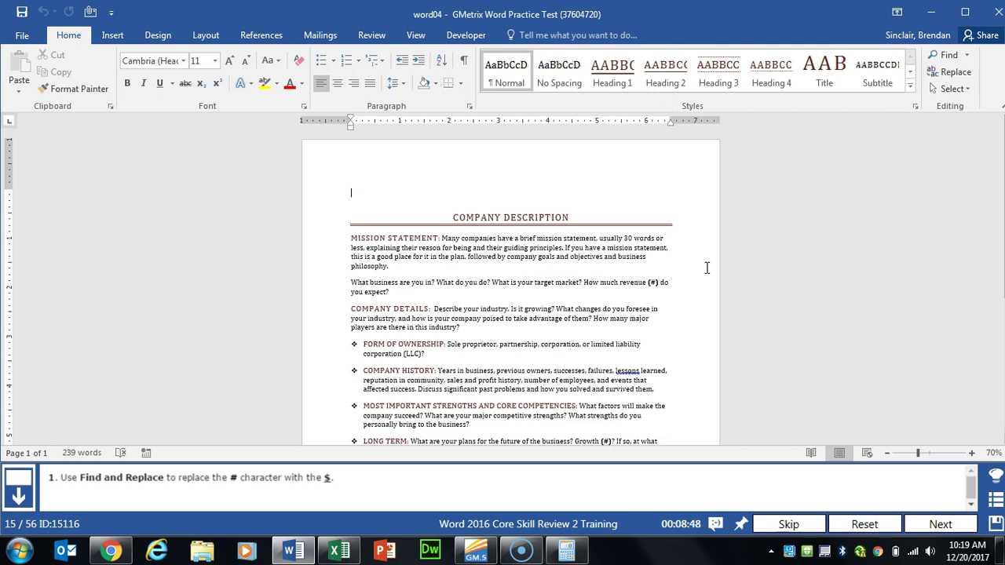
# Step: Replace every # in the document with $ using Replace All
pyautogui.click(956, 72)
pyautogui.click(384, 31)
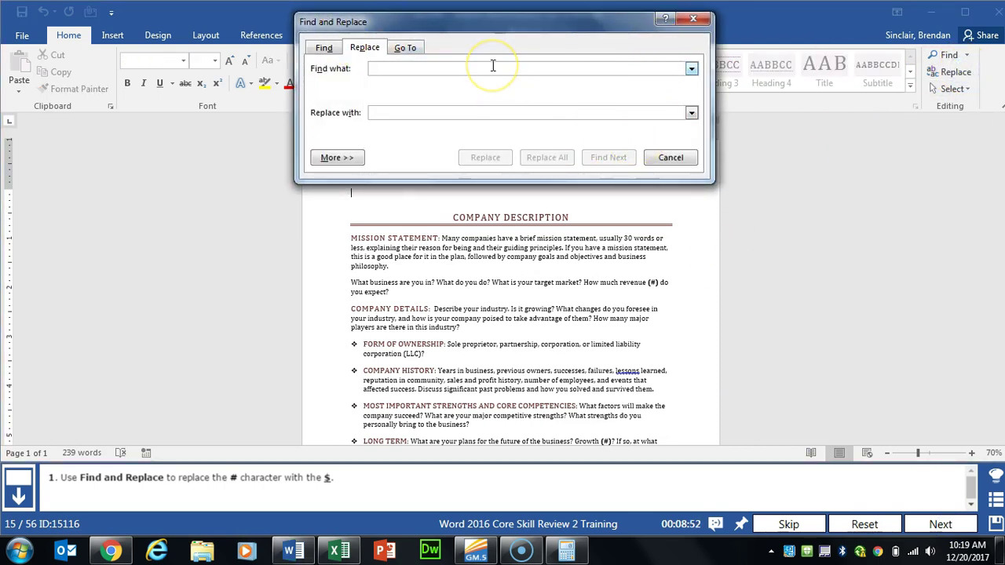
pyautogui.write('#')
pyautogui.click(400, 111)
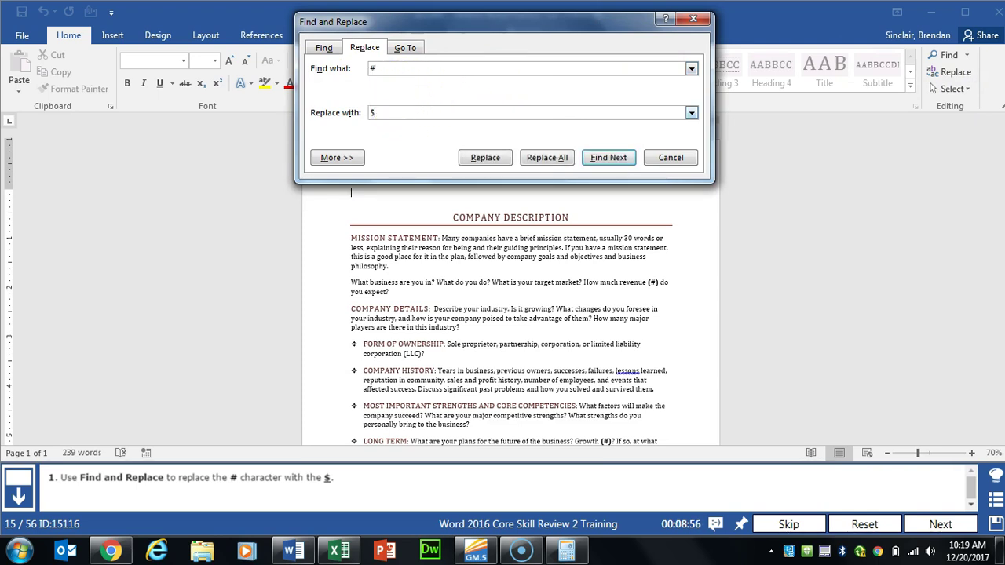
pyautogui.click(541, 158)
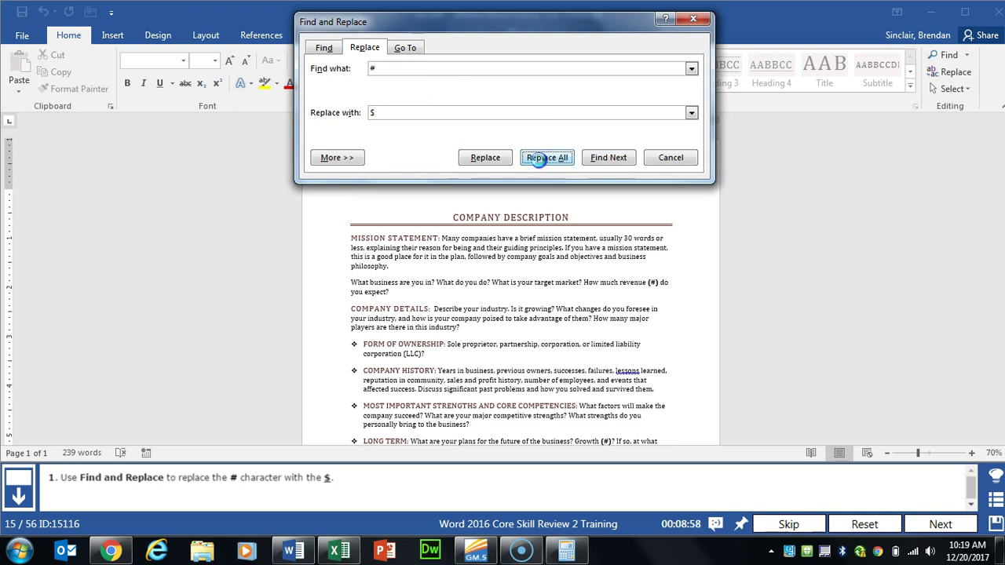
pyautogui.click(517, 318)
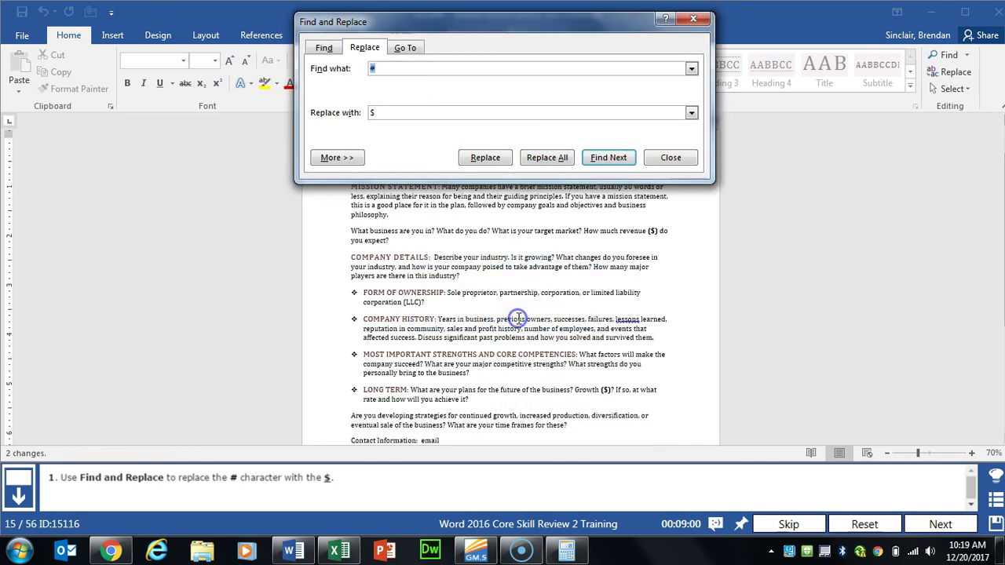
pyautogui.click(674, 157)
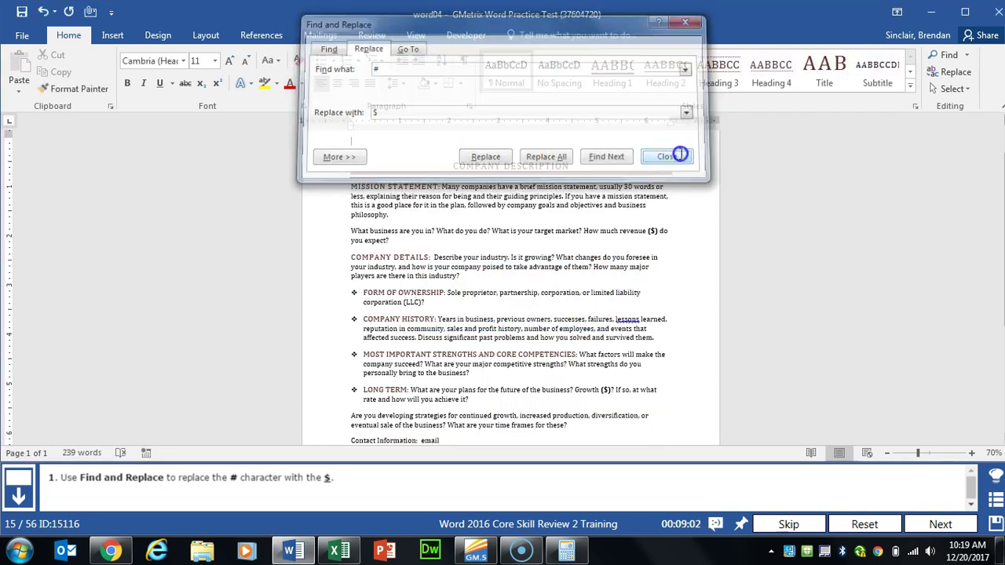
# Step: Turn on Show/Hide ¶ so paragraph marks display, then advance to the next task
pyautogui.click(928, 524)
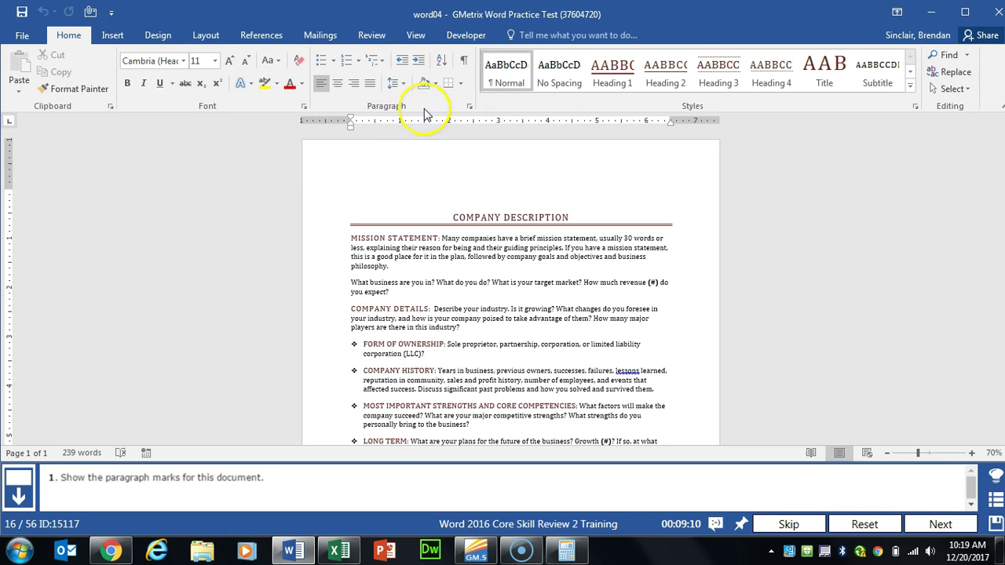
pyautogui.click(467, 65)
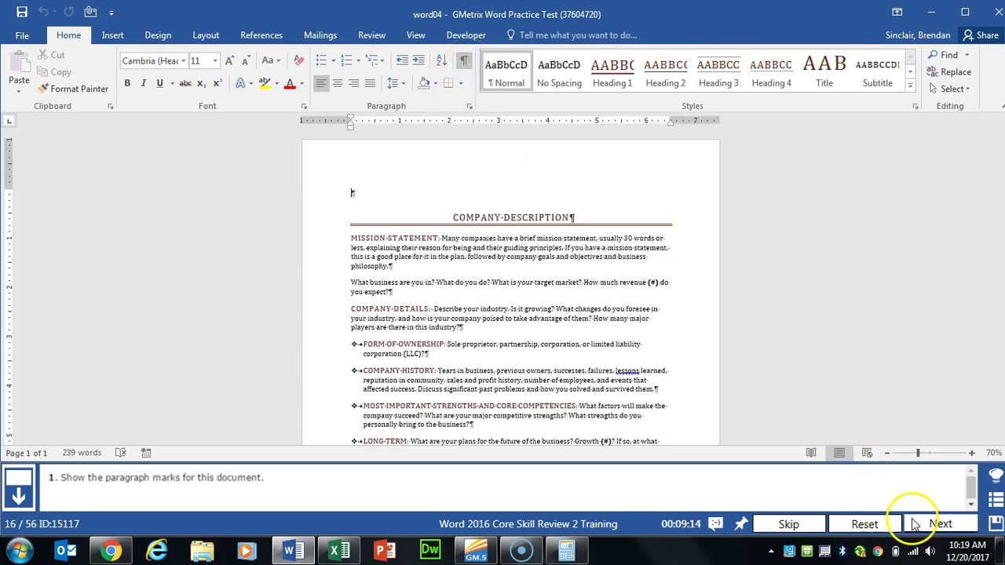
pyautogui.click(913, 522)
# Step: Give the rounded rectangle at the bottom of page two a red shape outline, then advance
pyautogui.scroll(-5, 536, 303)
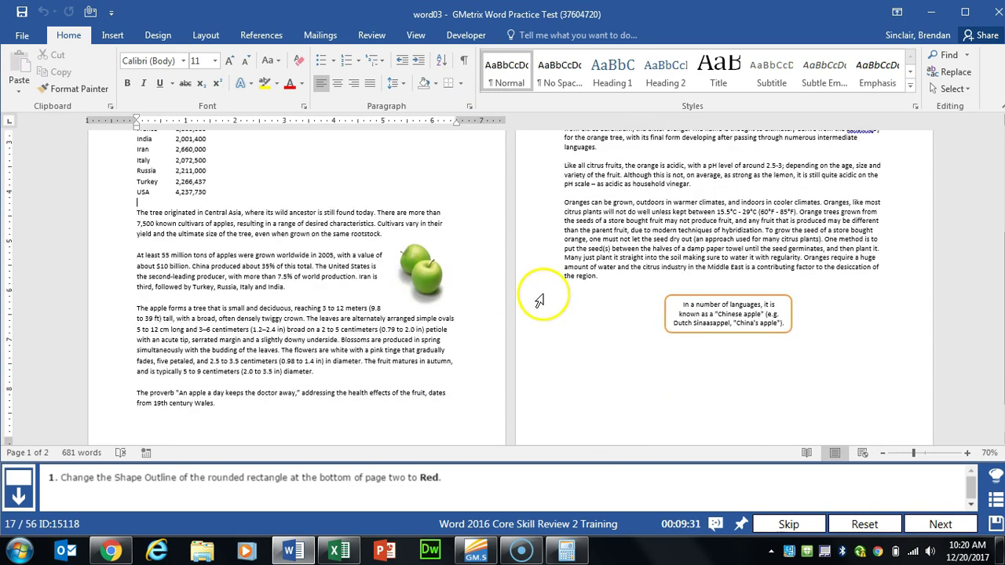
pyautogui.click(747, 281)
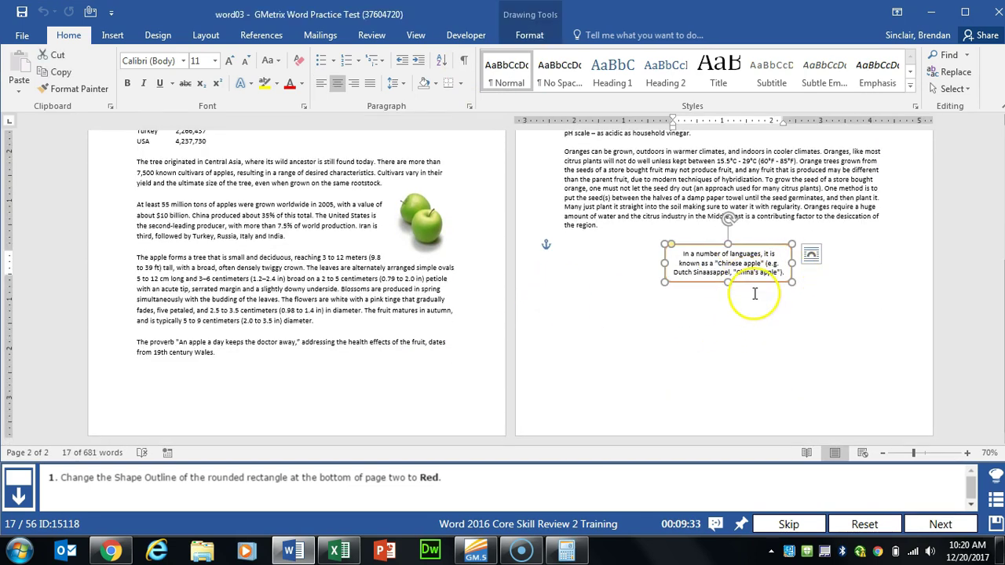
pyautogui.click(751, 287)
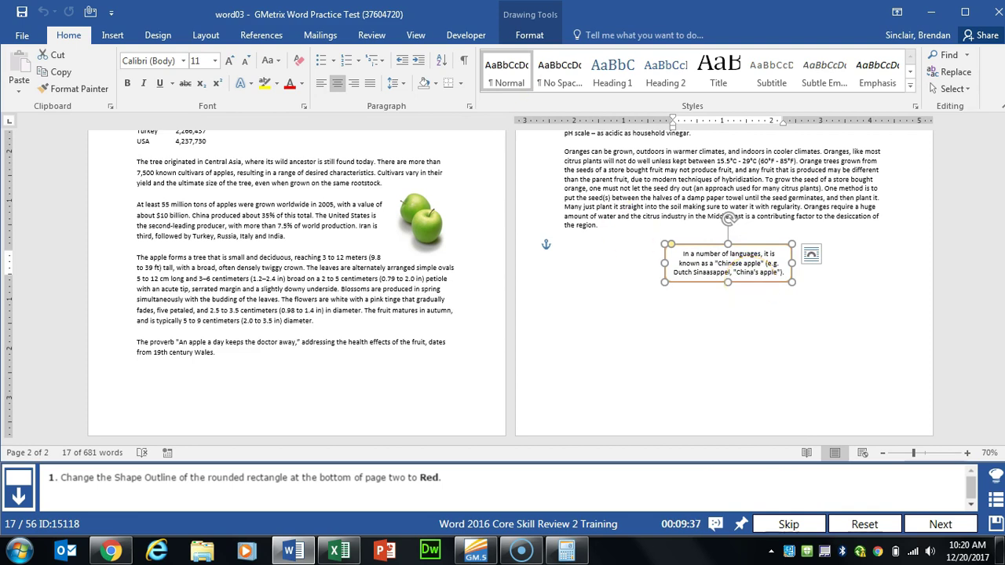
pyautogui.click(523, 35)
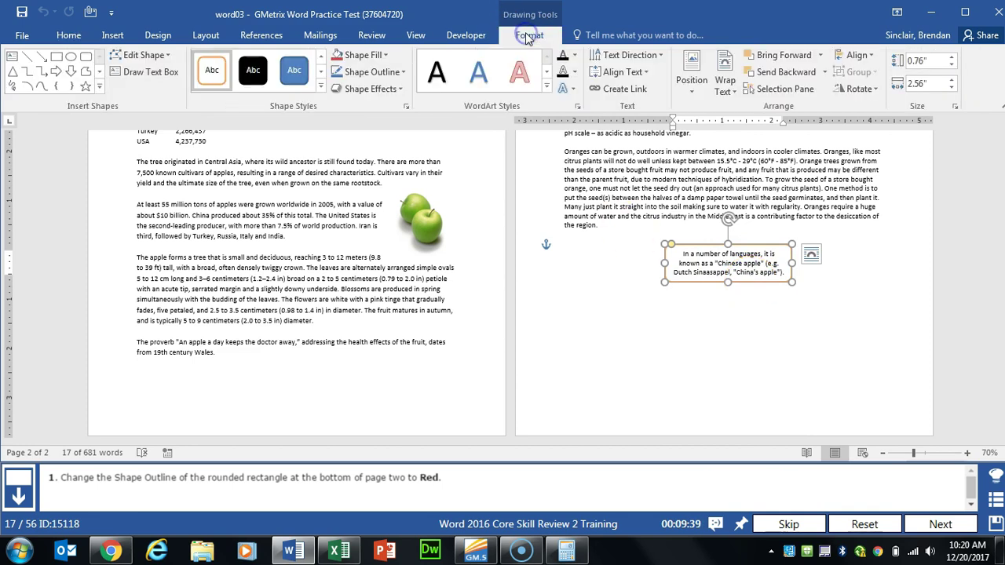
pyautogui.click(403, 73)
pyautogui.click(349, 186)
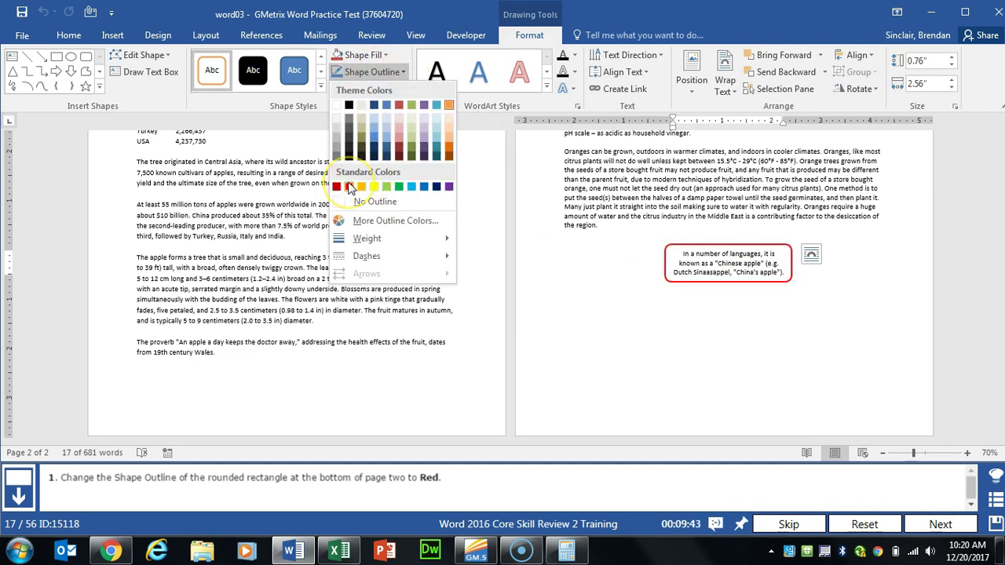
pyautogui.click(349, 187)
pyautogui.click(922, 524)
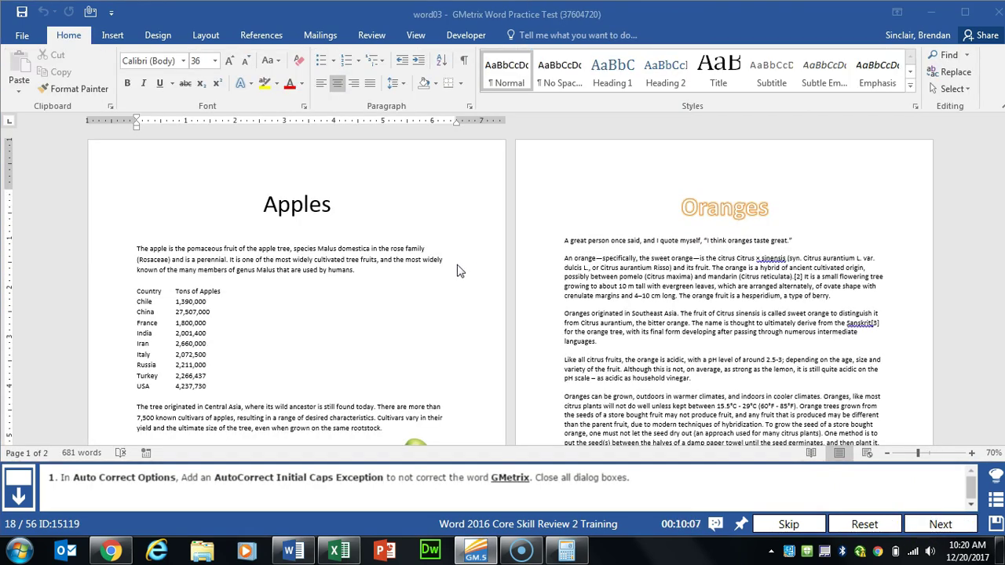
# Step: Add GMetrix to the INitial CAps exceptions in Proofing's AutoCorrect Options
pyautogui.click(30, 36)
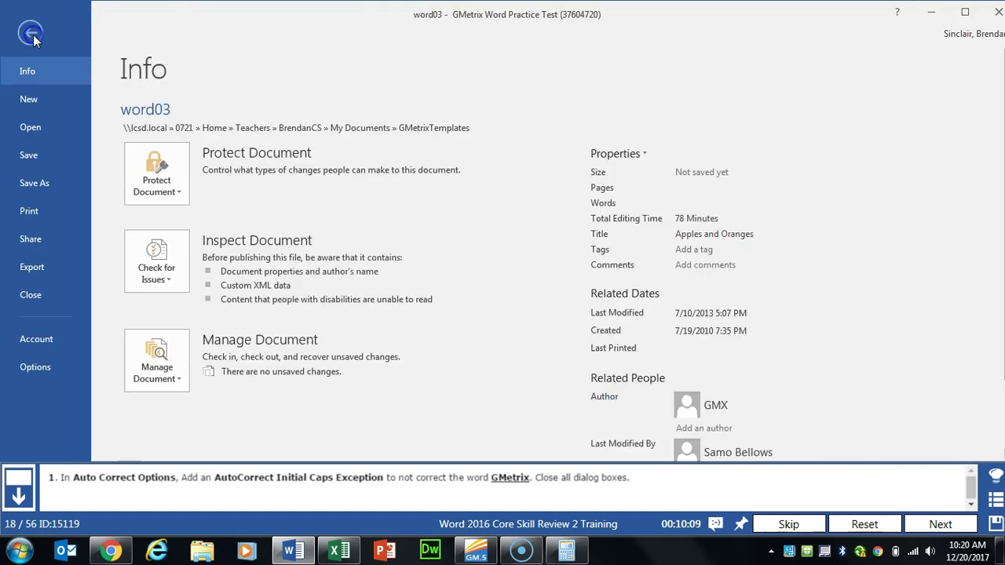
pyautogui.click(35, 367)
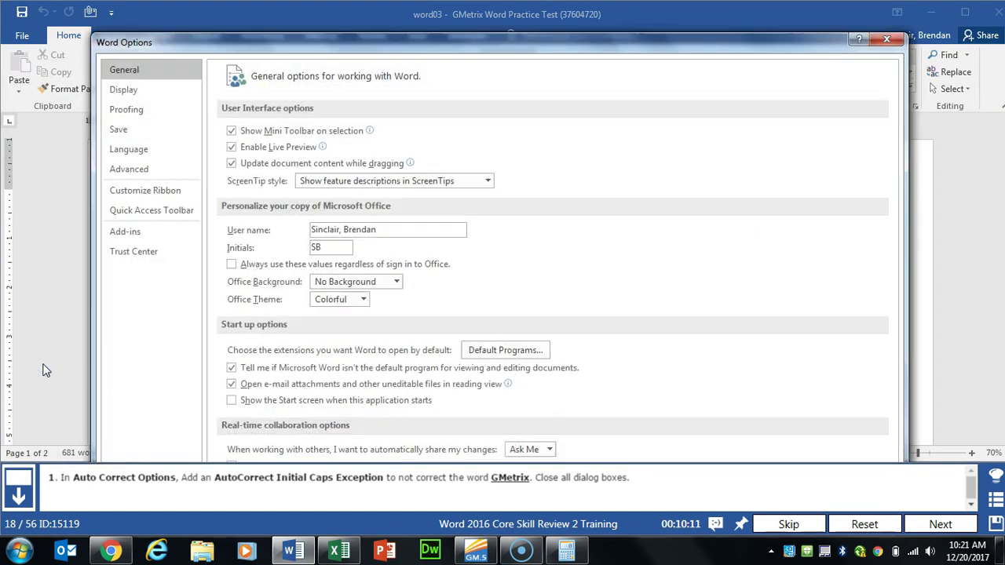
pyautogui.click(175, 111)
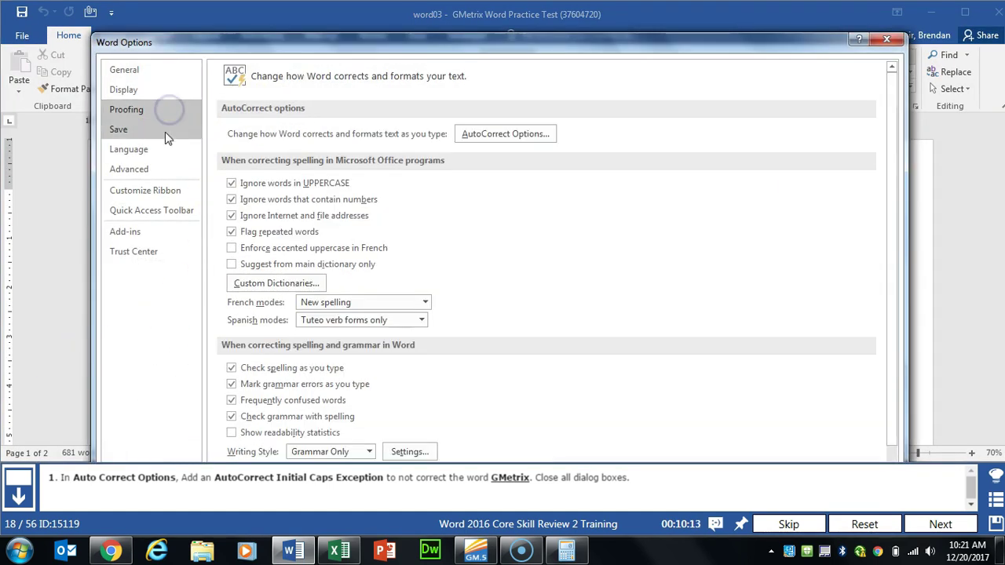
pyautogui.click(511, 142)
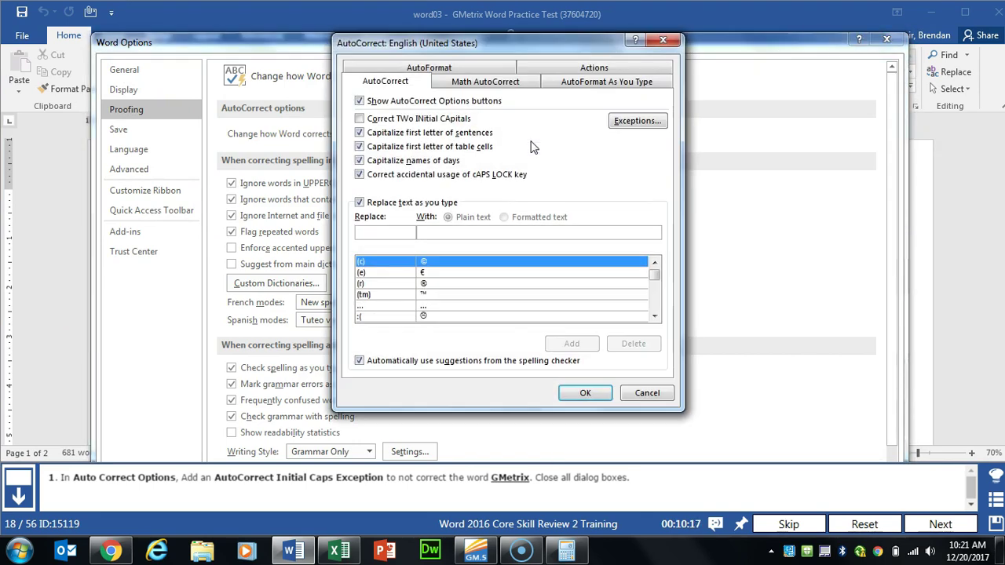
pyautogui.click(631, 124)
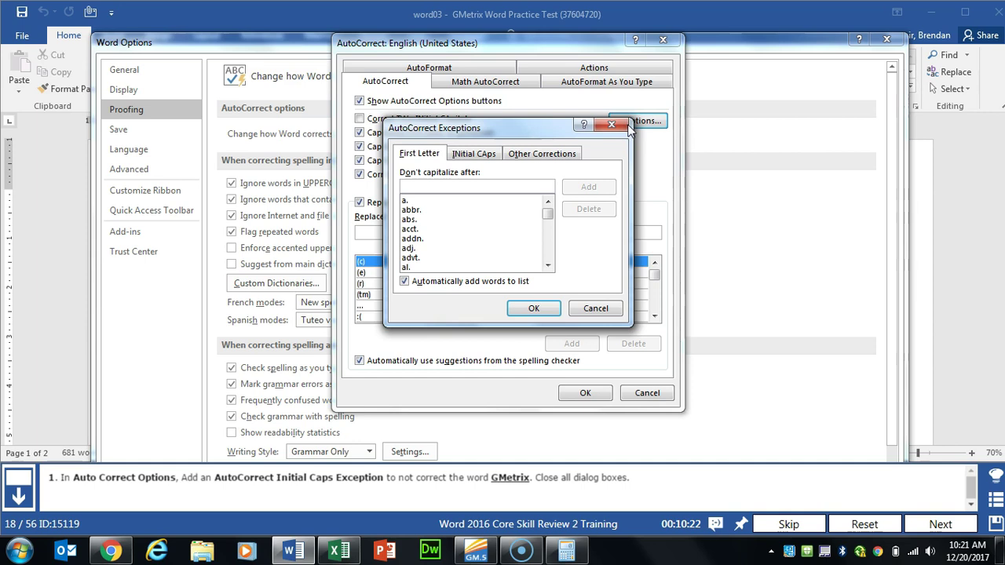
pyautogui.click(468, 157)
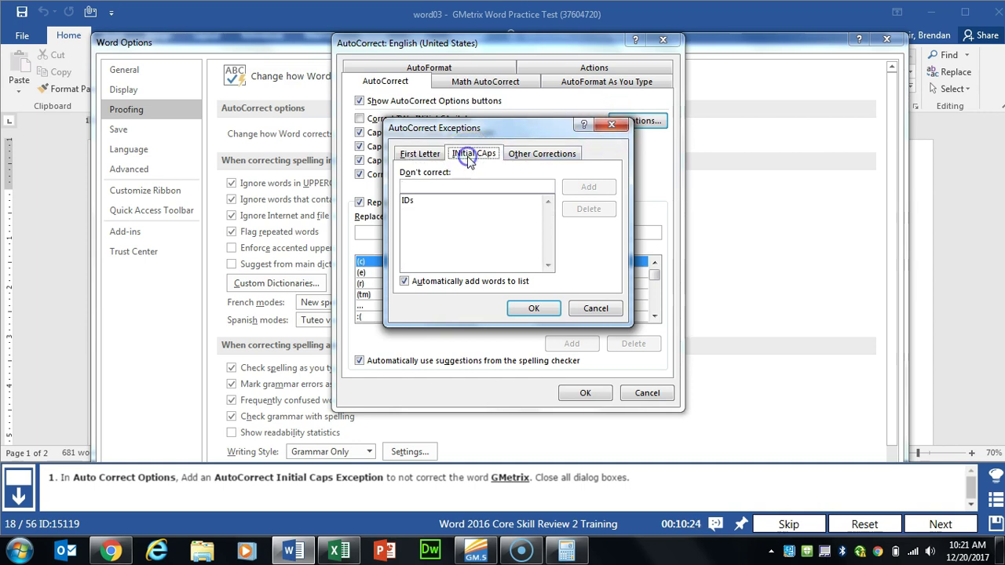
pyautogui.click(472, 188)
pyautogui.write('GMetrix')
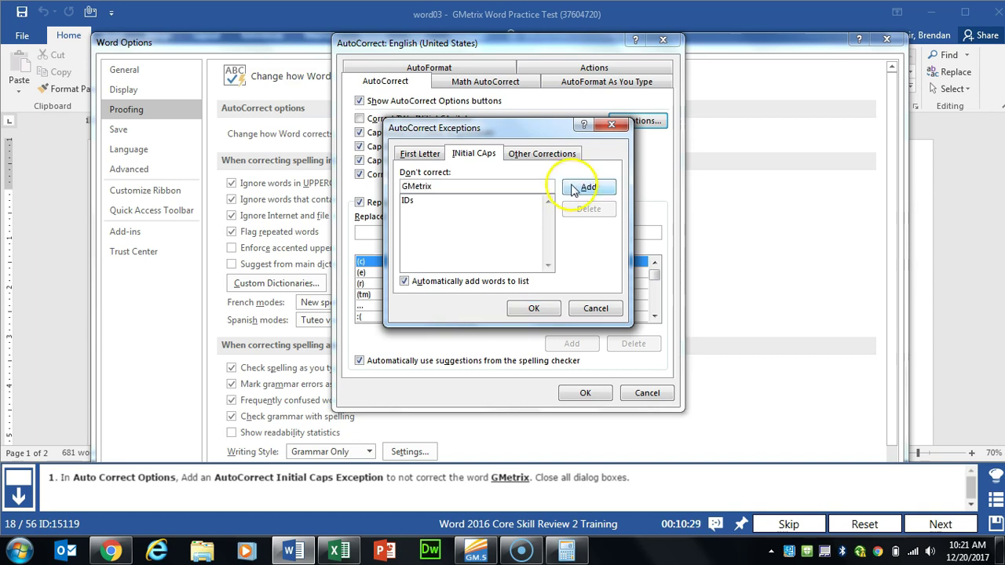
pyautogui.click(579, 188)
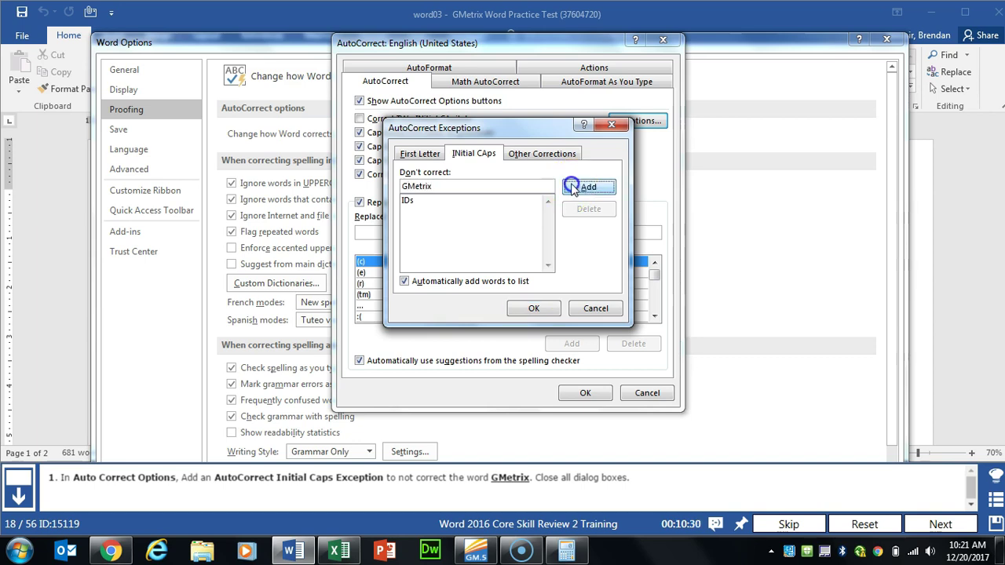
# Step: Confirm and close the Exceptions, AutoCorrect and Word Options dialogs, then advance to the WordArt task
pyautogui.click(534, 307)
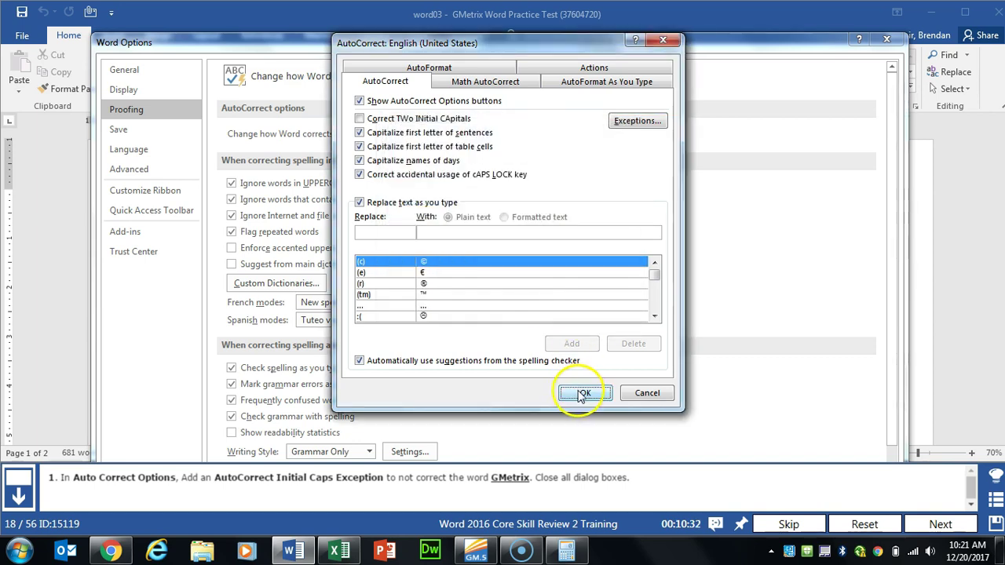
pyautogui.click(571, 392)
pyautogui.moveTo(603, 37); pyautogui.dragTo(599, 64)
pyautogui.click(809, 375)
pyautogui.click(940, 524)
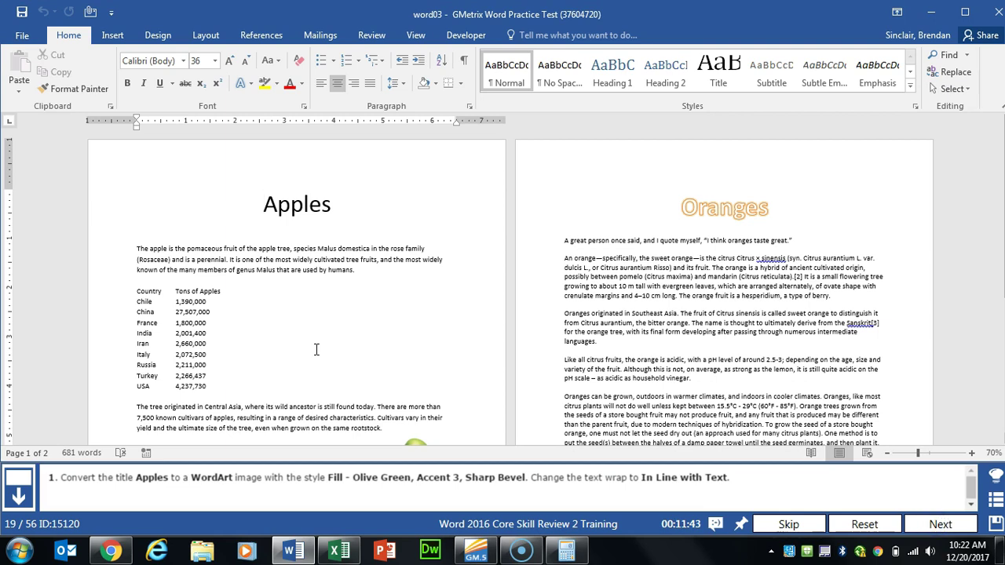
# Step: Turn the title Apples into Fill - Olive Green, Accent 3, Sharp Bevel WordArt
pyautogui.moveTo(262, 203); pyautogui.dragTo(328, 209)
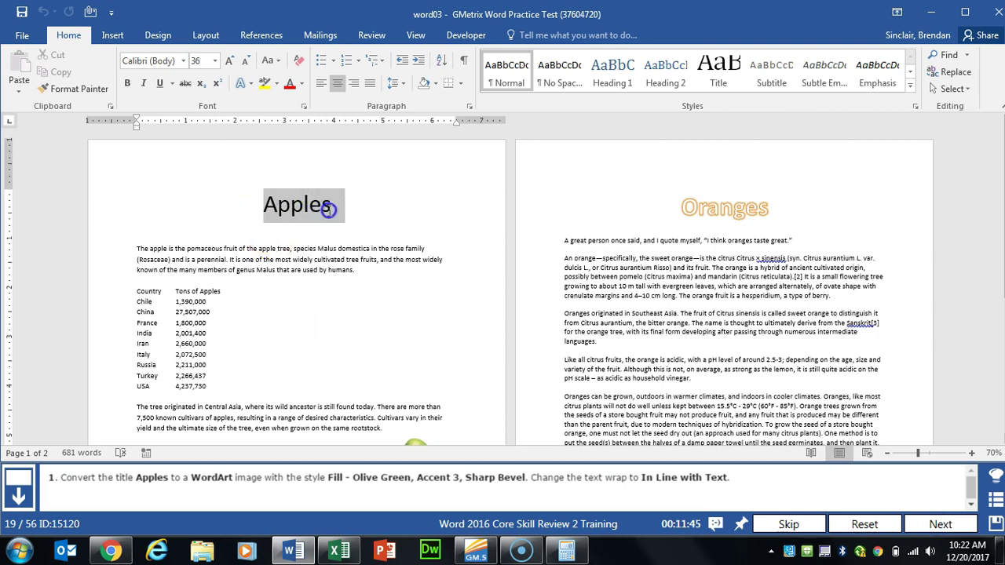
pyautogui.click(121, 38)
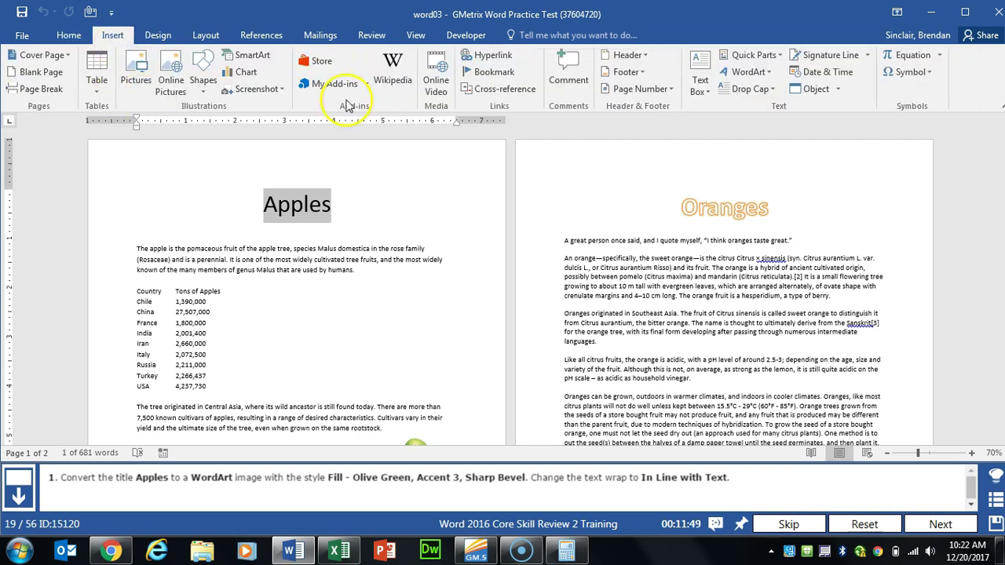
pyautogui.click(770, 74)
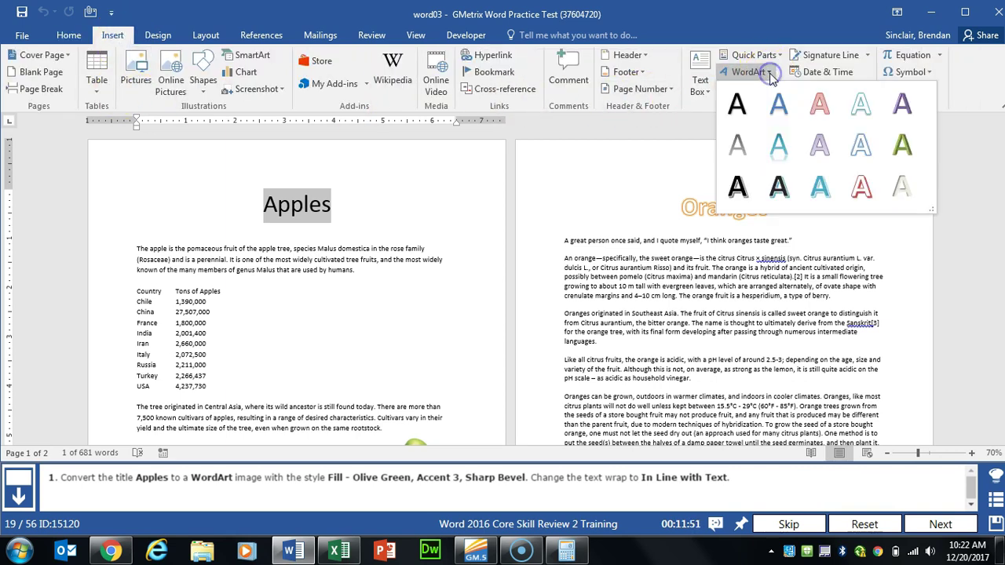
pyautogui.click(903, 140)
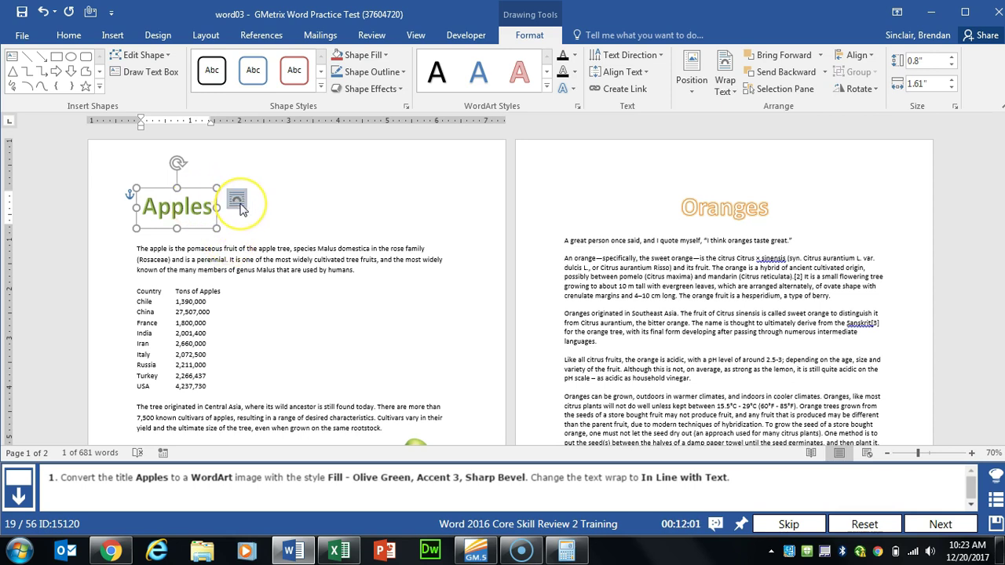
# Step: Set the WordArt to In Line with Text, then advance and select the two-apples picture
pyautogui.click(239, 202)
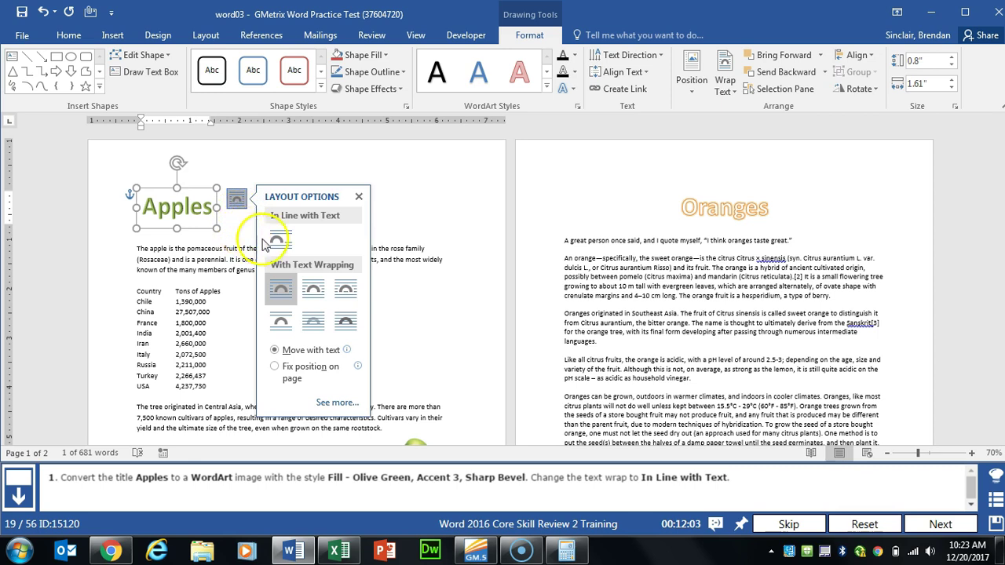
pyautogui.click(284, 245)
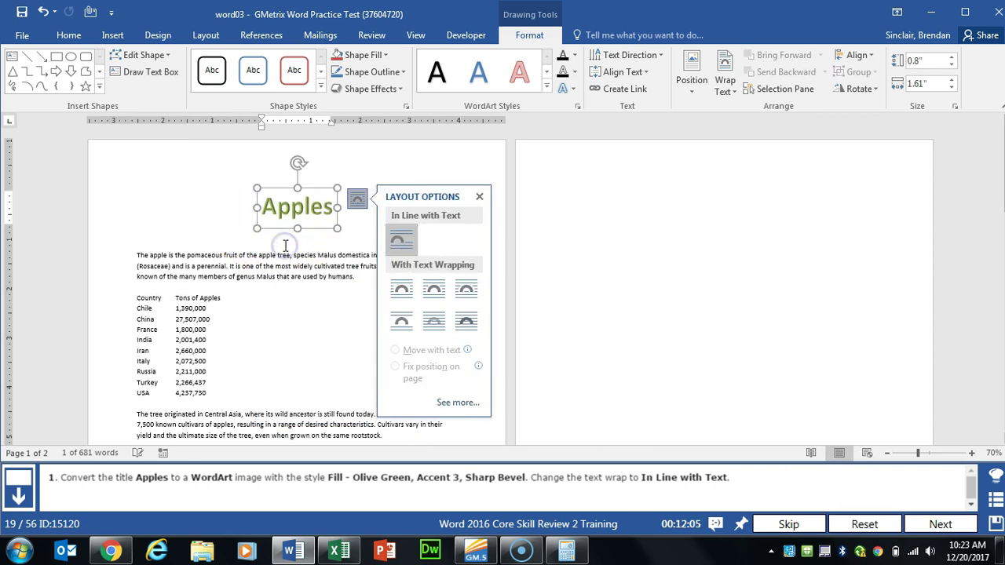
pyautogui.click(285, 258)
pyautogui.click(949, 523)
pyautogui.scroll(-3, 333, 332)
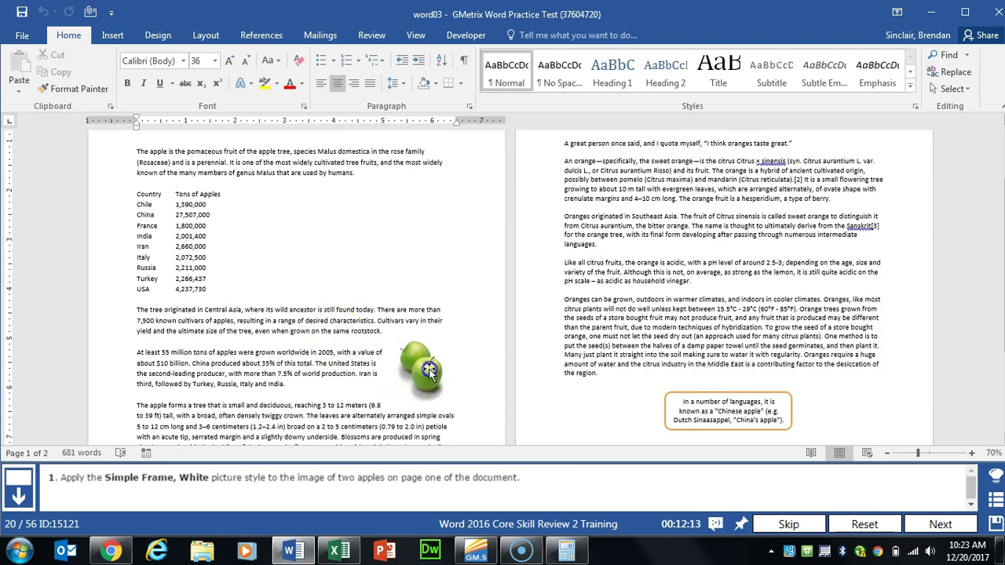
pyautogui.click(393, 369)
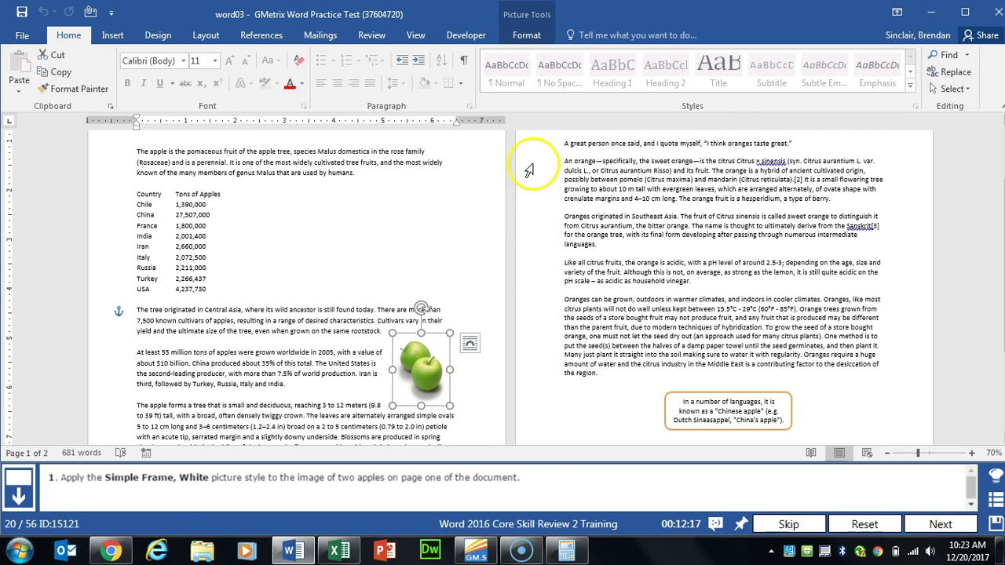
# Step: Apply the Simple Frame, White picture style to the two-apples picture and advance
pyautogui.click(534, 37)
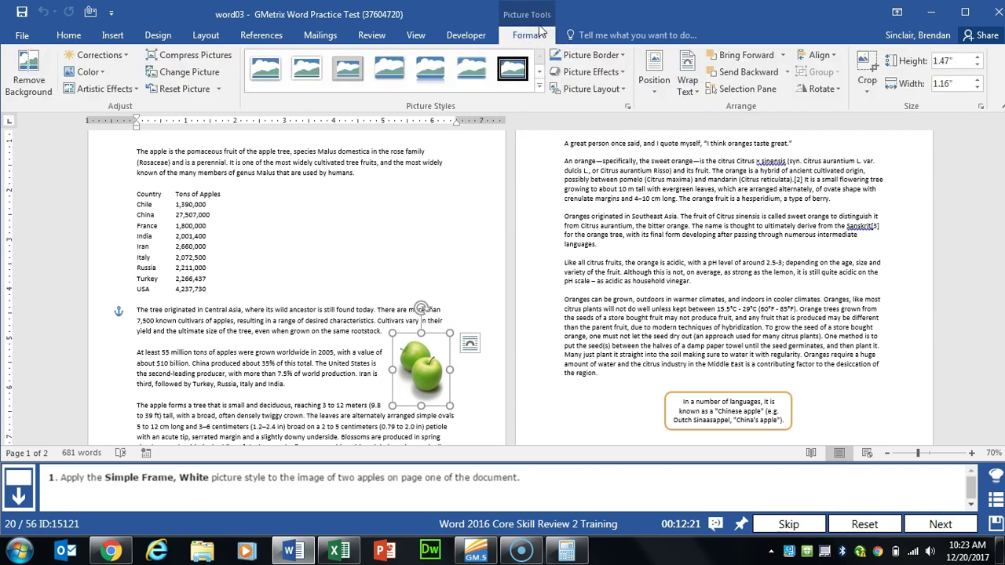
pyautogui.click(269, 76)
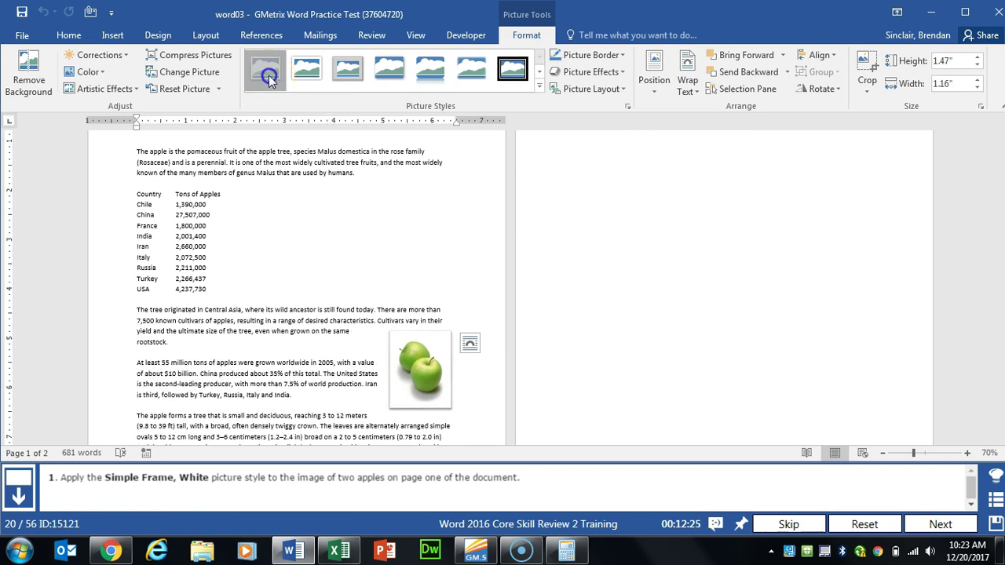
pyautogui.click(337, 241)
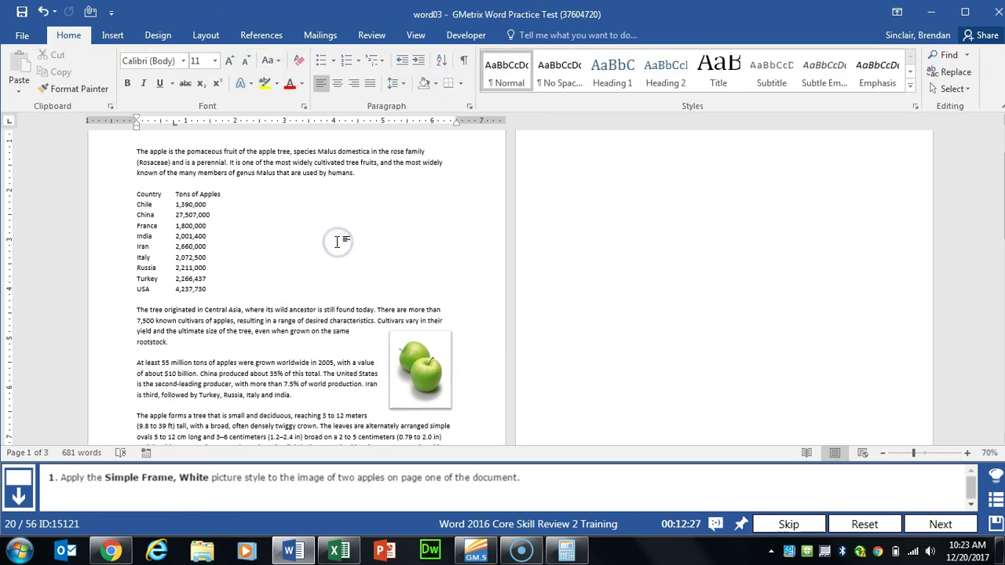
pyautogui.click(936, 522)
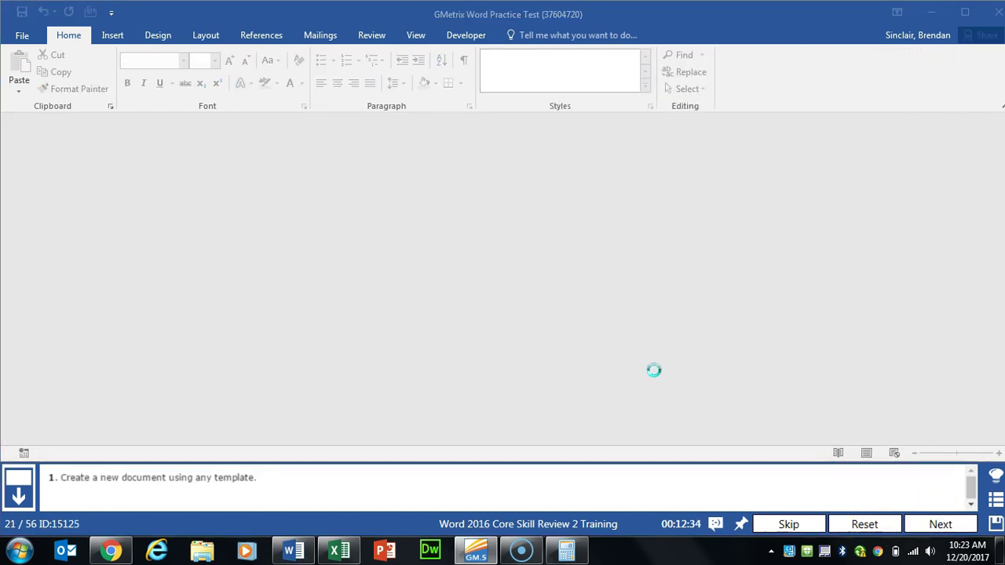
# Step: Create a new document from the Letter (Origin theme) template, then advance to the next task
pyautogui.click(22, 35)
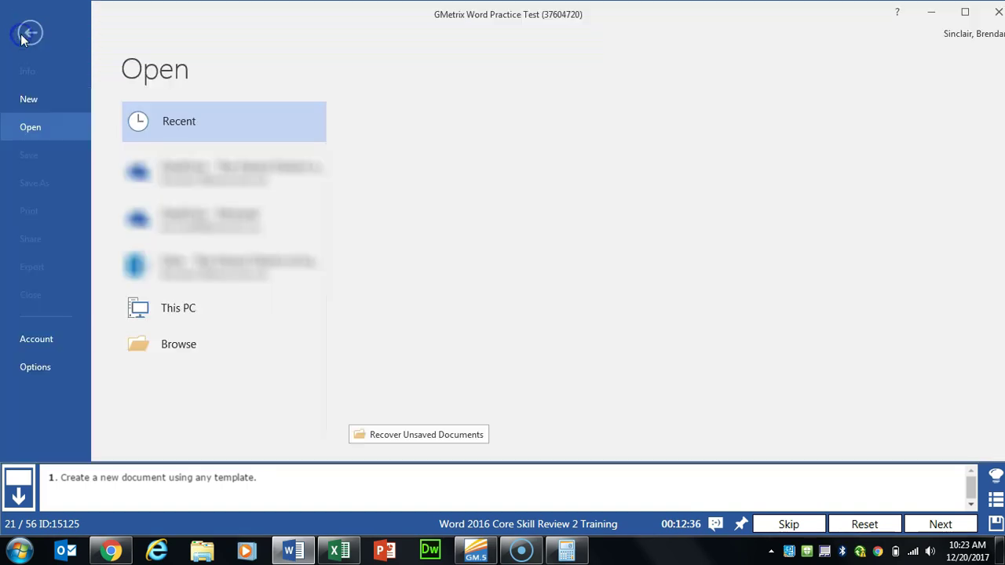
pyautogui.click(30, 100)
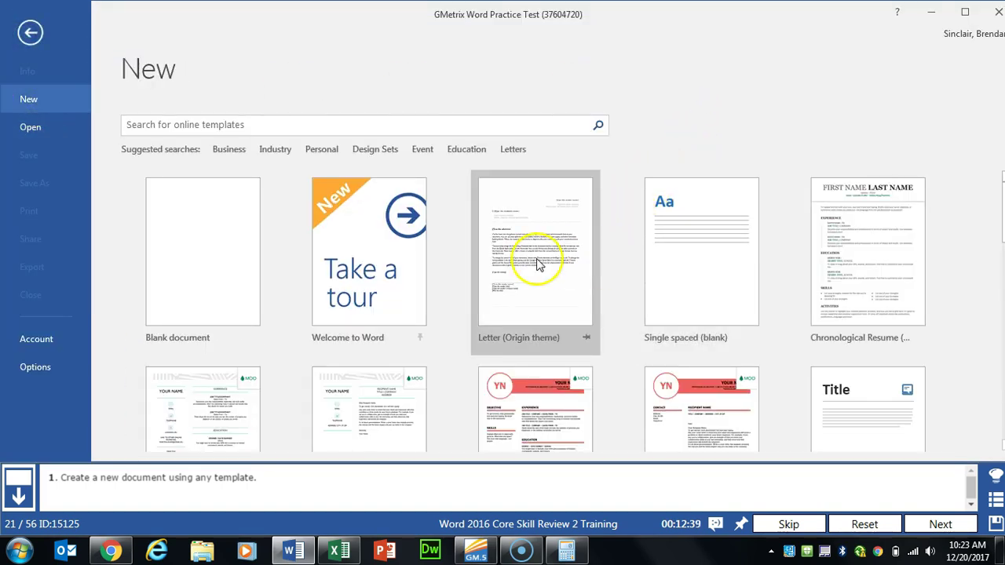
pyautogui.click(538, 262)
pyautogui.click(567, 291)
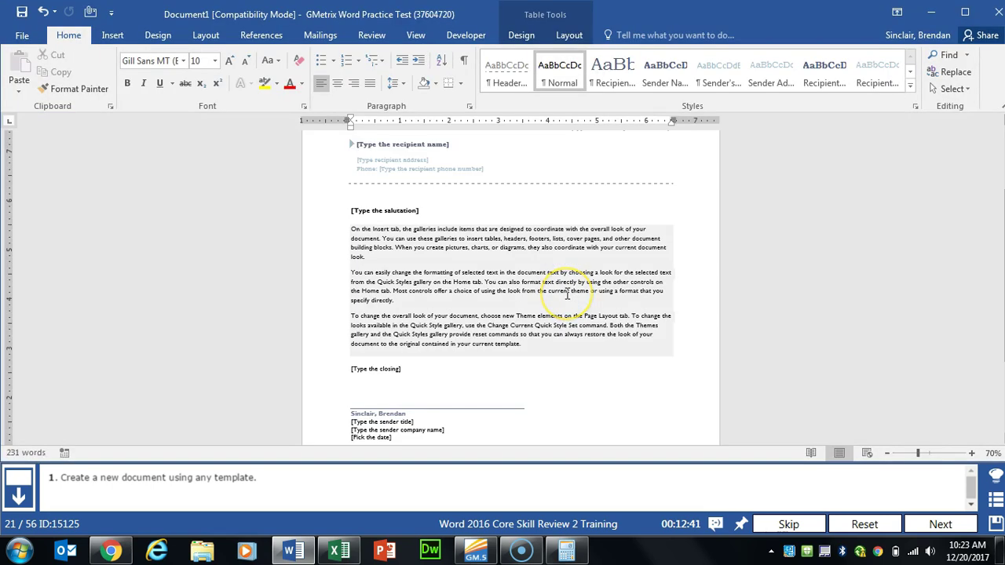
pyautogui.click(938, 522)
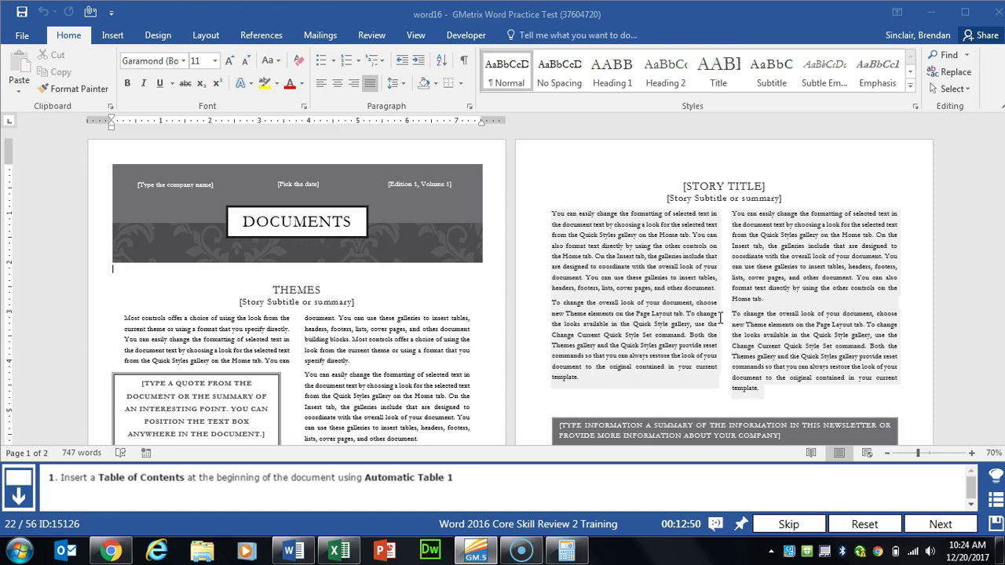
# Step: Insert an Automatic Table 1 table of contents in the newsletter, then advance
pyautogui.click(262, 36)
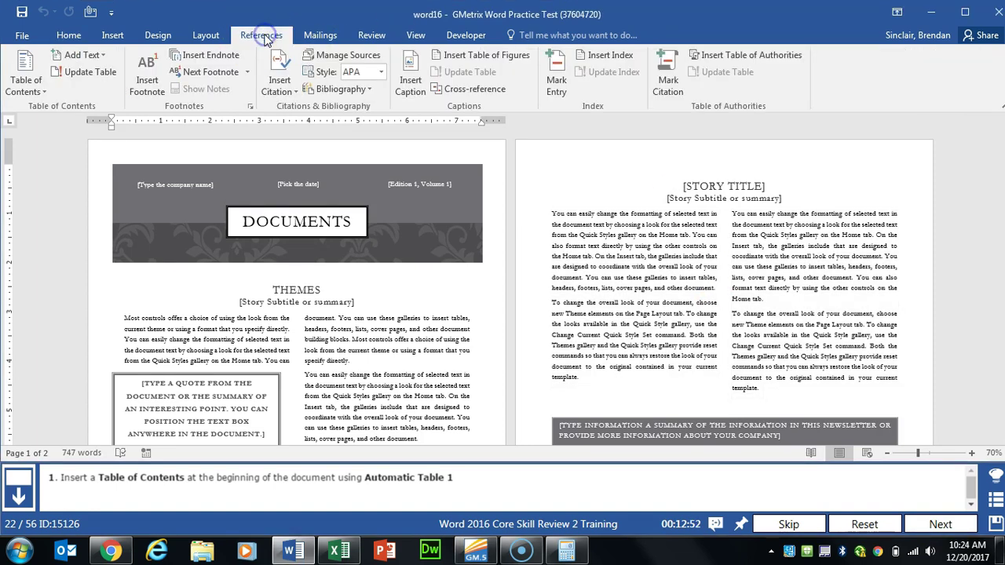
pyautogui.click(44, 90)
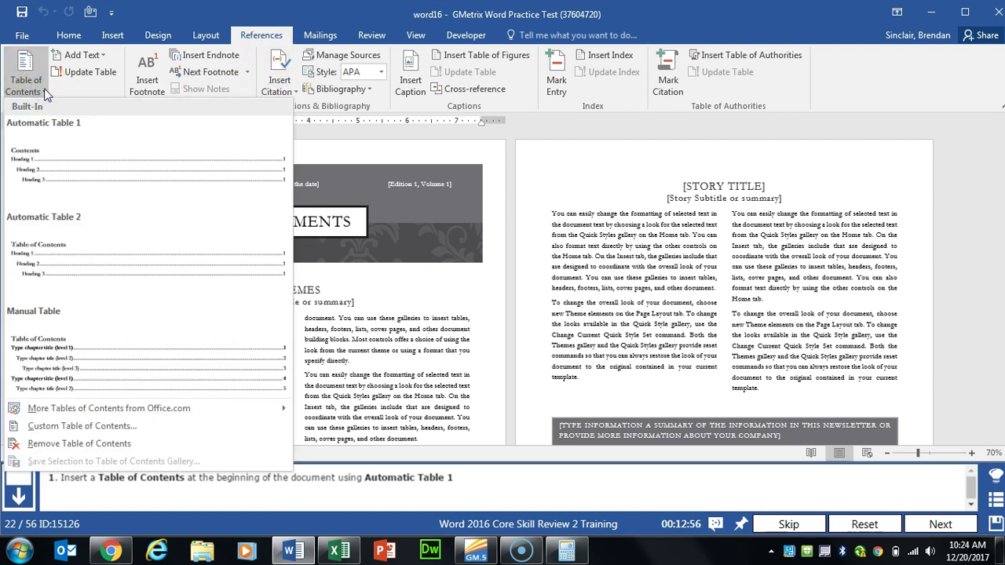
pyautogui.click(178, 167)
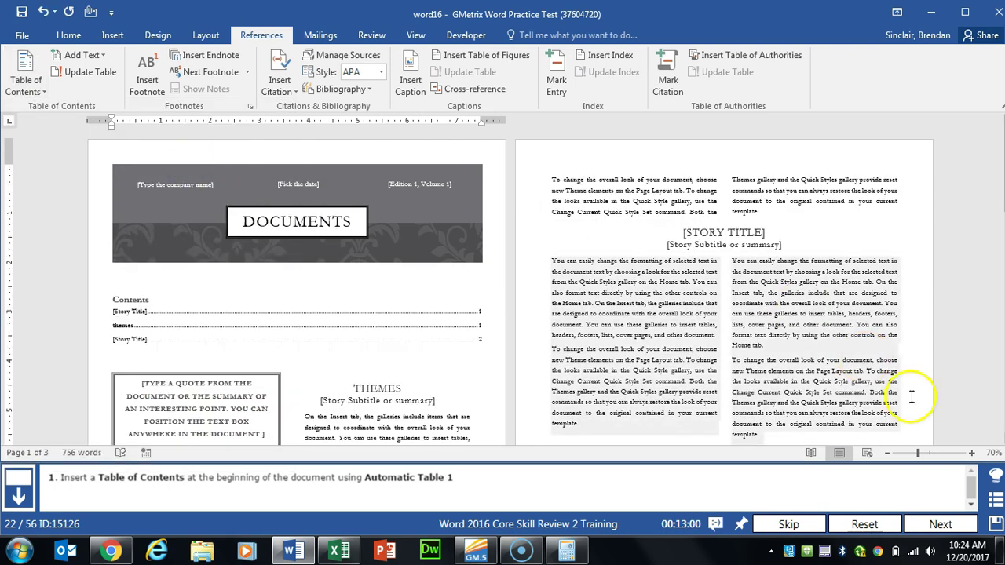
pyautogui.click(940, 523)
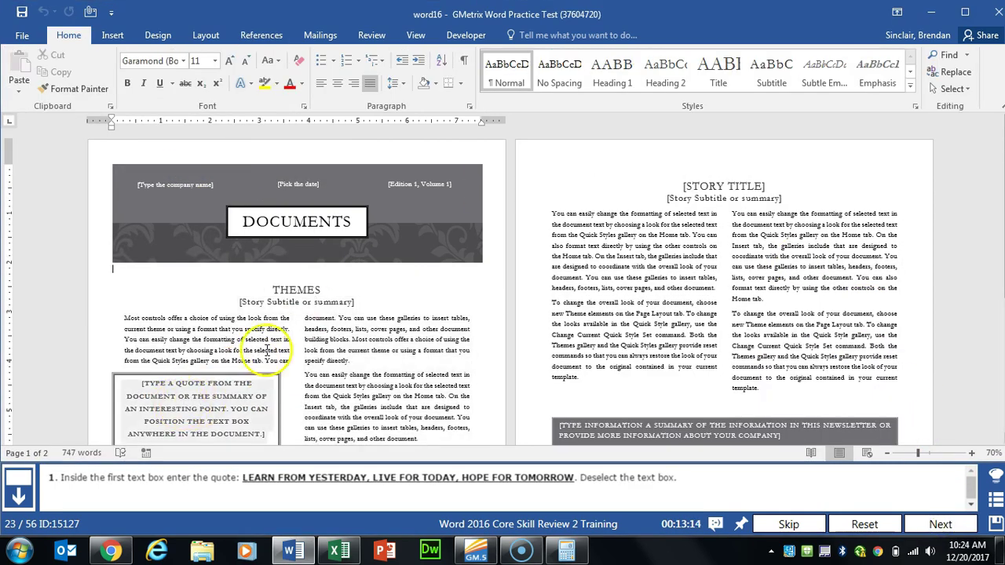
# Step: Fill the quote box with LEARN FROM YESTERDAY, LIVE FOR TODAY, HOPE FOR TOMORROW, then advance
pyautogui.scroll(-3, 227, 294)
pyautogui.click(228, 292)
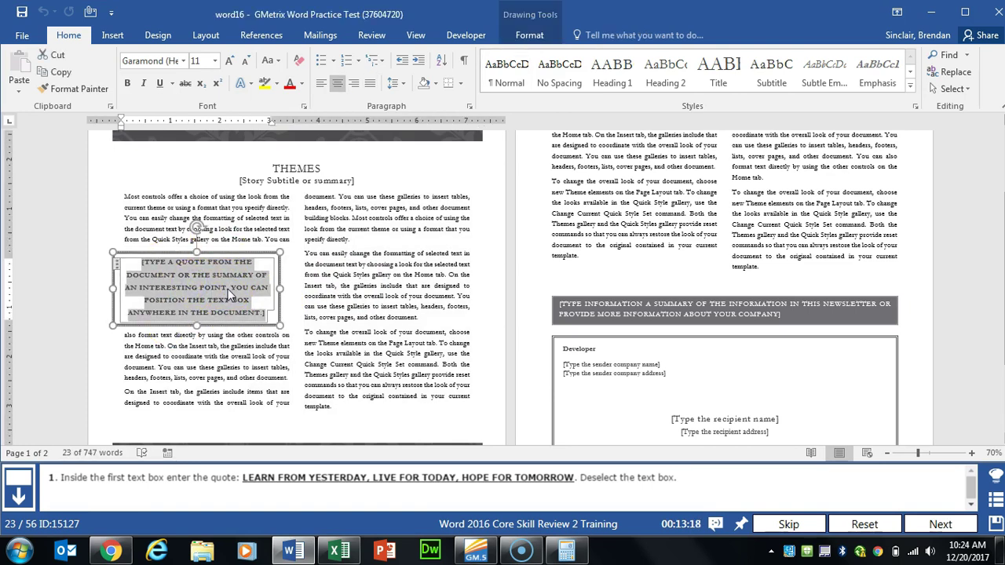
pyautogui.write('LEARN')
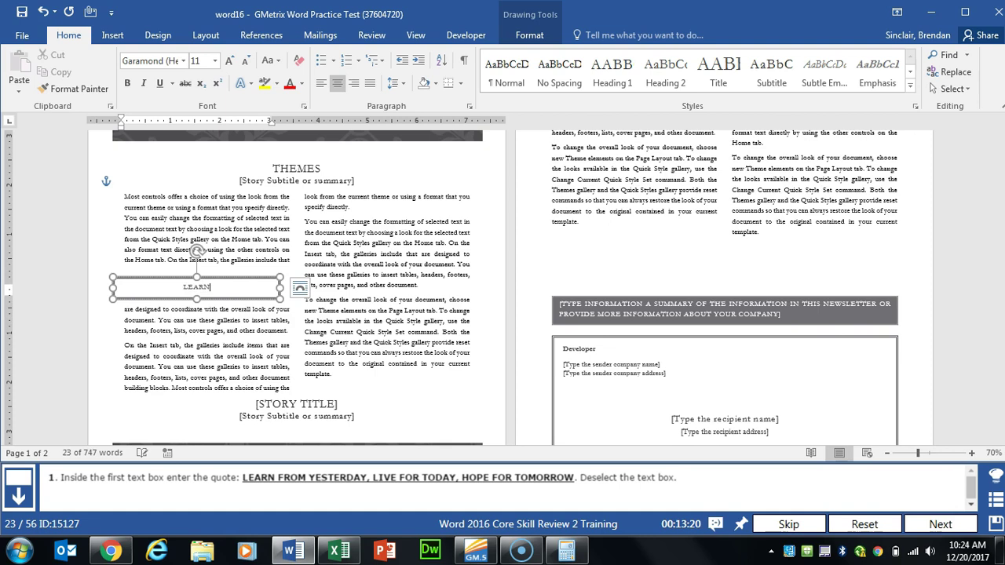
pyautogui.write(' FROM YESTERDAY, LIVE FOR TODAY, HOPE FOR TOMORROW')
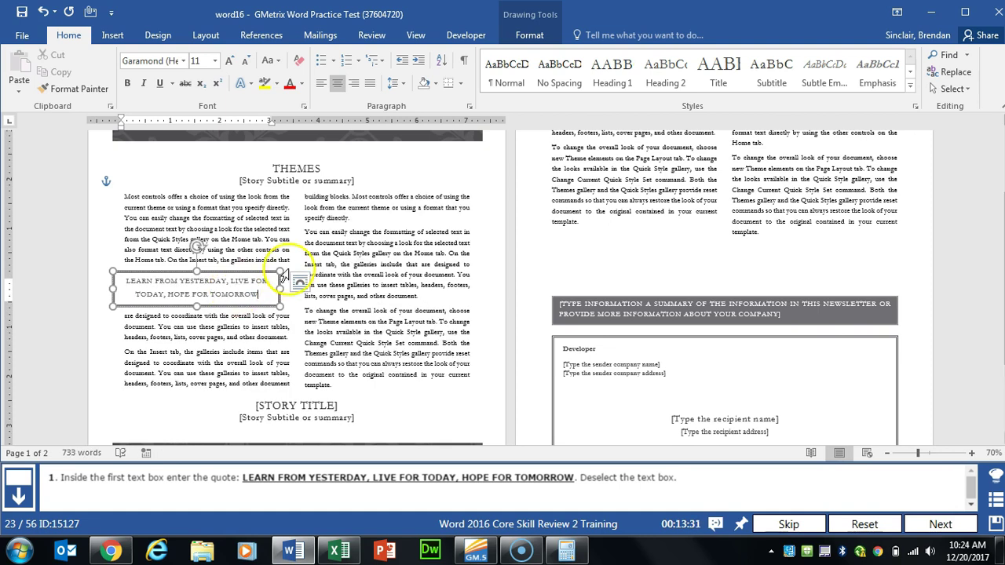
pyautogui.click(404, 263)
pyautogui.tripleClick(405, 264)
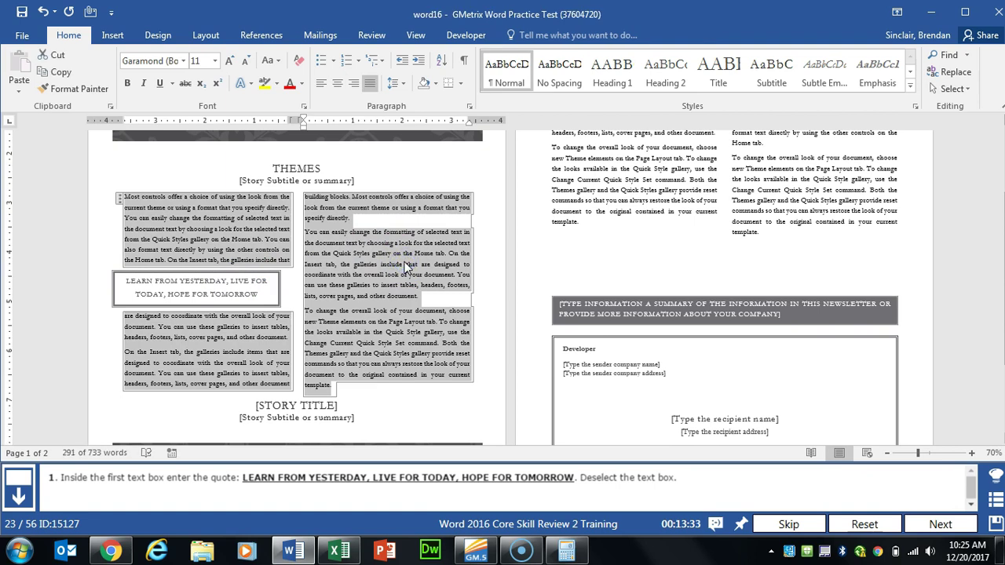
pyautogui.click(941, 524)
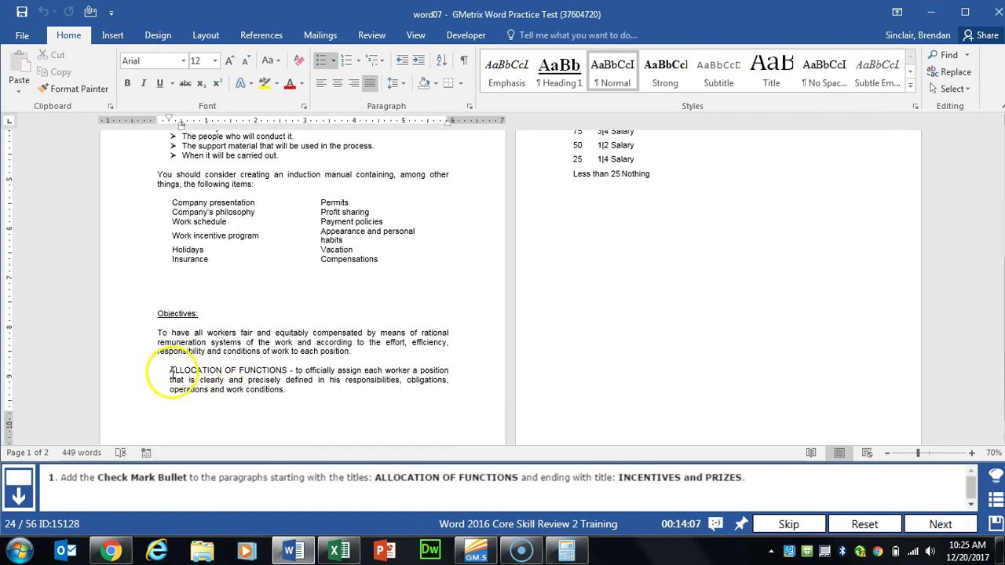
# Step: Give the paragraphs from ALLOCATION OF FUNCTIONS through INCENTIVES and PRIZES check-mark bullets, then advance
pyautogui.click(167, 370)
pyautogui.moveTo(167, 370); pyautogui.dragTo(819, 280)
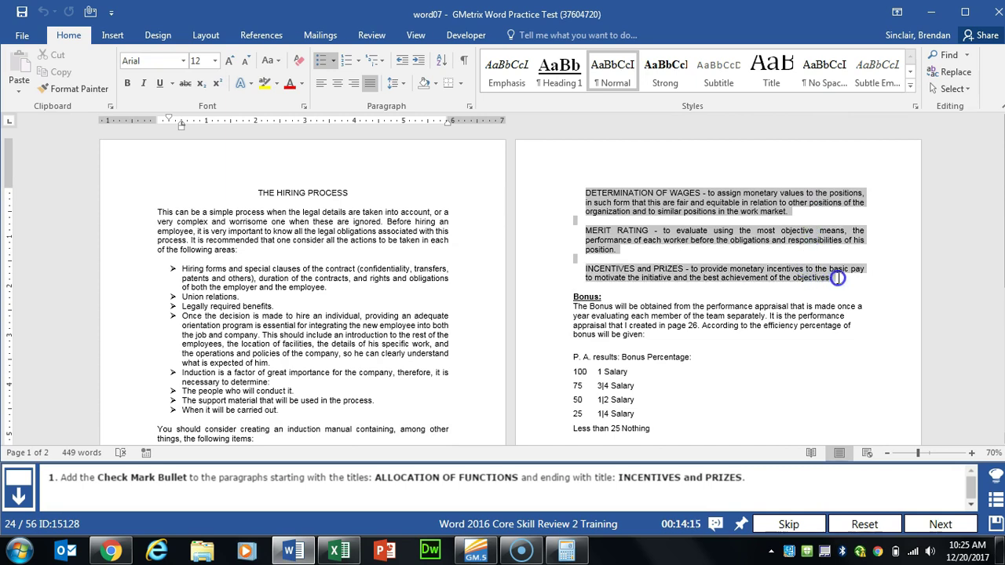
pyautogui.moveTo(838, 277); pyautogui.dragTo(832, 279)
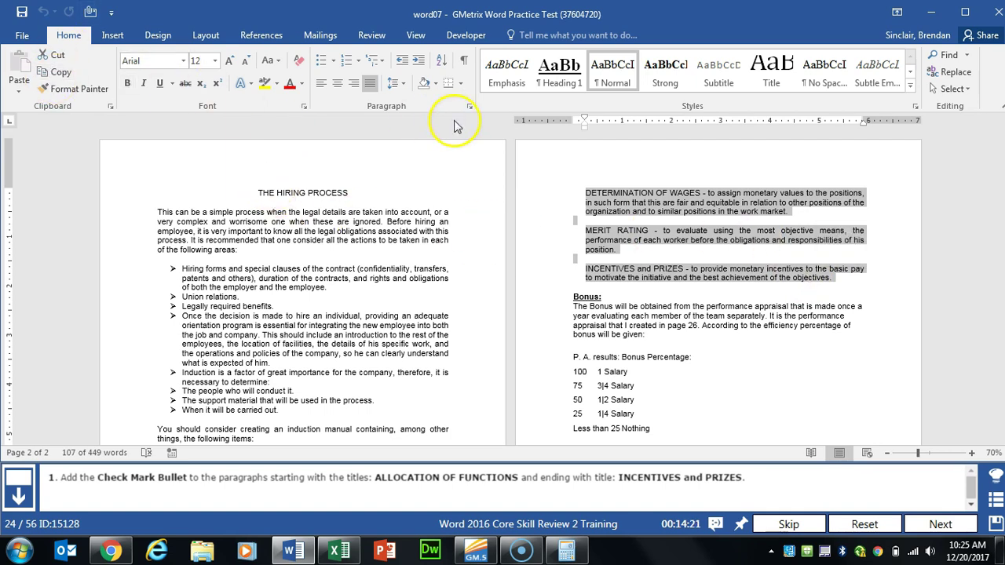
pyautogui.click(334, 62)
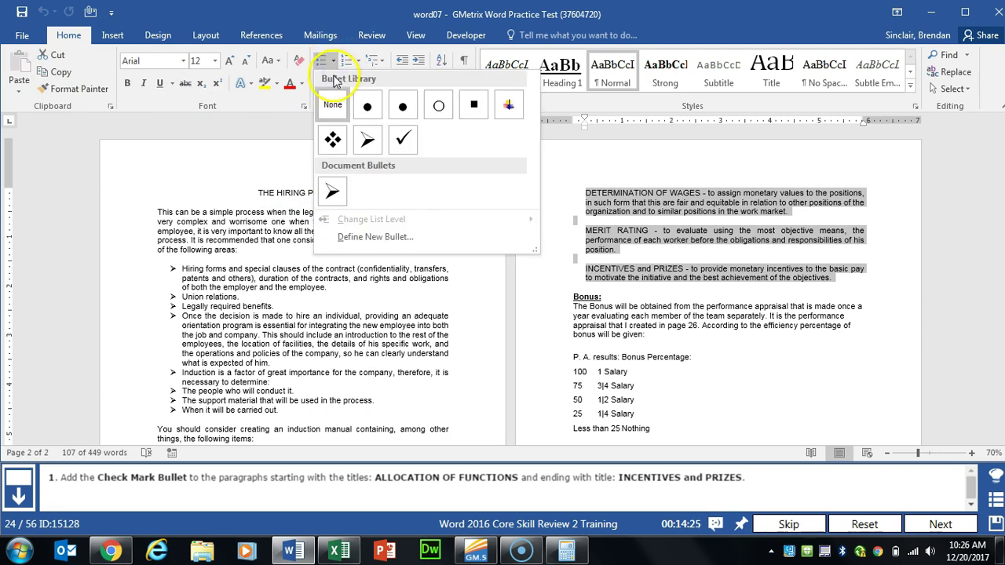
pyautogui.click(411, 146)
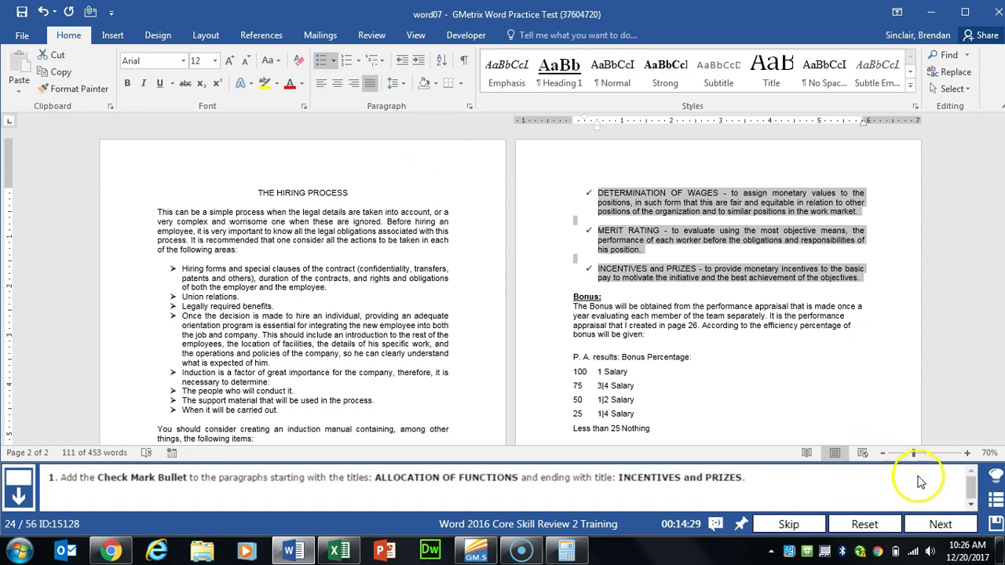
pyautogui.click(941, 524)
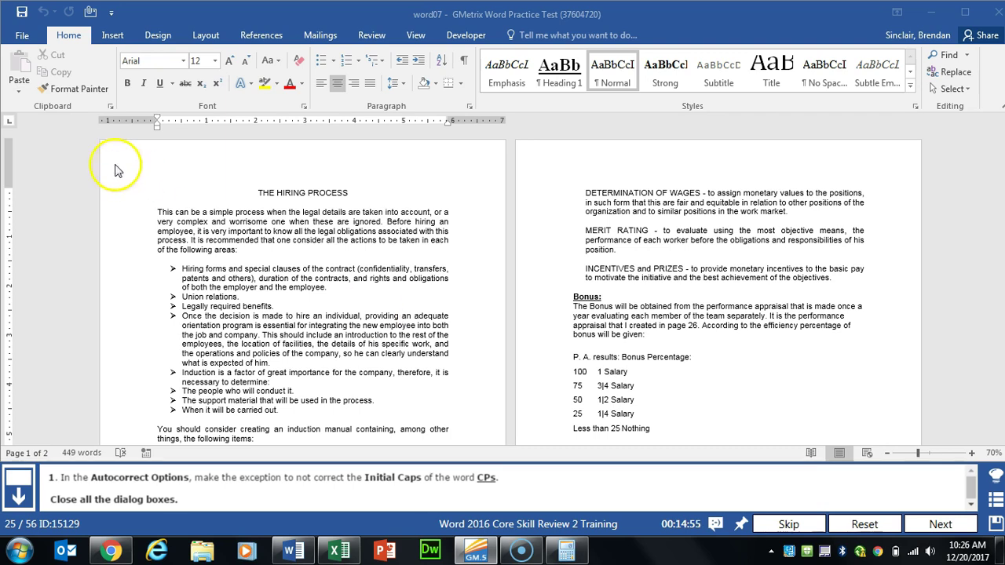
# Step: Add CPs to the AutoCorrect Initial Caps exceptions list via Proofing options
pyautogui.click(22, 35)
pyautogui.click(48, 371)
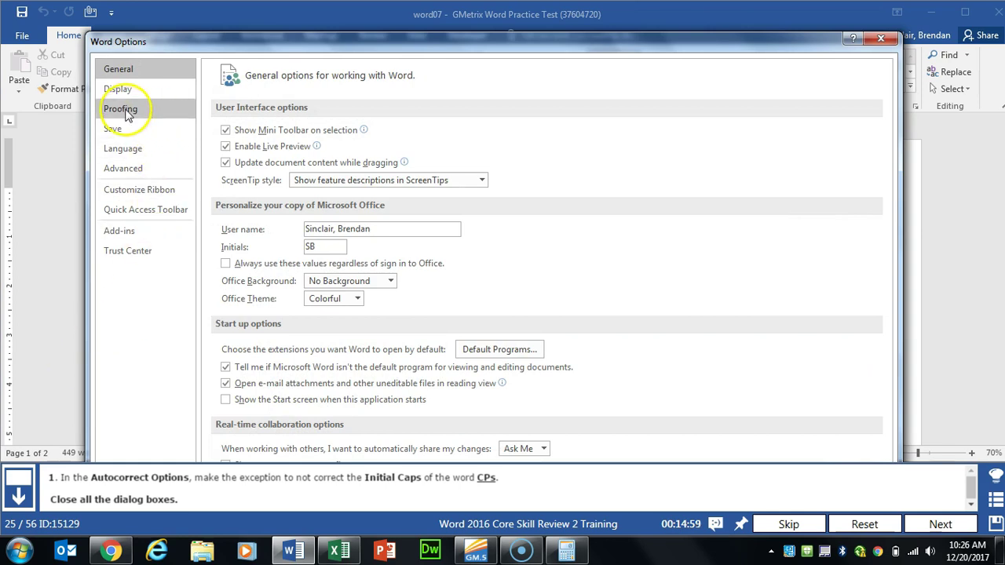
pyautogui.click(128, 108)
pyautogui.click(545, 138)
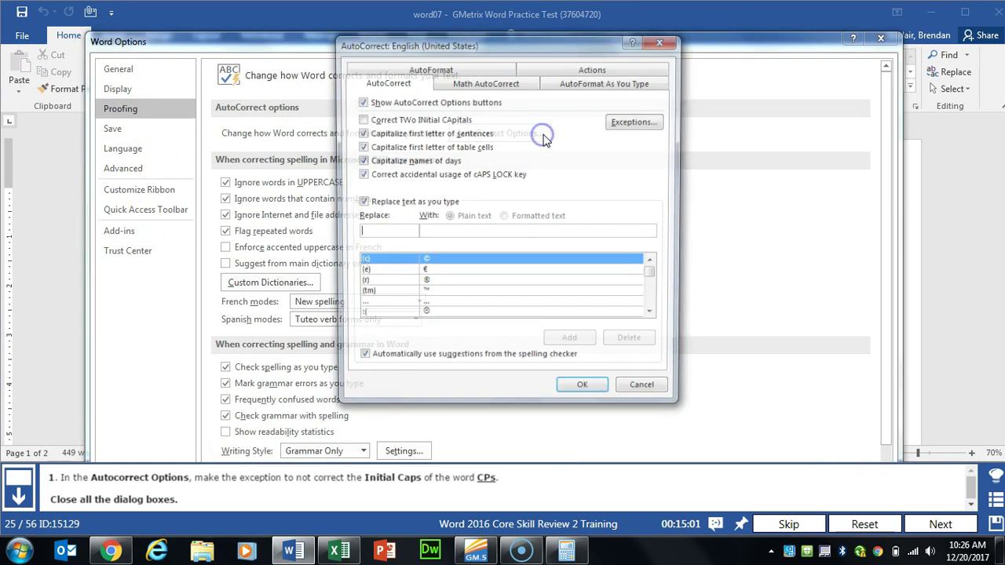
pyautogui.click(648, 123)
pyautogui.click(481, 153)
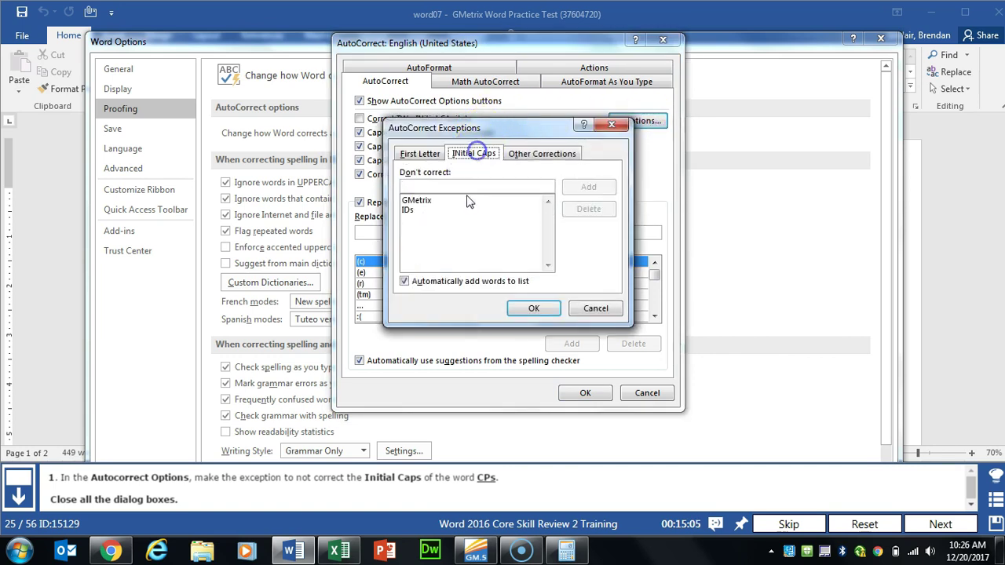
pyautogui.click(495, 187)
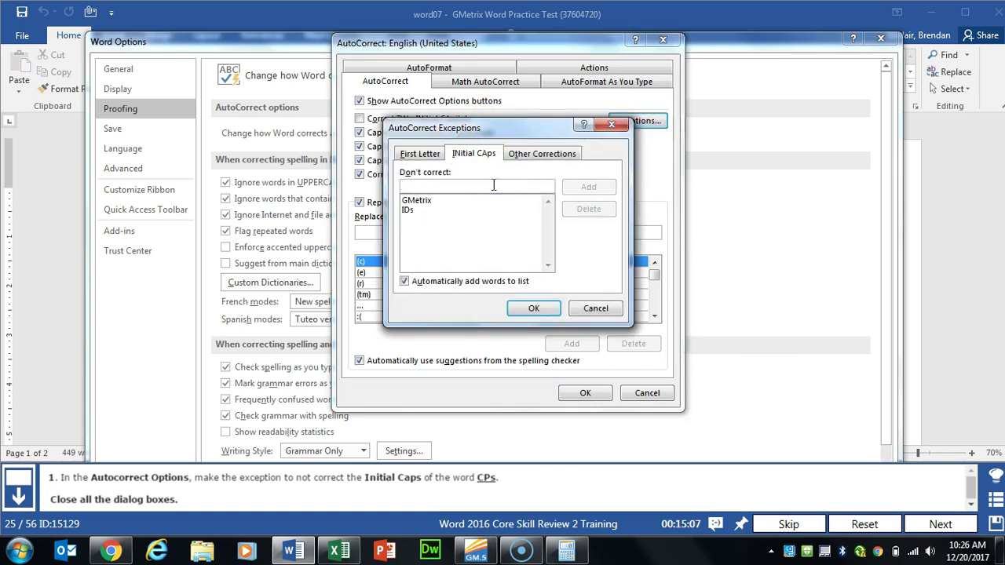
pyautogui.write('CPs')
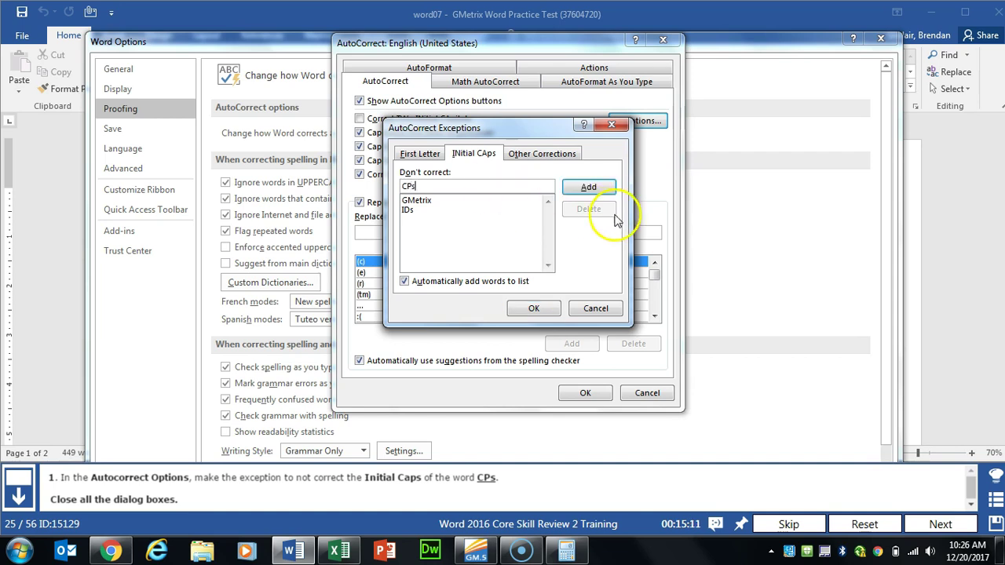
pyautogui.click(597, 189)
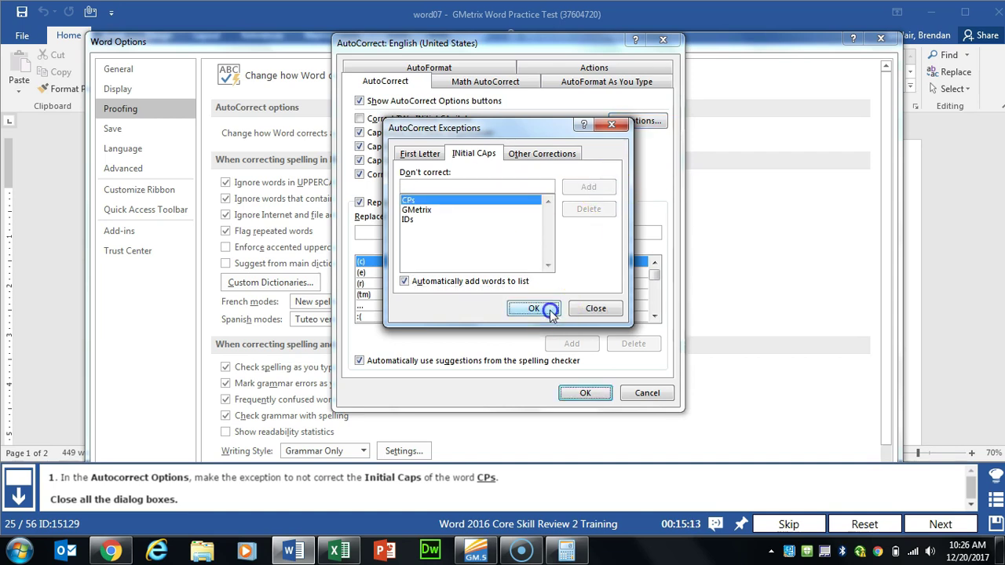
# Step: Confirm the Exceptions, AutoCorrect and Word Options dialogs and advance to the next task
pyautogui.click(534, 309)
pyautogui.click(583, 394)
pyautogui.moveTo(603, 64)
pyautogui.mouseDown()
pyautogui.moveTo(603, 201)
pyautogui.moveTo(607, 52)
pyautogui.mouseUp()
pyautogui.click(800, 379)
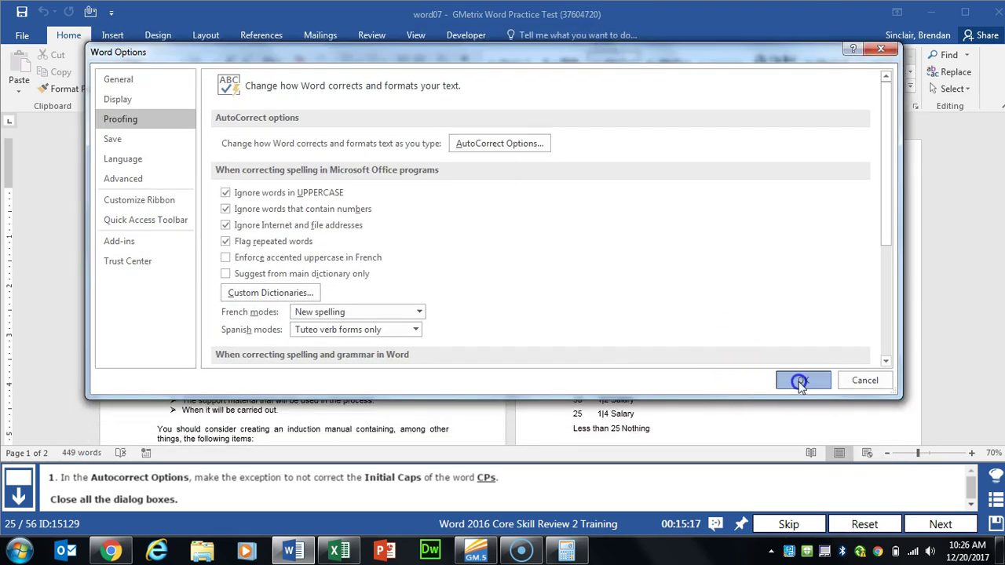
pyautogui.click(932, 526)
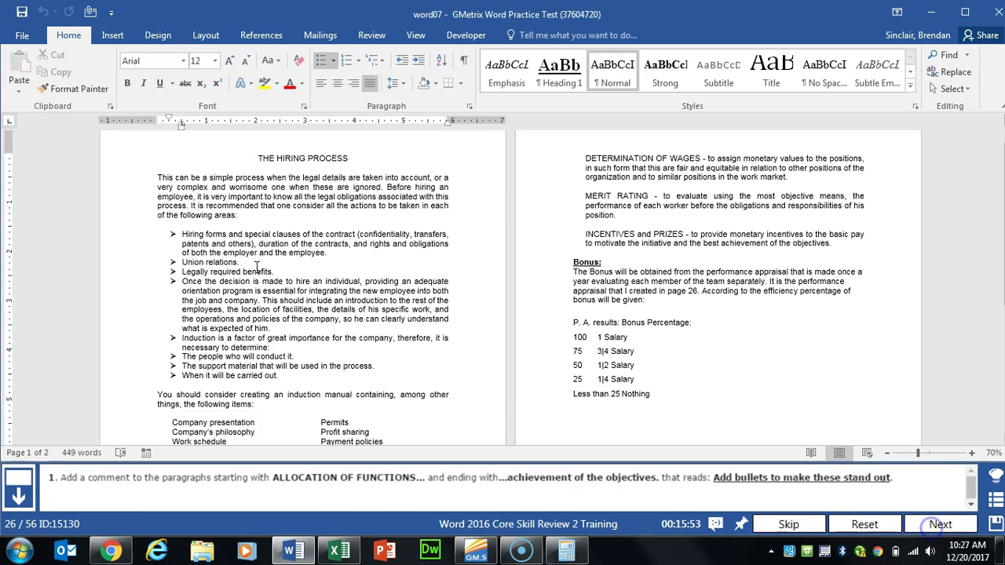
# Step: Comment 'Add bullets to make these stand out' on the ALLOCATION OF FUNCTIONS through objectives paragraphs
pyautogui.scroll(-5, 256, 267)
pyautogui.click(171, 347)
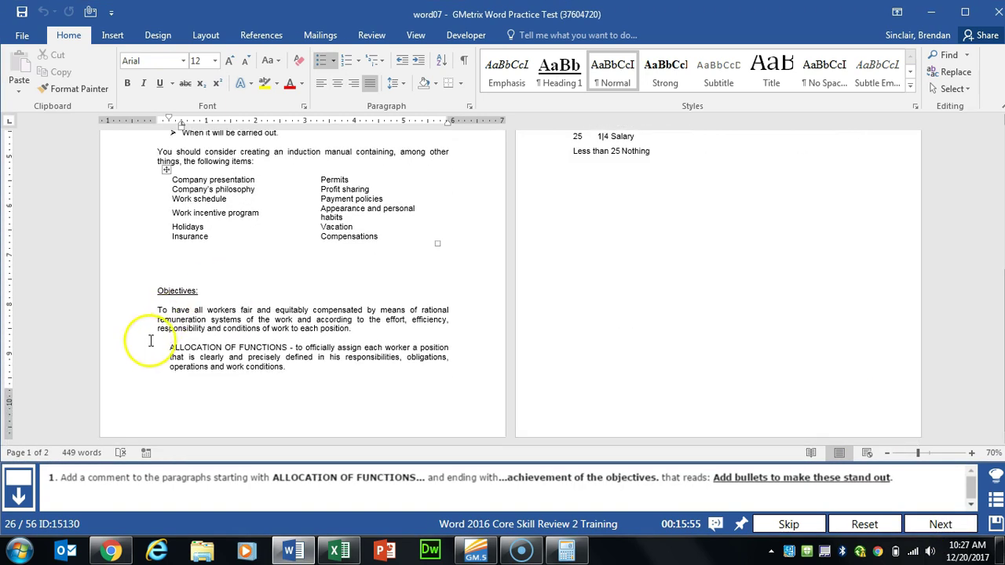
pyautogui.moveTo(171, 347); pyautogui.dragTo(833, 277)
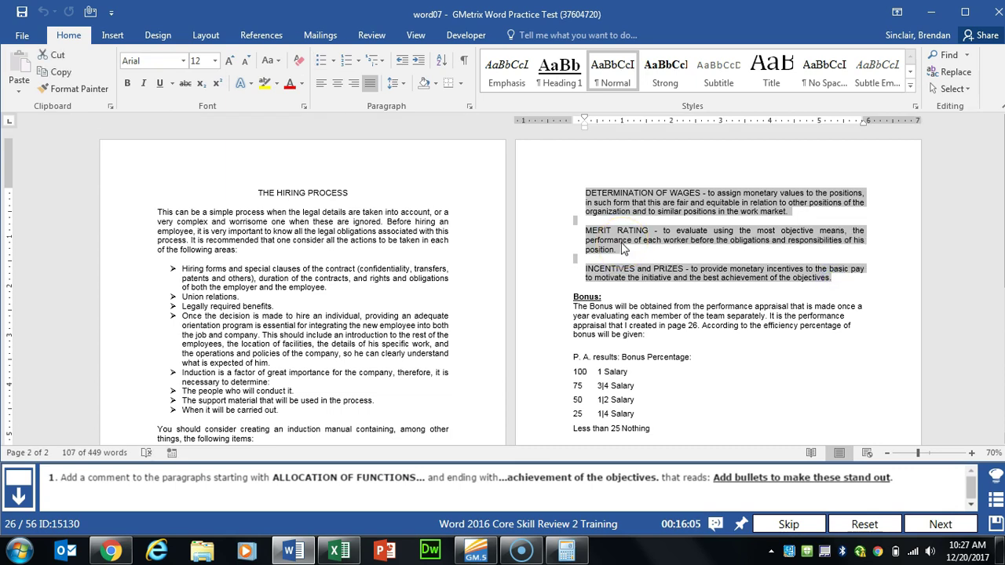
pyautogui.click(263, 37)
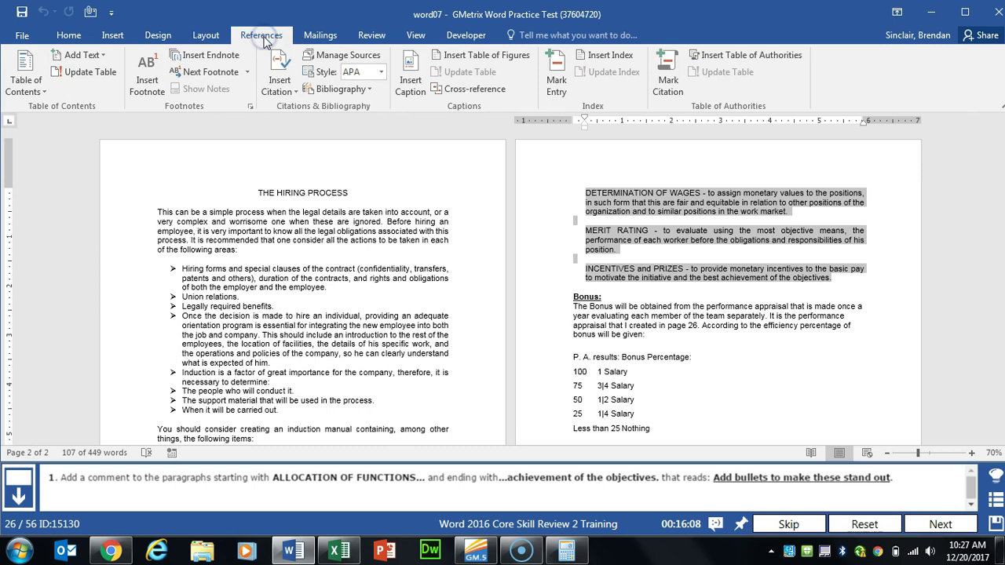
pyautogui.click(382, 37)
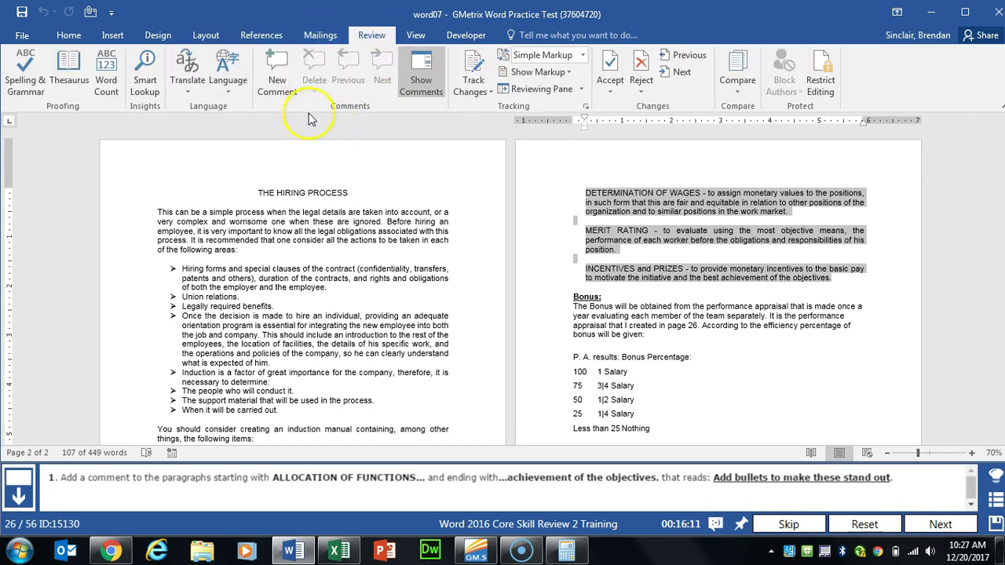
pyautogui.click(279, 86)
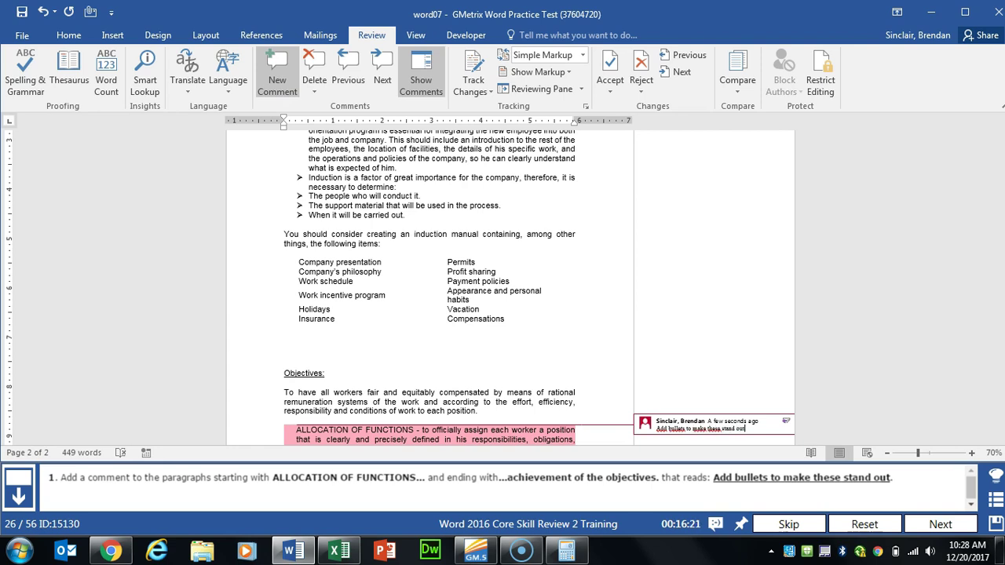
pyautogui.click(449, 253)
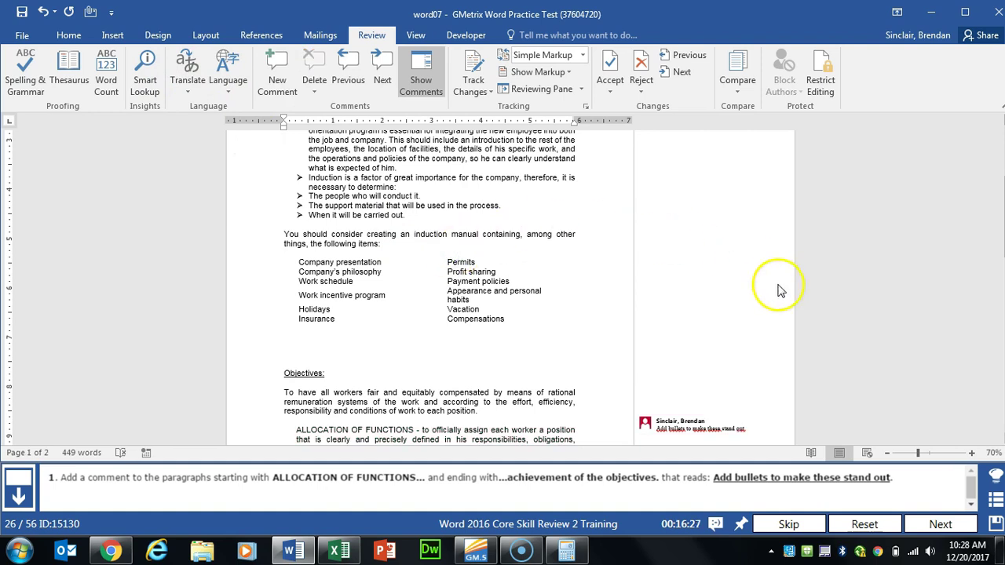
# Step: Number the Hiring forms through When it will be carried out list as I., II., III
pyautogui.click(941, 524)
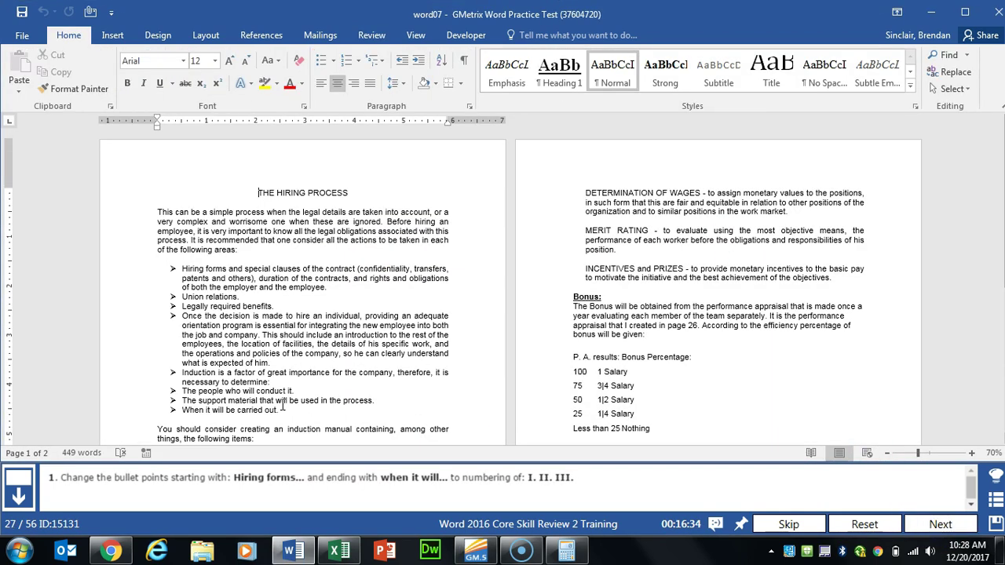
pyautogui.click(181, 270)
pyautogui.moveTo(180, 270); pyautogui.dragTo(285, 406)
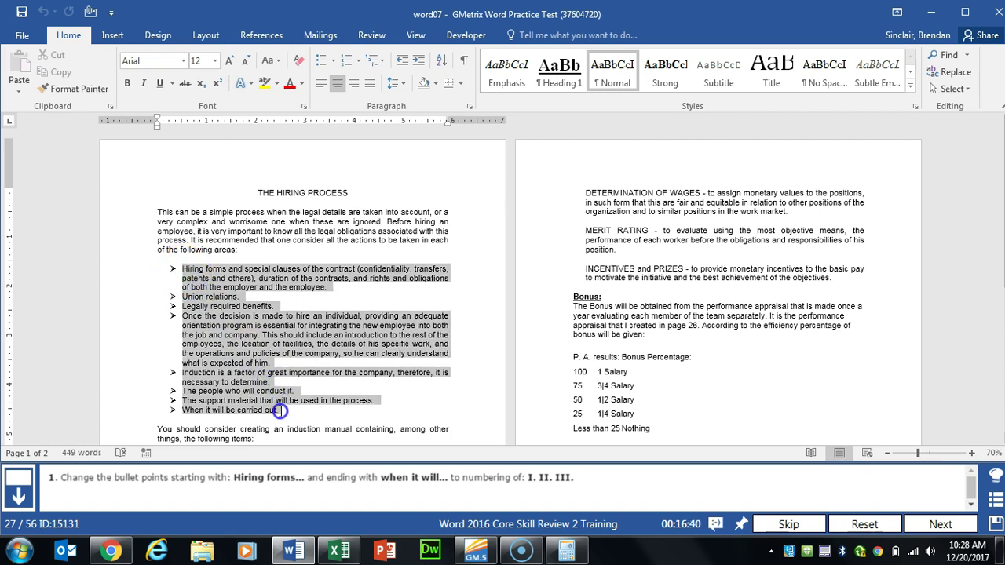
pyautogui.moveTo(278, 410); pyautogui.dragTo(280, 411)
pyautogui.rightClick(253, 318)
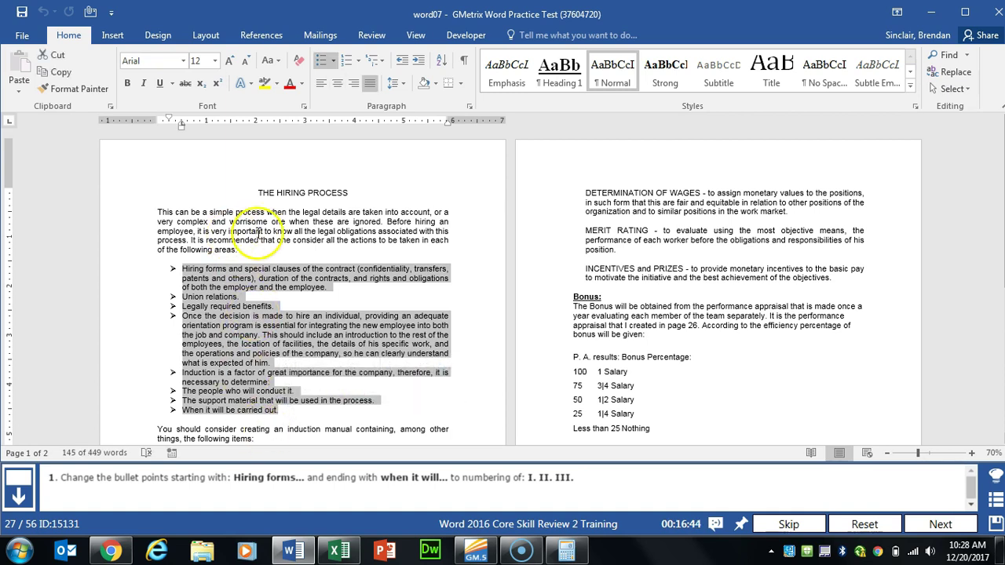
pyautogui.click(359, 63)
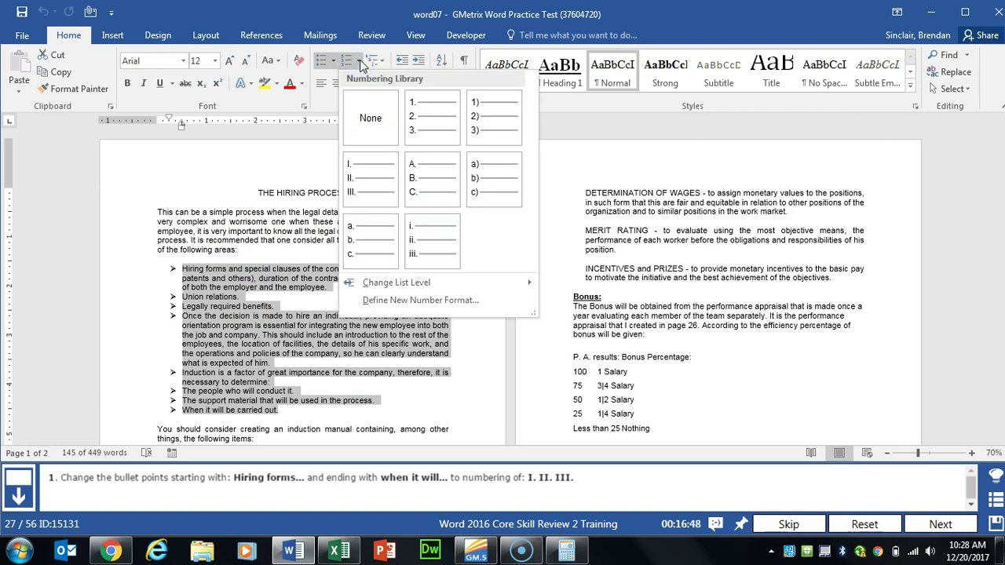
pyautogui.click(370, 188)
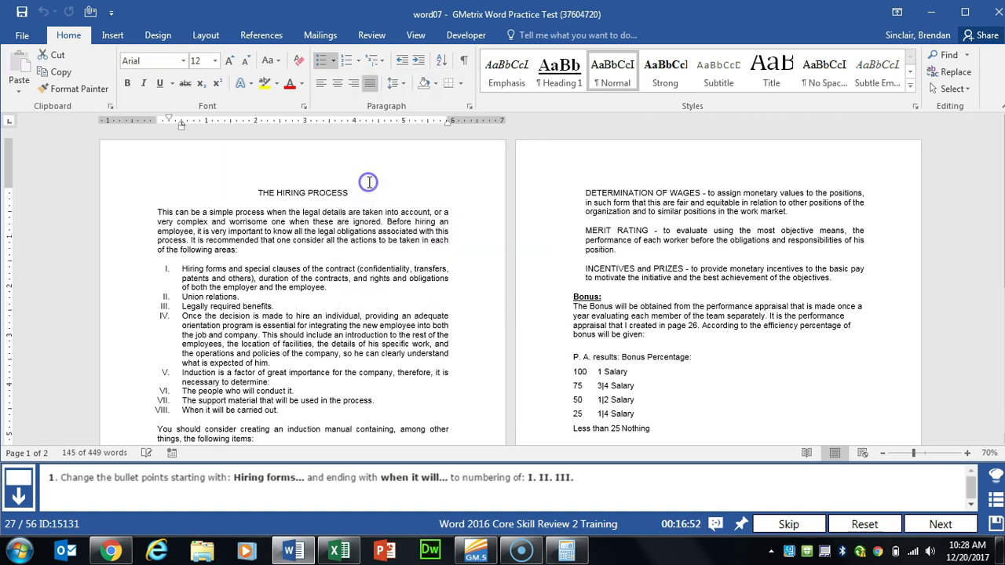
pyautogui.click(913, 524)
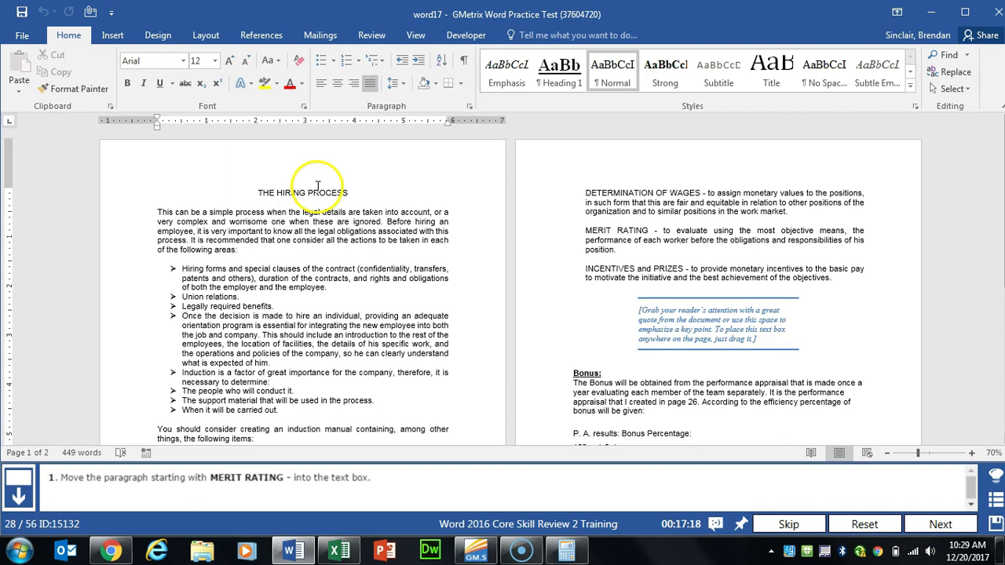
# Step: Cut the MERIT RATING paragraph and paste it over the quote text box placeholder
pyautogui.click(586, 230)
pyautogui.moveTo(585, 229); pyautogui.dragTo(621, 248)
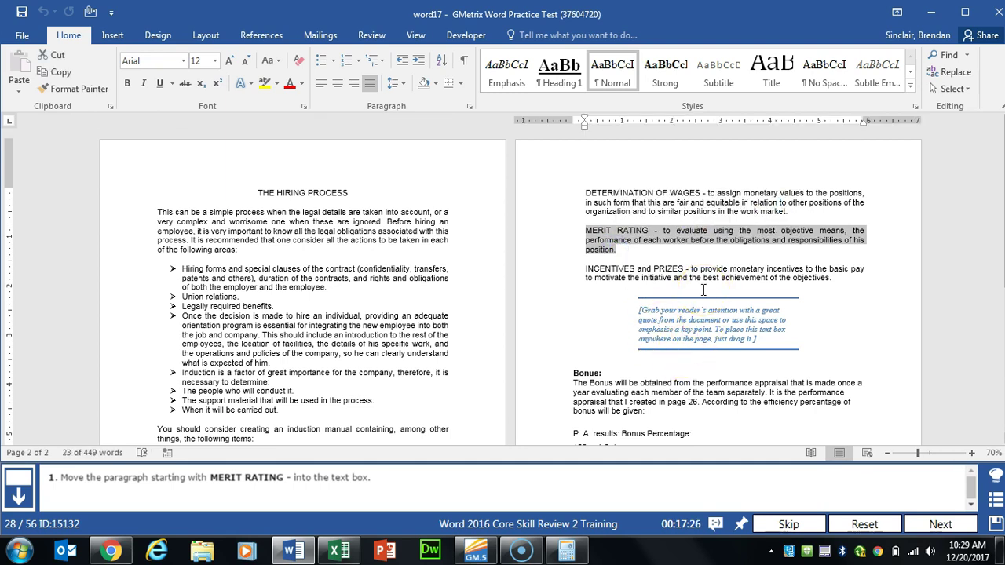
pyautogui.hotkey('ctrl', 'x')
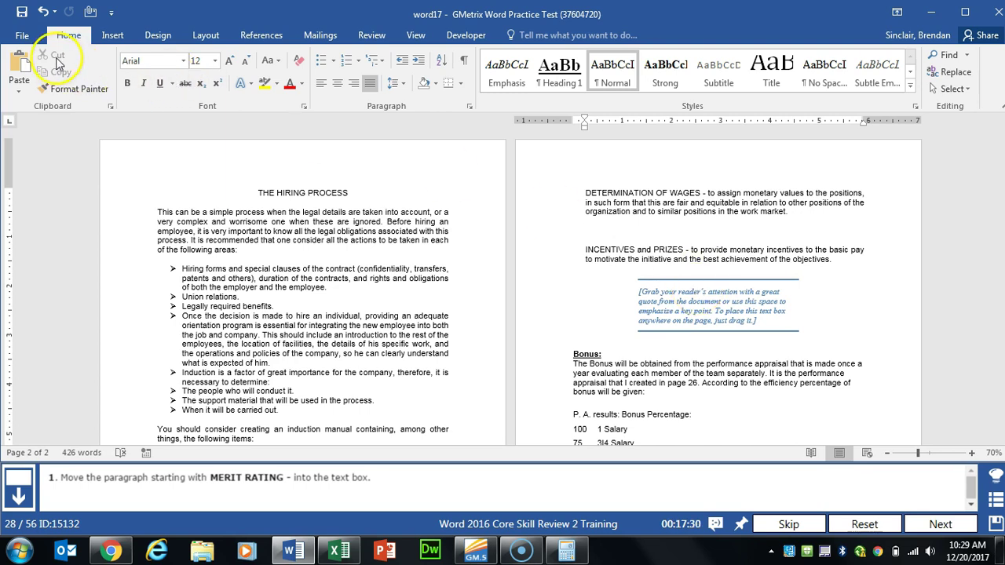
pyautogui.click(695, 301)
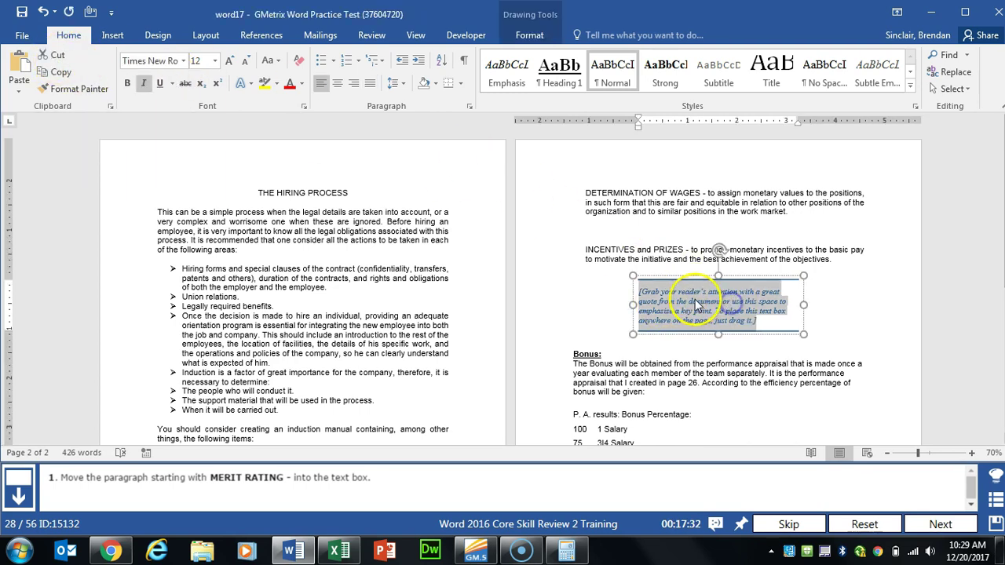
pyautogui.rightClick(684, 307)
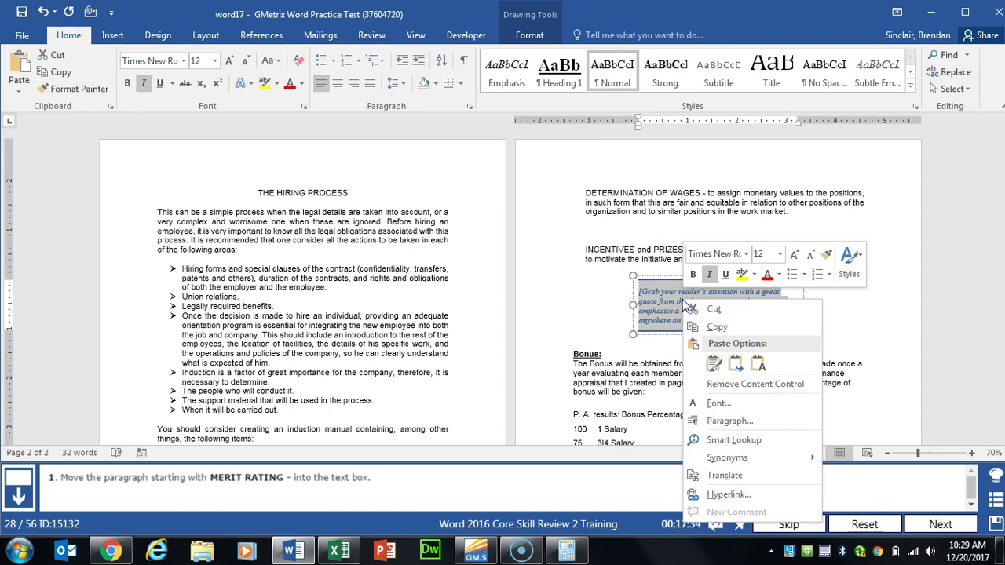
pyautogui.click(680, 300)
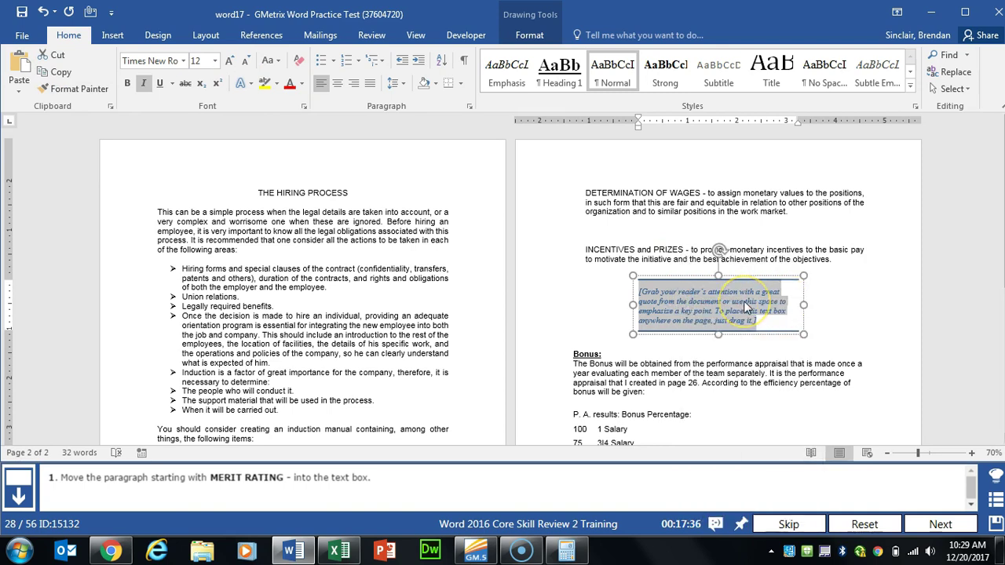
pyautogui.hotkey('ctrl', 'v')
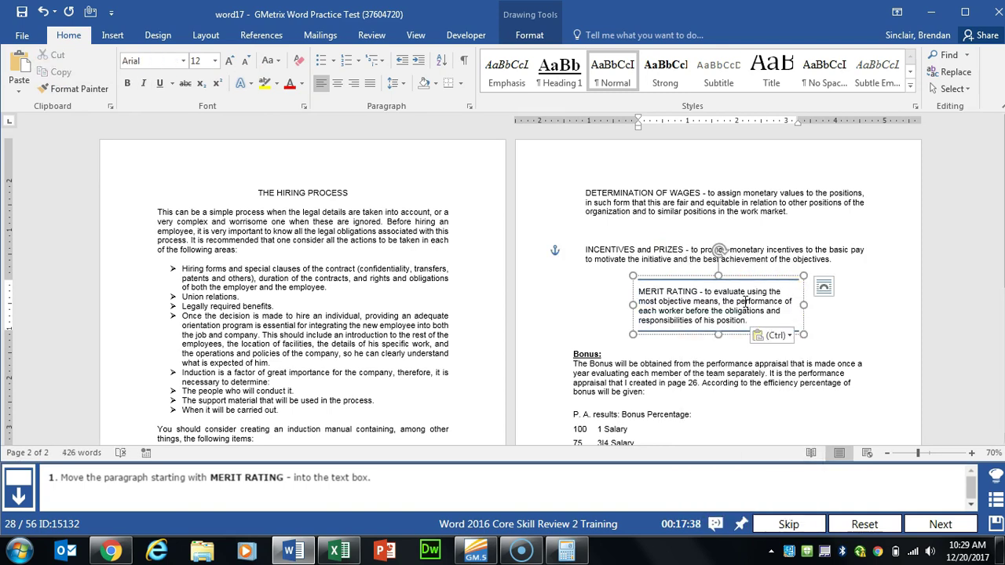
pyautogui.click(848, 344)
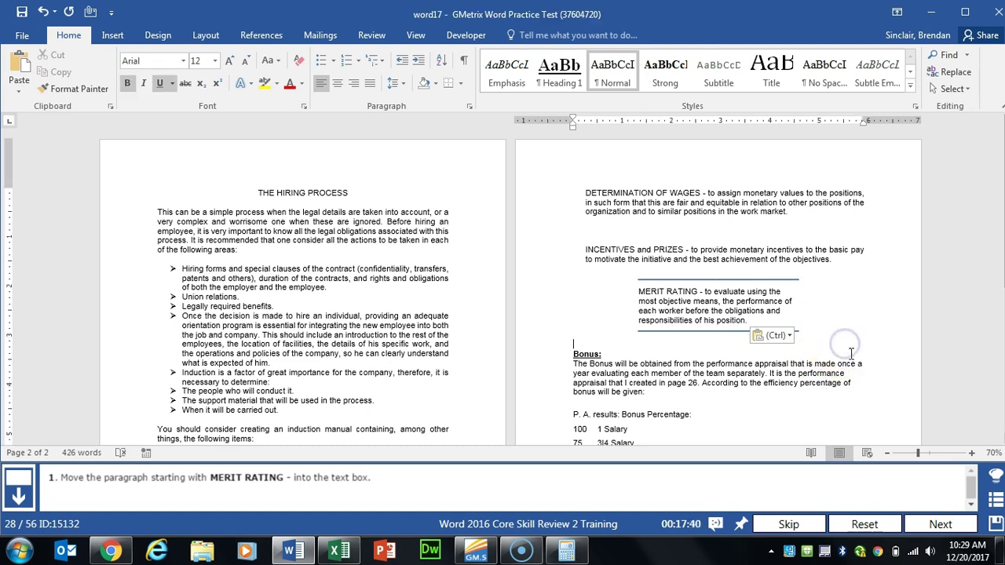
pyautogui.click(941, 524)
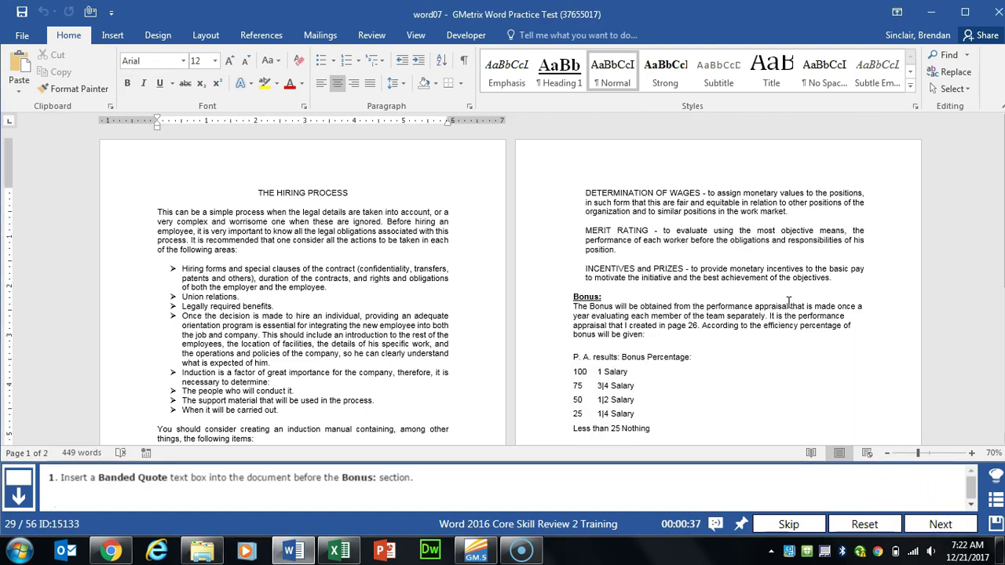
# Step: Insert a Banded Quote text box and position it just above the Bonus: section
pyautogui.click(582, 278)
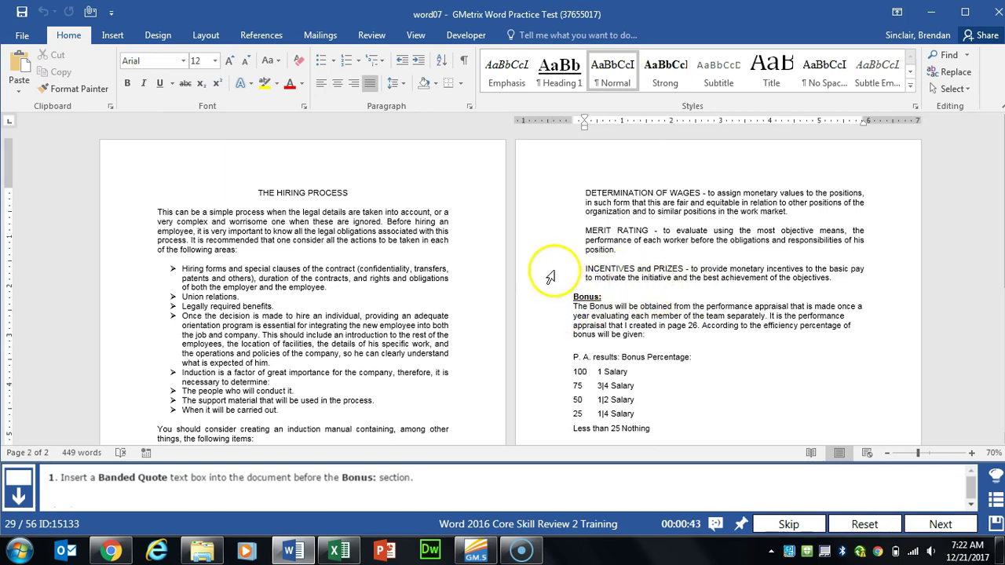
pyautogui.click(111, 37)
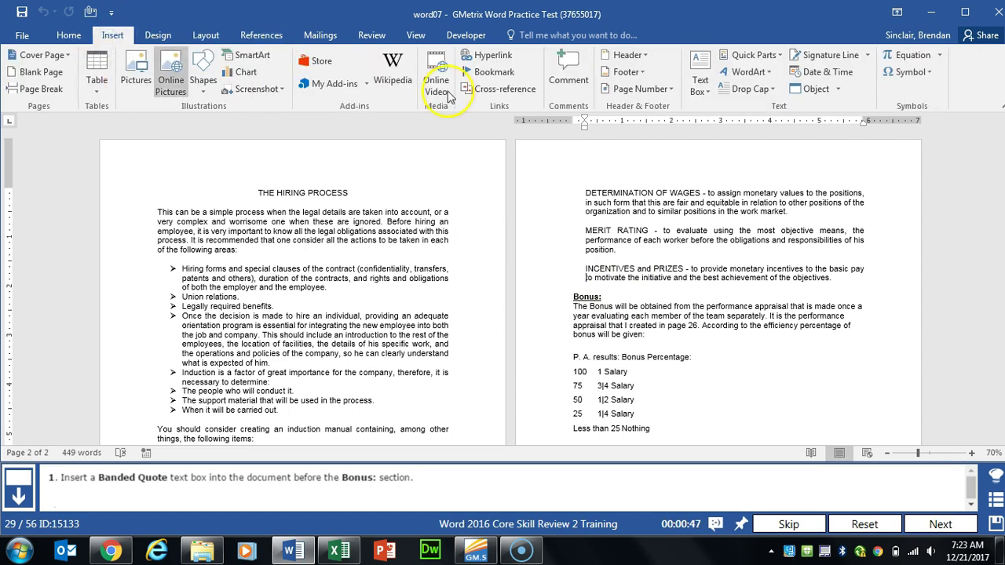
pyautogui.click(709, 93)
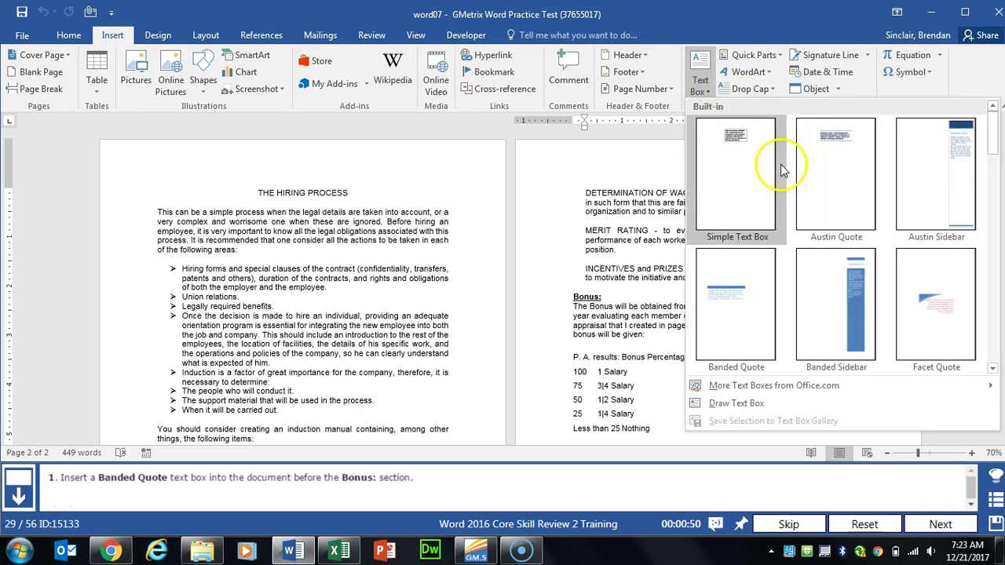
pyautogui.click(743, 328)
pyautogui.moveTo(744, 330); pyautogui.dragTo(691, 240)
pyautogui.click(939, 524)
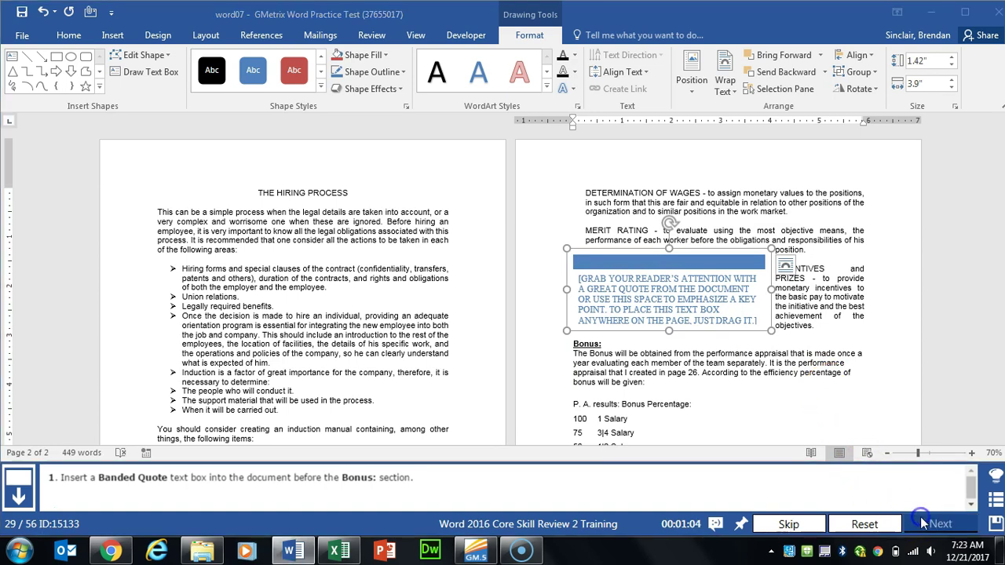
pyautogui.scroll(-5, 480, 348)
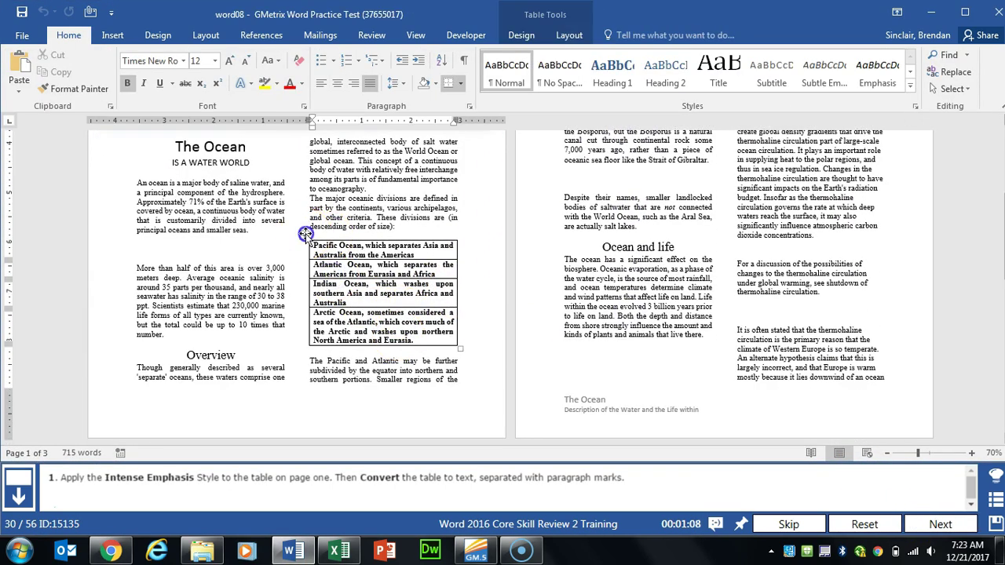
# Step: Apply the Intense Emphasis style to the page-one ocean table
pyautogui.click(304, 235)
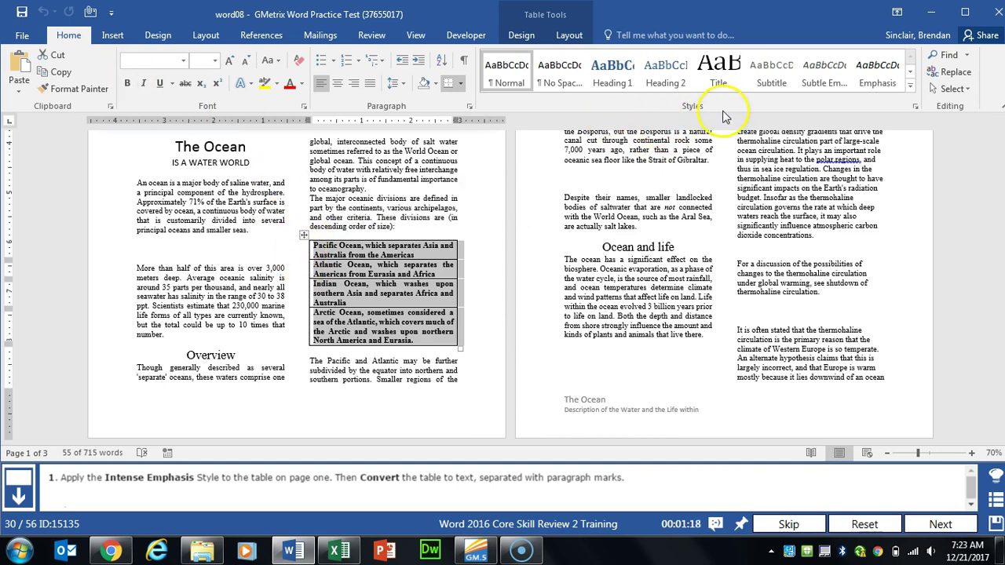
pyautogui.click(907, 85)
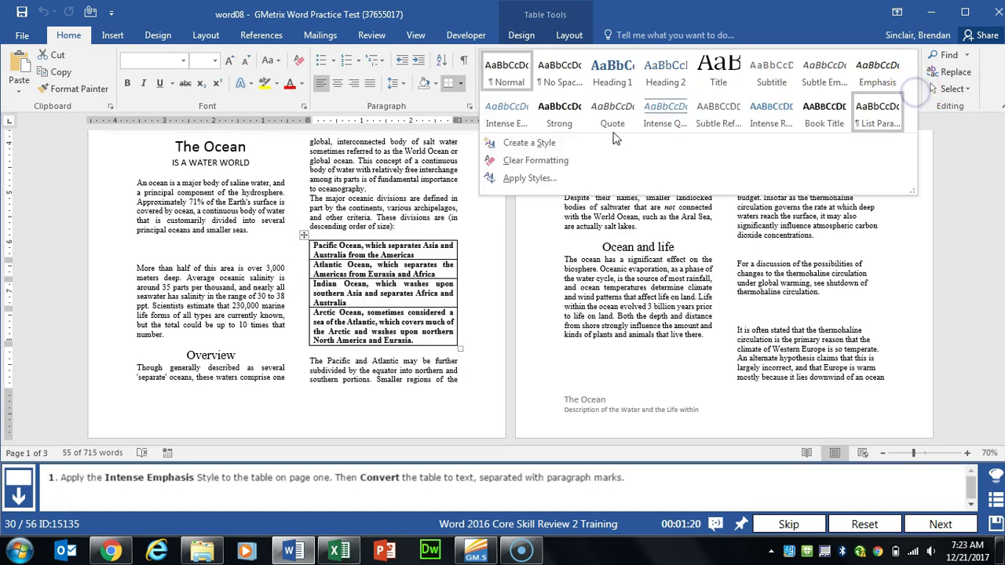
pyautogui.click(508, 127)
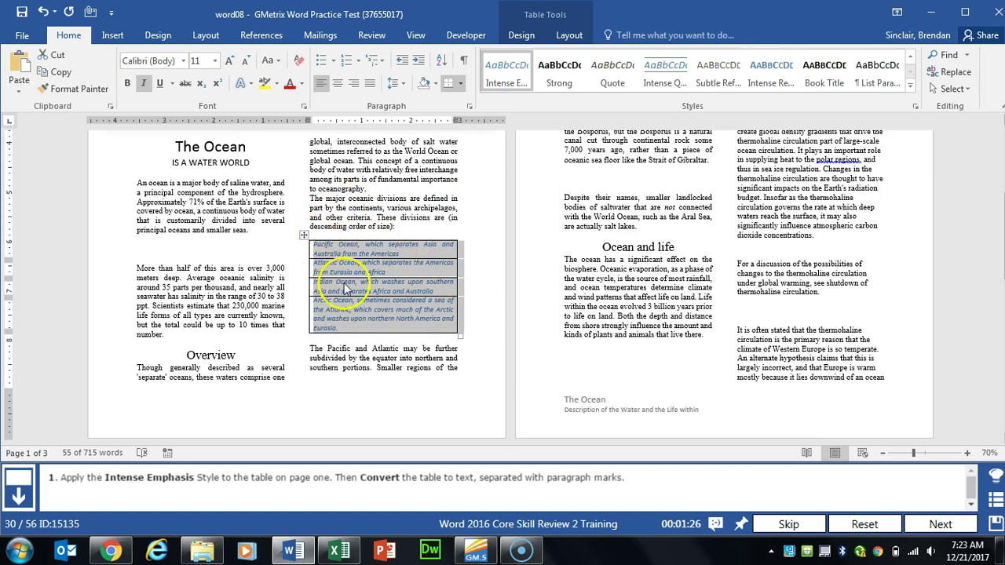
# Step: Convert the table to text separated by paragraph marks
pyautogui.click(570, 36)
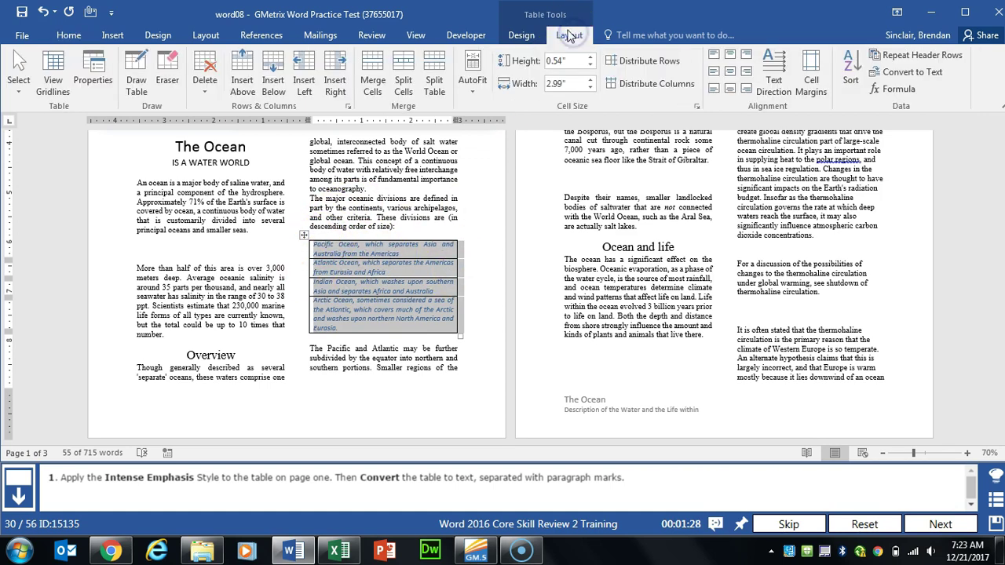
pyautogui.click(555, 35)
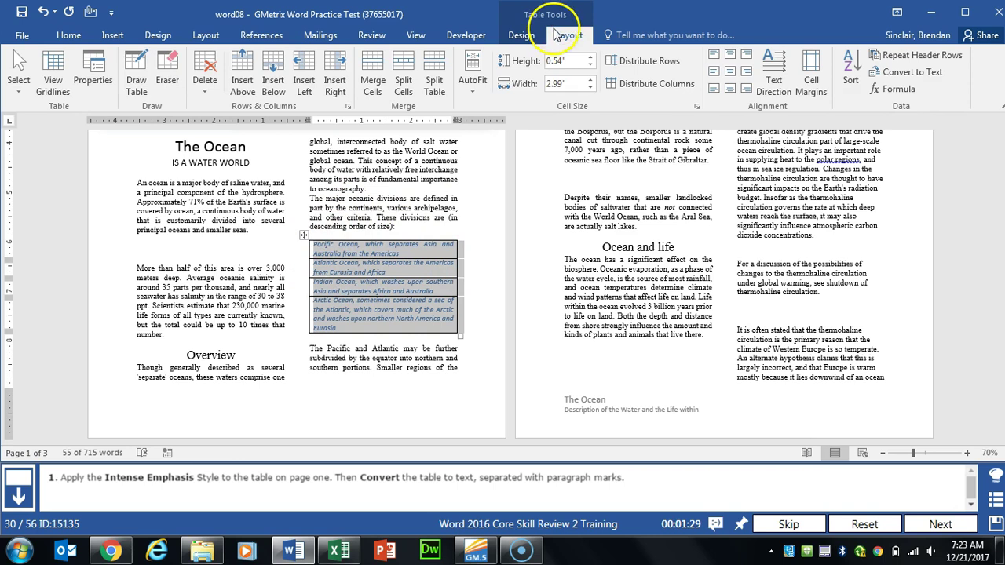
pyautogui.click(919, 74)
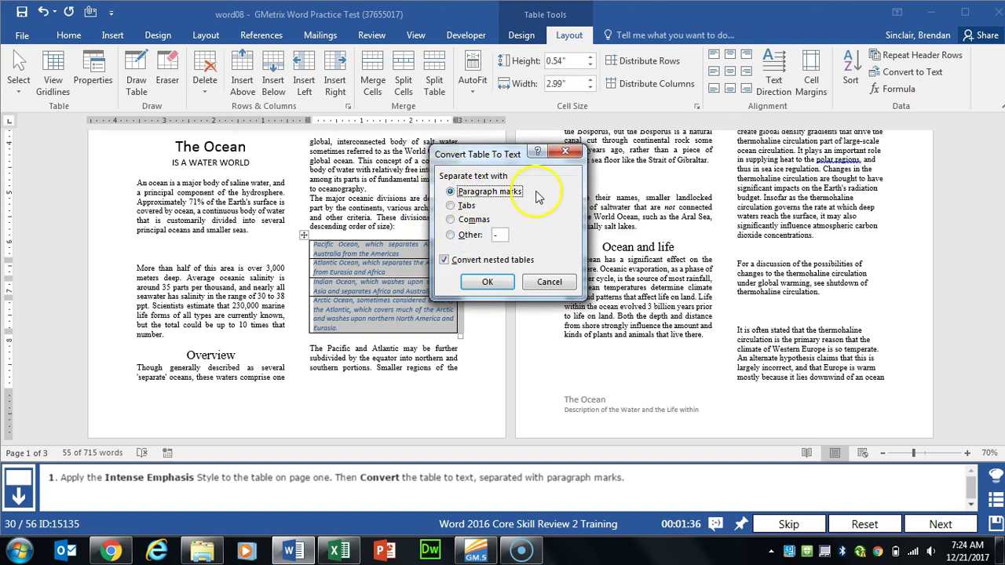
pyautogui.click(487, 282)
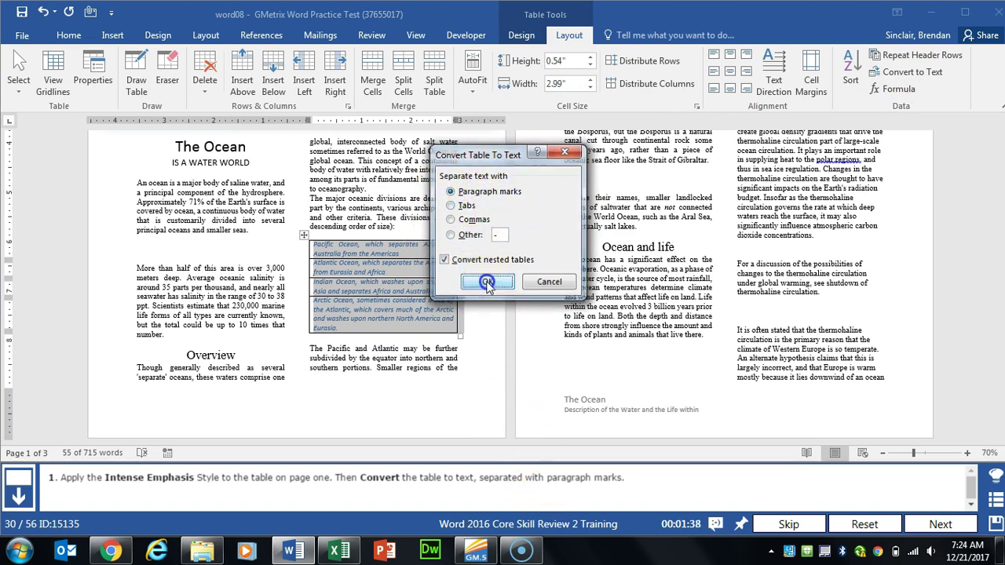
pyautogui.click(940, 524)
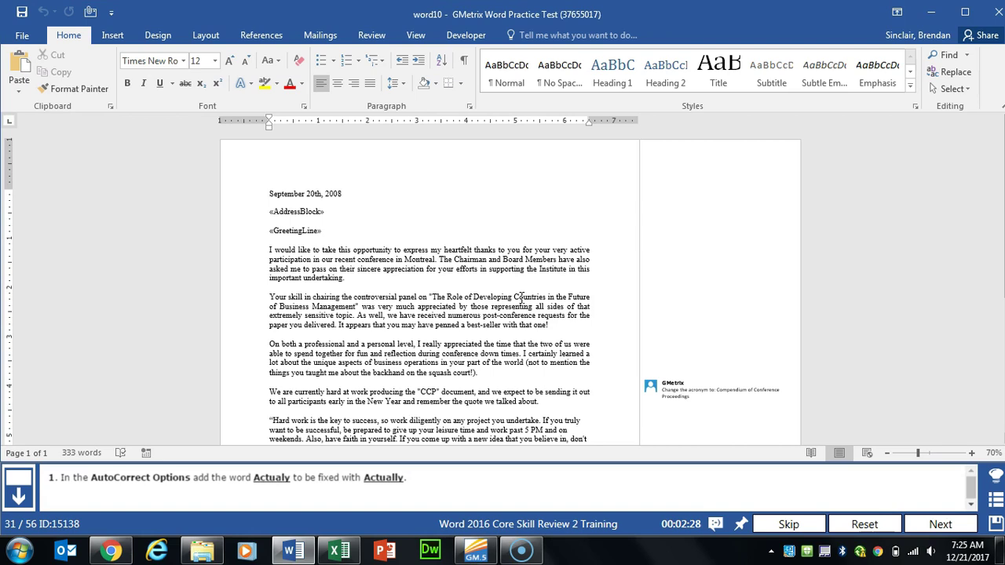
# Step: Add an AutoCorrect entry replacing Actualy with Actually
pyautogui.click(24, 35)
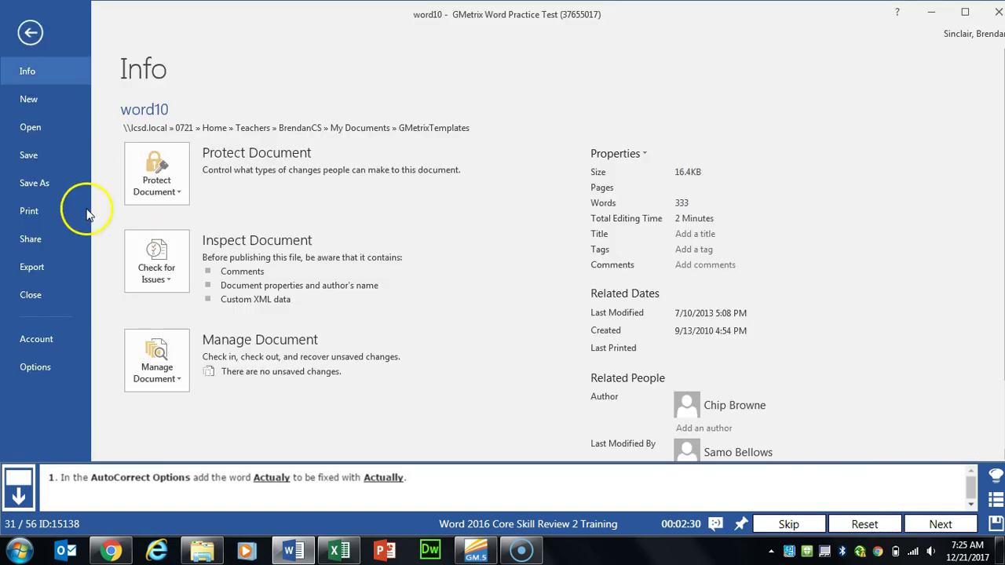
pyautogui.click(39, 369)
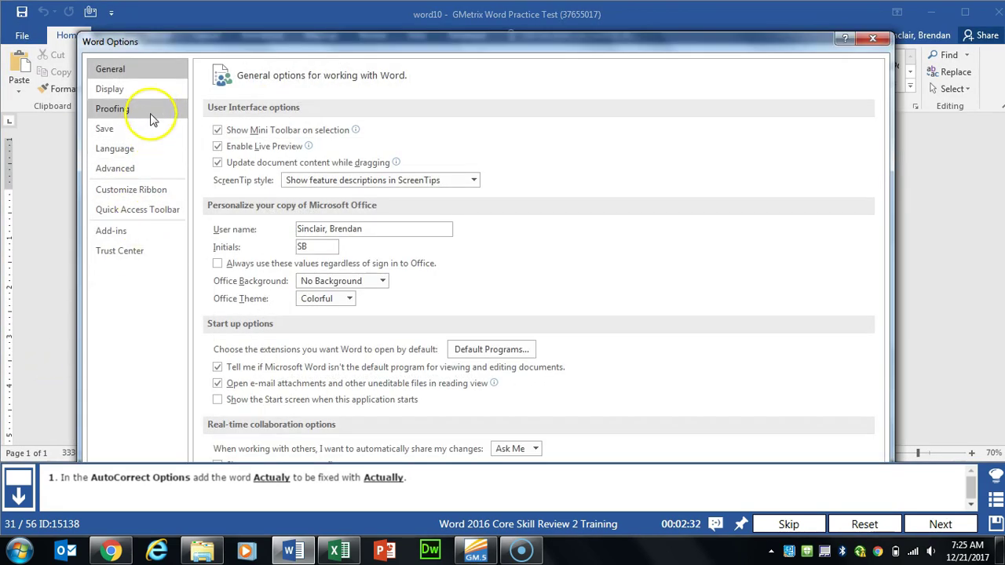
pyautogui.click(152, 118)
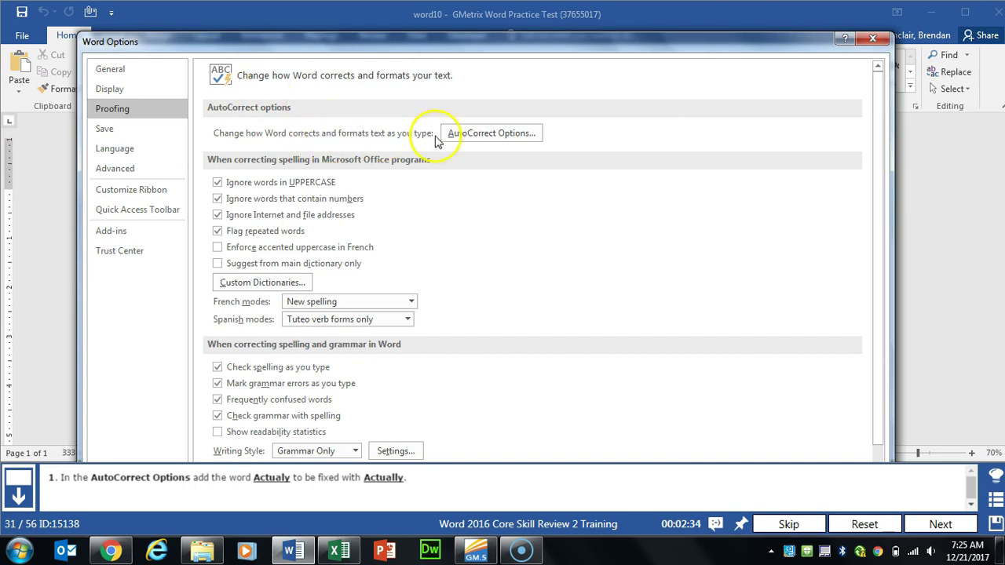
pyautogui.click(503, 134)
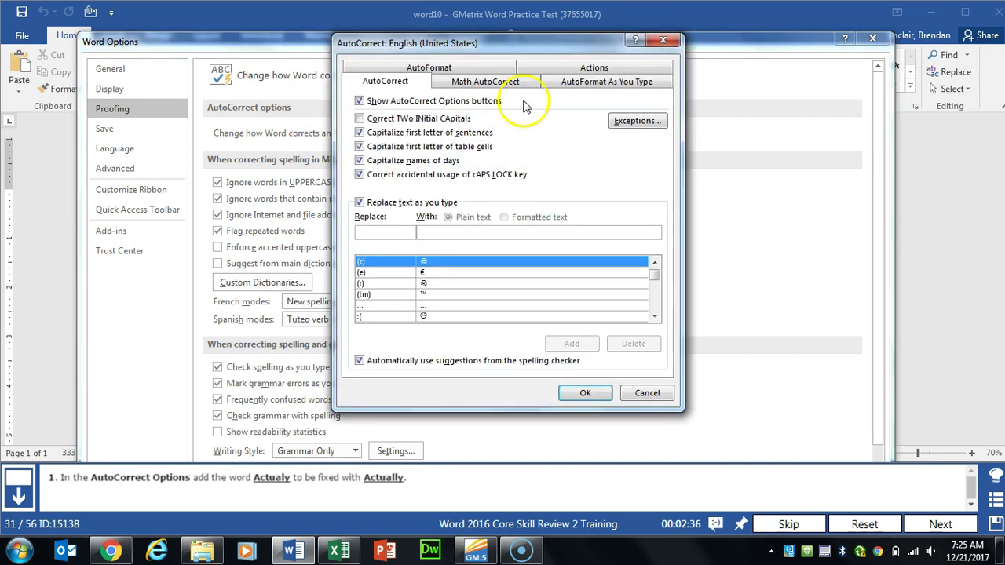
pyautogui.click(392, 230)
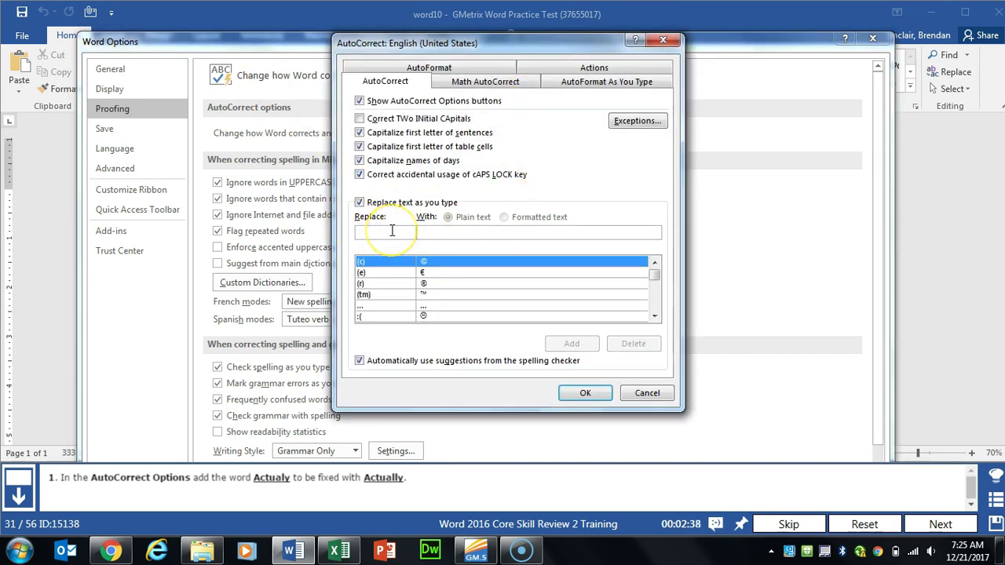
pyautogui.write('Actualy')
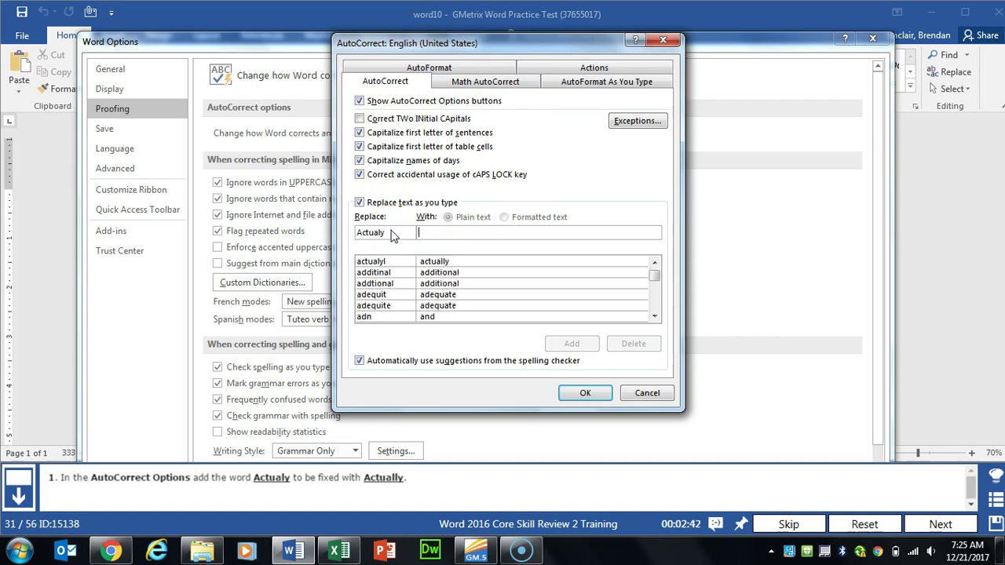
pyautogui.write('Actually')
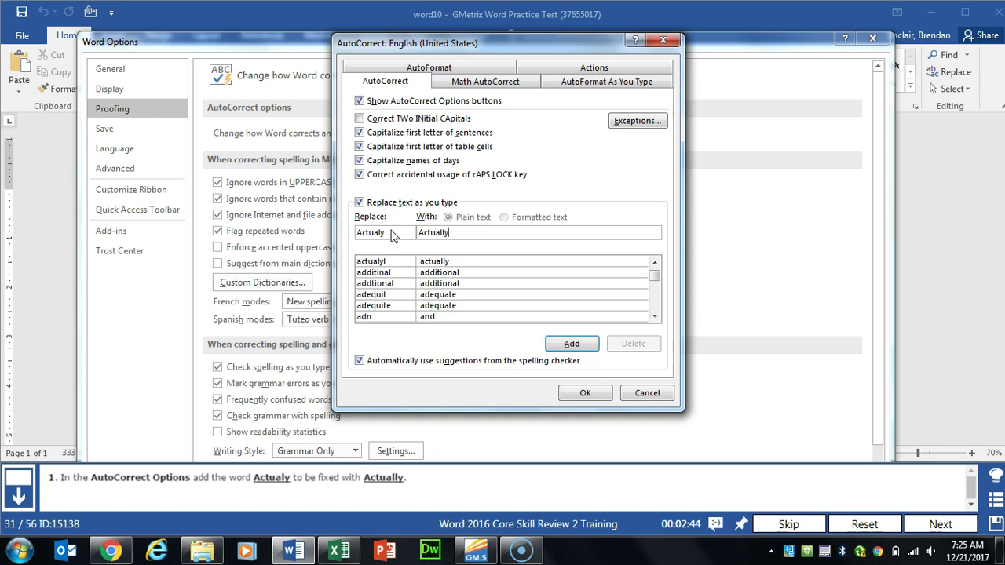
pyautogui.click(568, 345)
# Step: Confirm the AutoCorrect and Word Options dialogs and advance to the next task
pyautogui.click(585, 395)
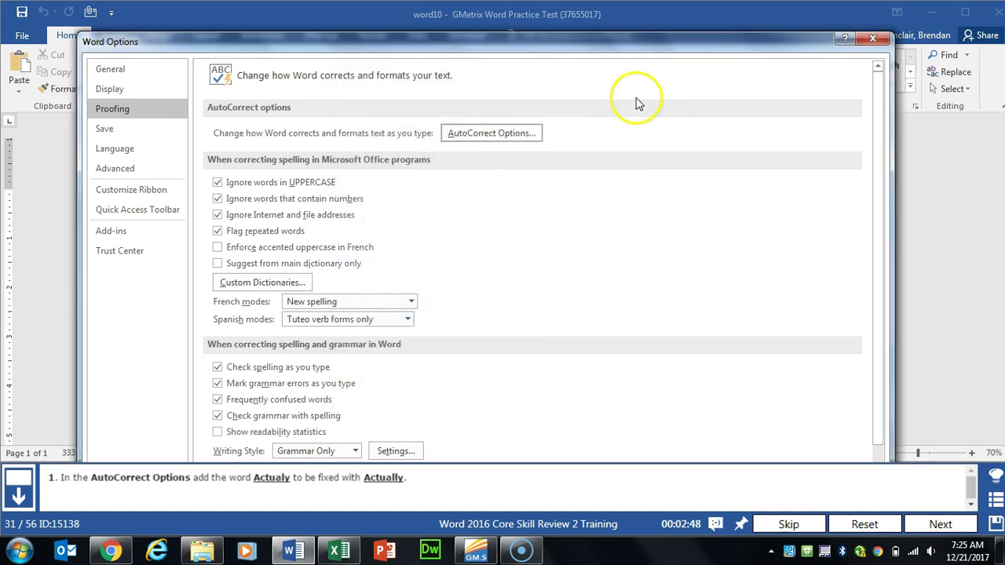
pyautogui.click(651, 31)
pyautogui.moveTo(648, 46)
pyautogui.mouseDown()
pyautogui.moveTo(642, 113)
pyautogui.moveTo(644, 36)
pyautogui.mouseUp()
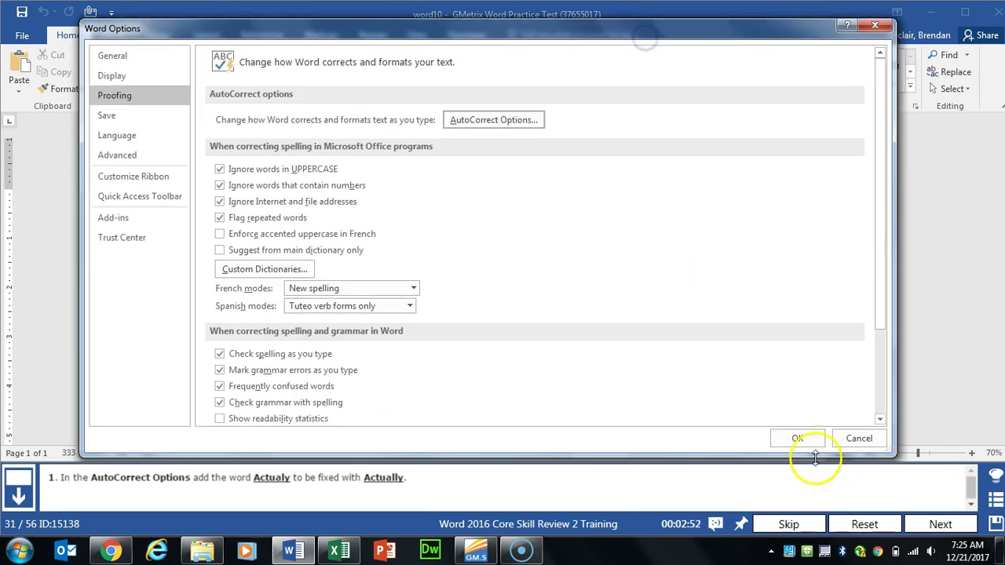
pyautogui.click(799, 434)
pyautogui.click(940, 524)
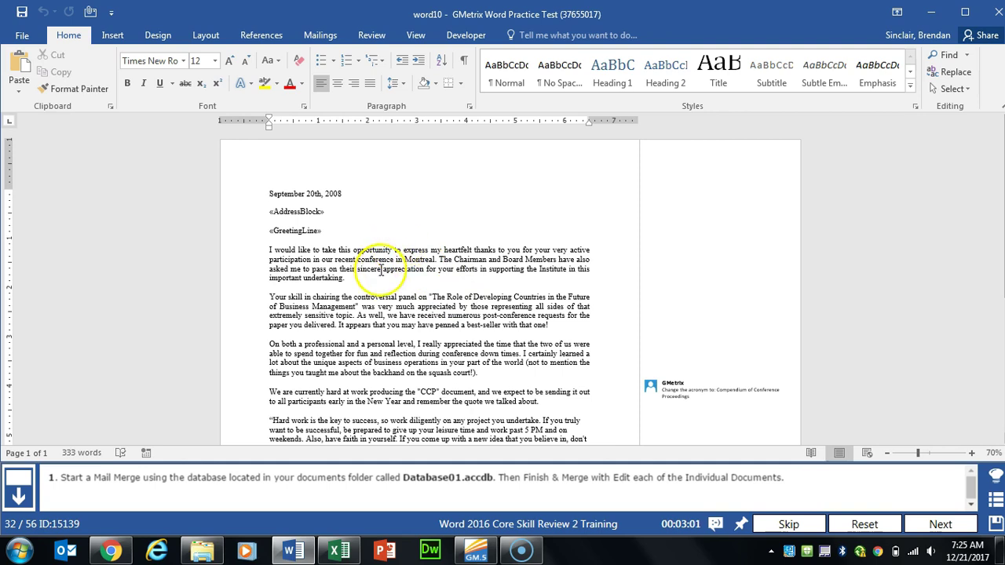
# Step: Use Documents\GMetrixTemplates\Database01 as the existing mail merge recipient list
pyautogui.click(322, 36)
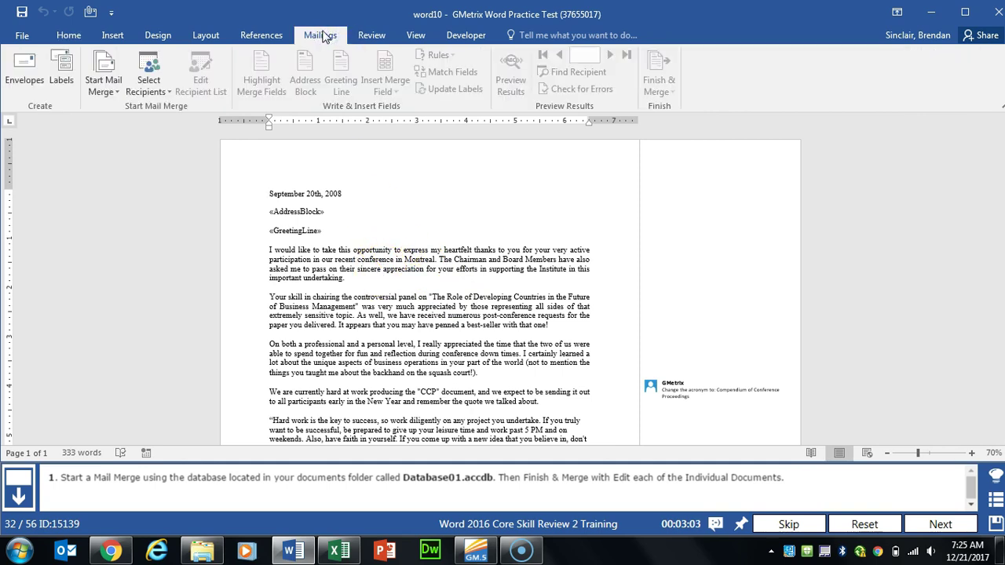
pyautogui.click(148, 86)
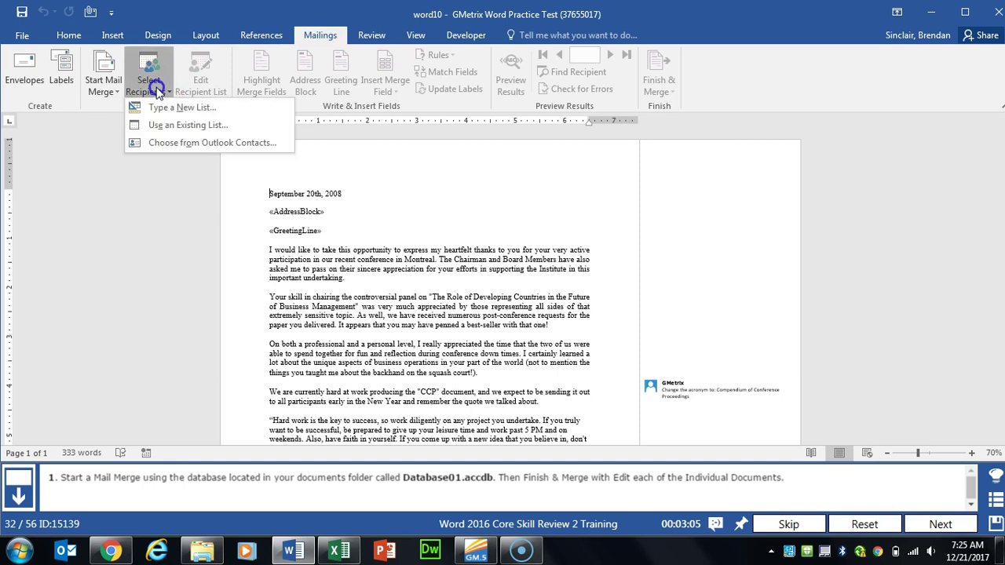
pyautogui.click(227, 126)
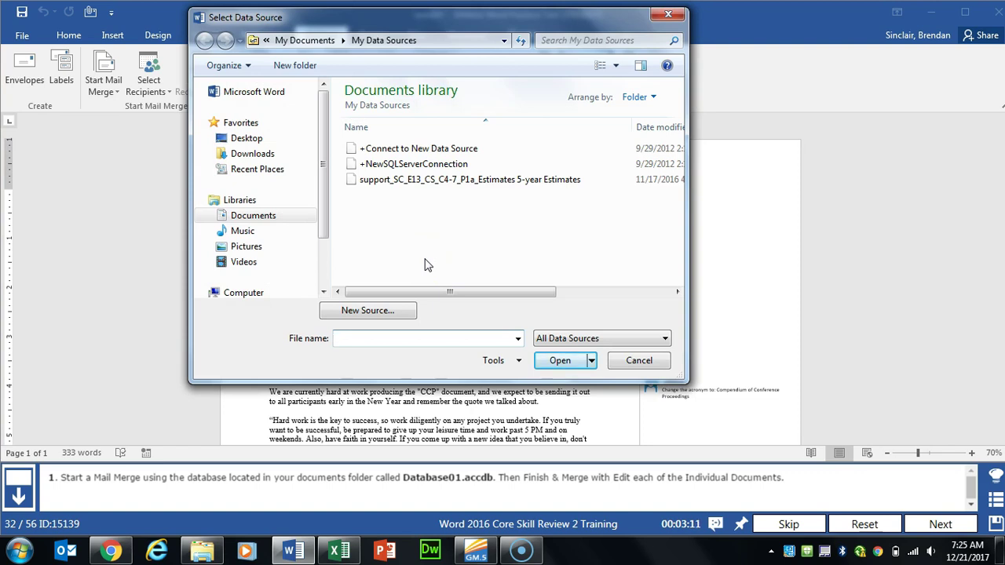
pyautogui.click(255, 215)
pyautogui.doubleClick(404, 214)
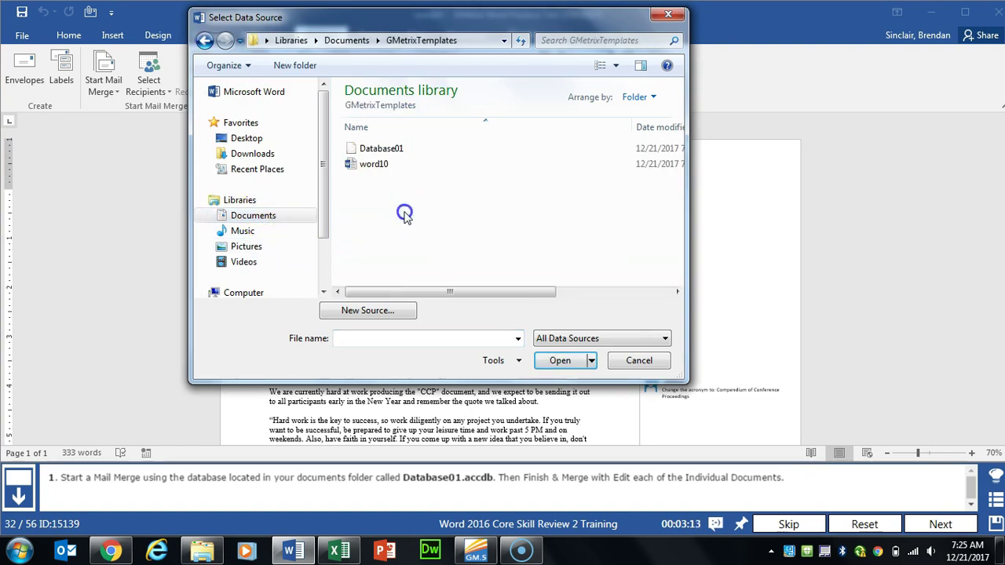
pyautogui.click(385, 149)
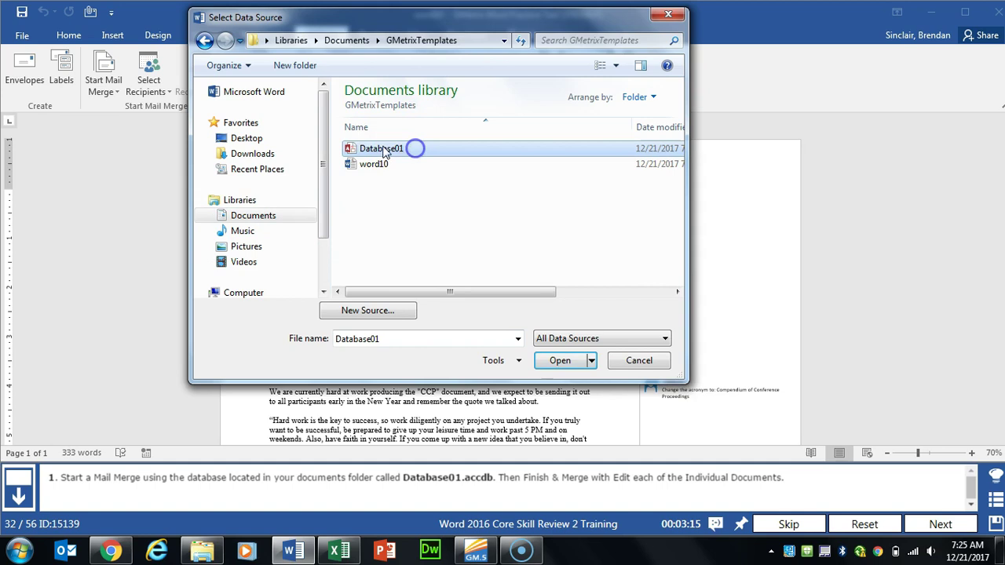
pyautogui.click(558, 360)
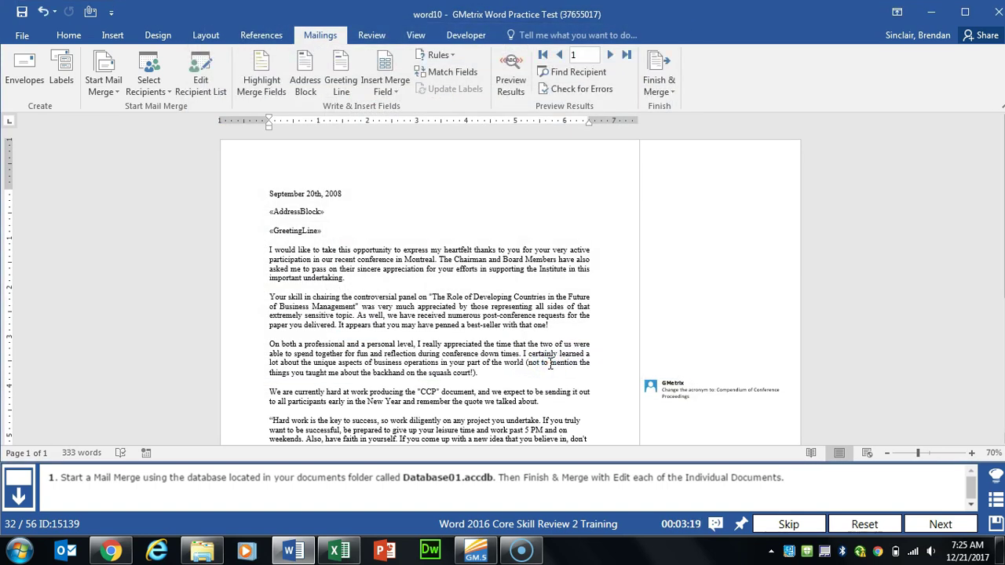
# Step: Finish the merge into individual editable letters for all records
pyautogui.click(671, 95)
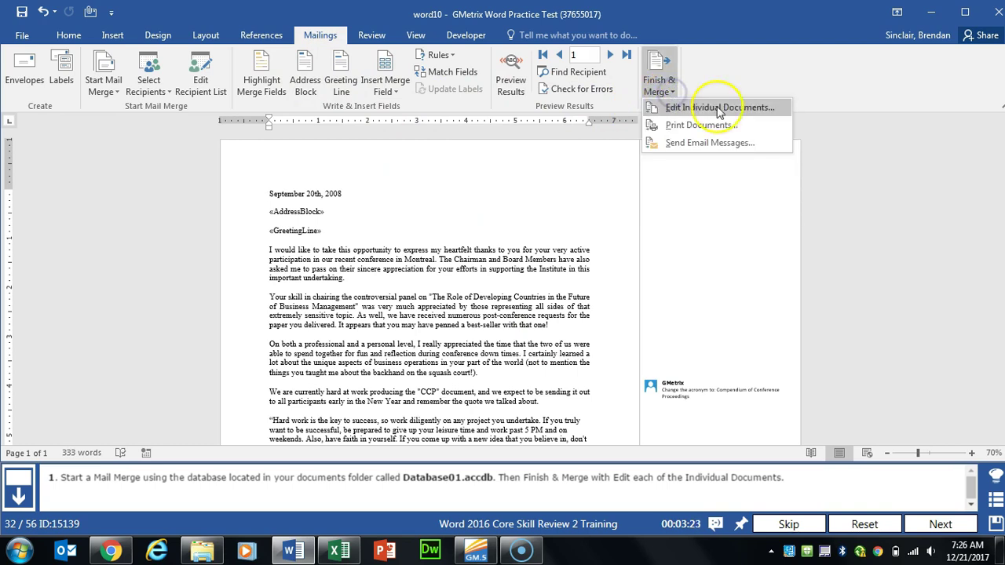
pyautogui.click(780, 112)
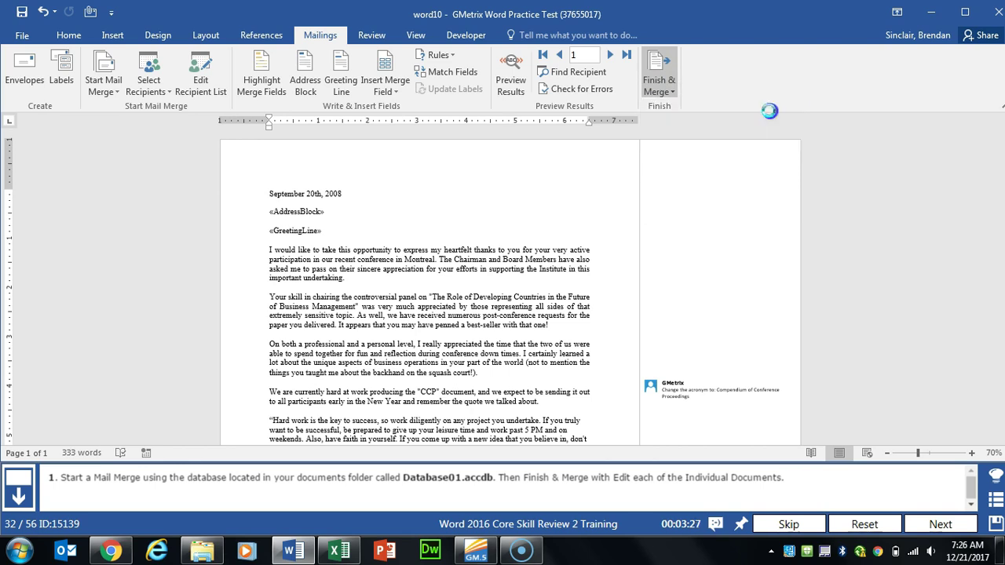
pyautogui.click(497, 265)
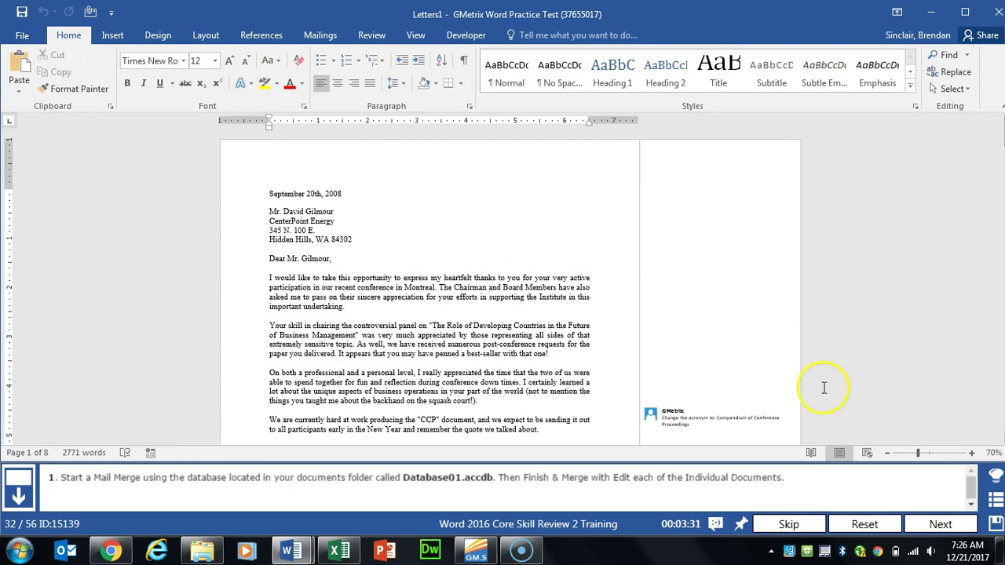
# Step: Convert the P. A. results through Less than 25 Nothing lines into a two-column table
pyautogui.click(943, 525)
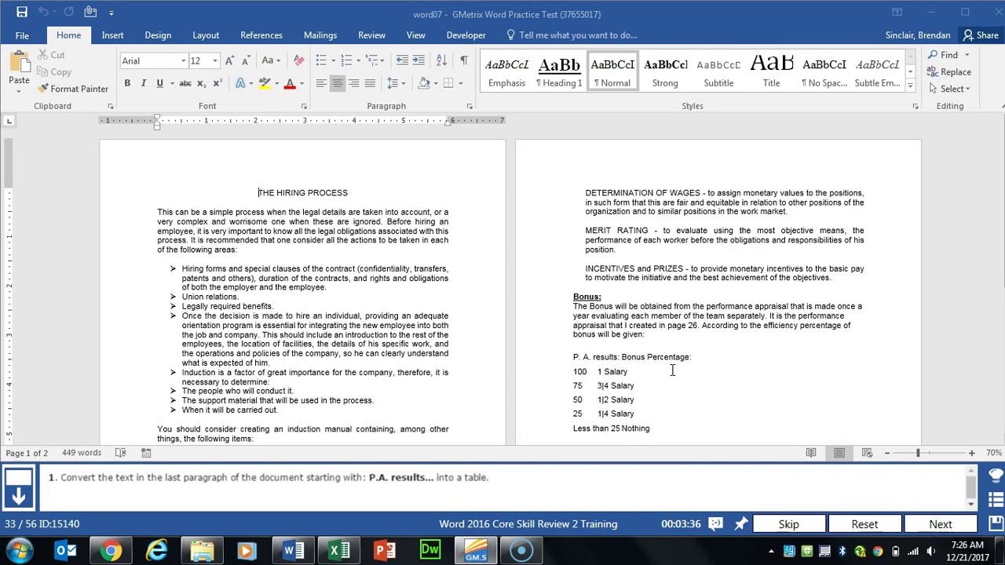
pyautogui.moveTo(574, 357); pyautogui.dragTo(637, 427)
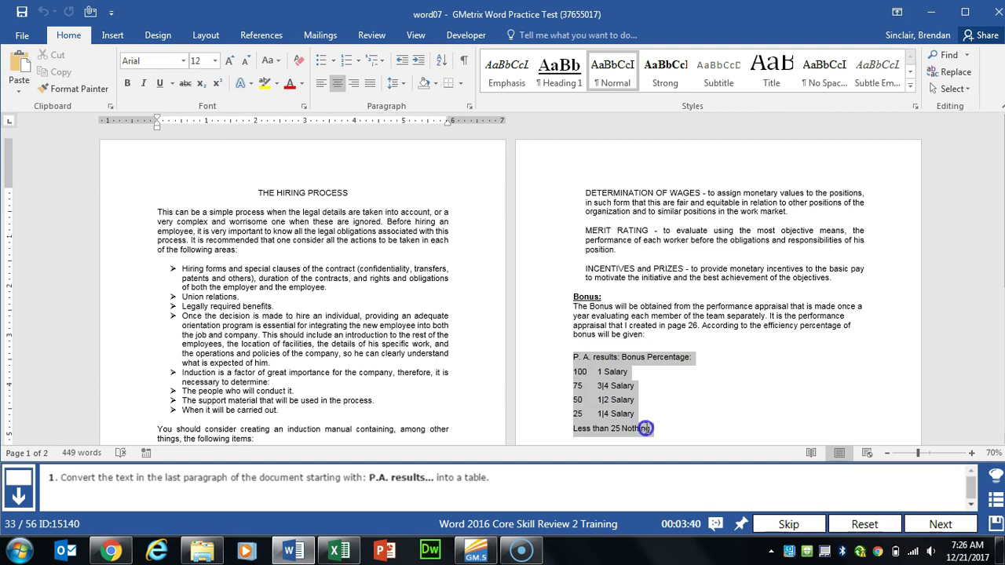
pyautogui.scroll(-2, 653, 440)
pyautogui.moveTo(654, 372); pyautogui.dragTo(574, 300)
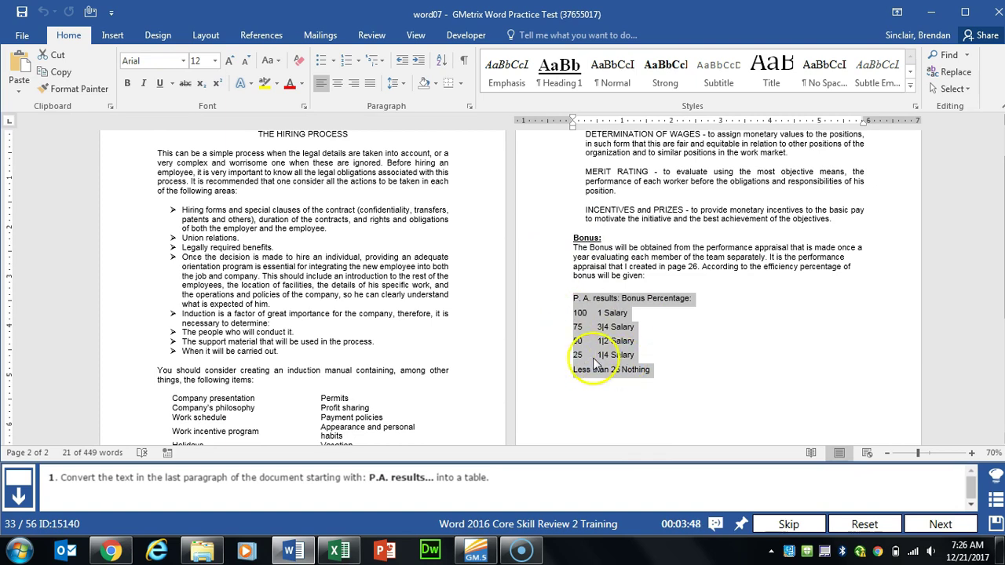
pyautogui.click(112, 35)
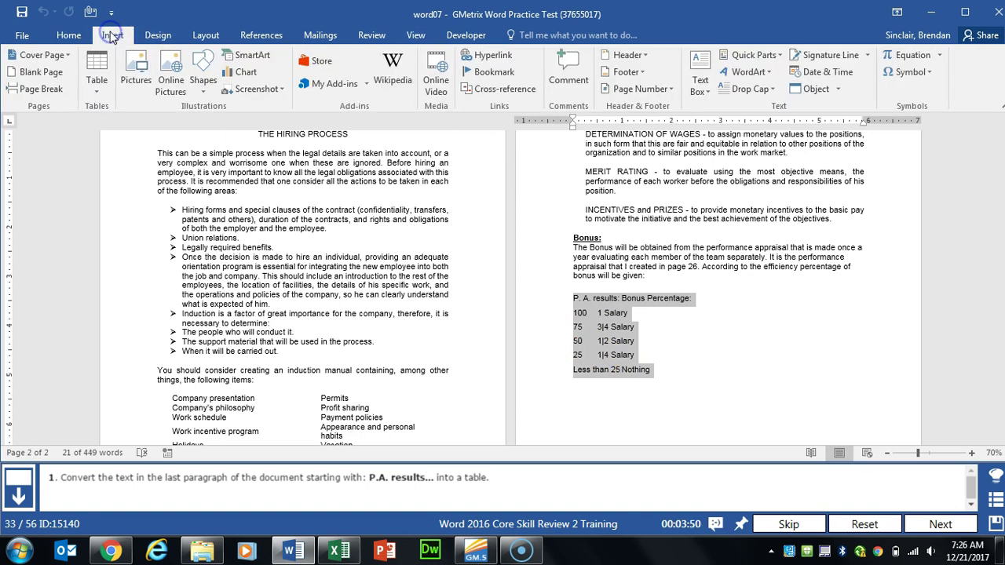
pyautogui.click(97, 87)
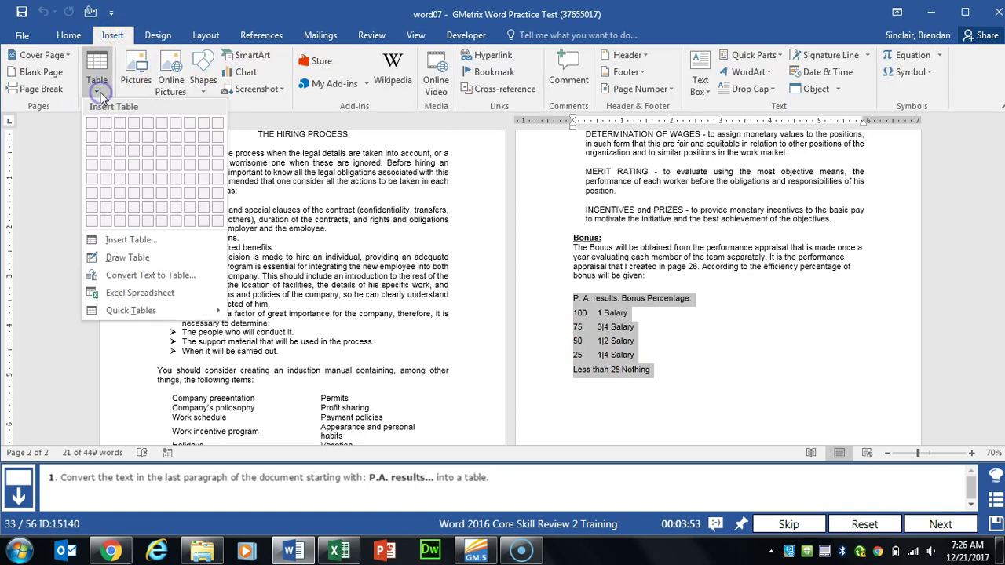
pyautogui.click(206, 281)
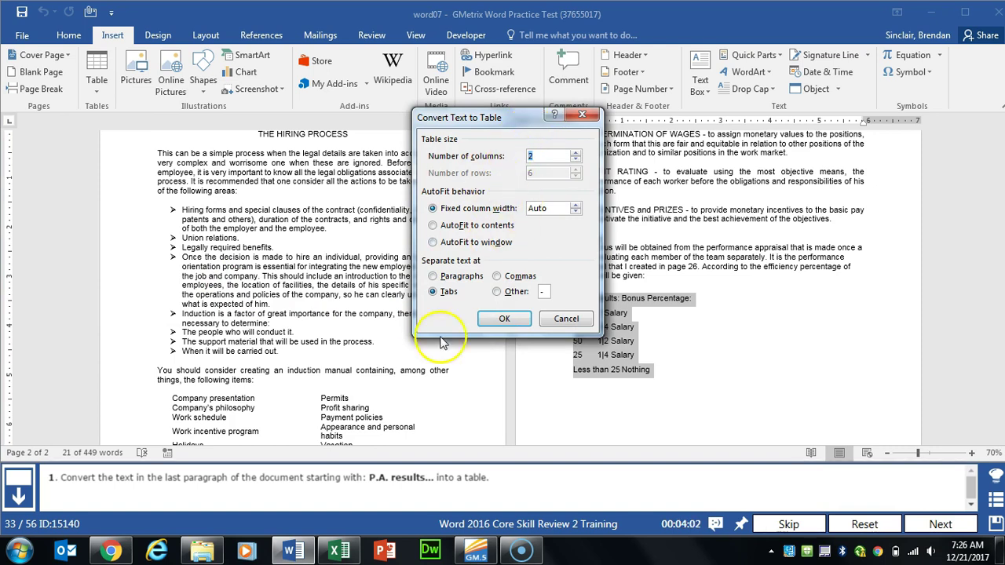
pyautogui.click(506, 327)
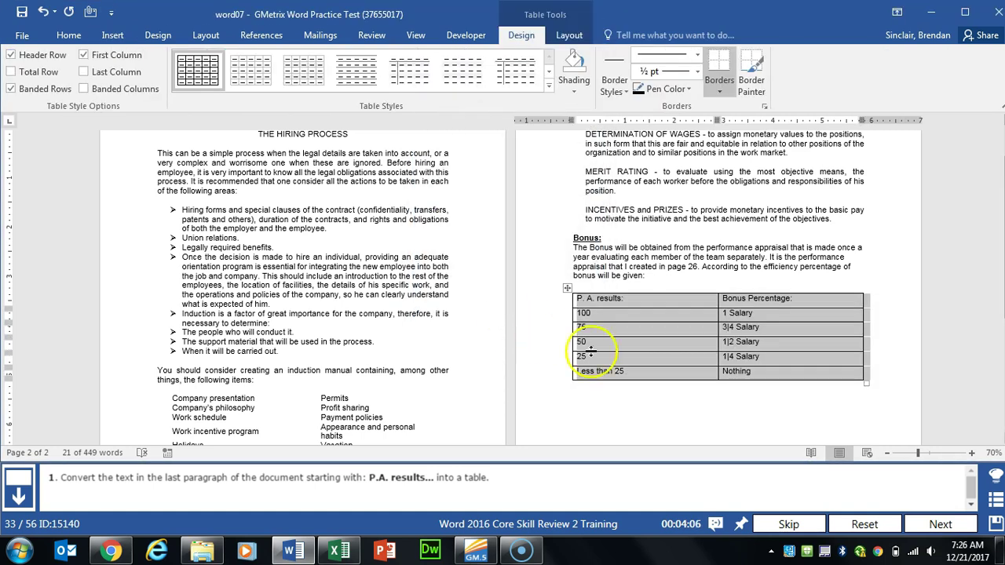
pyautogui.click(940, 525)
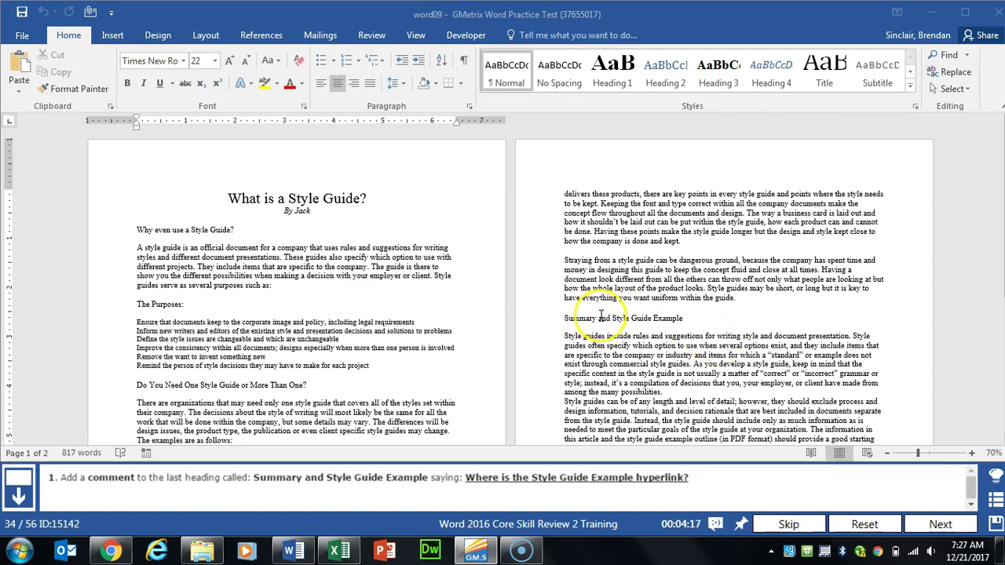
# Step: Comment 'Where is the Style Guide Example hyperlink?' on the Summary and Style Guide Example heading
pyautogui.moveTo(564, 318); pyautogui.dragTo(684, 320)
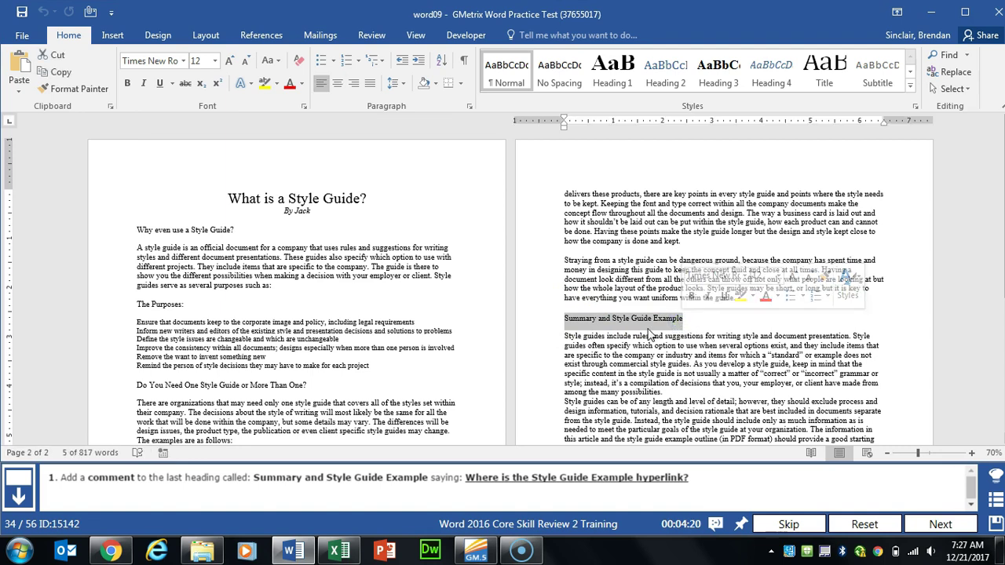
pyautogui.click(369, 36)
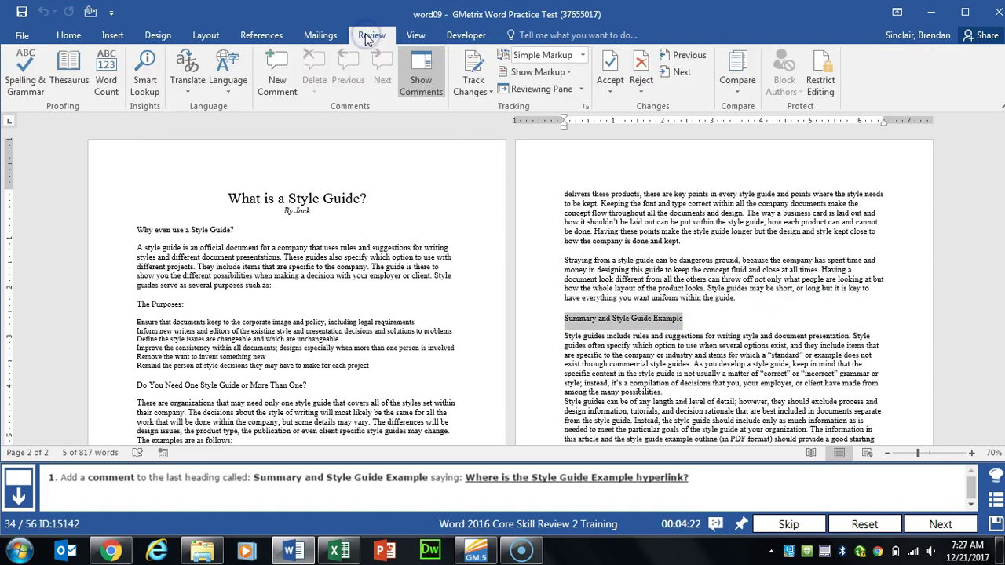
pyautogui.click(289, 89)
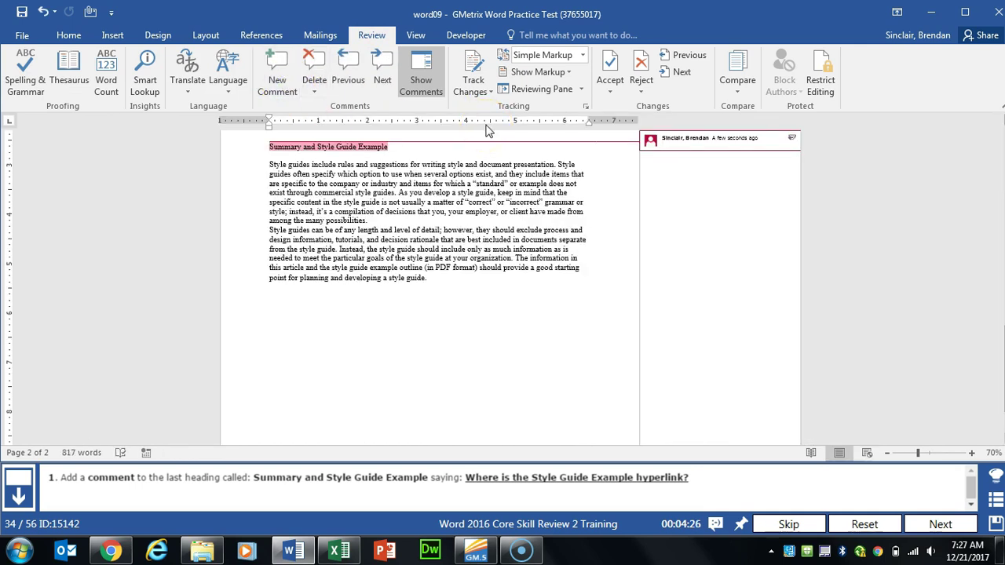
pyautogui.write('Where is the Style Guide Example hyperlink?')
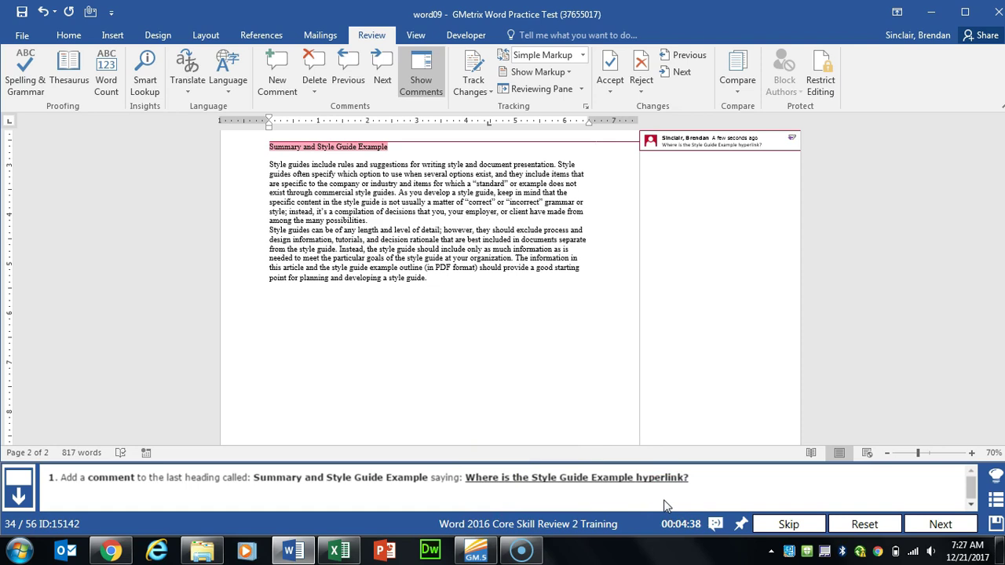
pyautogui.click(583, 189)
# Step: Insert an Automatic Table 2 table of contents at the top of the style guide
pyautogui.click(940, 525)
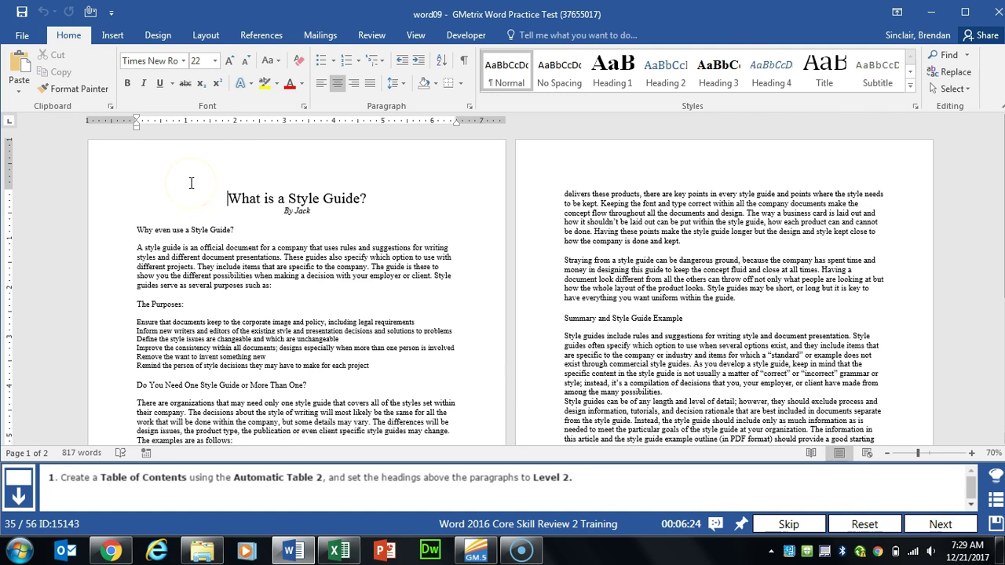
pyautogui.click(268, 35)
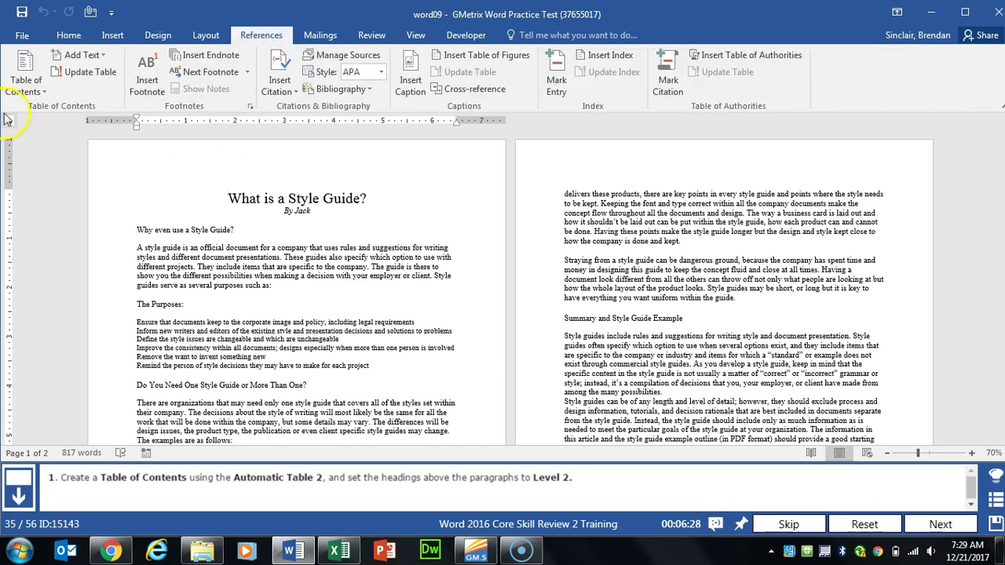
pyautogui.click(29, 91)
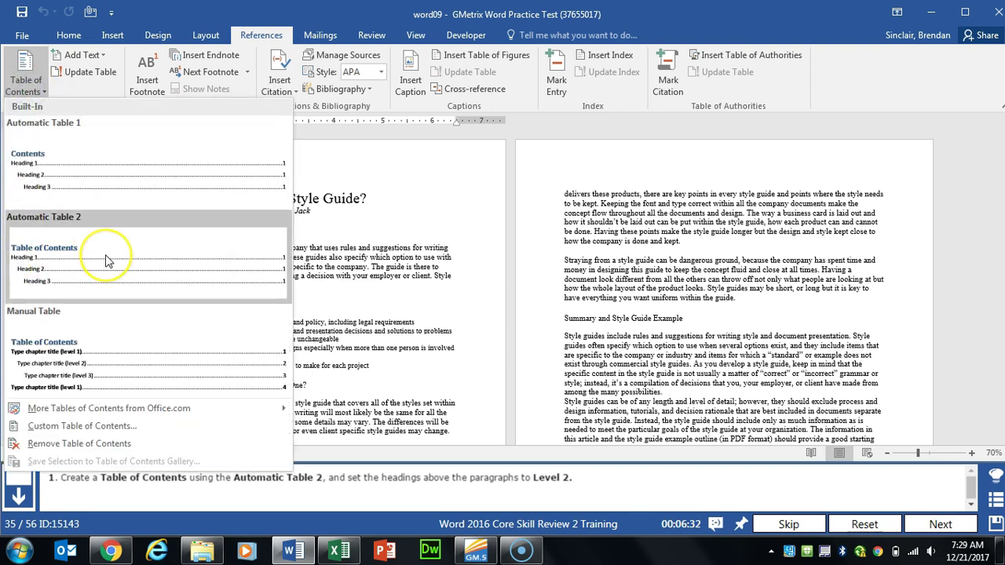
pyautogui.click(107, 261)
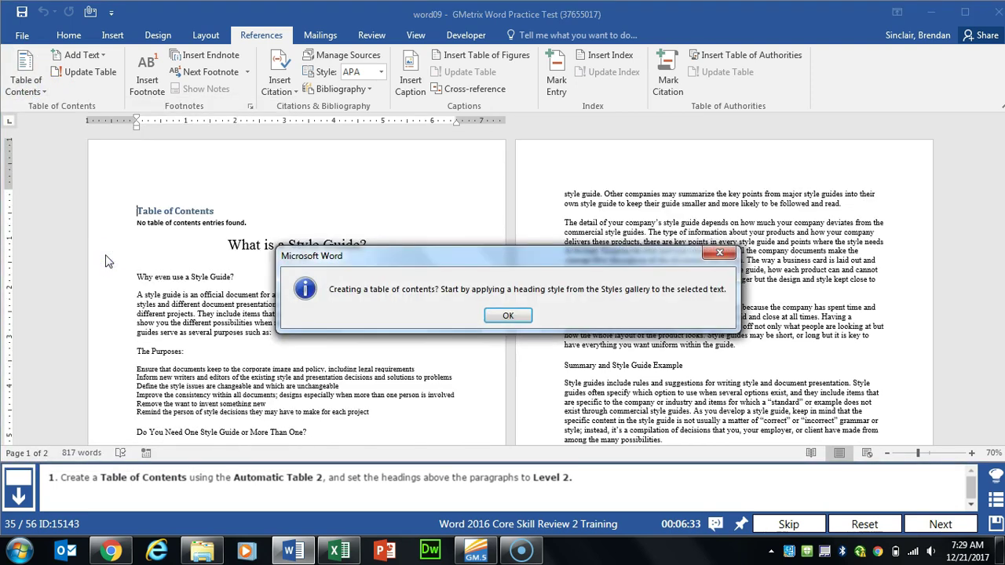
pyautogui.click(503, 322)
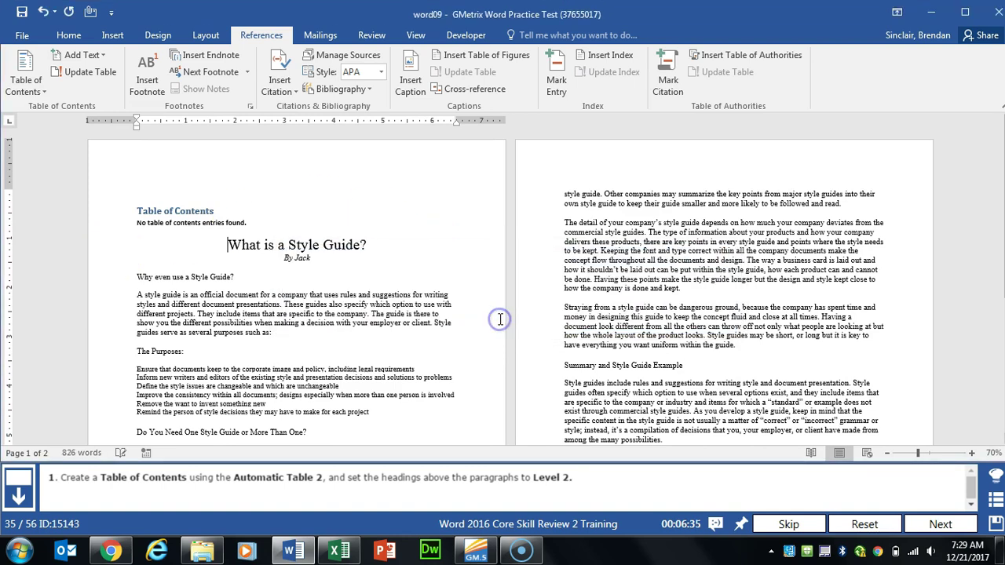
# Step: Mark six headings, including 'Why even use a Style Guide?' and 'The Purposes:', as Level 2 entries
pyautogui.scroll(-1, 247, 263)
pyautogui.scroll(-2, 247, 263)
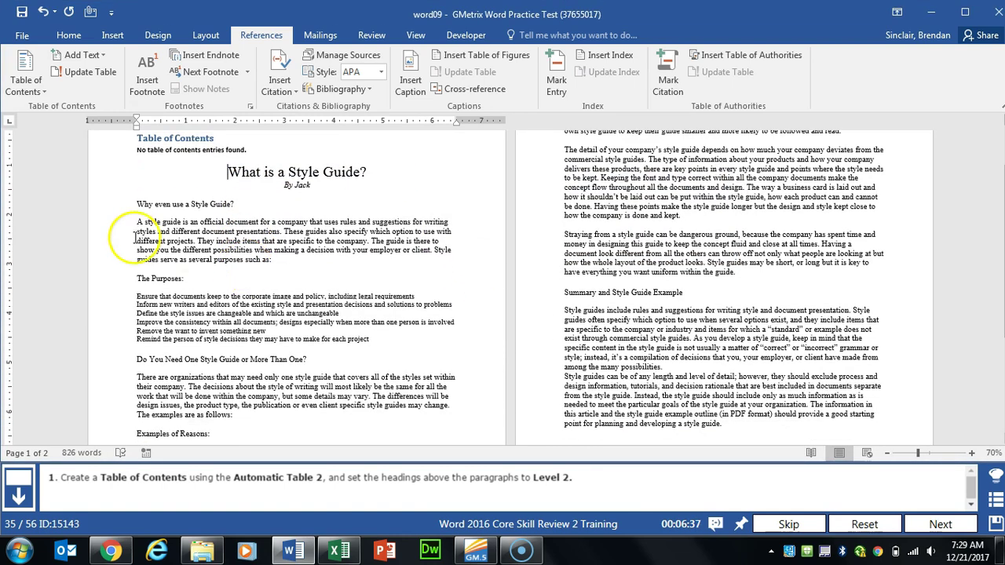
pyautogui.click(124, 207)
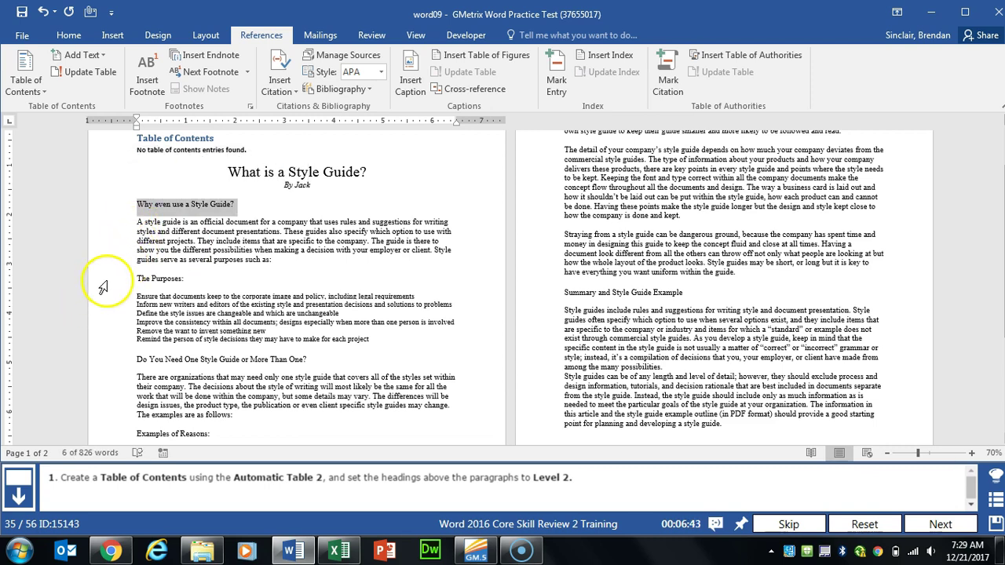
pyautogui.keyDown('ctrl'); pyautogui.click(118, 279); pyautogui.keyUp('ctrl')
pyautogui.keyDown('ctrl'); pyautogui.click(121, 360); pyautogui.keyUp('ctrl')
pyautogui.keyDown('ctrl'); pyautogui.click(122, 433); pyautogui.keyUp('ctrl')
pyautogui.scroll(-3, 123, 432)
pyautogui.keyDown('ctrl'); pyautogui.click(117, 369); pyautogui.keyUp('ctrl')
pyautogui.scroll(3, 118, 375)
pyautogui.keyDown('ctrl'); pyautogui.click(549, 299); pyautogui.keyUp('ctrl')
pyautogui.scroll(2, 546, 305)
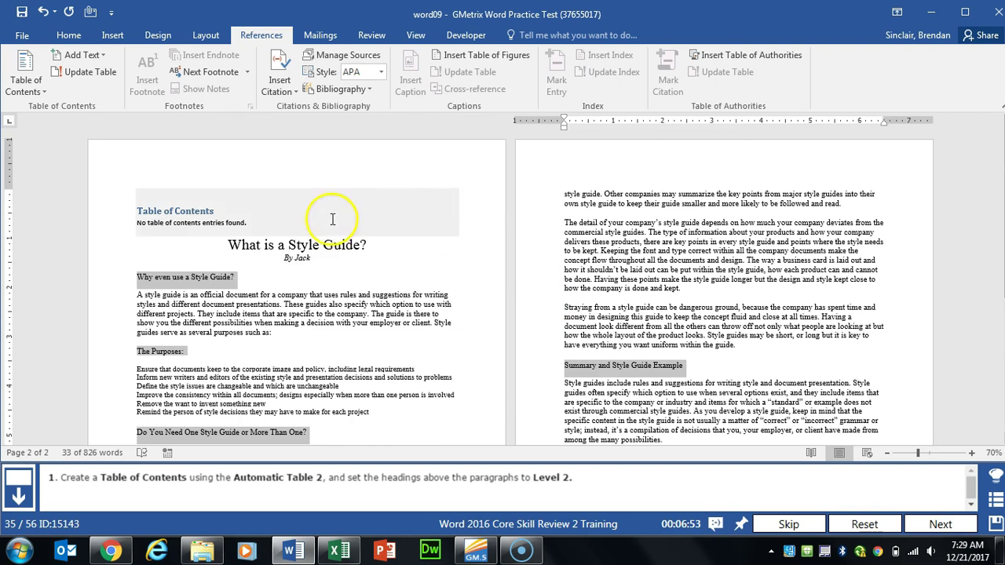
pyautogui.click(106, 55)
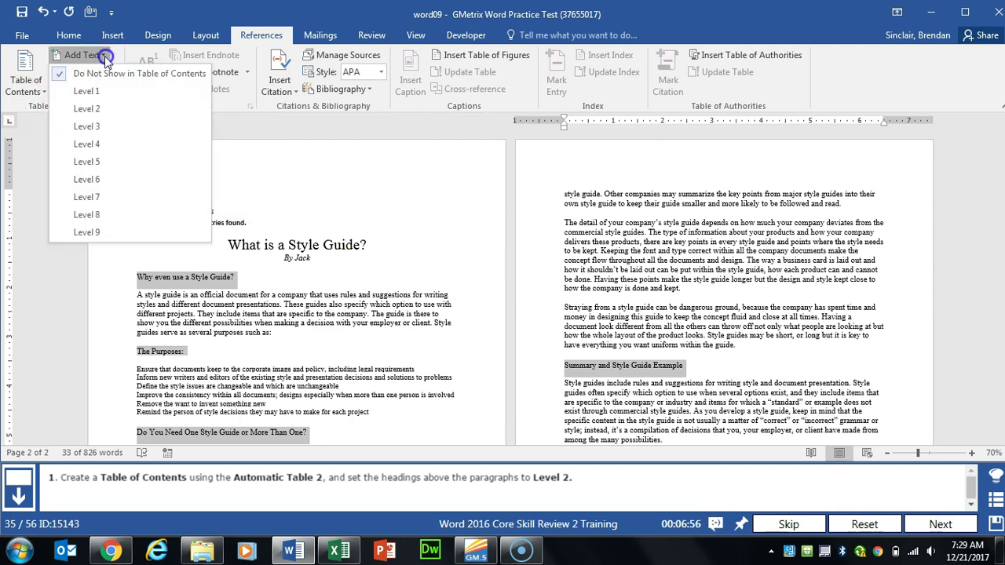
pyautogui.click(127, 109)
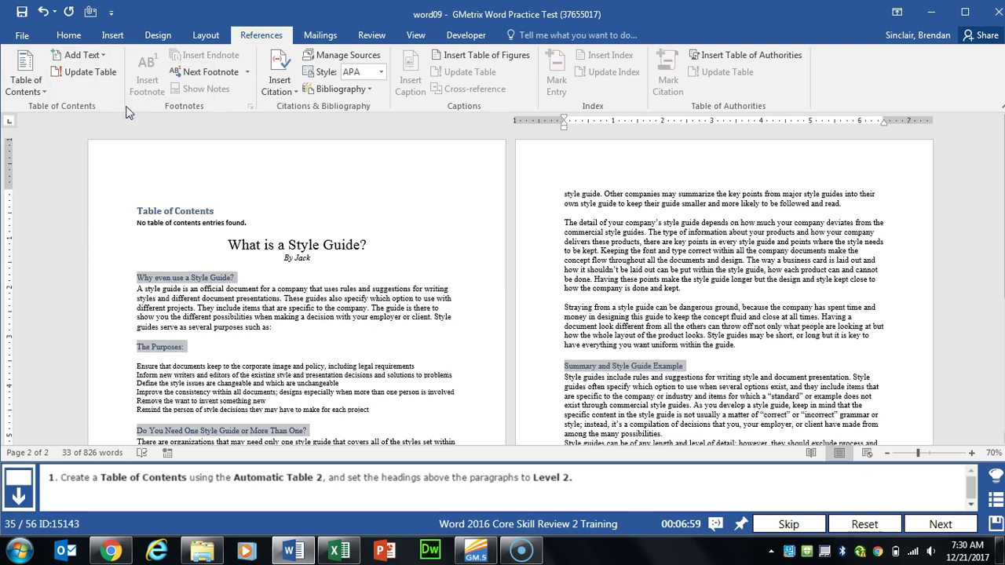
# Step: Update the table of contents so it lists the six Level 2 headings, then go to the next task
pyautogui.click(193, 202)
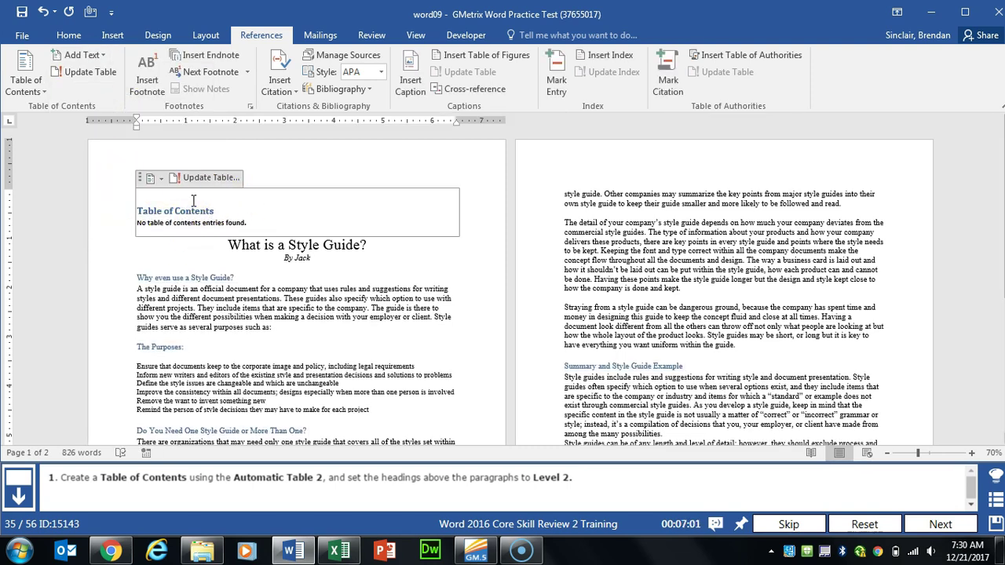
pyautogui.click(226, 178)
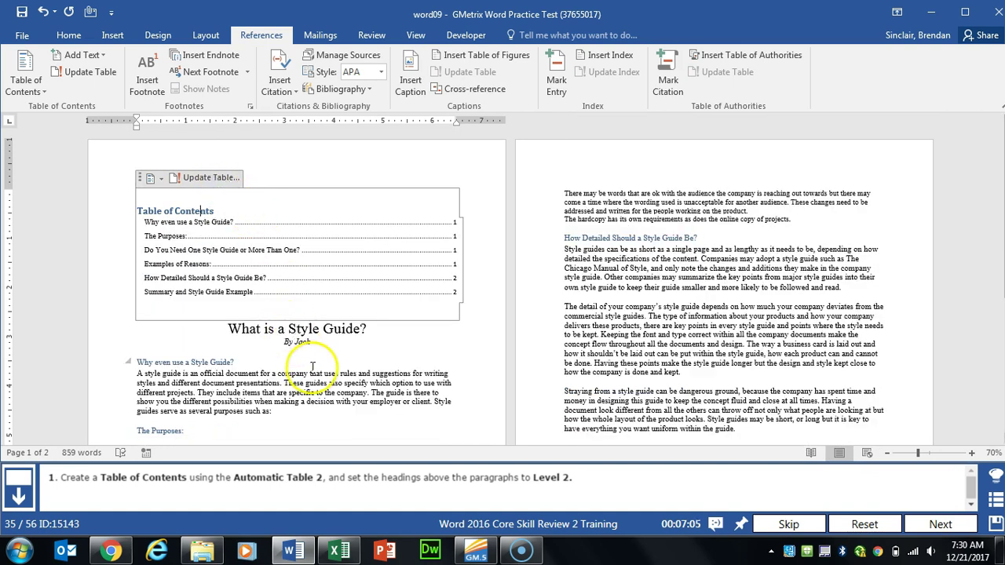
pyautogui.click(941, 525)
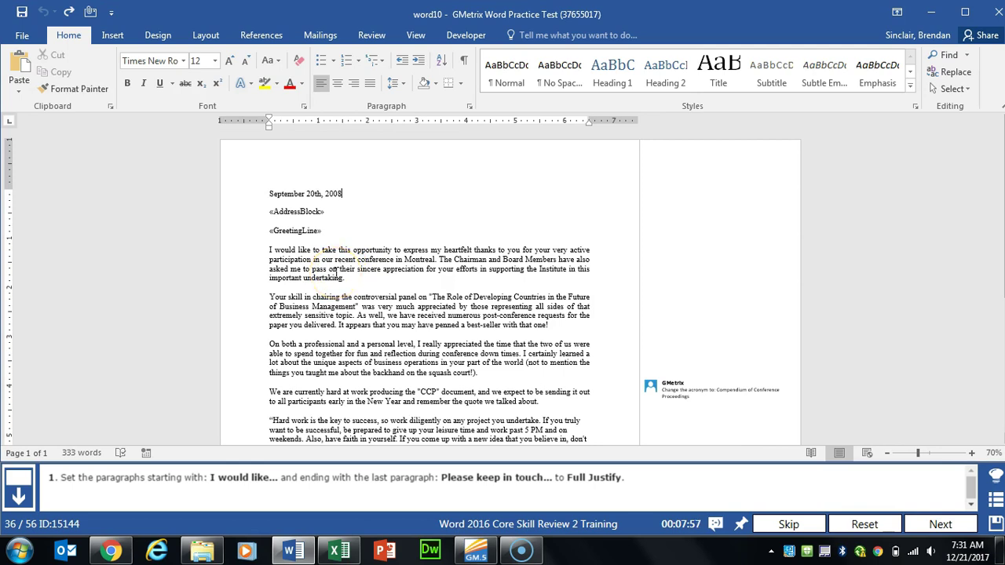
# Step: Fully justify the letter's paragraphs from 'I would like' through 'Please keep in touch', then continue
pyautogui.moveTo(264, 250); pyautogui.dragTo(578, 301)
pyautogui.scroll(4, 377, 417)
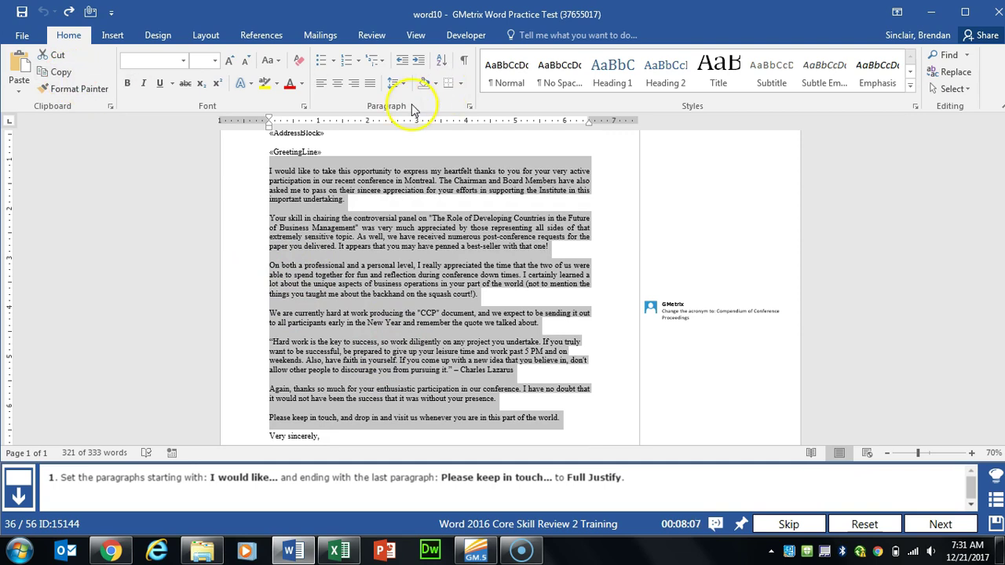
pyautogui.click(371, 84)
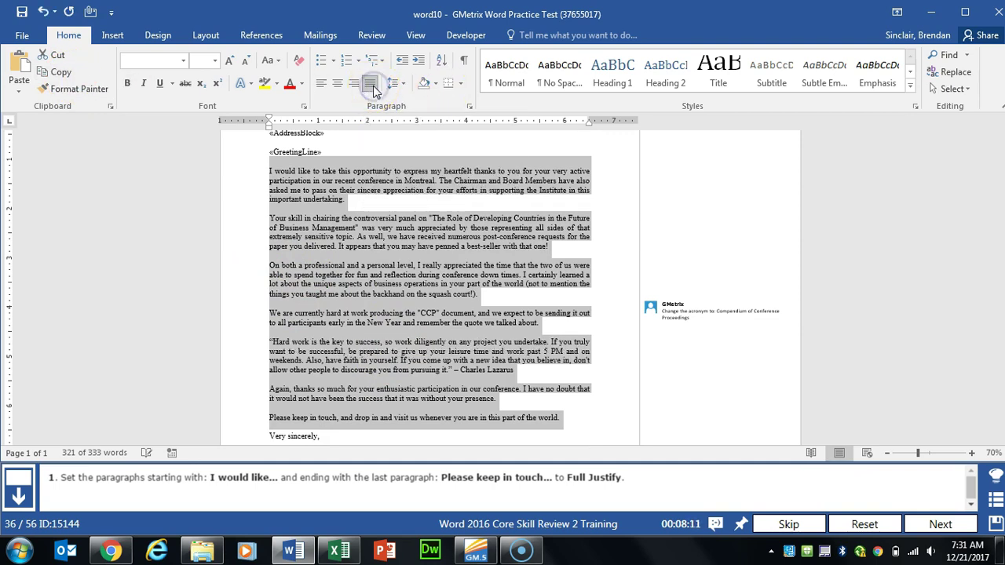
pyautogui.click(915, 526)
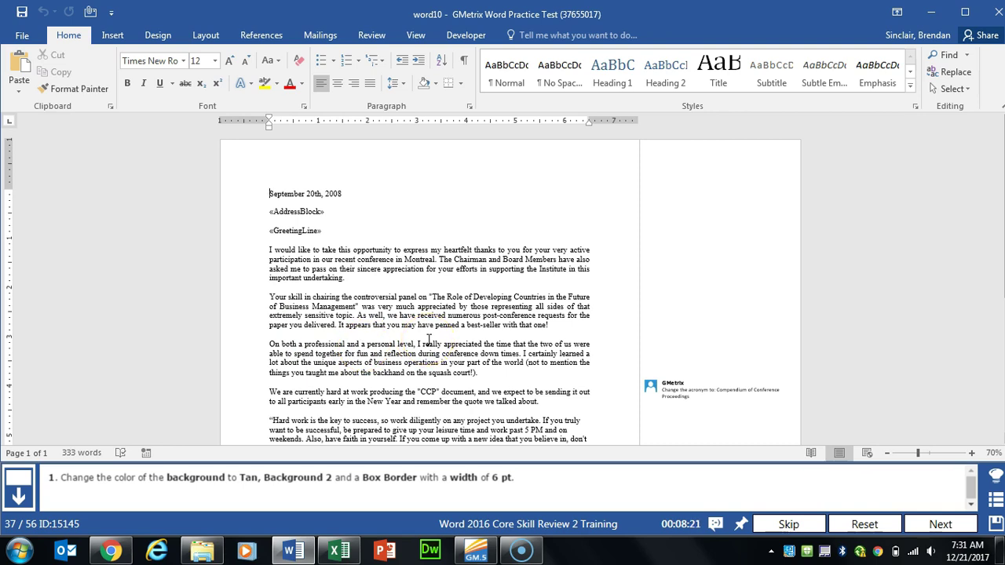
# Step: Set the letter's page colour to Tan, Background 2
pyautogui.click(153, 35)
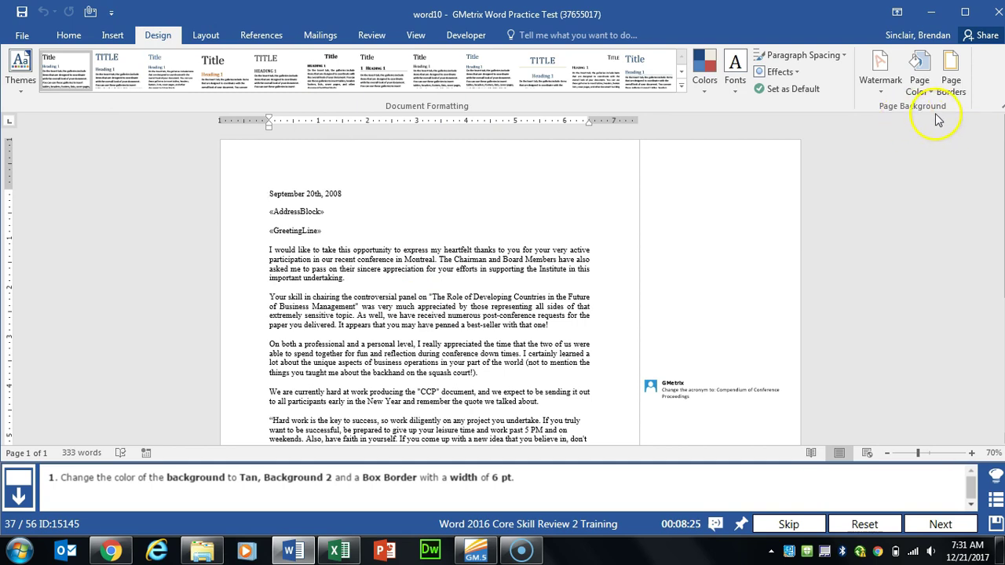
pyautogui.click(927, 95)
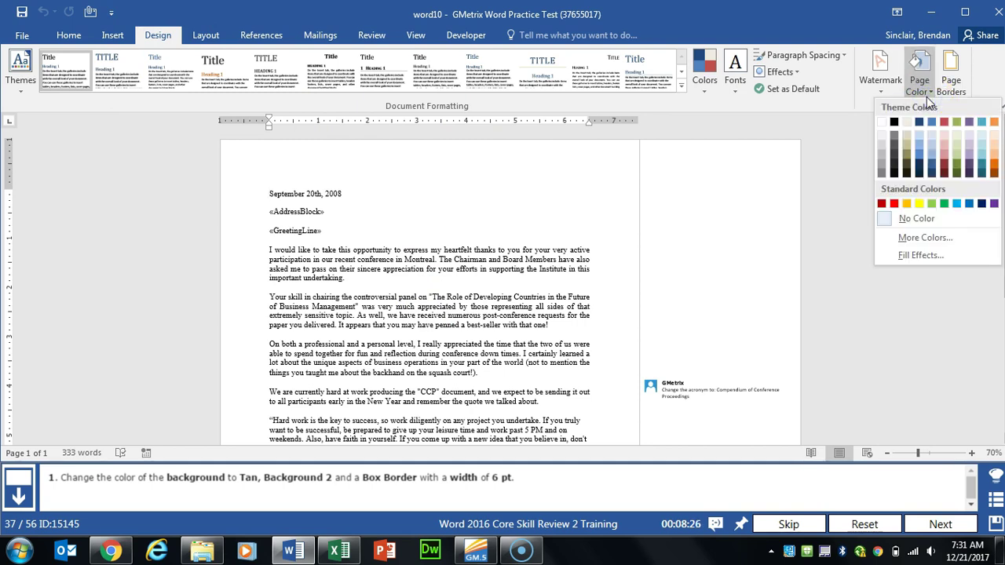
pyautogui.click(906, 123)
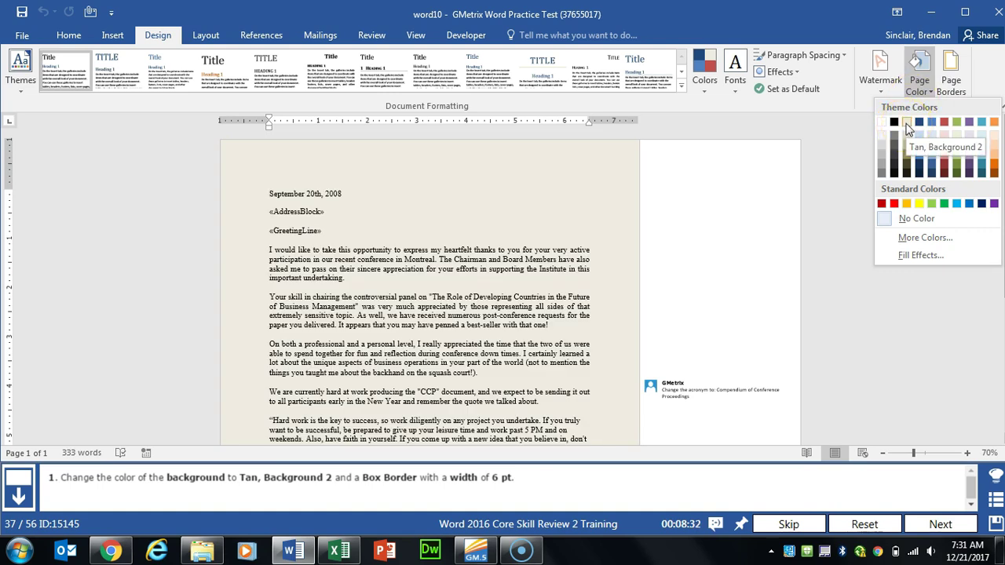
pyautogui.click(906, 123)
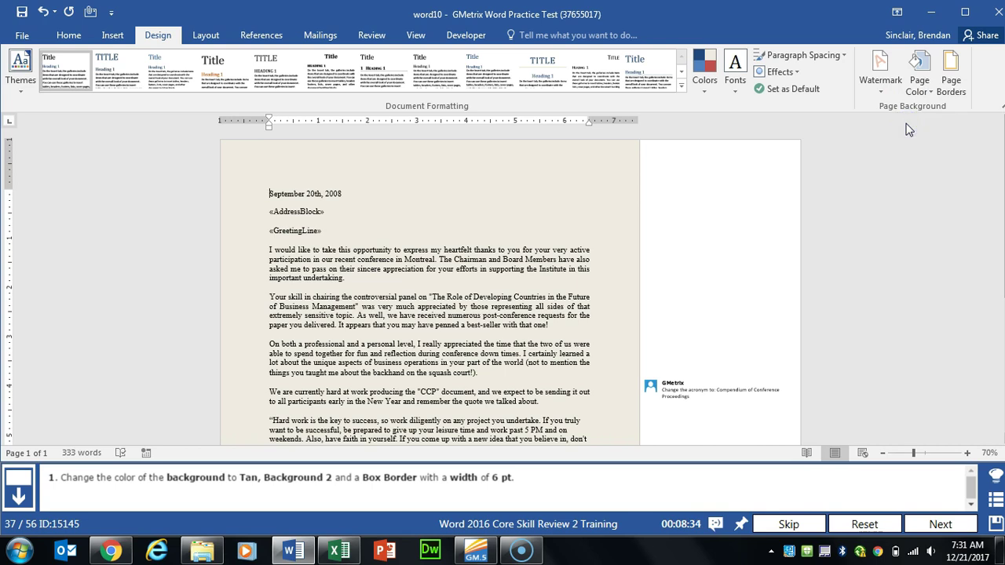
# Step: Add a 6 pt Box page border around the letter, then go to the next task
pyautogui.click(961, 99)
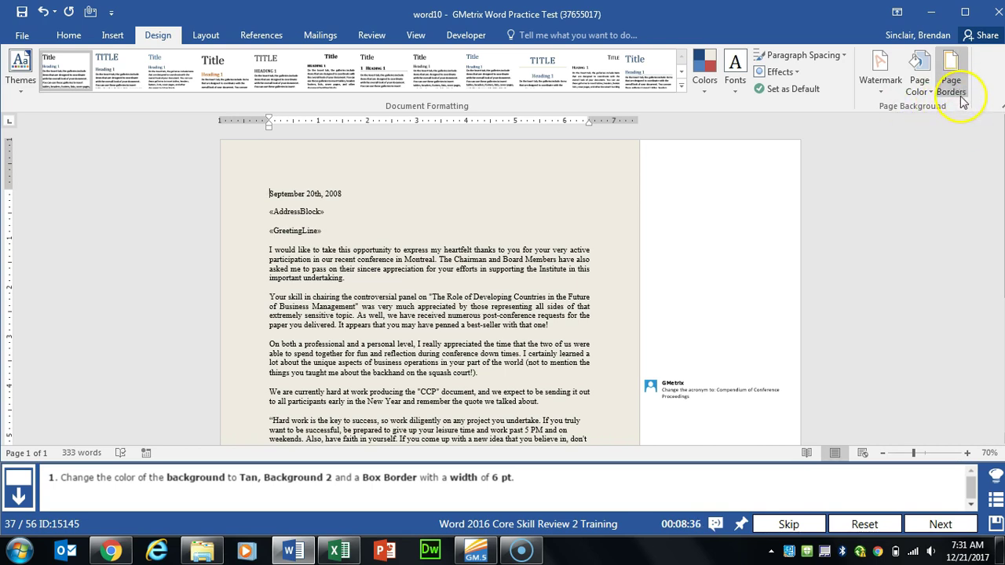
pyautogui.click(336, 181)
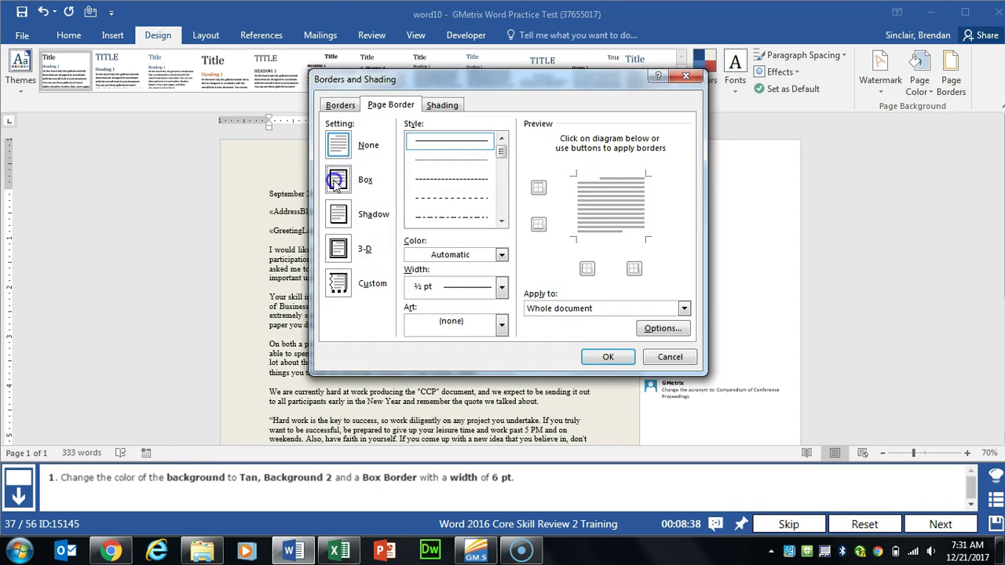
pyautogui.click(482, 289)
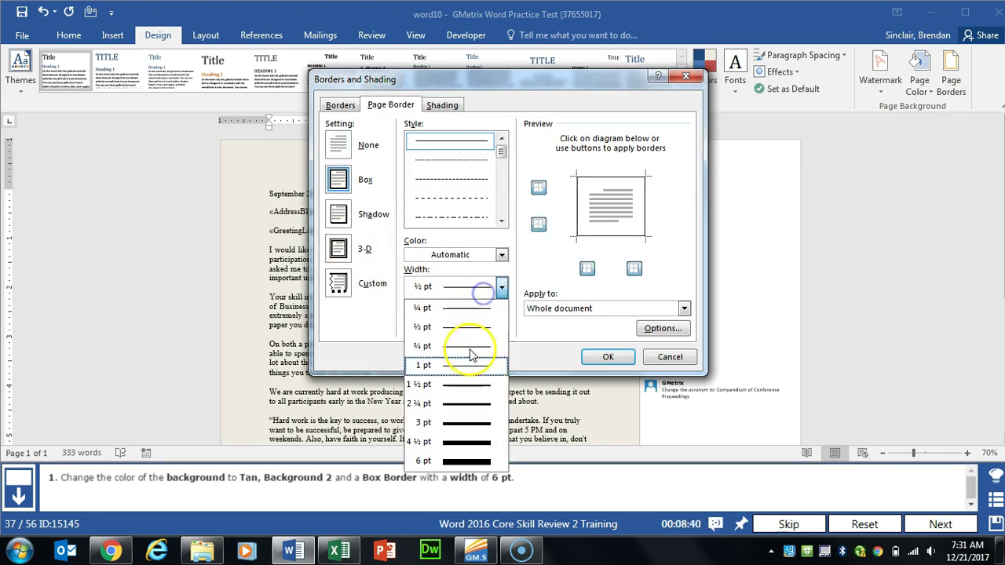
pyautogui.click(460, 461)
pyautogui.click(611, 356)
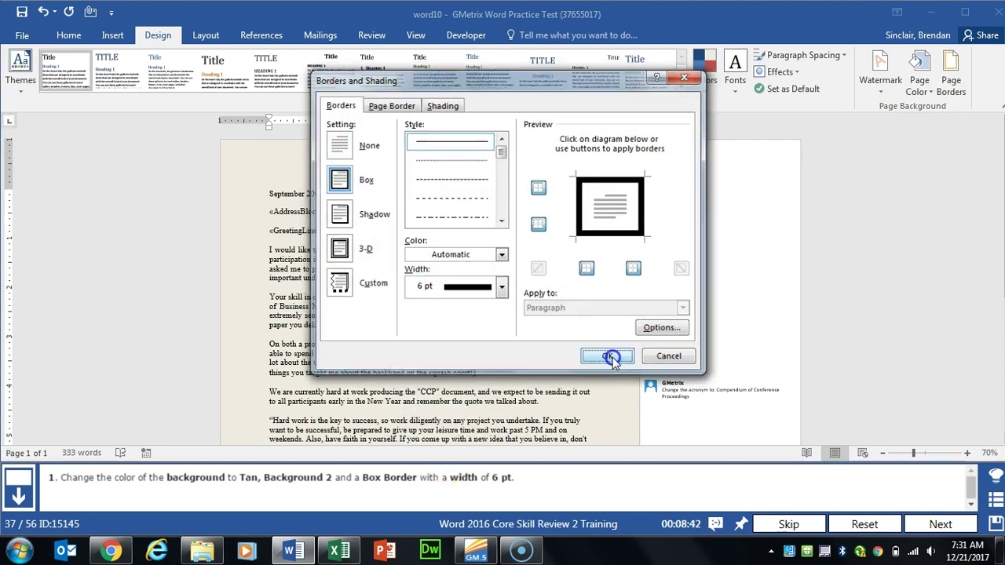
pyautogui.click(937, 524)
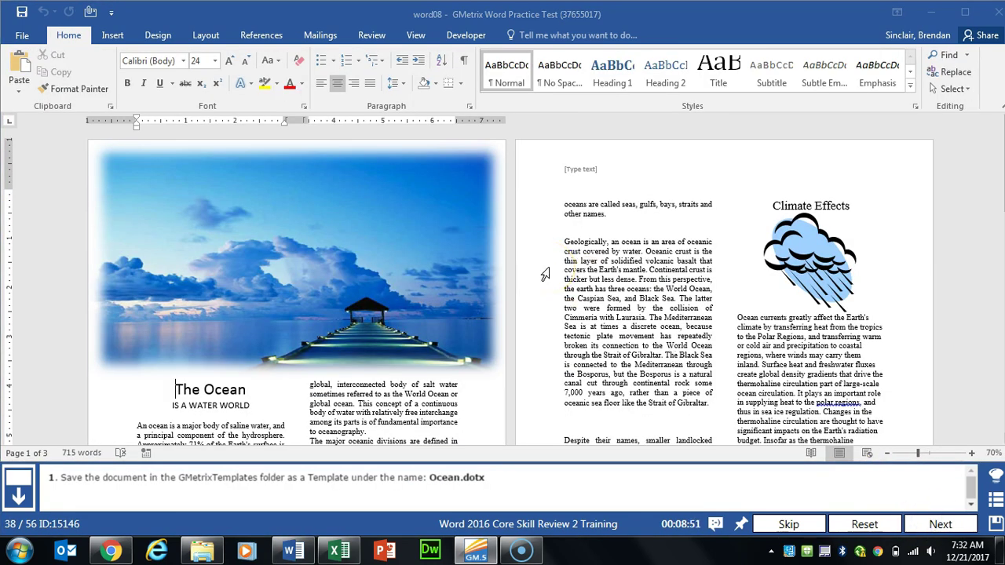
# Step: Export The Ocean document by changing its file type to Word Template and opening Save As
pyautogui.click(19, 35)
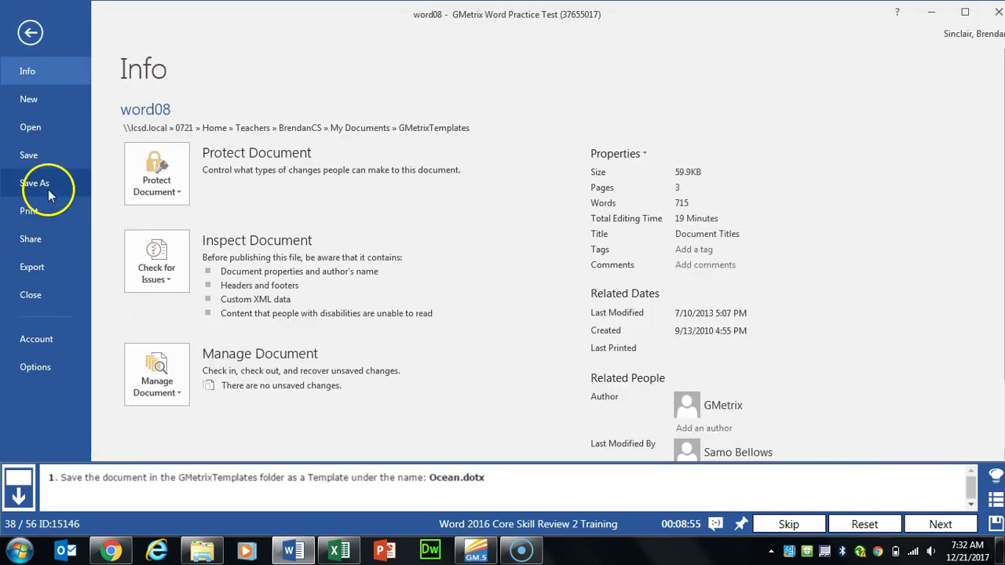
pyautogui.click(35, 267)
pyautogui.click(192, 176)
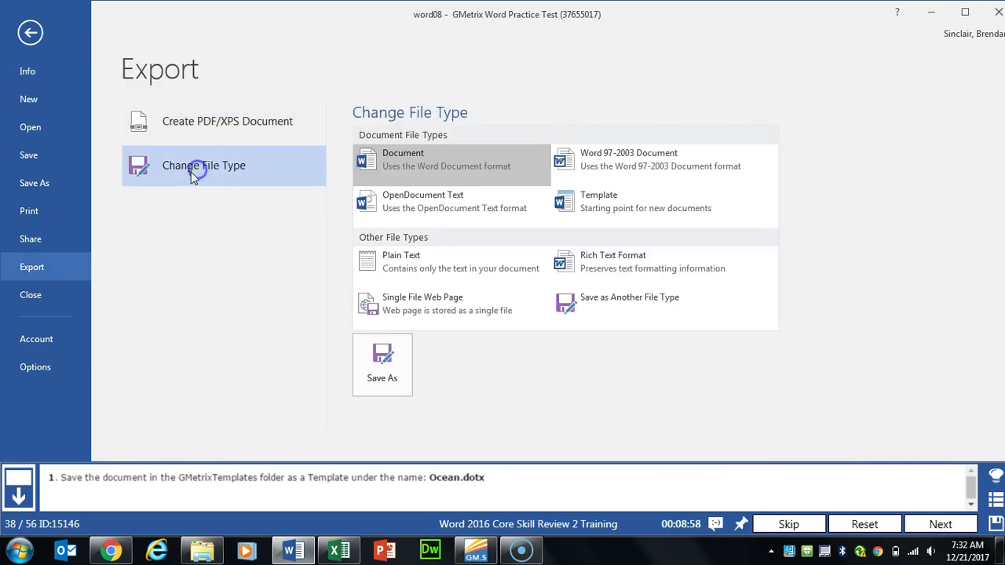
pyautogui.click(625, 198)
pyautogui.click(392, 374)
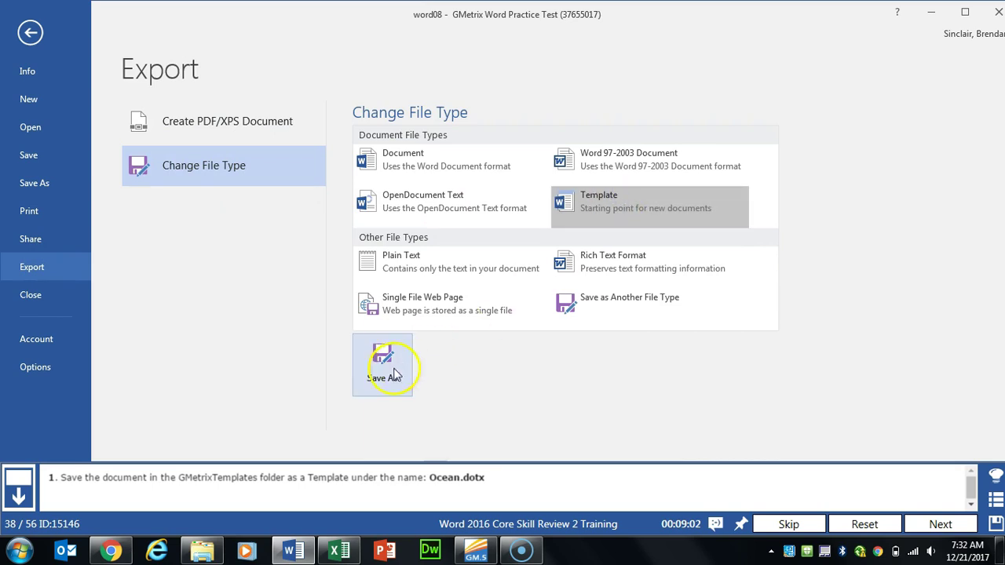
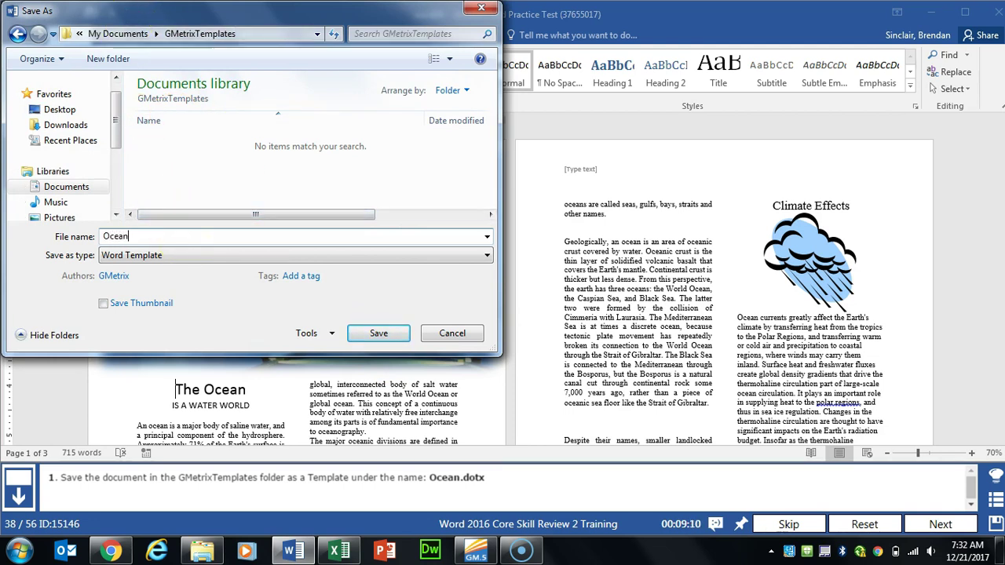
# Step: Save the document as the Word template 'Ocean' in the GMetrixTemplates folder
pyautogui.click(396, 335)
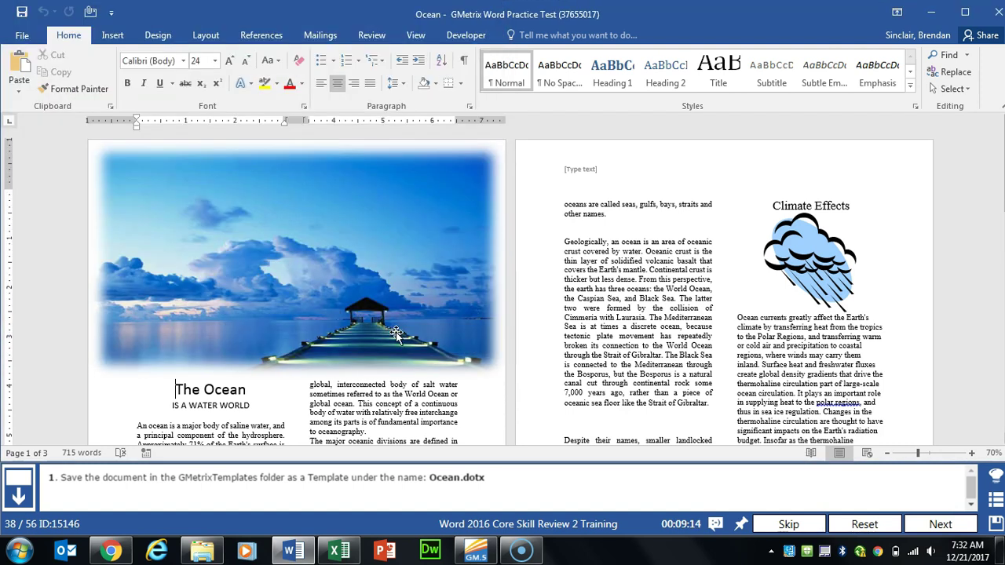
# Step: Apply a Black, Text 1 glow to the Cloud picture under Climate Effects
pyautogui.click(941, 525)
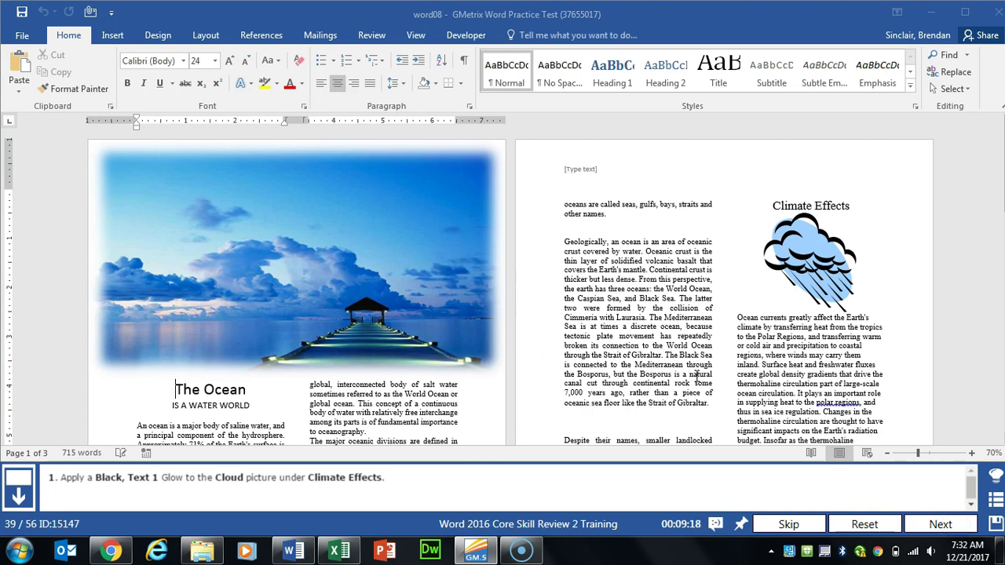
pyautogui.click(853, 249)
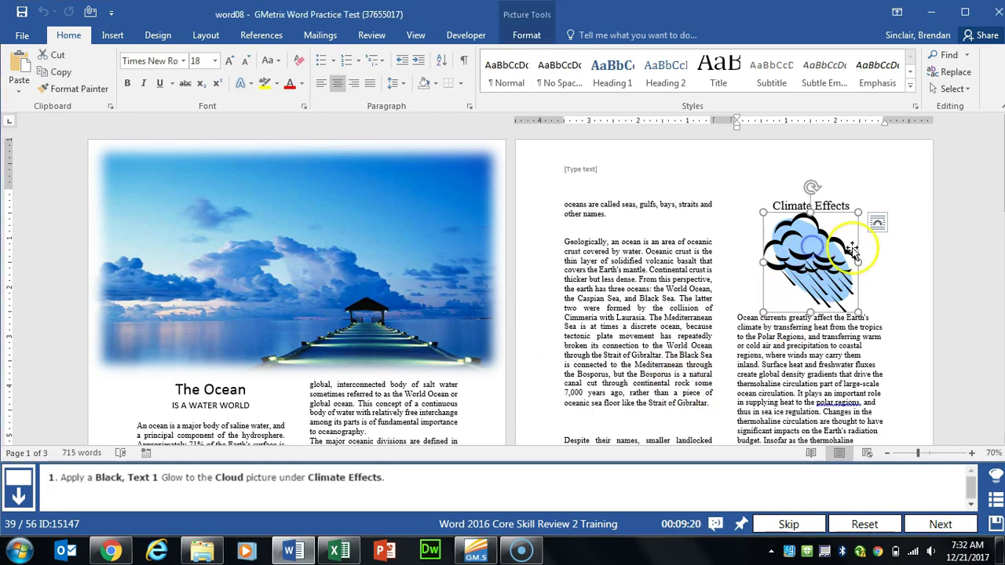
pyautogui.click(767, 221)
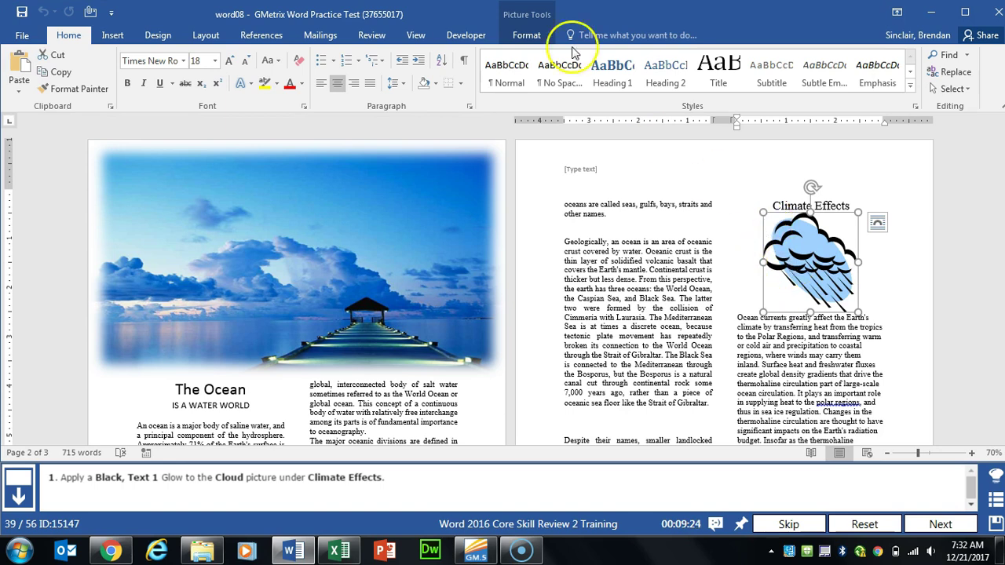
pyautogui.click(538, 35)
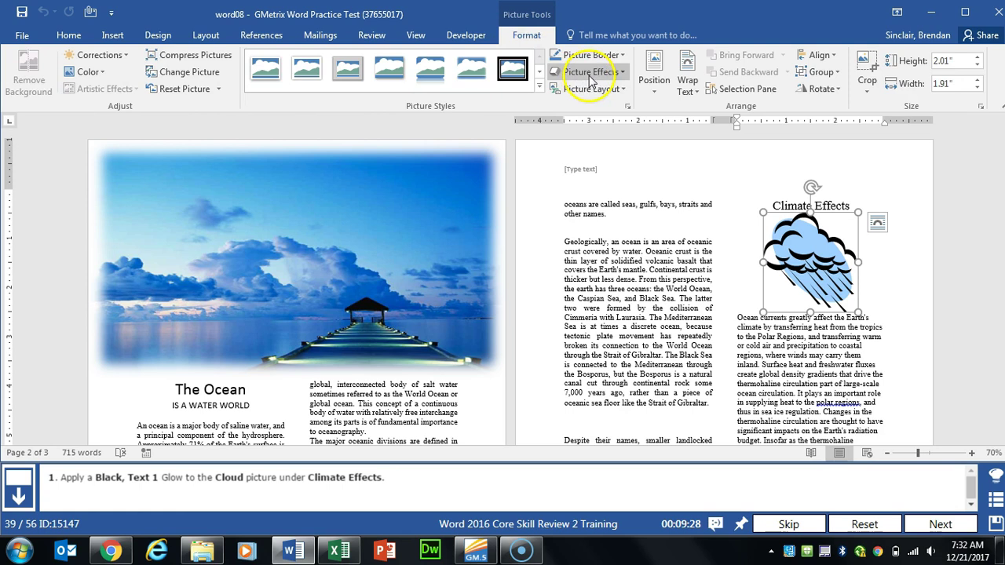
pyautogui.click(618, 79)
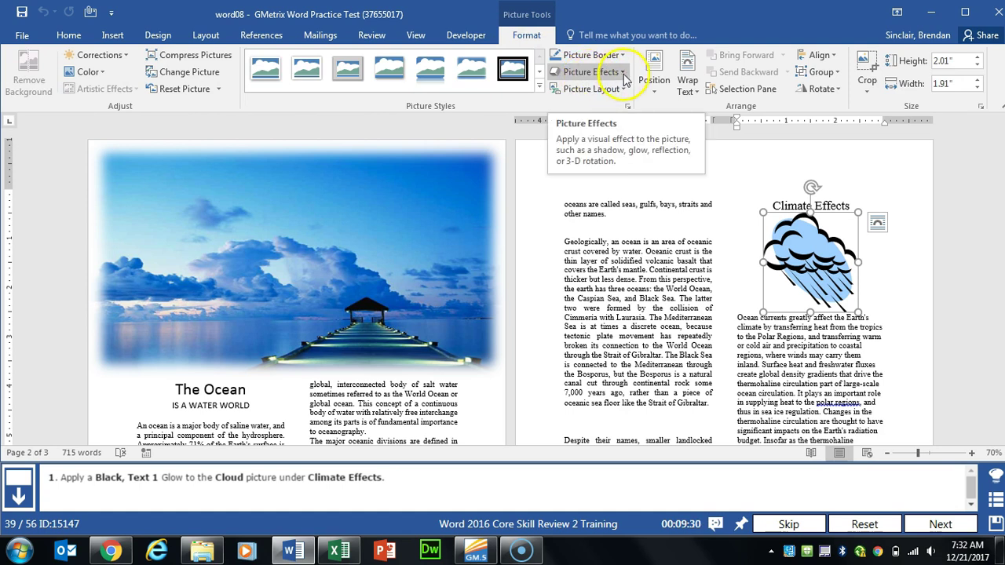
pyautogui.click(624, 76)
pyautogui.moveTo(605, 201)
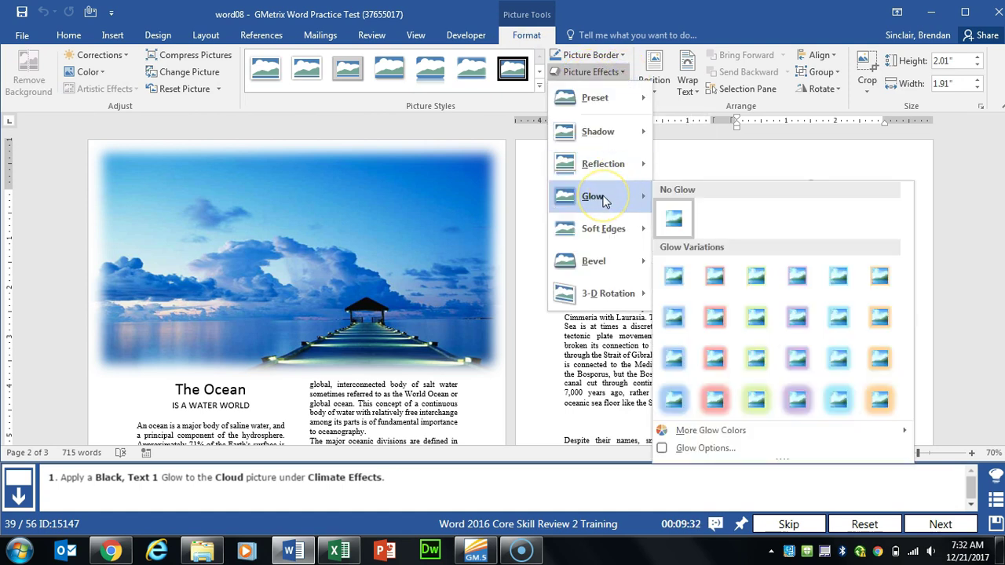
pyautogui.click(738, 430)
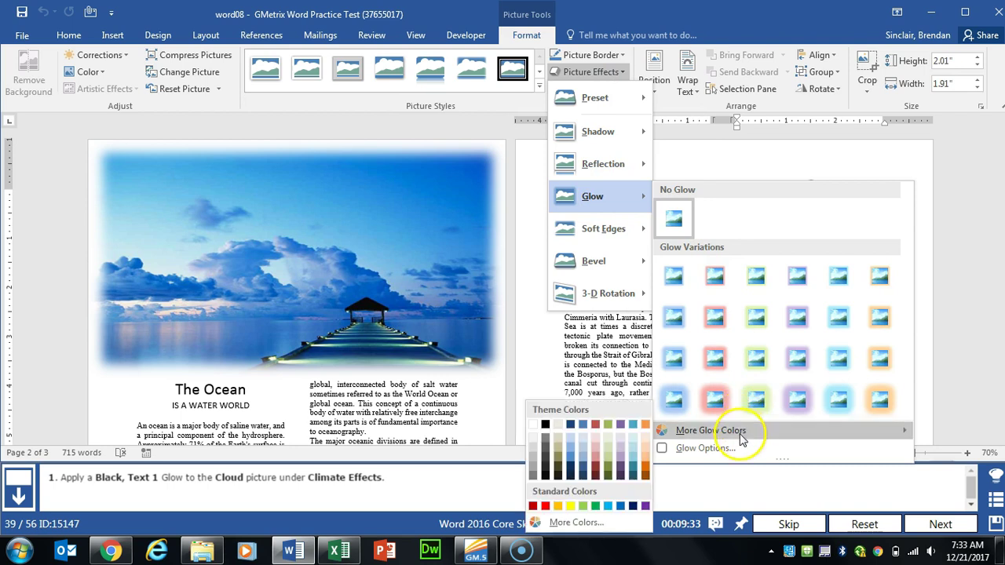
pyautogui.click(546, 424)
pyautogui.click(706, 369)
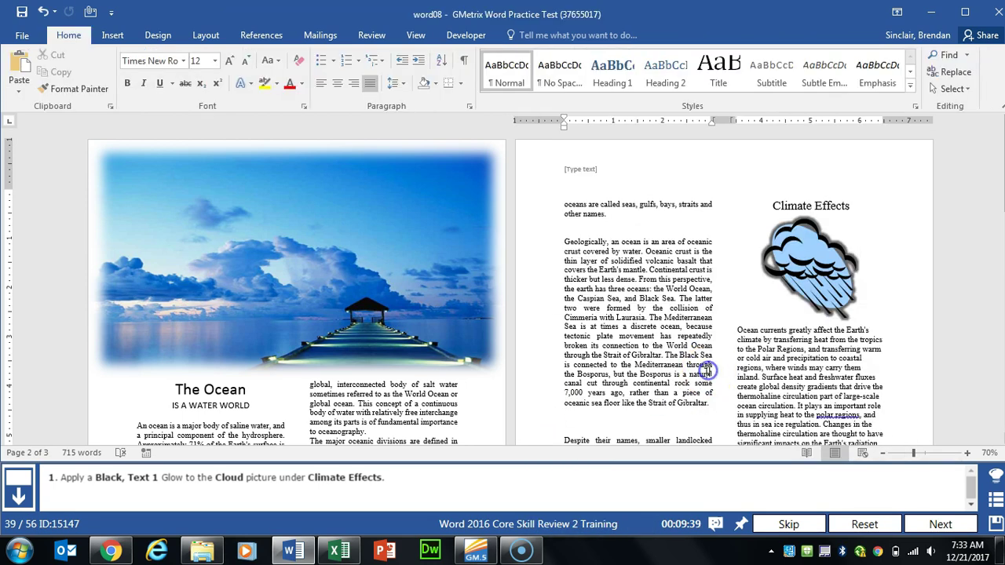
# Step: Turn off Different First Page so page one also shows 'The Ocean' footer
pyautogui.click(918, 520)
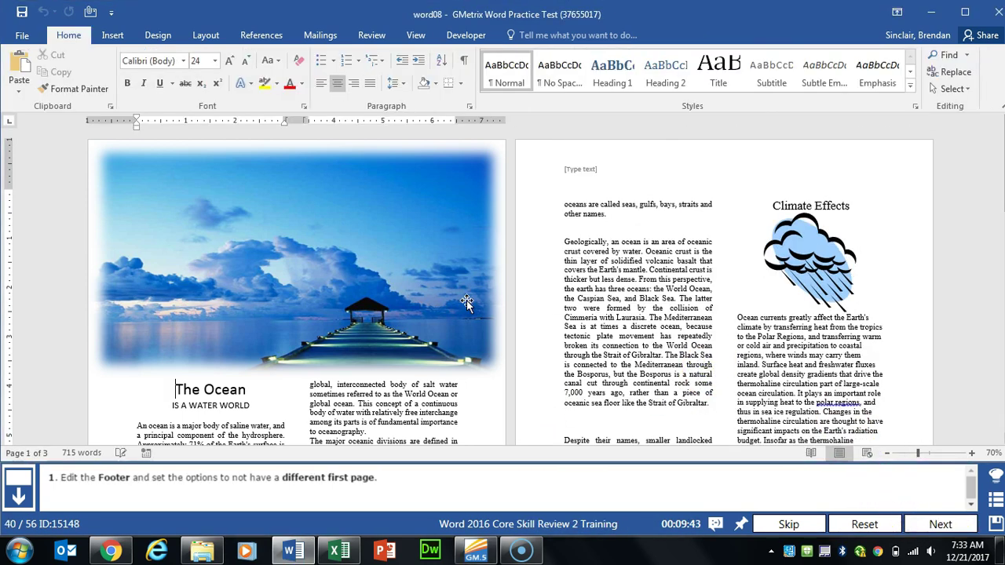
pyautogui.click(622, 295)
pyautogui.scroll(-3, 622, 295)
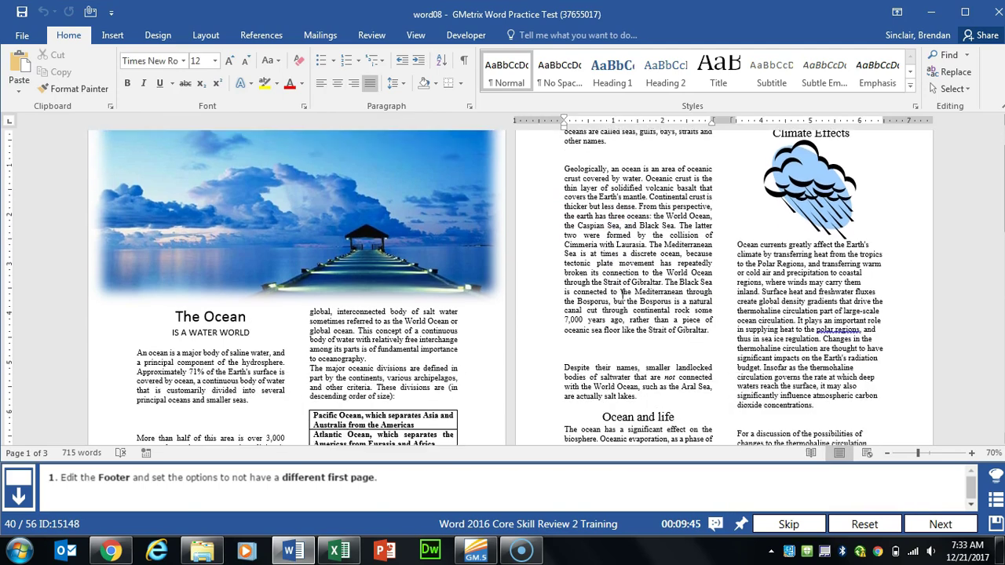
pyautogui.scroll(-3, 622, 295)
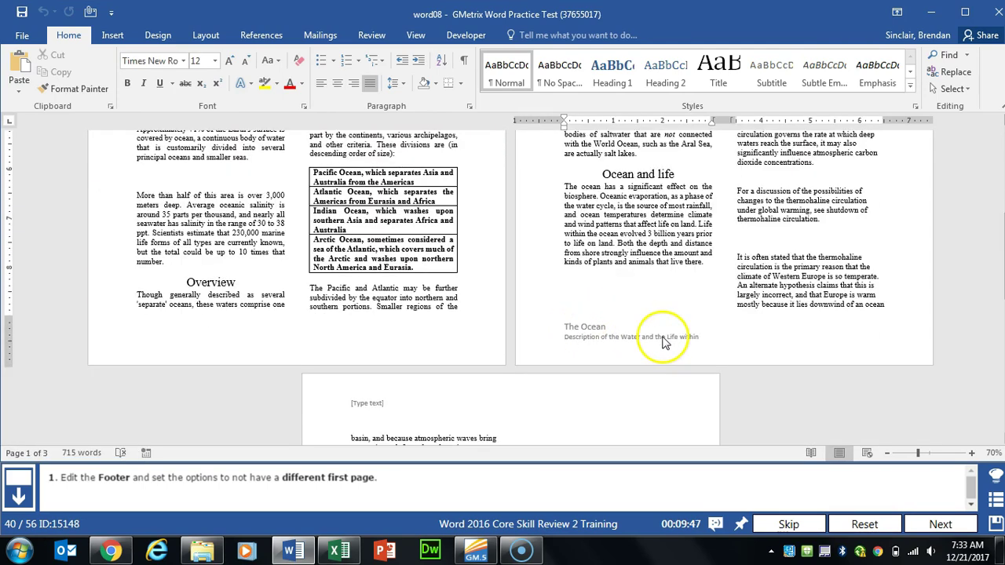
pyautogui.moveTo(652, 336); pyautogui.dragTo(600, 343)
pyautogui.doubleClick(601, 342)
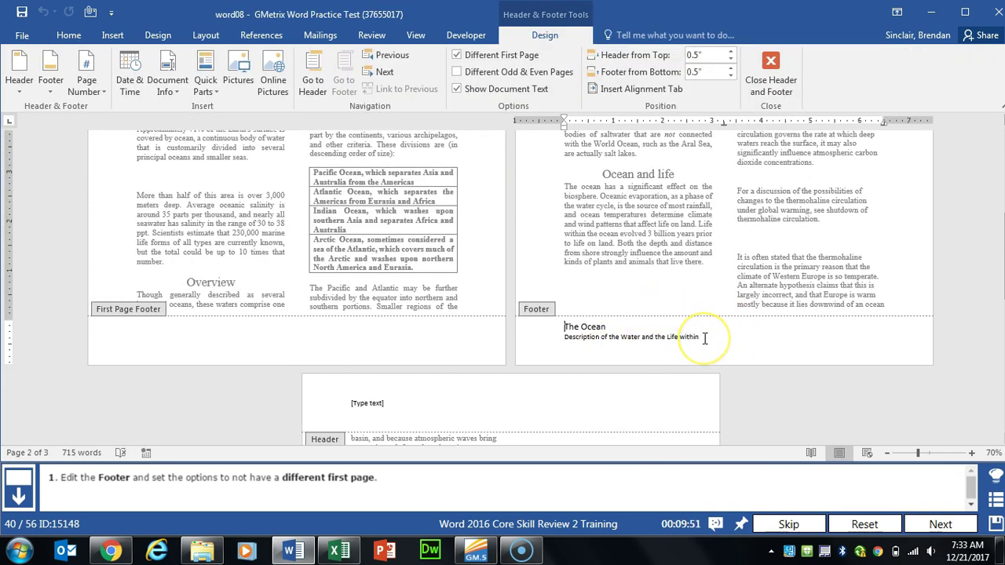
pyautogui.click(541, 37)
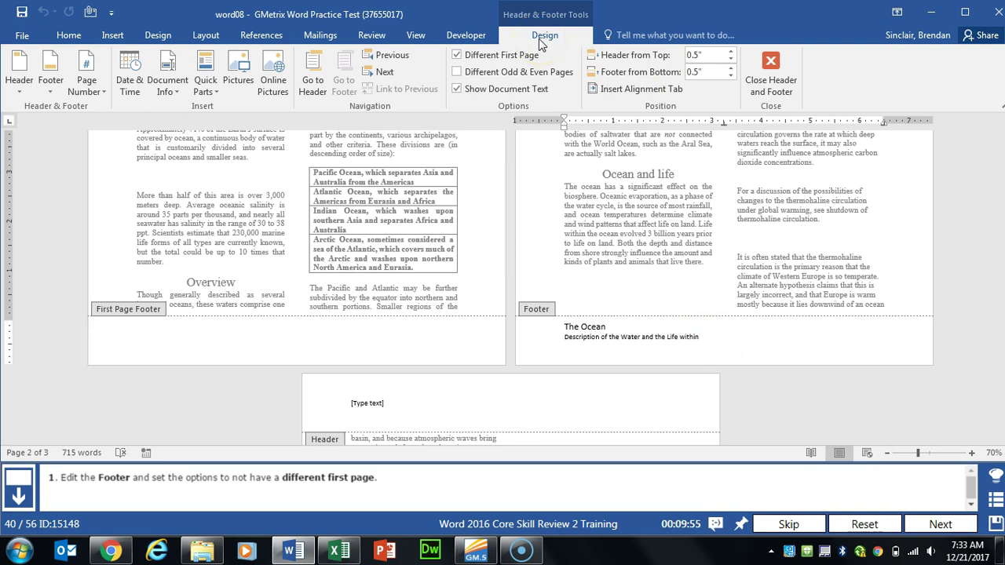
pyautogui.click(487, 63)
pyautogui.click(487, 63)
pyautogui.click(677, 317)
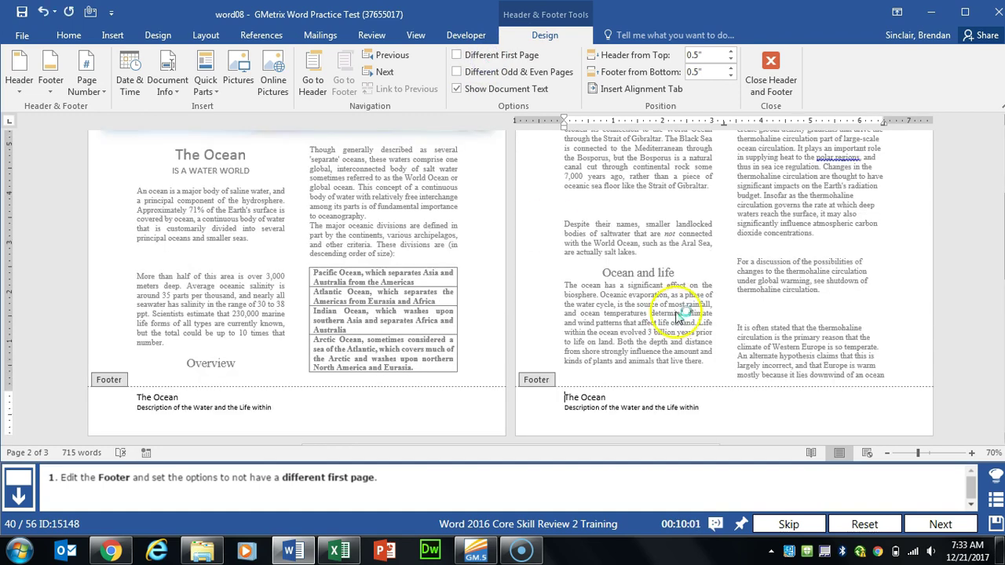
pyautogui.click(767, 82)
# Step: Insert a Retrospect Quote text box at the document end reading 'The Ocean is a Water World'
pyautogui.click(930, 525)
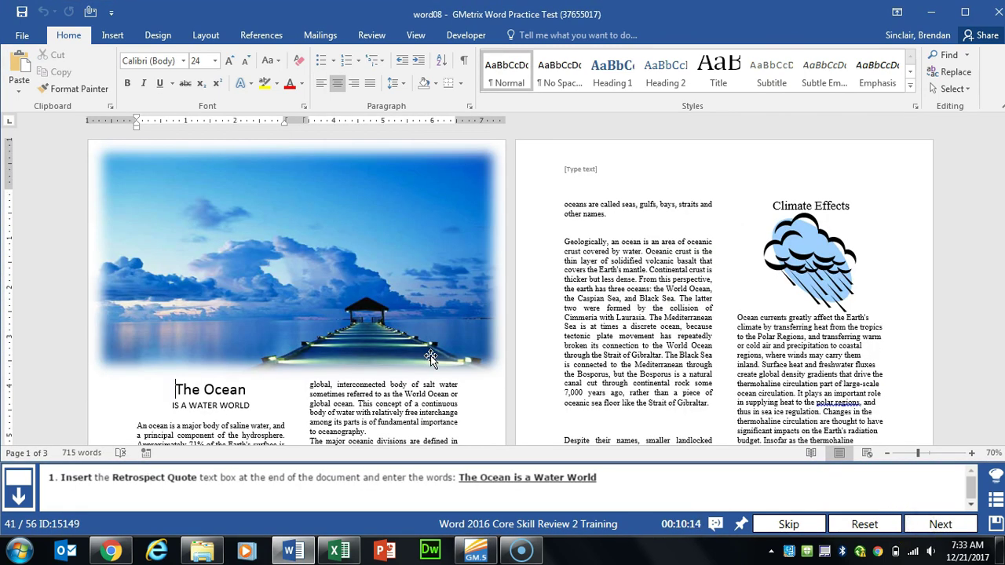
pyautogui.scroll(-15, 666, 258)
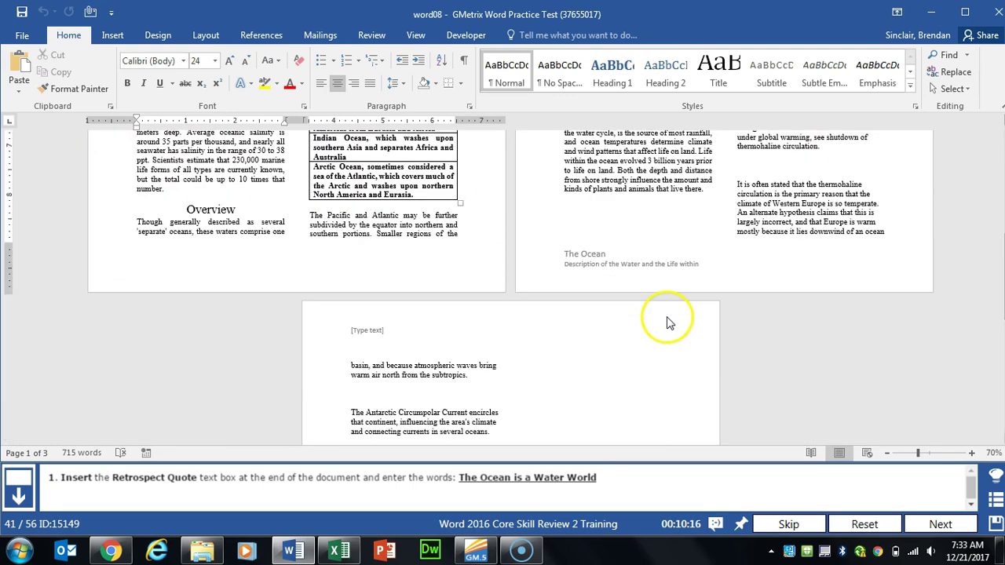
pyautogui.click(382, 288)
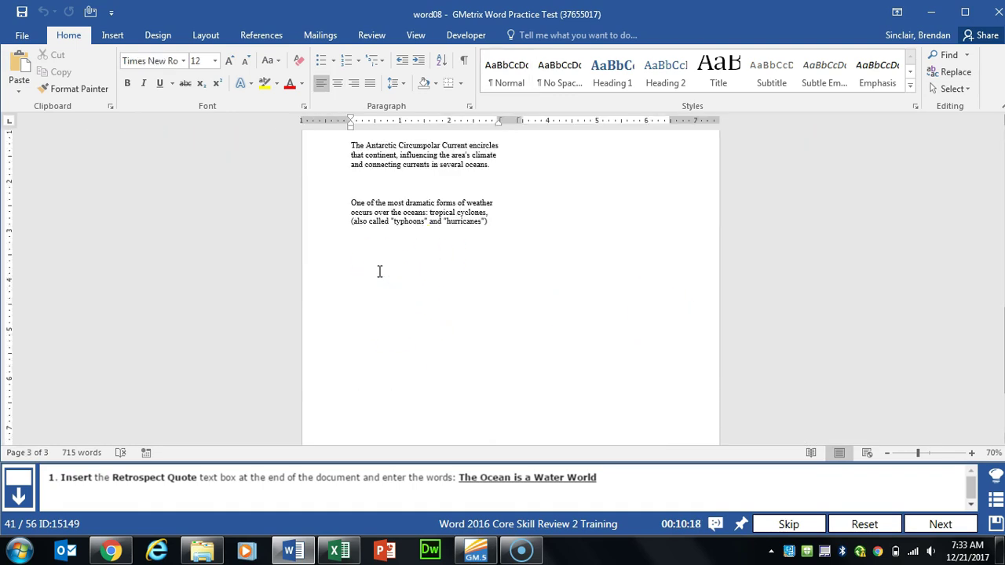
pyautogui.click(120, 35)
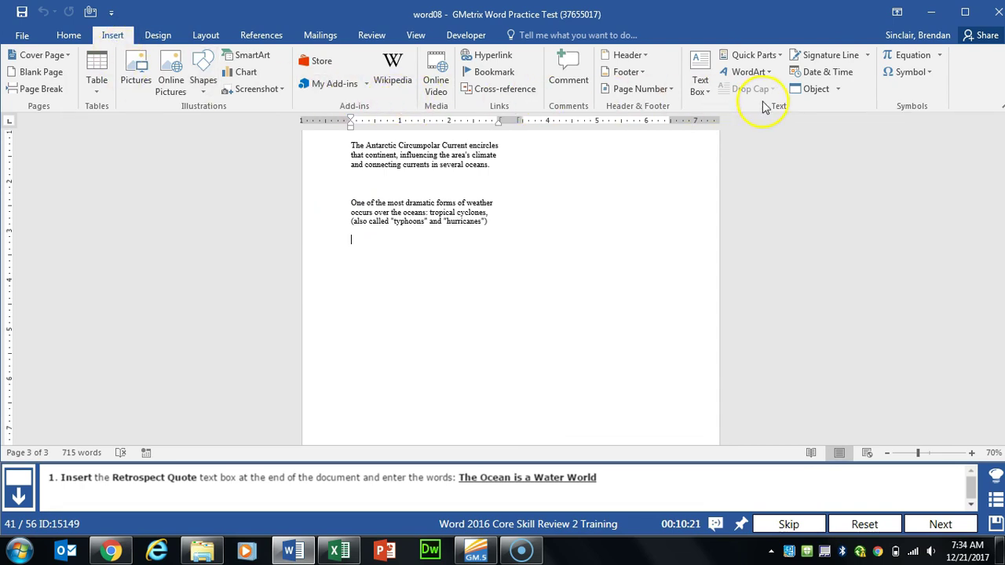
pyautogui.click(700, 86)
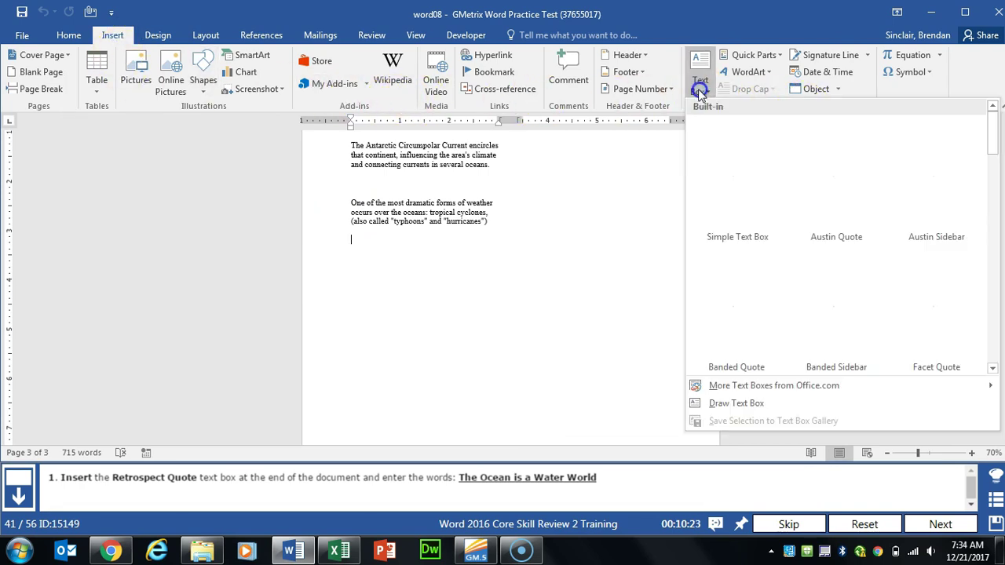
pyautogui.moveTo(994, 134); pyautogui.dragTo(989, 262)
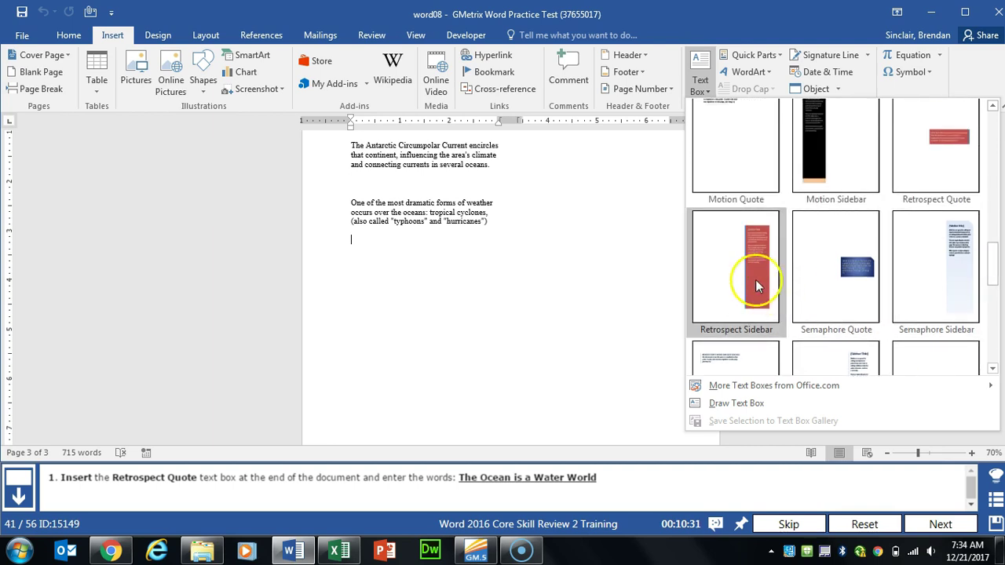
pyautogui.click(951, 175)
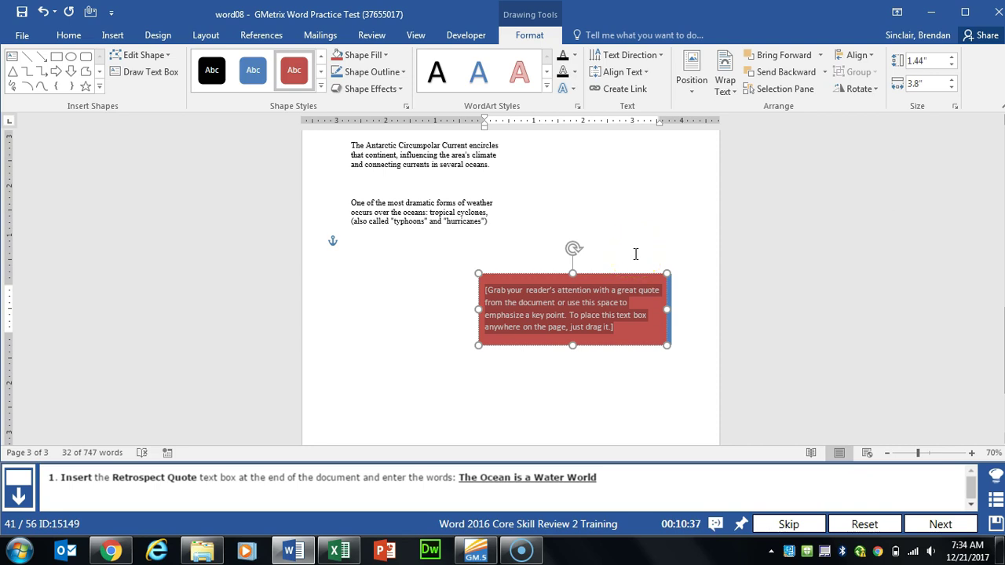
pyautogui.write('The Ocean is a Water World')
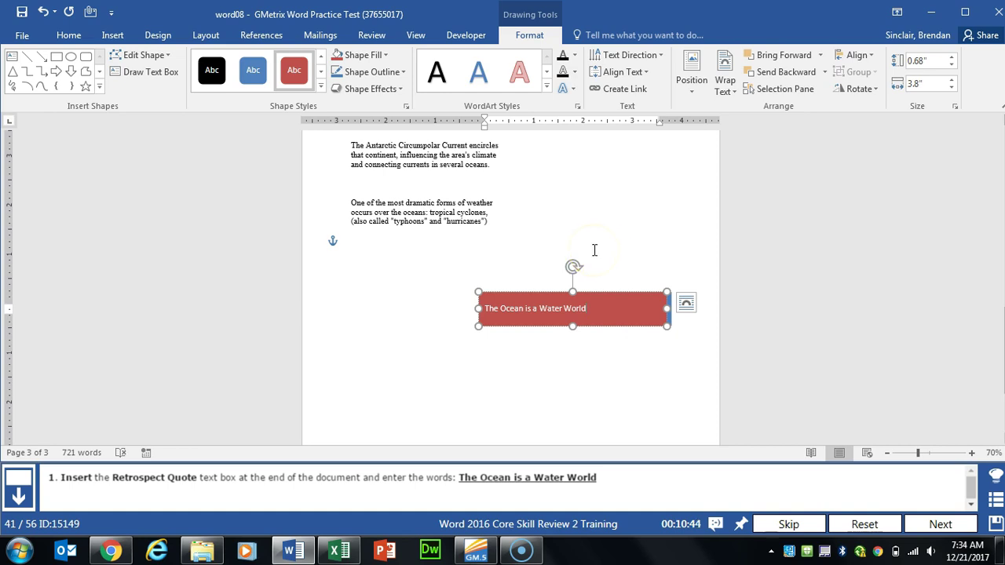
pyautogui.click(644, 249)
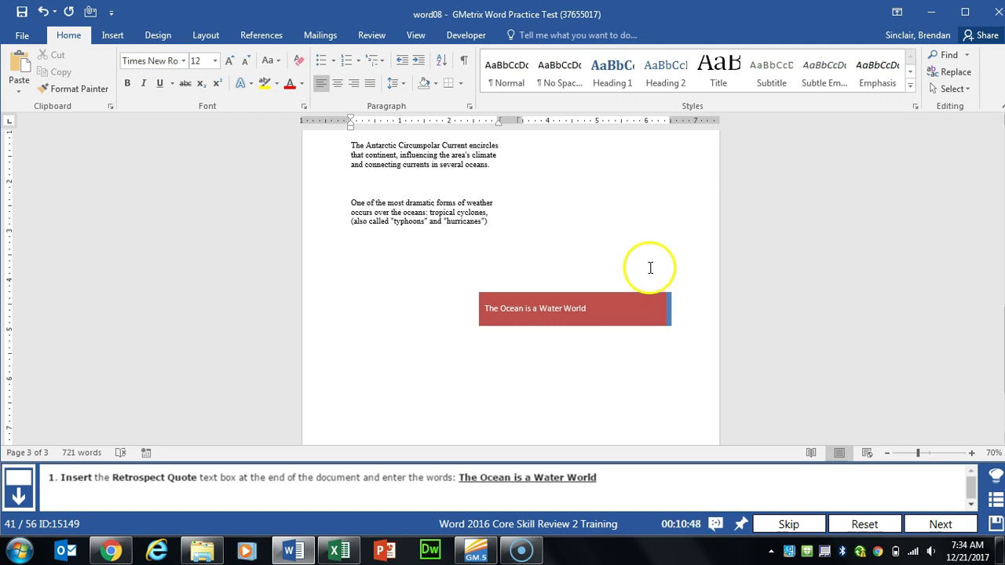
# Step: Insert a Blank footer and start the copyright text with 'Copyright'
pyautogui.click(923, 522)
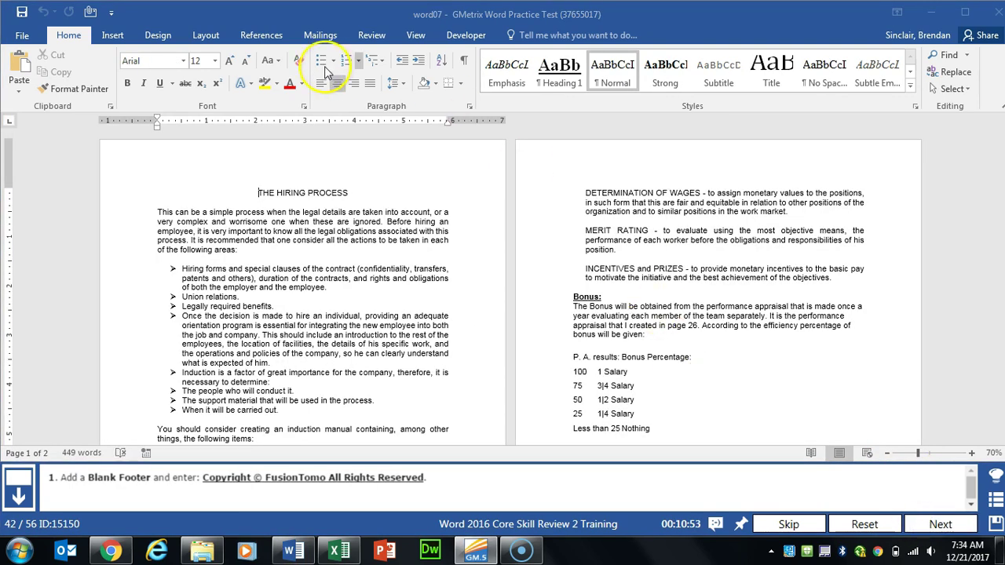
pyautogui.click(113, 35)
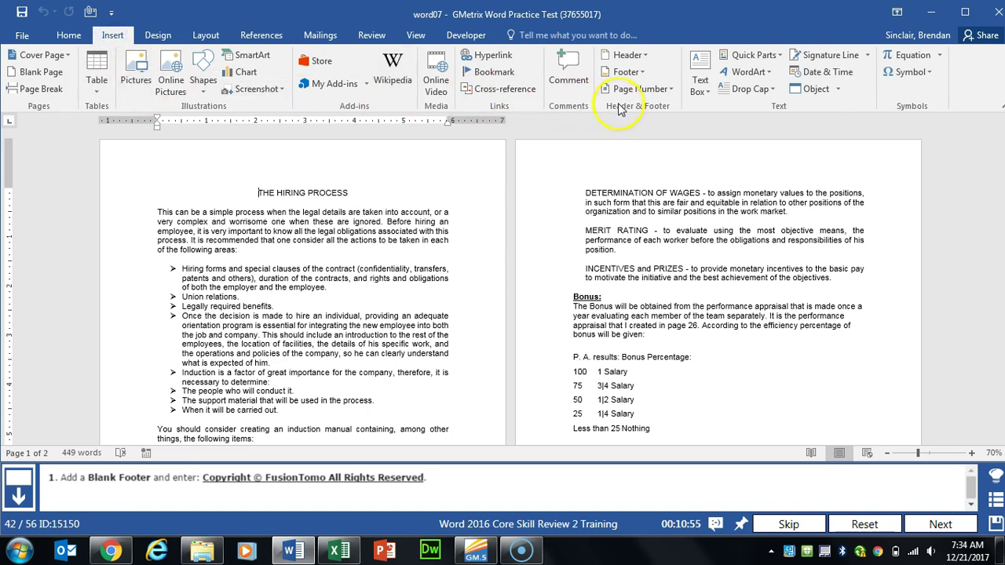
pyautogui.click(643, 71)
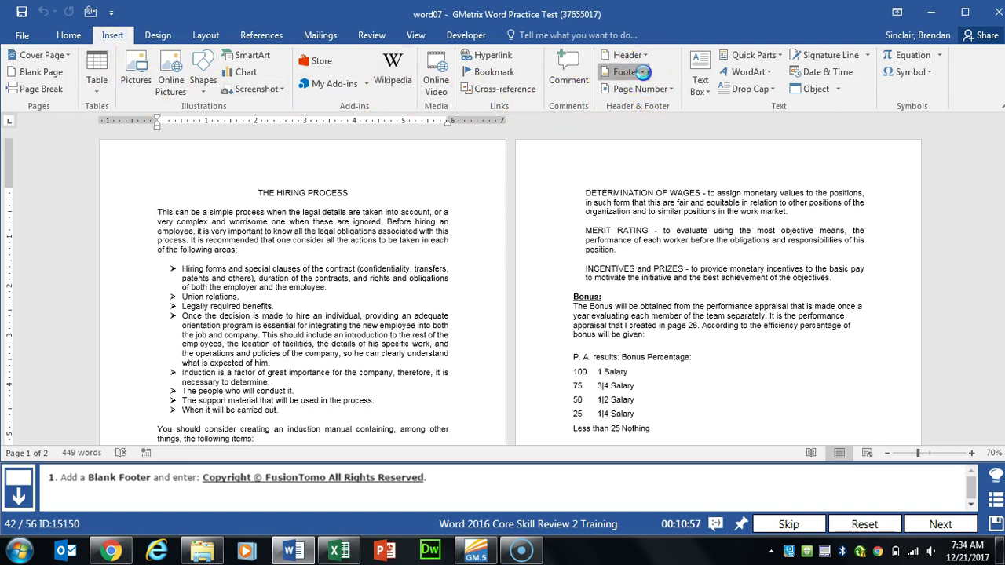
pyautogui.click(664, 142)
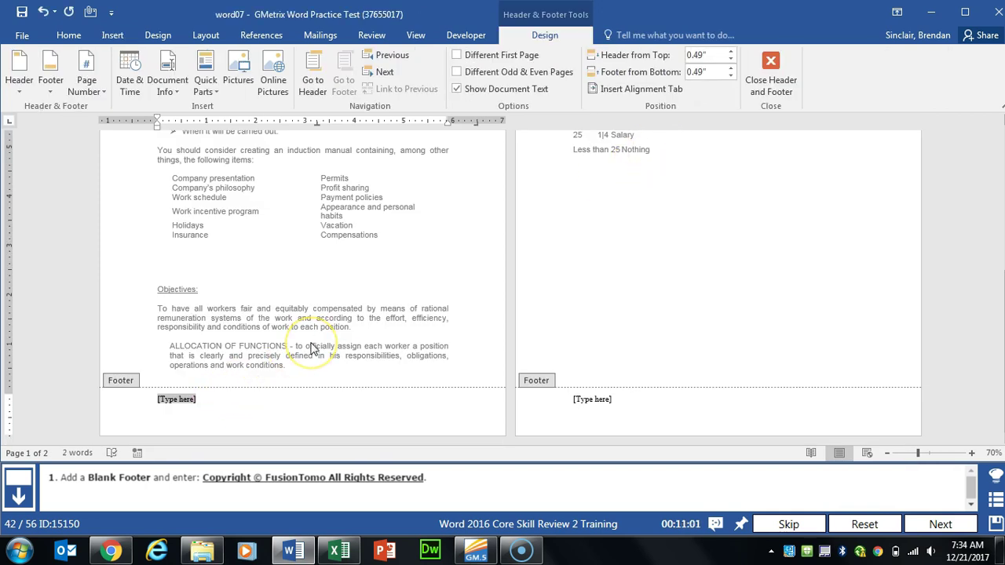
pyautogui.write('Copyright')
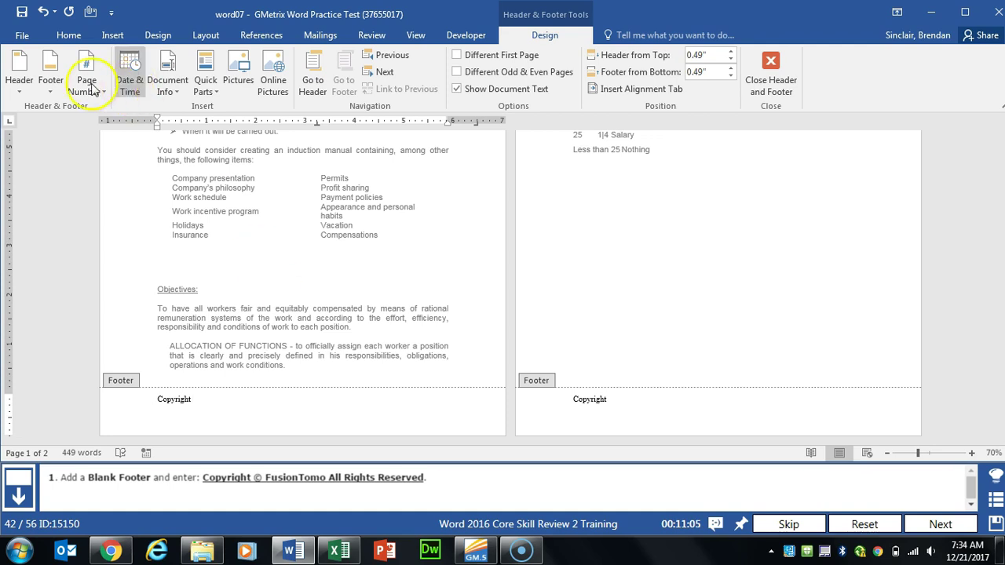
# Step: Add the © symbol to make 'Copyright © FusionTomo All Rights Reserved' and close the footer
pyautogui.click(113, 35)
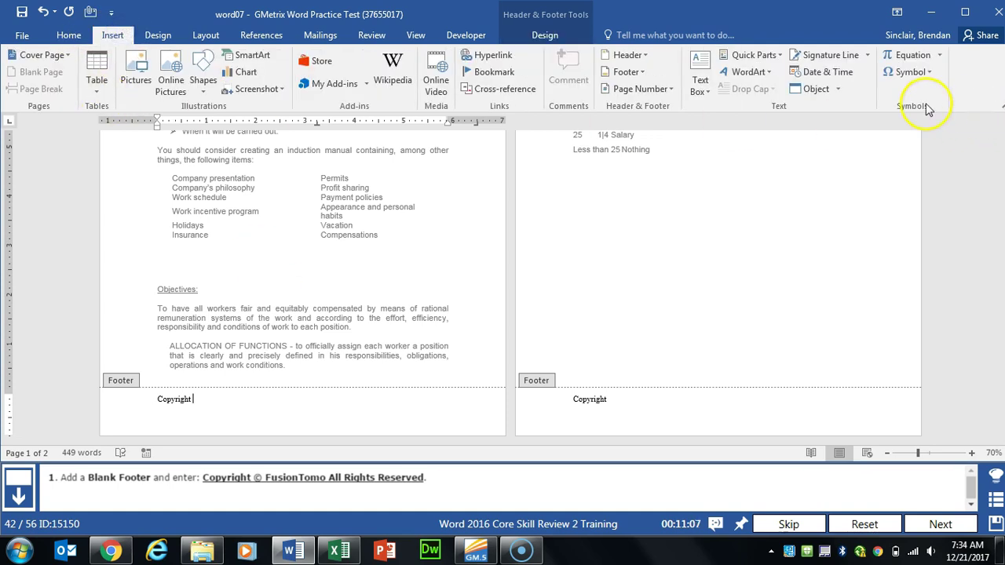
pyautogui.click(928, 72)
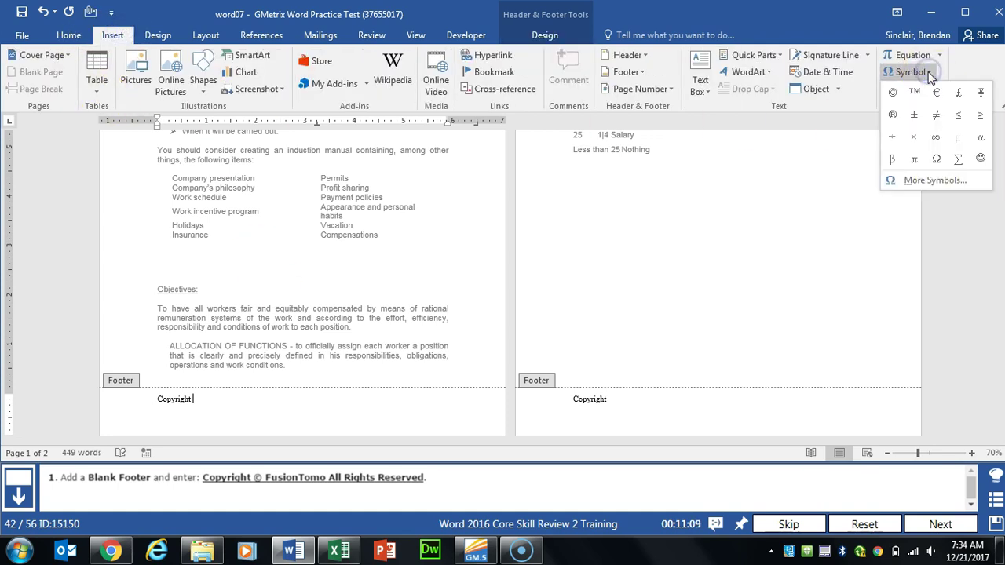
pyautogui.click(894, 93)
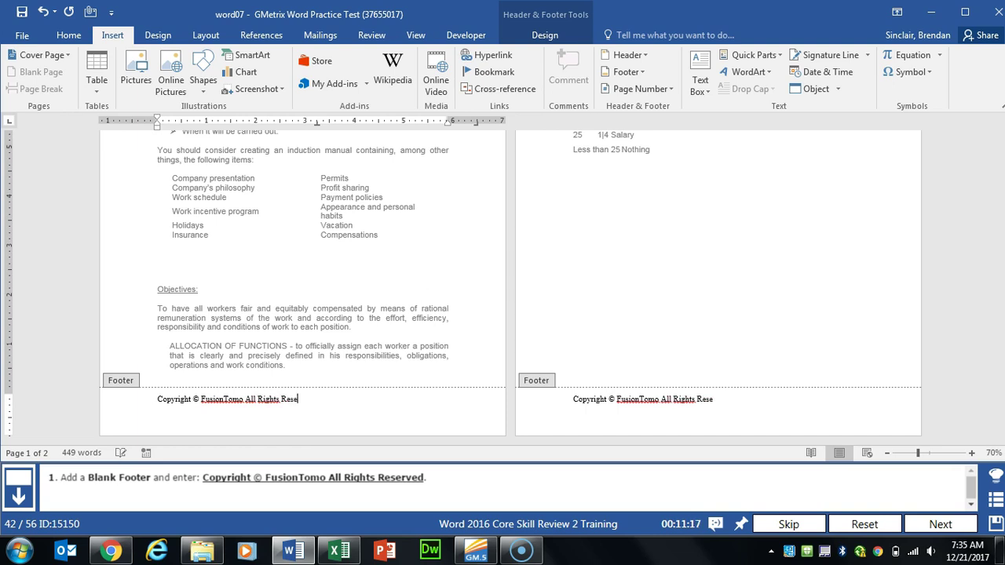
pyautogui.click(545, 35)
pyautogui.click(772, 77)
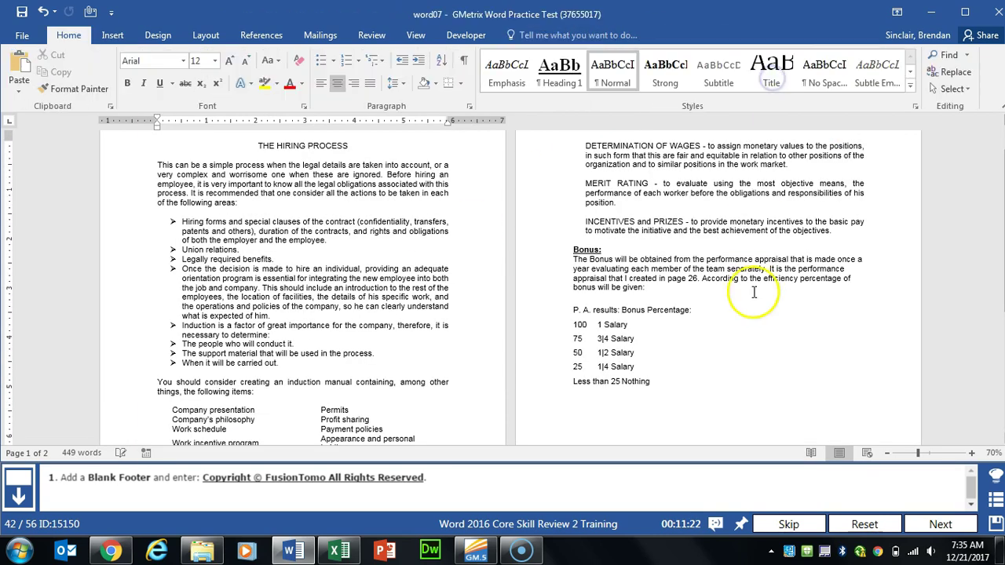
pyautogui.click(966, 527)
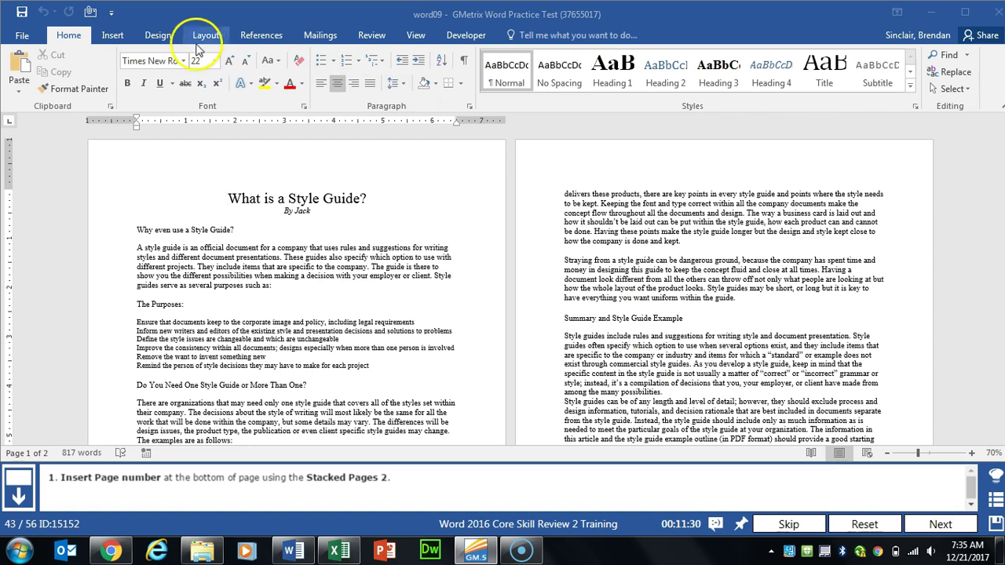
# Step: Add Stacked Pages 2 page numbers at the bottom of every page and close the footer
pyautogui.click(114, 36)
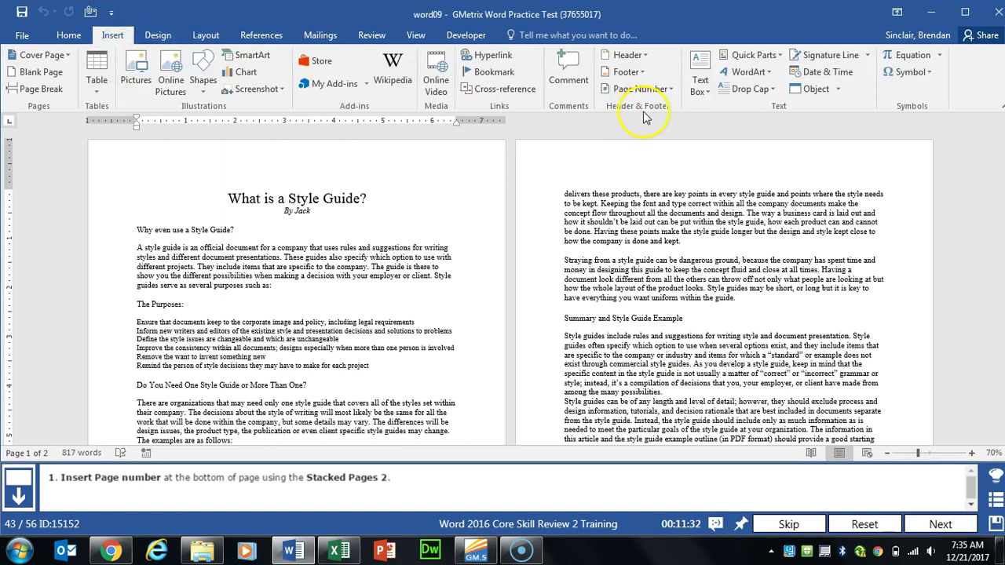
pyautogui.click(632, 89)
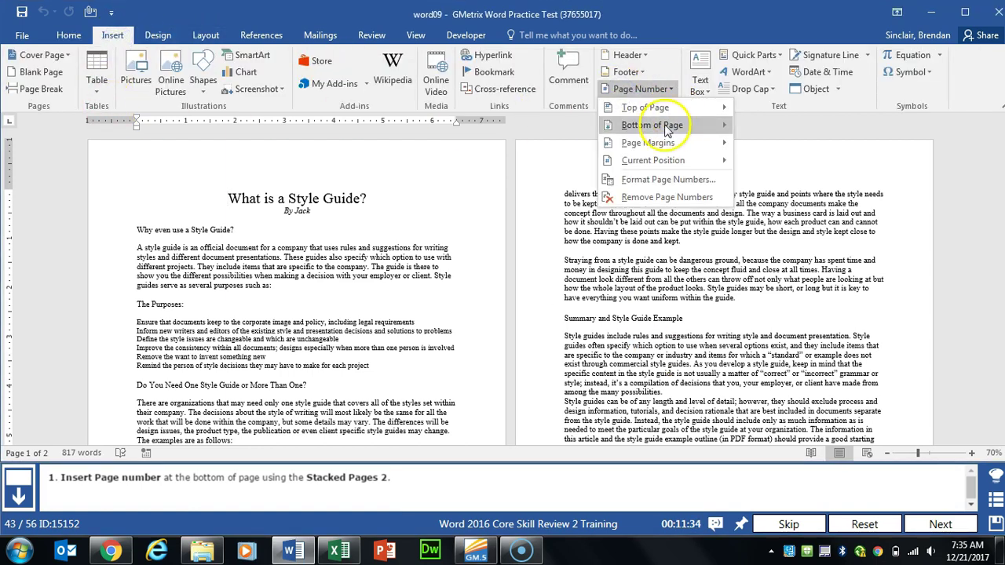
pyautogui.moveTo(677, 125)
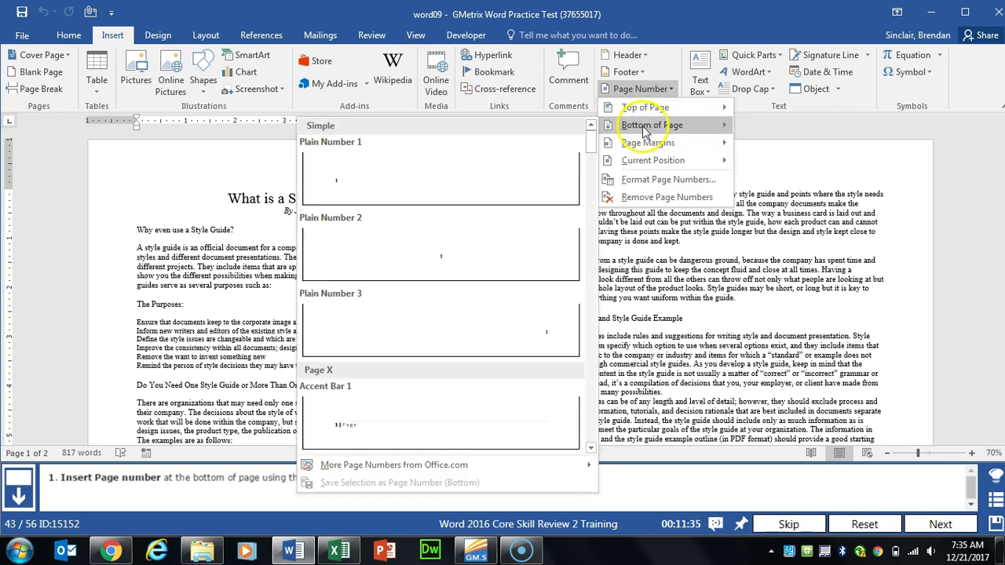
pyautogui.moveTo(593, 141); pyautogui.dragTo(588, 412)
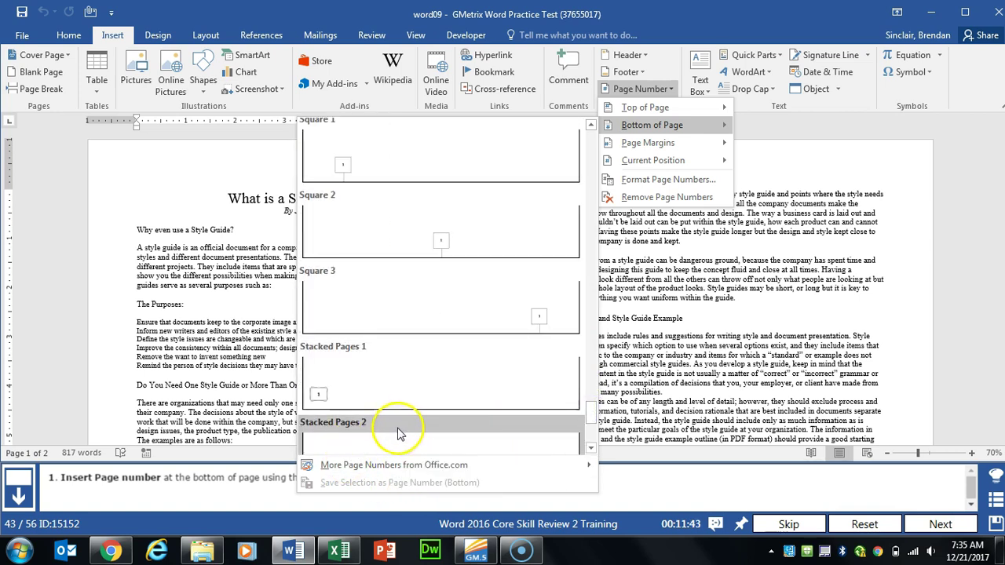
pyautogui.scroll(-3, 400, 424)
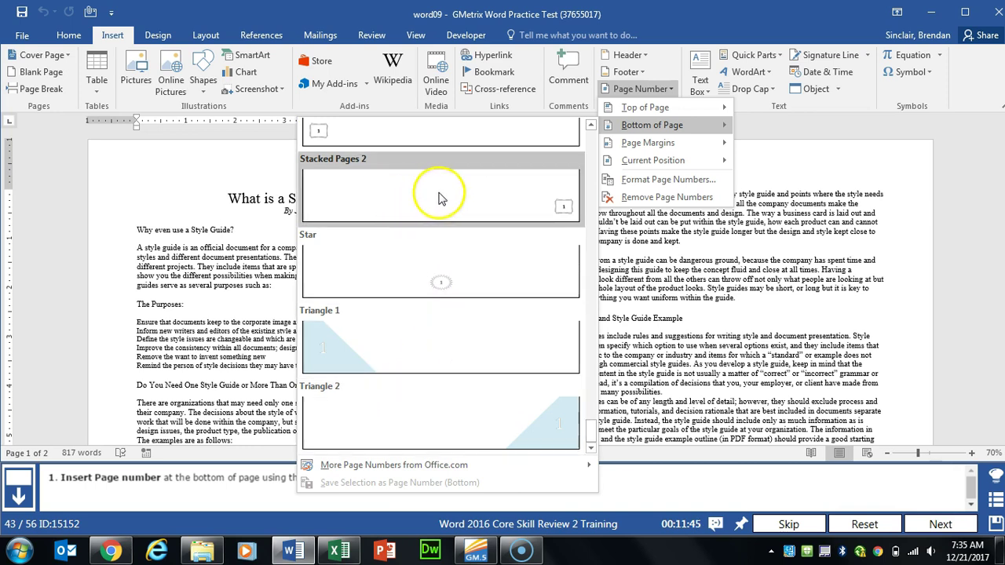
pyautogui.click(440, 194)
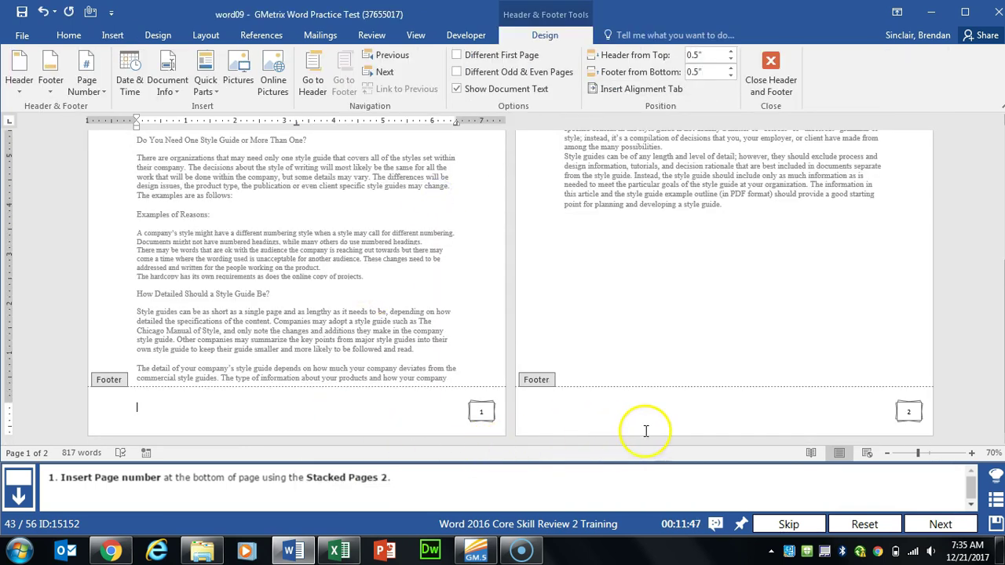
pyautogui.click(791, 83)
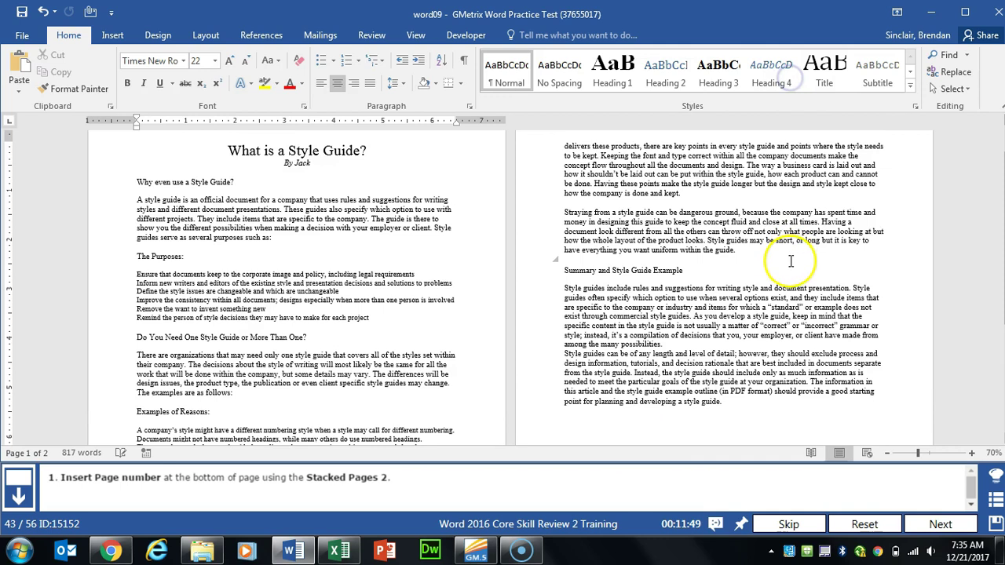
# Step: Mark the style guide document as final and acknowledge both confirmation notices
pyautogui.click(939, 524)
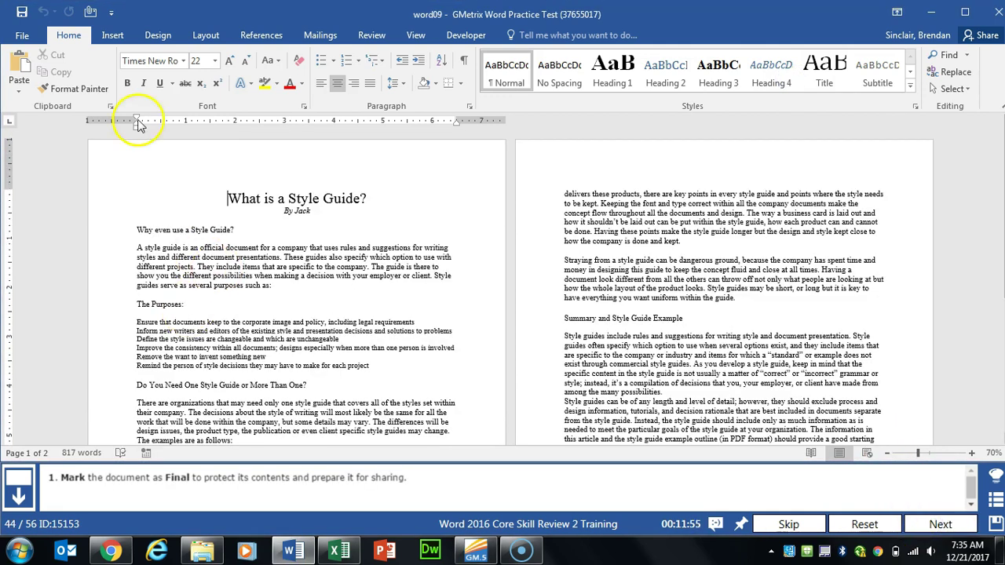
pyautogui.click(24, 35)
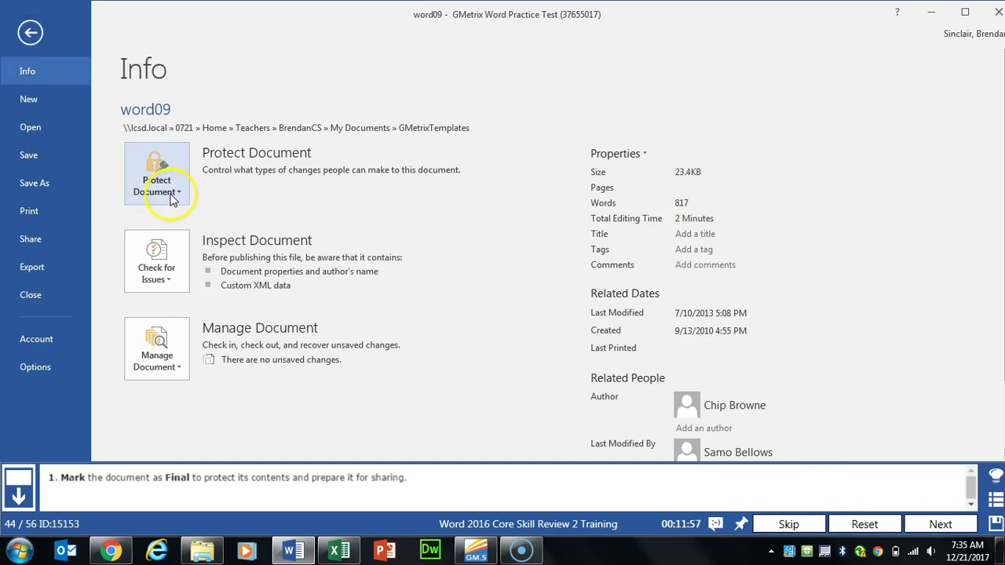
pyautogui.click(146, 196)
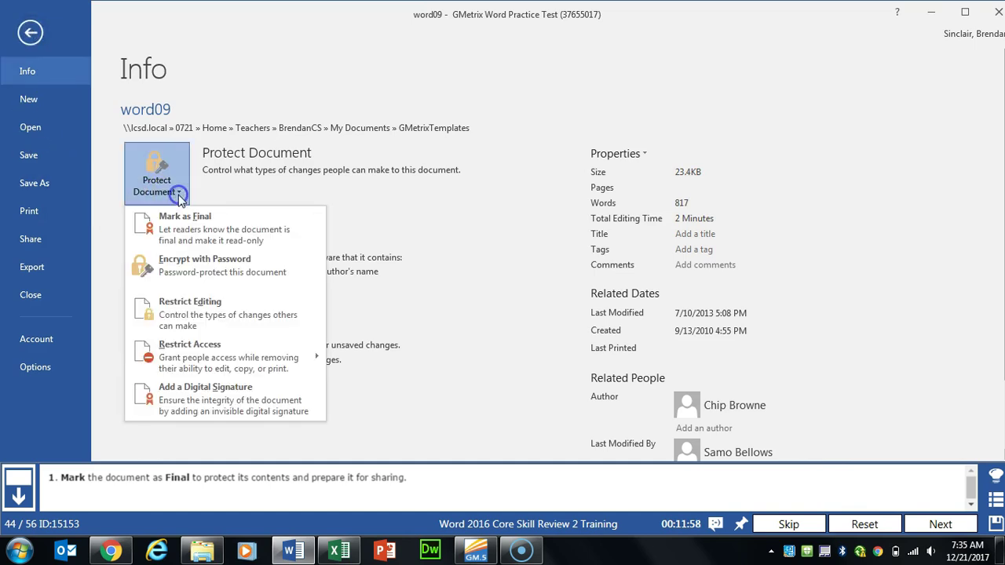
pyautogui.click(248, 237)
pyautogui.click(478, 316)
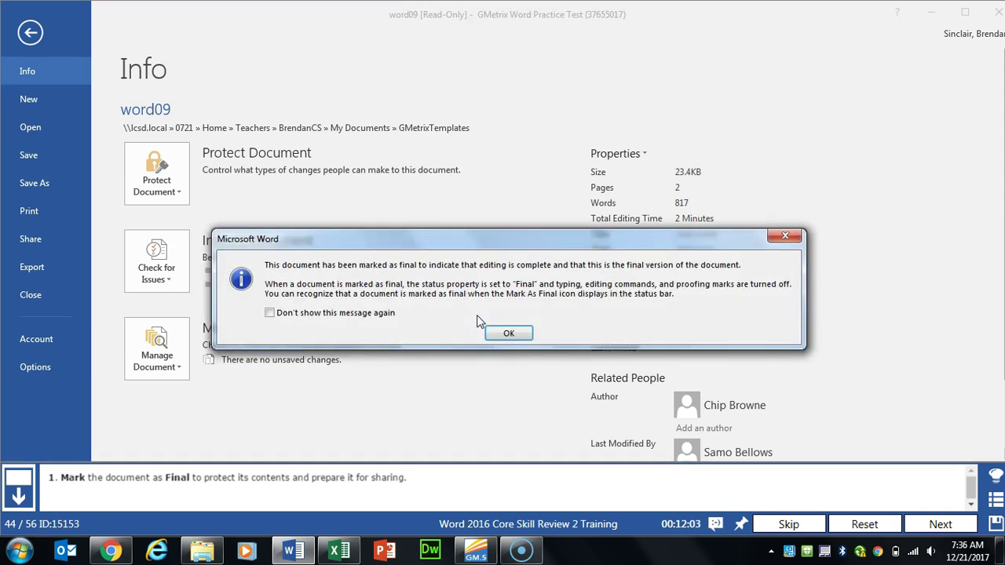
pyautogui.click(509, 336)
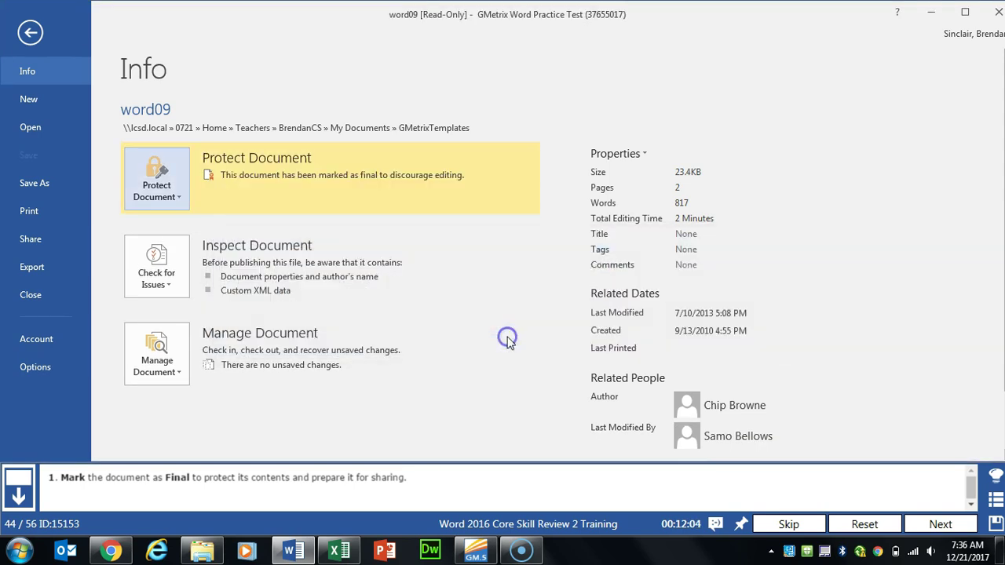
pyautogui.click(24, 34)
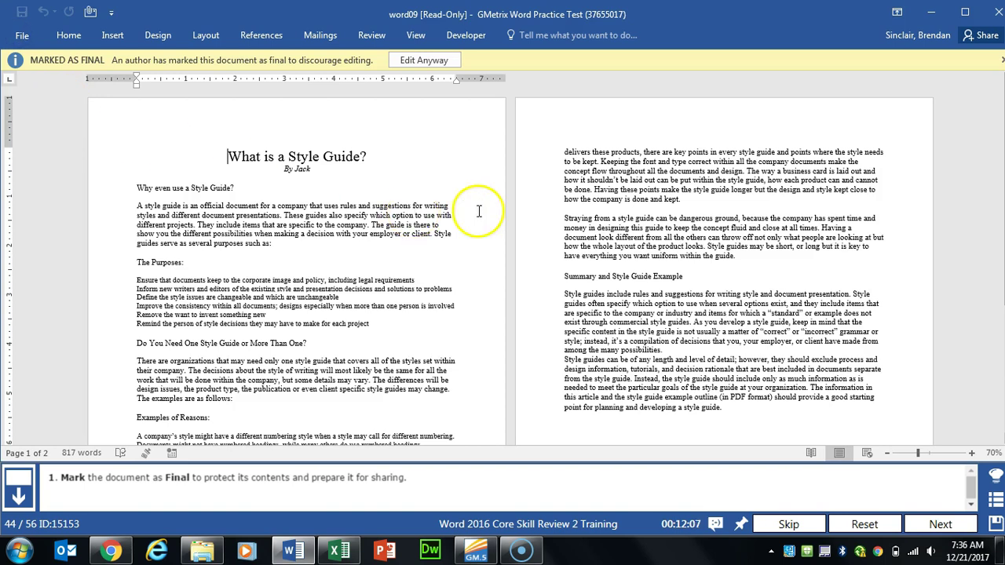
pyautogui.click(941, 524)
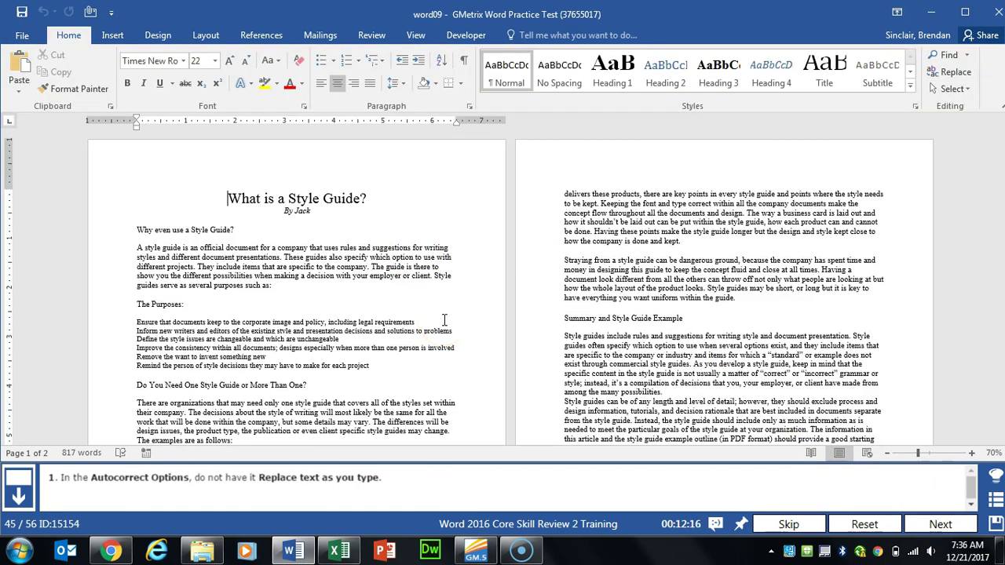
# Step: Turn off 'Replace text as you type' in the Proofing AutoCorrect options
pyautogui.click(10, 35)
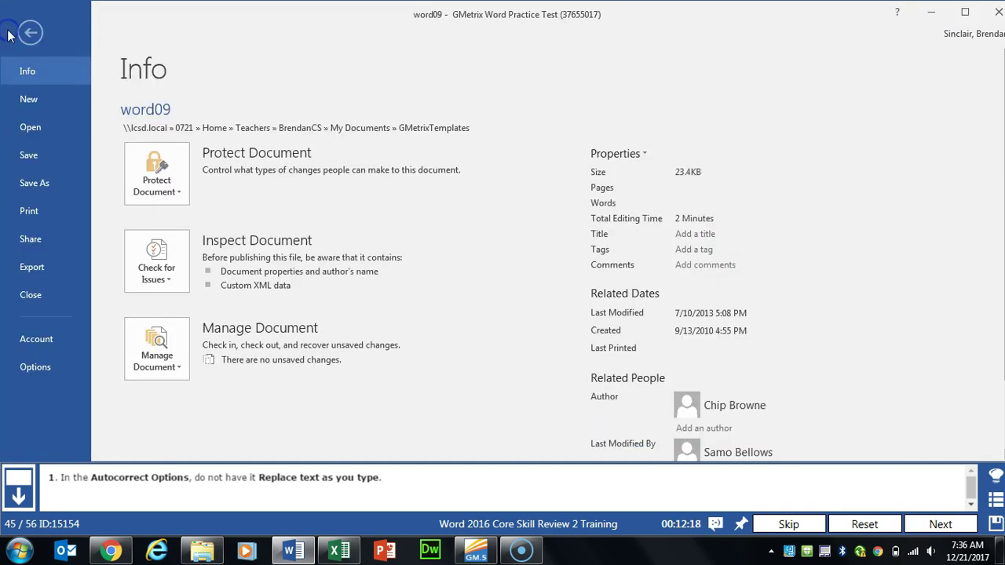
pyautogui.click(43, 371)
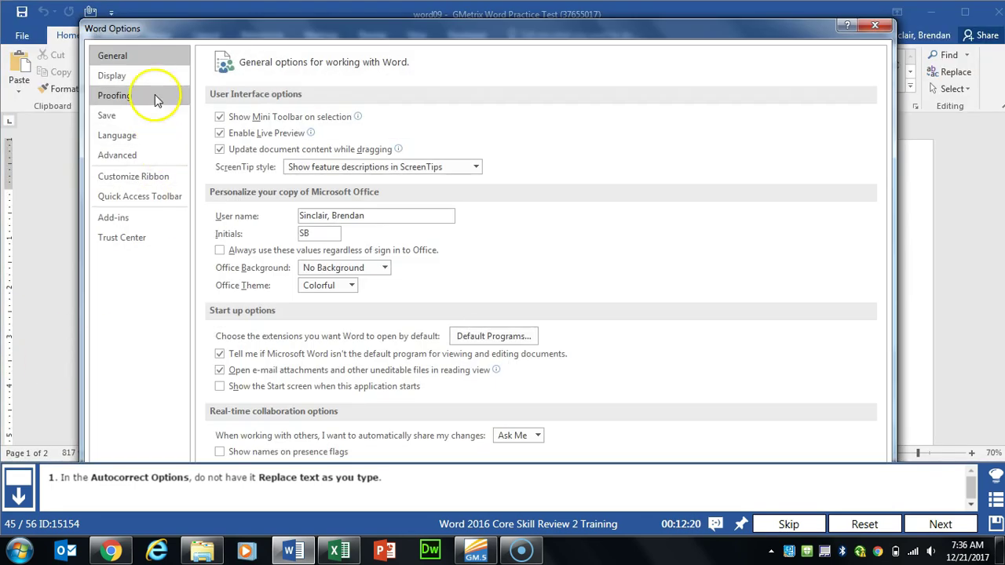
pyautogui.click(155, 98)
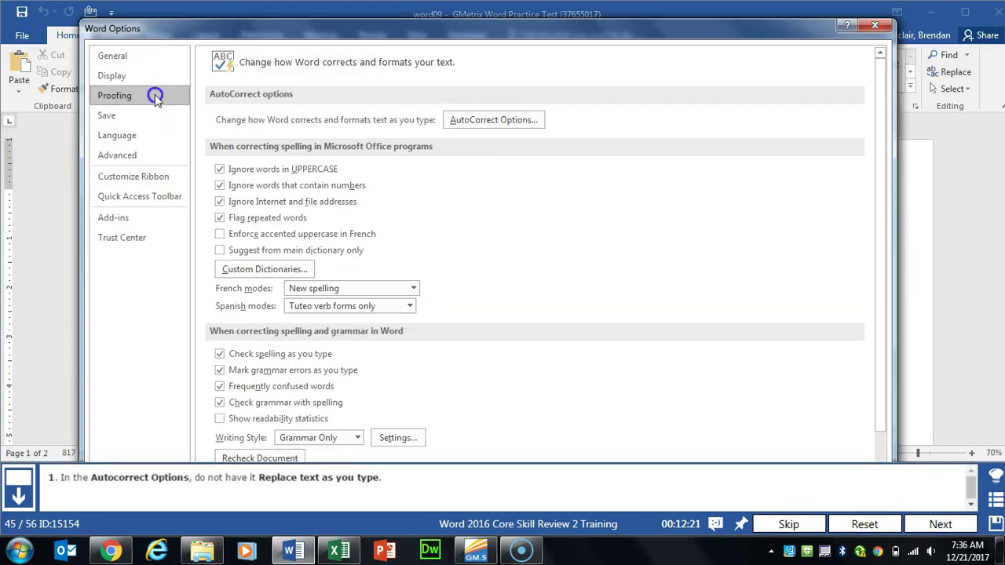
pyautogui.click(532, 124)
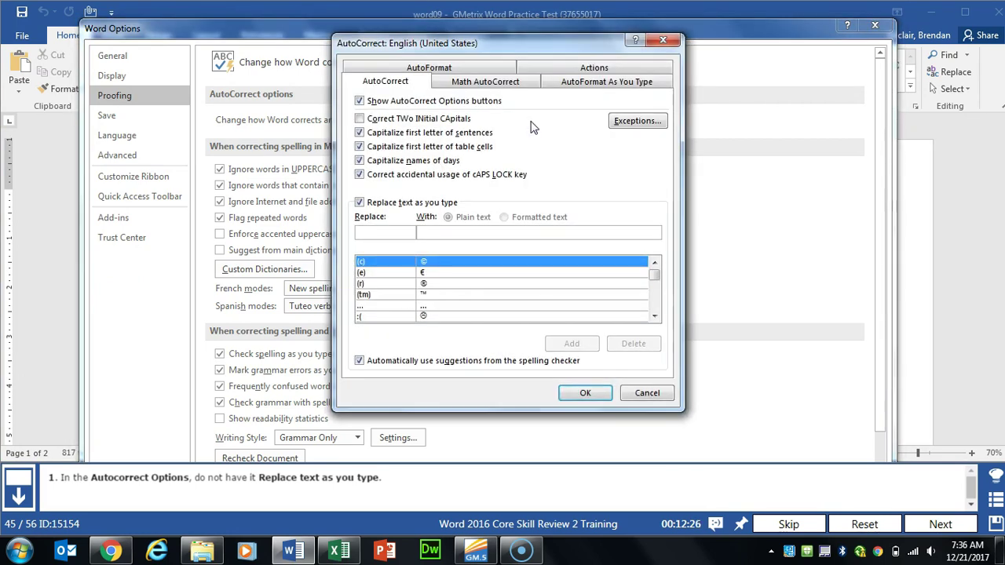
pyautogui.click(360, 203)
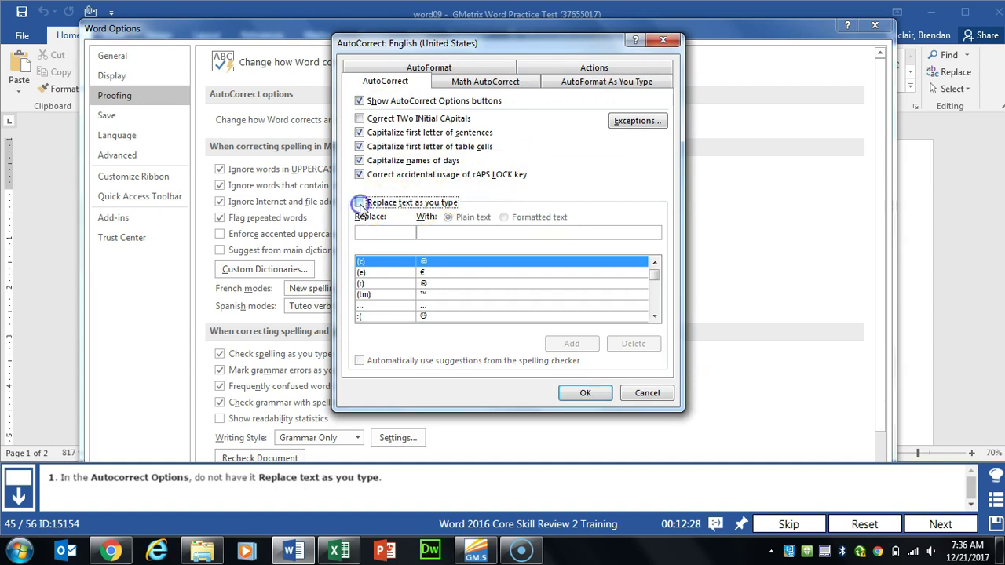
pyautogui.click(580, 394)
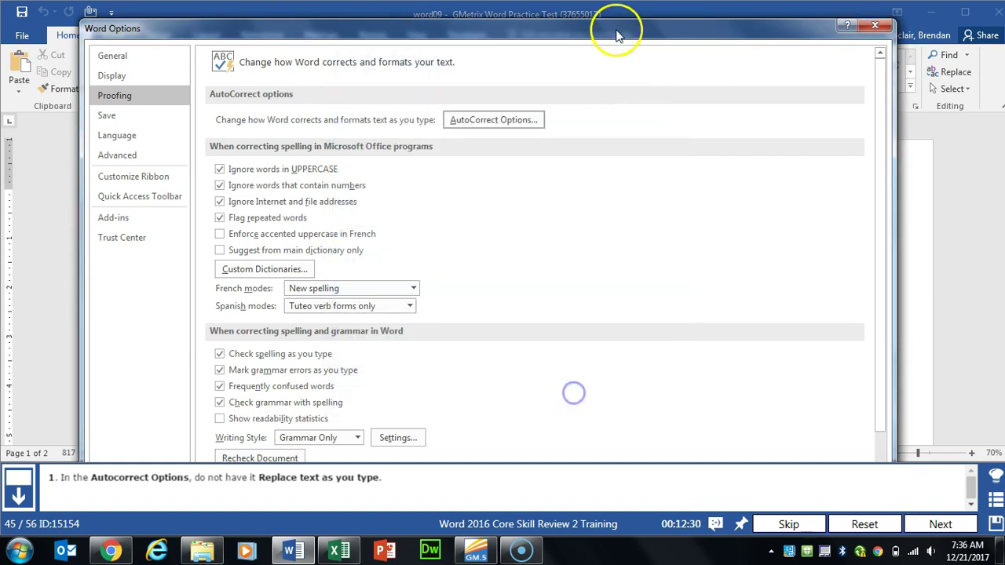
pyautogui.moveTo(618, 20); pyautogui.dragTo(635, 112)
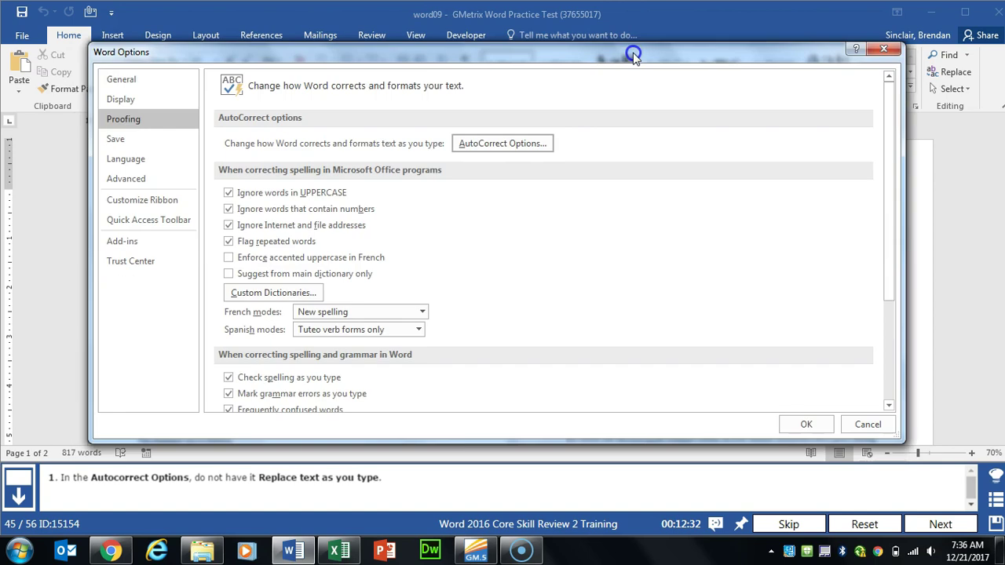
pyautogui.click(801, 423)
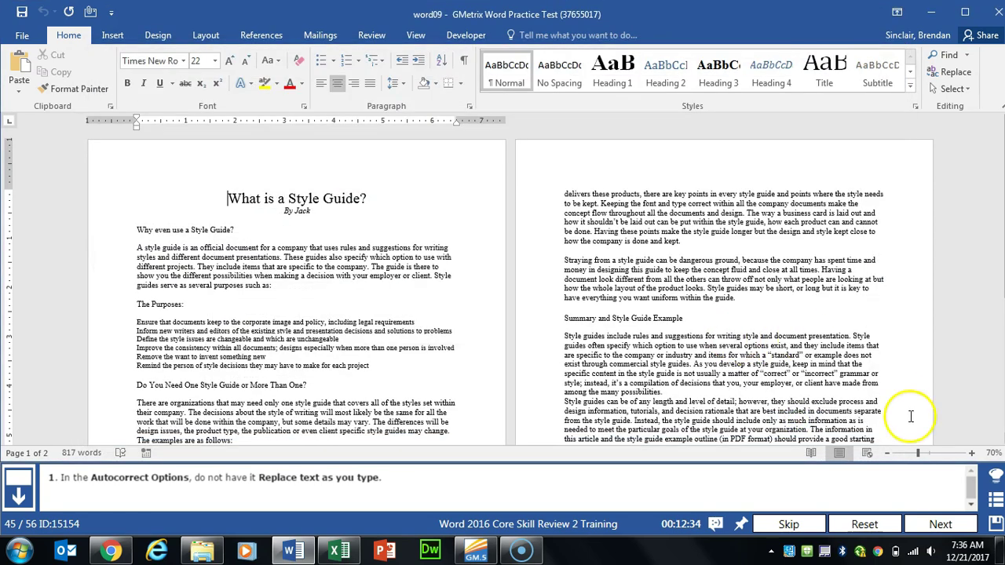
# Step: Add a Blank header to the style guide document
pyautogui.click(941, 524)
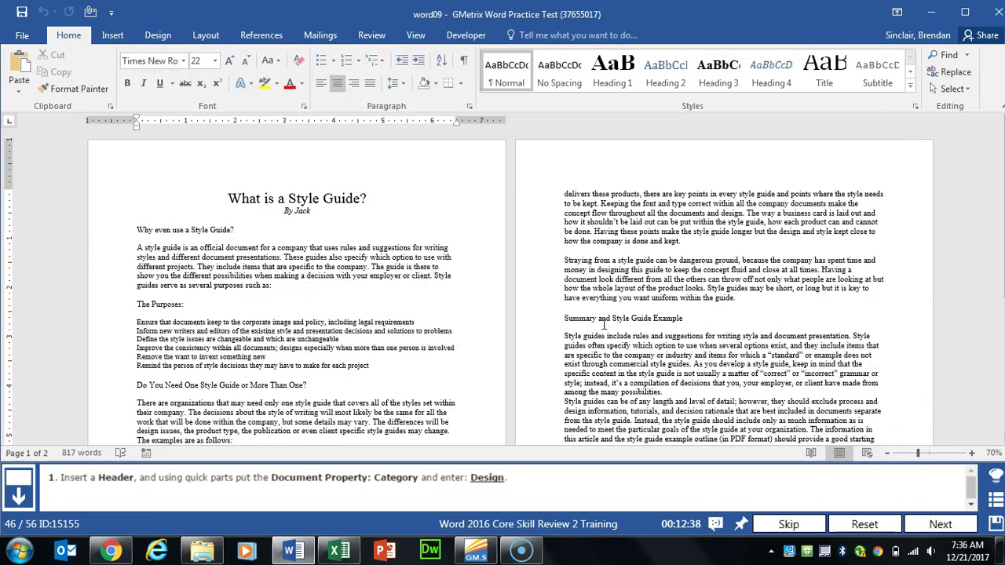
pyautogui.click(114, 35)
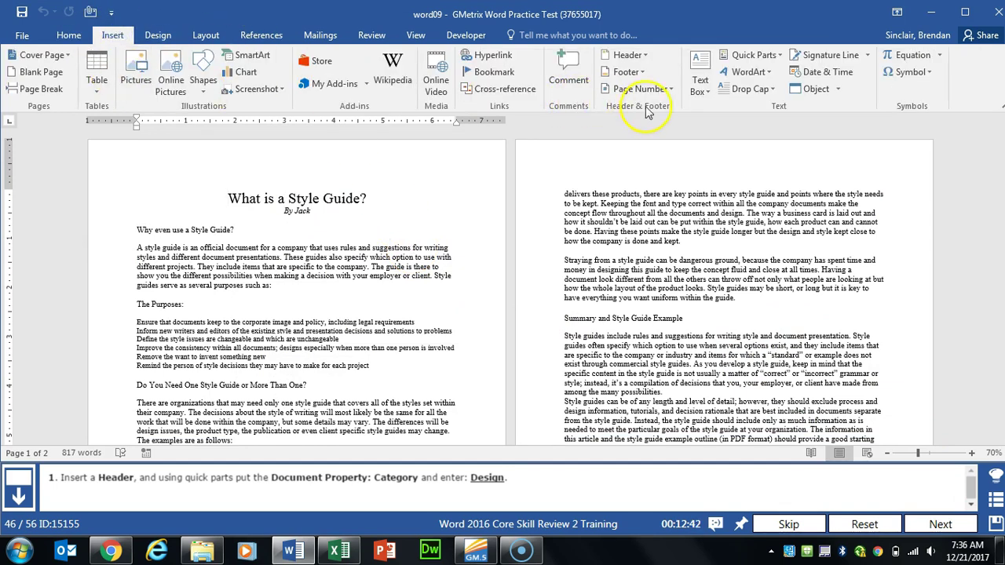
pyautogui.click(641, 56)
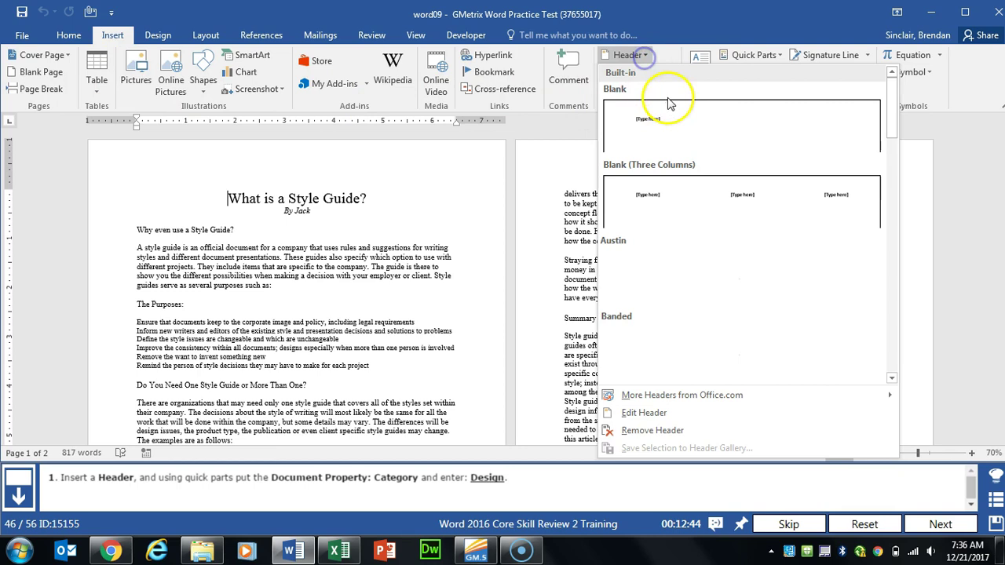
pyautogui.click(674, 130)
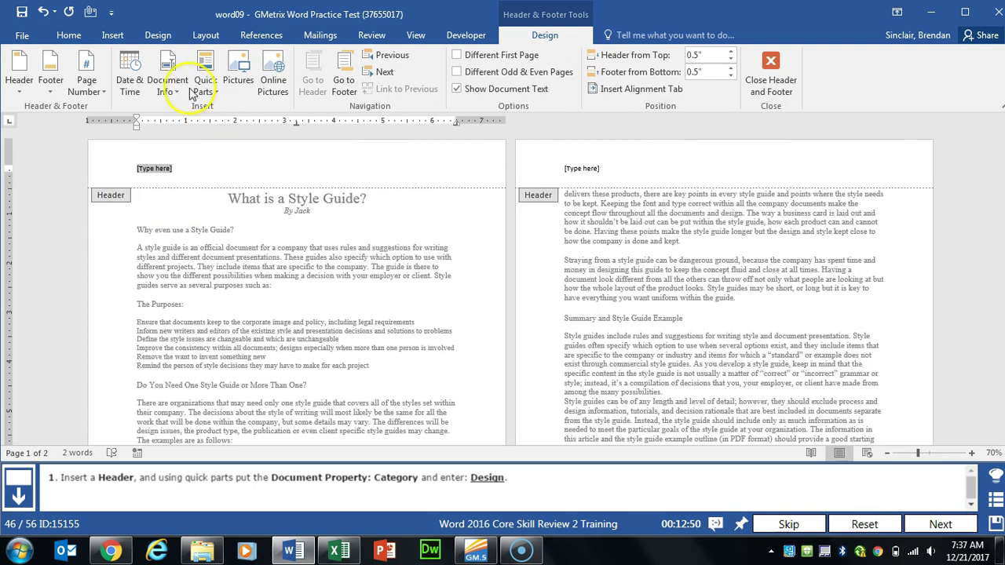
# Step: Insert the Category document property in the header, set it to 'Design', and close the header
pyautogui.click(112, 35)
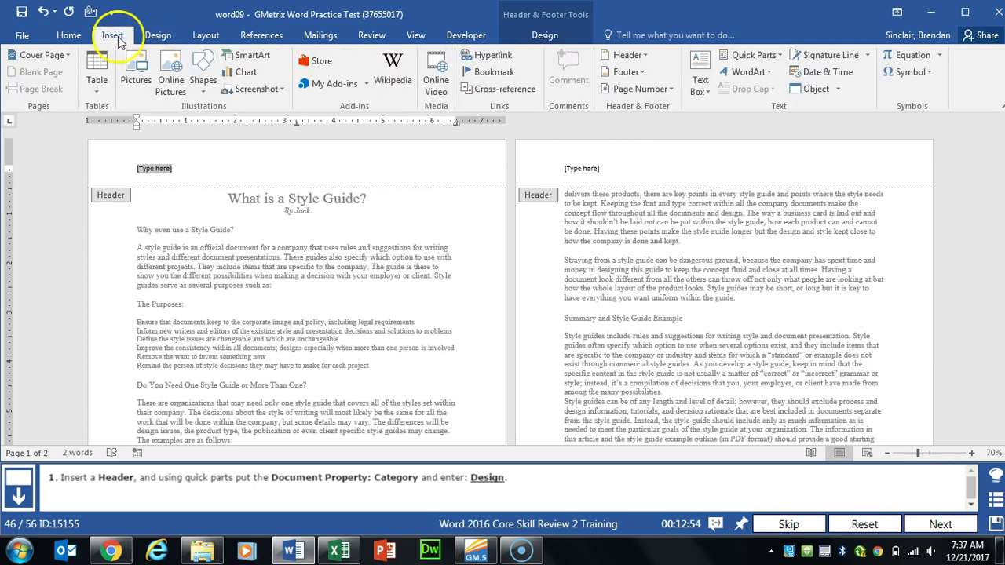
pyautogui.click(780, 56)
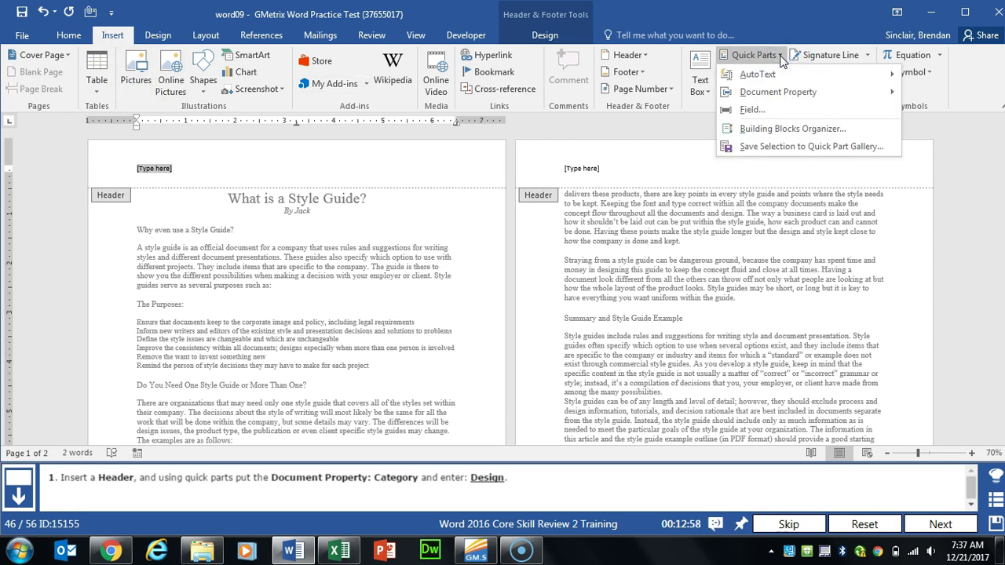
pyautogui.click(854, 91)
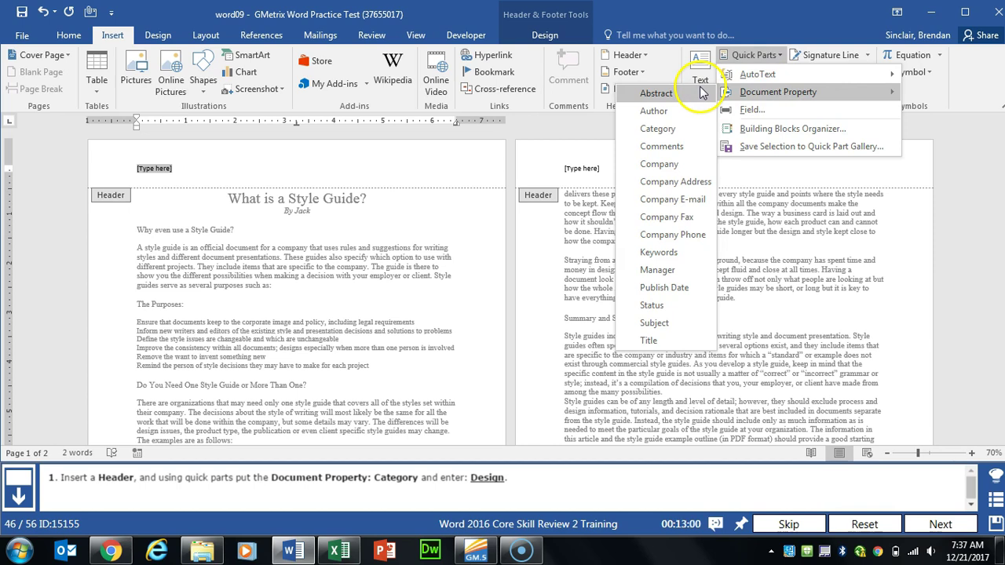
pyautogui.click(667, 128)
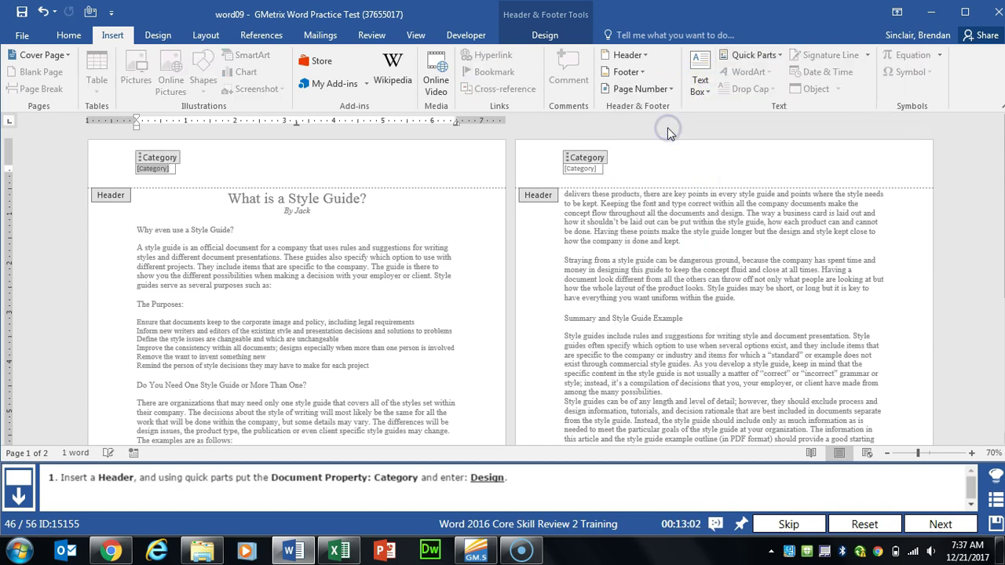
pyautogui.write('Design')
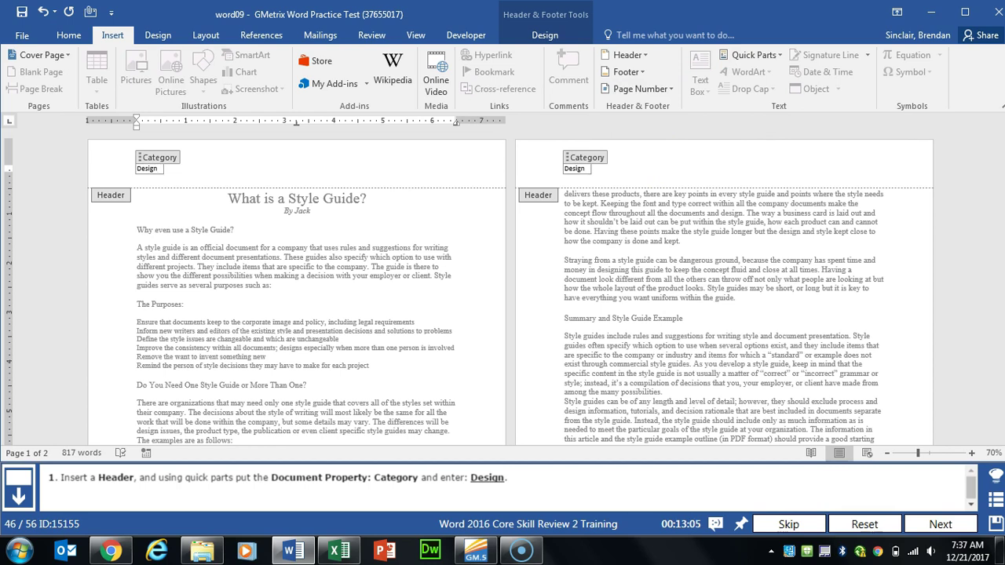
pyautogui.click(369, 180)
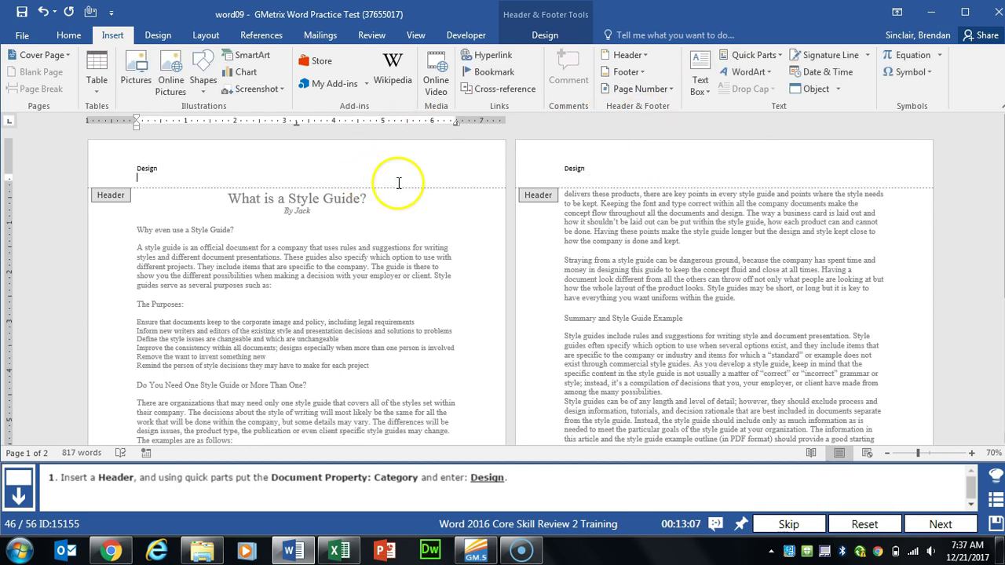
pyautogui.click(545, 34)
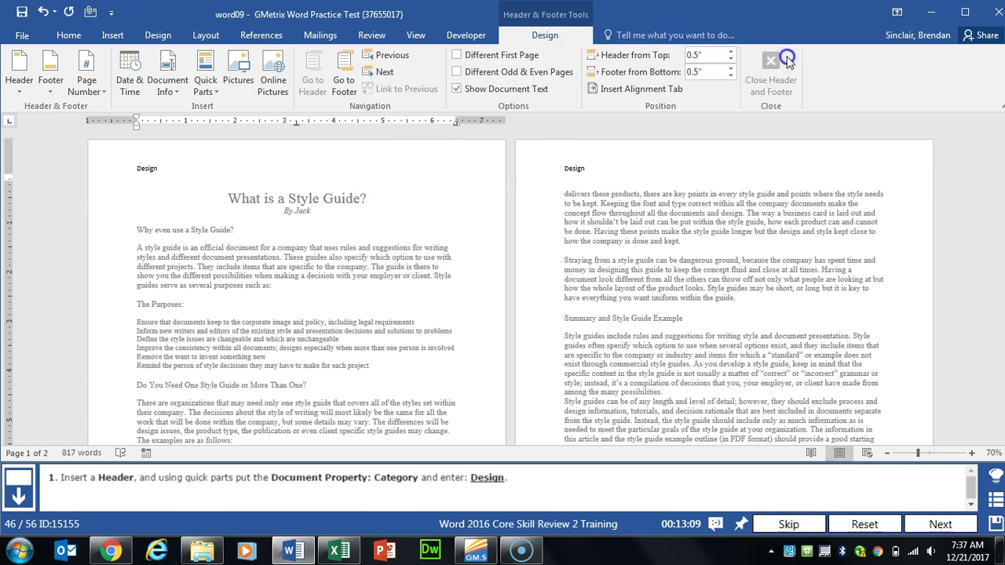
pyautogui.doubleClick(714, 249)
pyautogui.click(941, 525)
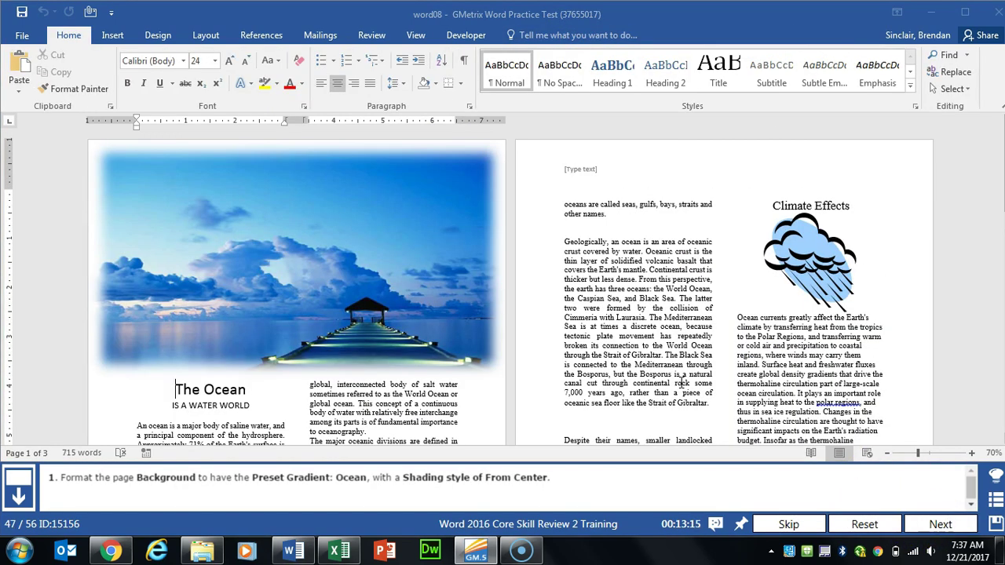
# Step: Fill the page background with the Ocean preset gradient, shaded From center
pyautogui.click(161, 36)
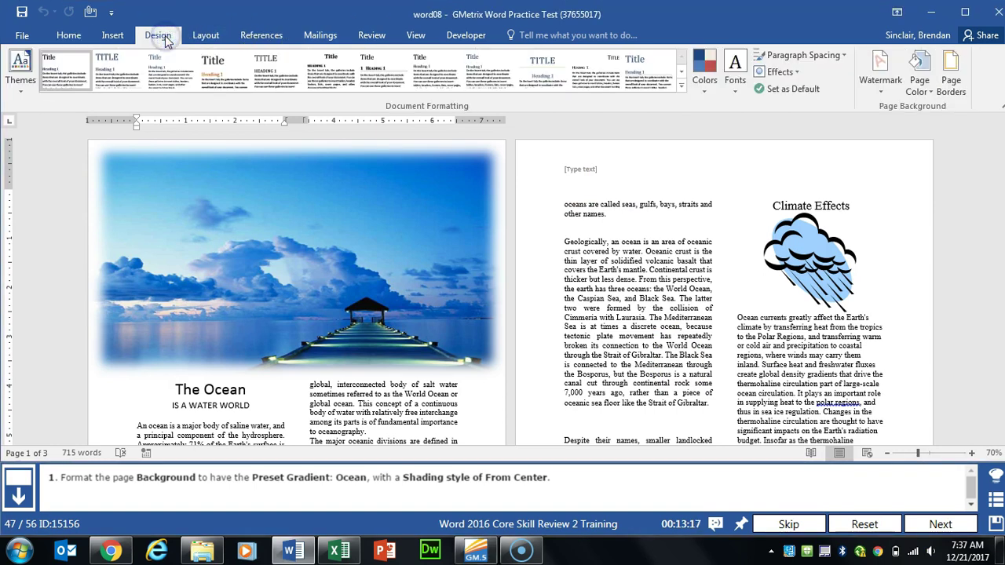
pyautogui.click(919, 85)
pyautogui.click(915, 256)
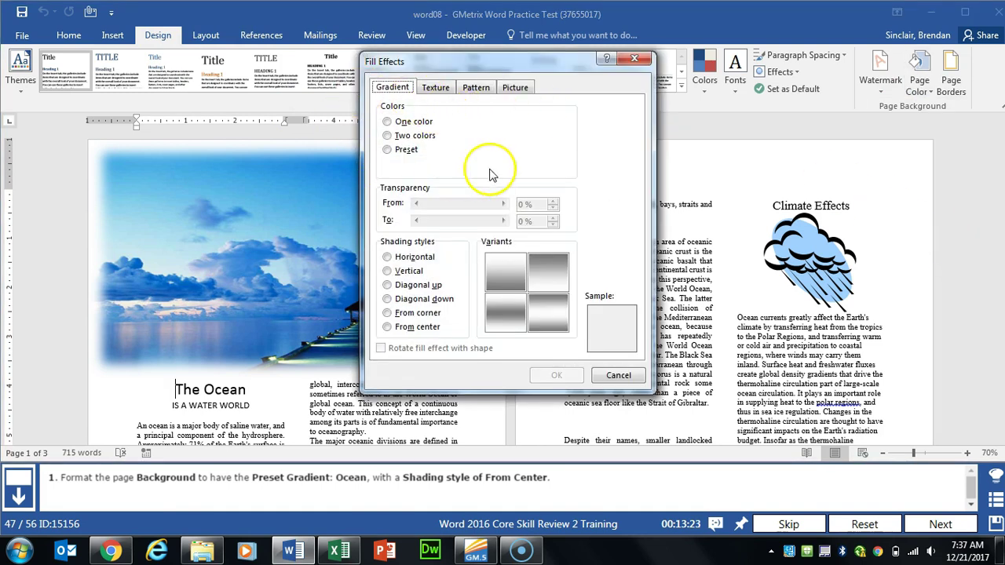
pyautogui.click(387, 150)
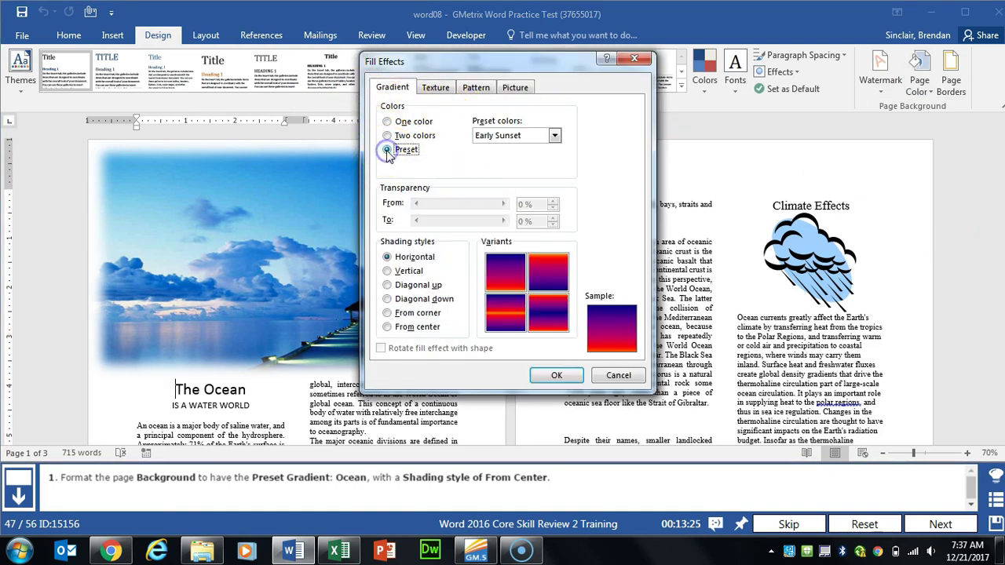
pyautogui.click(554, 135)
pyautogui.scroll(-2, 561, 166)
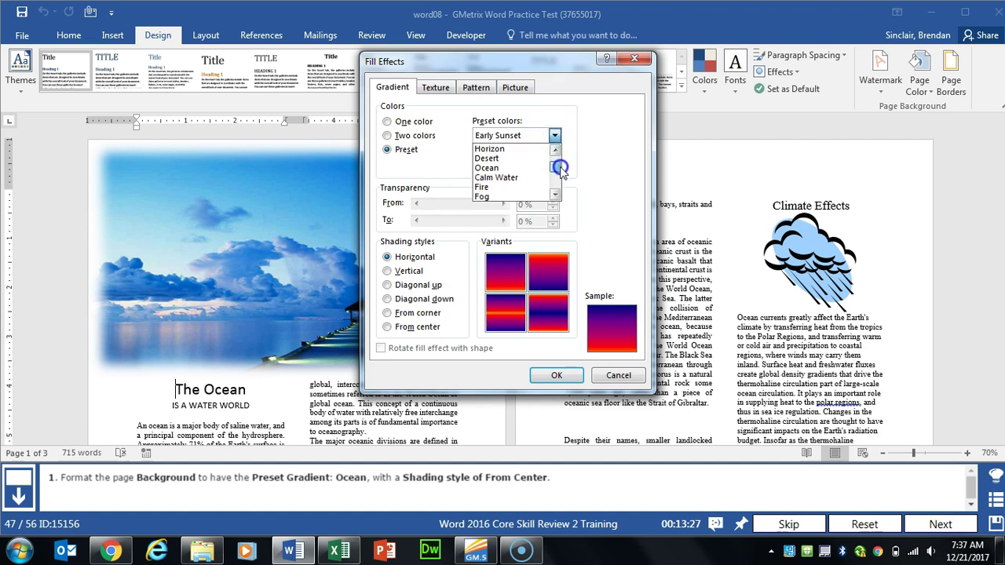
pyautogui.click(529, 168)
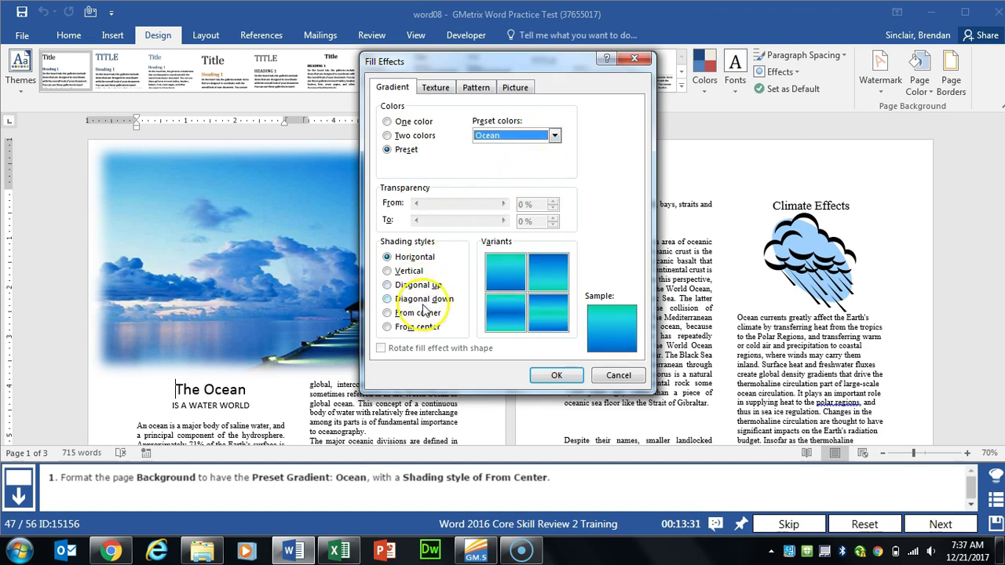
pyautogui.click(395, 327)
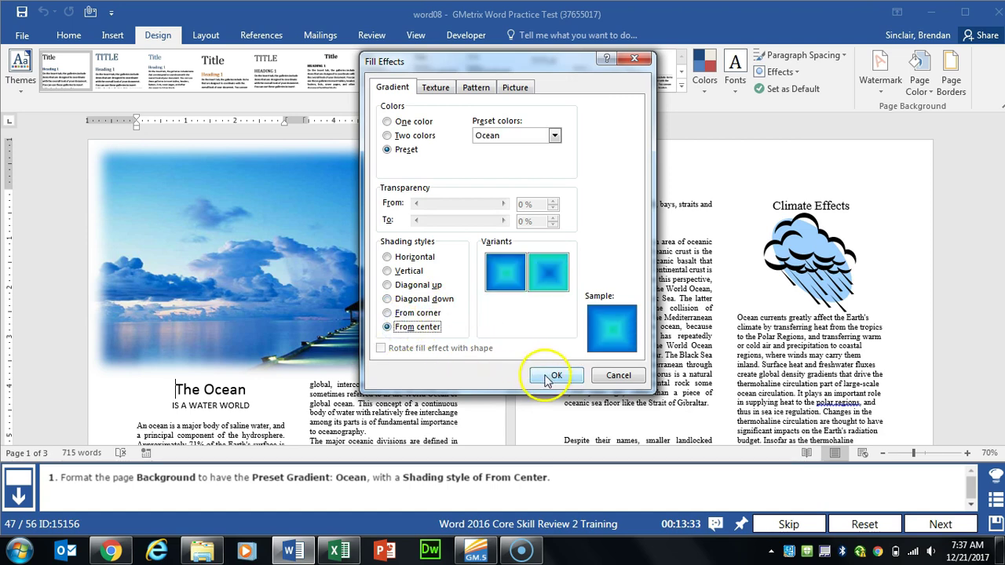
pyautogui.click(550, 376)
pyautogui.click(941, 524)
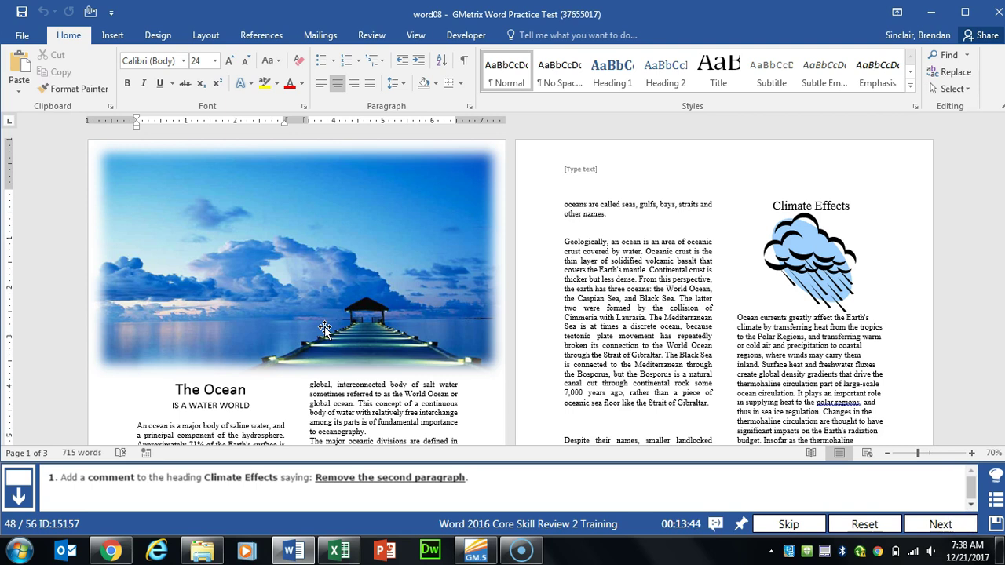
# Step: Add the comment 'Remove the second paragraph' to the Climate Effects heading, then submit the task
pyautogui.moveTo(766, 206); pyautogui.dragTo(847, 207)
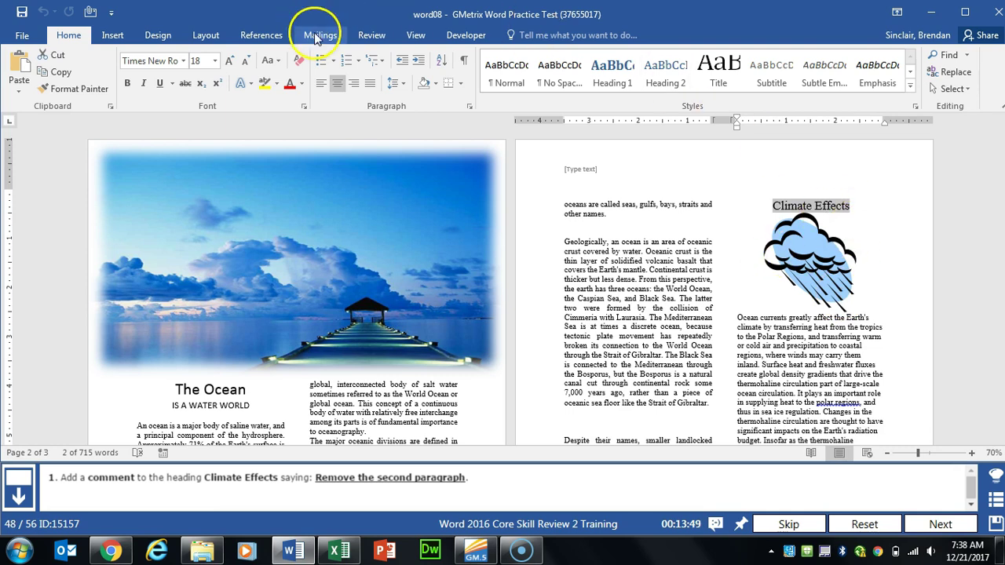
pyautogui.click(373, 35)
pyautogui.click(277, 78)
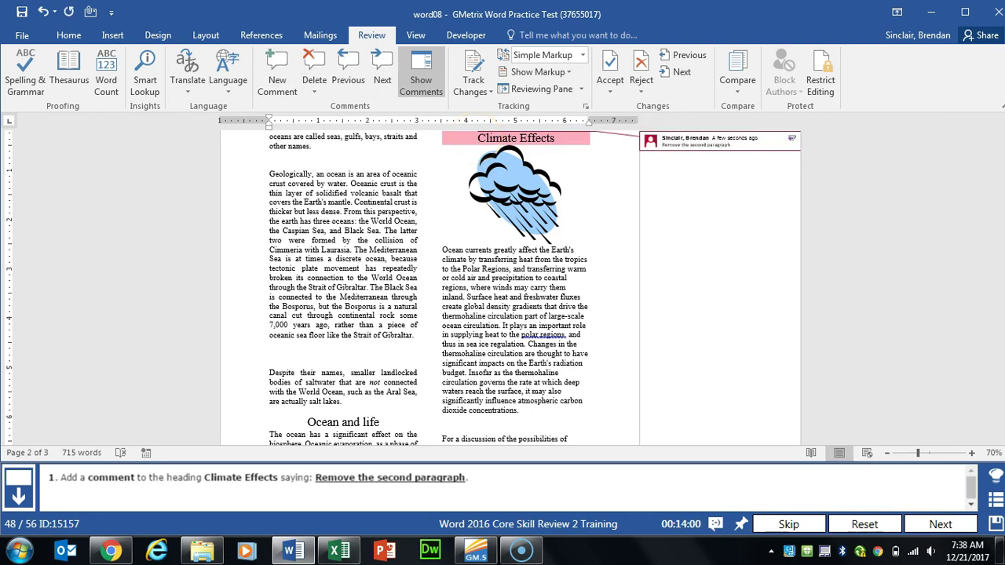
pyautogui.click(588, 218)
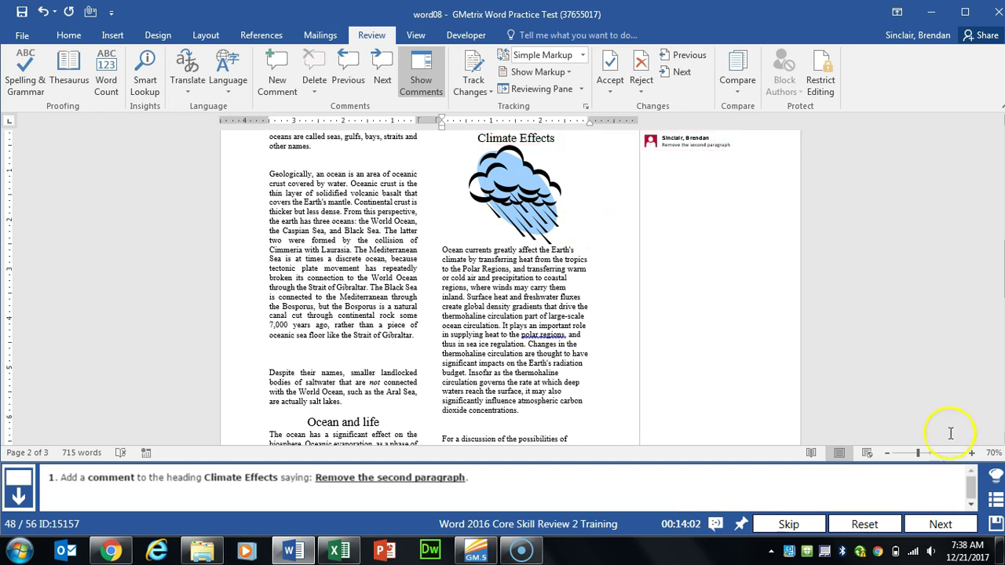
pyautogui.click(940, 524)
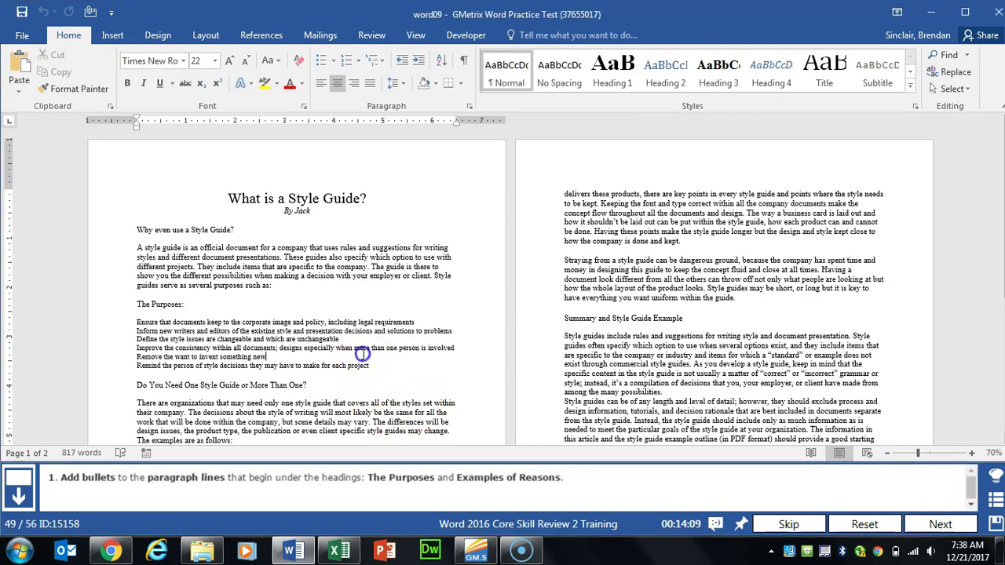
# Step: Format the six lines under The Purposes as a bulleted list
pyautogui.scroll(-4, 362, 355)
pyautogui.click(364, 353)
pyautogui.scroll(-2, 339, 341)
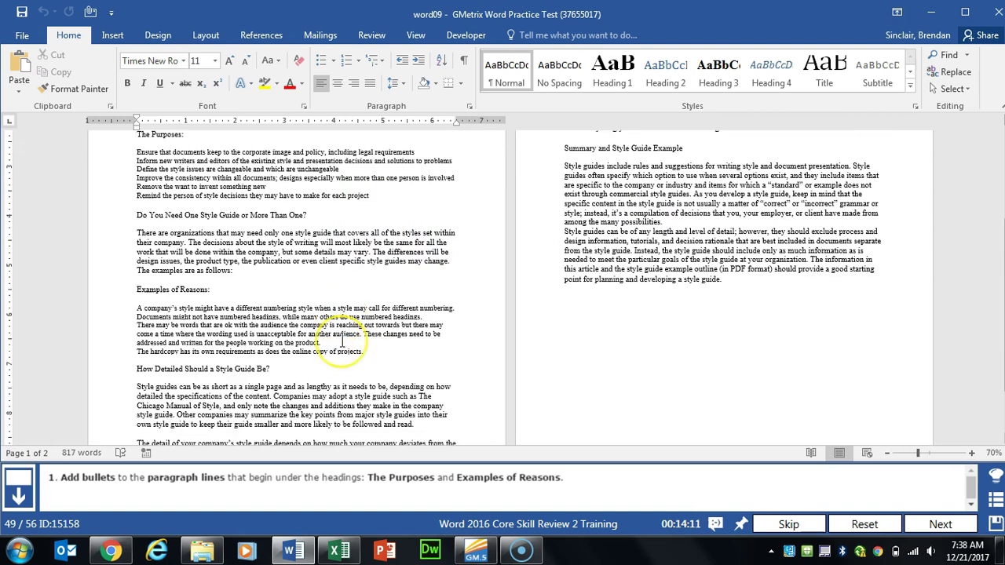
pyautogui.scroll(2, 340, 343)
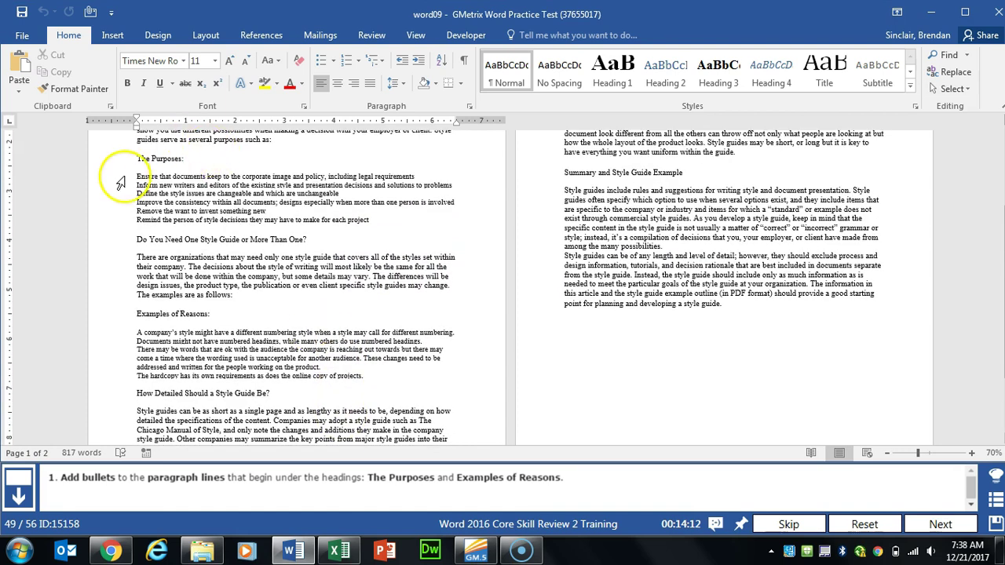
pyautogui.moveTo(130, 176); pyautogui.dragTo(385, 223)
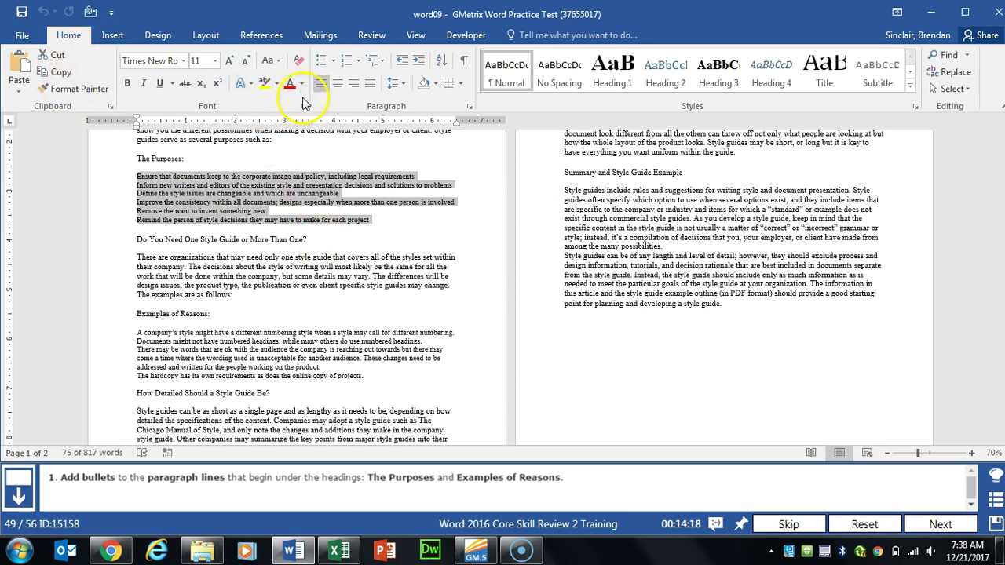
pyautogui.click(324, 62)
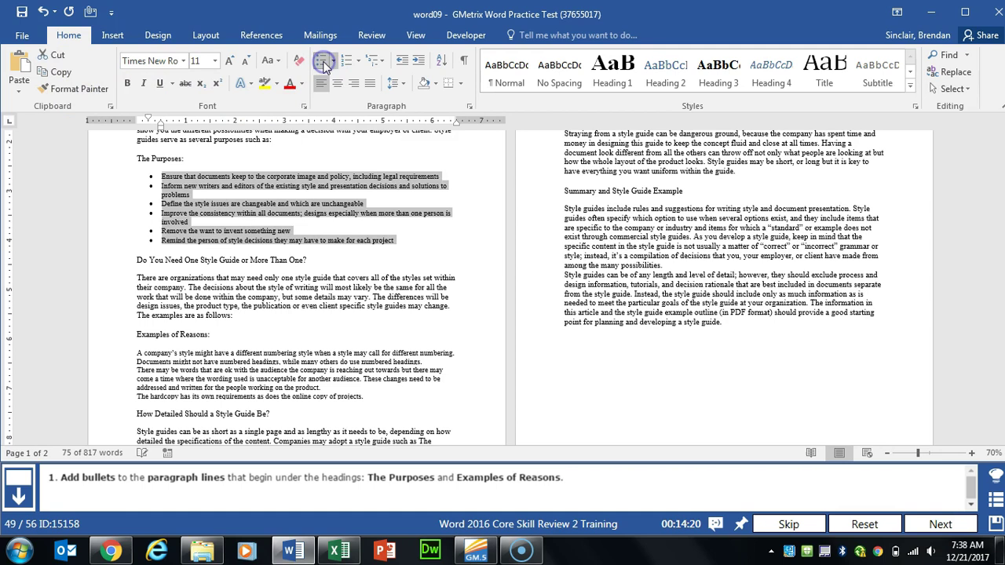
# Step: Bullet the four lines under Examples of Reasons and submit the task
pyautogui.click(246, 279)
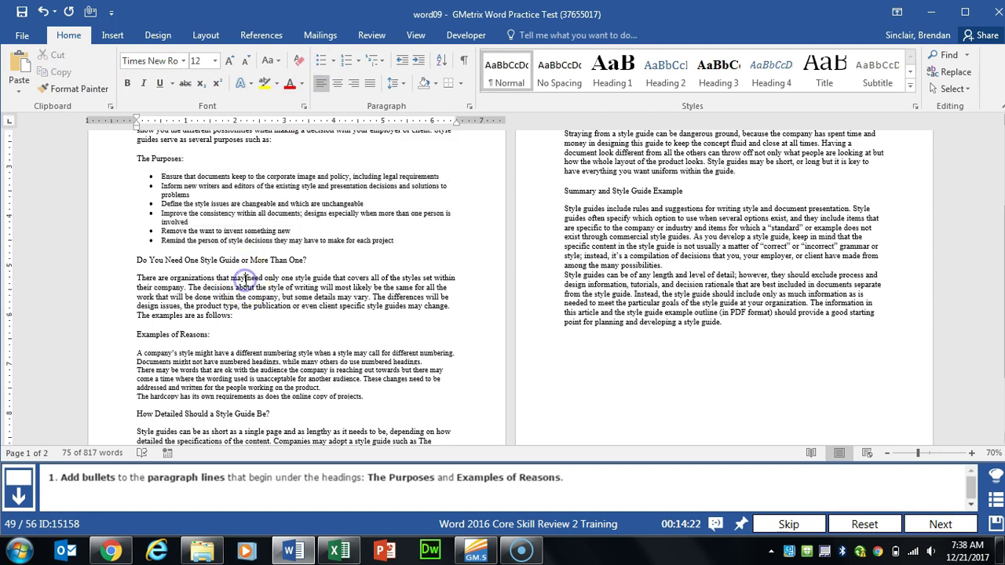
pyautogui.scroll(-3, 246, 281)
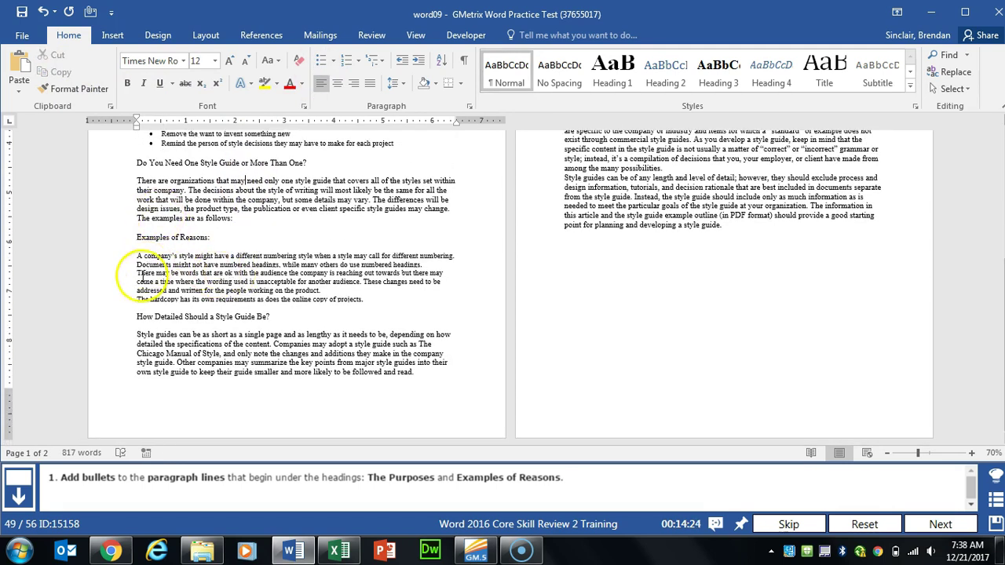
pyautogui.moveTo(134, 256); pyautogui.dragTo(392, 305)
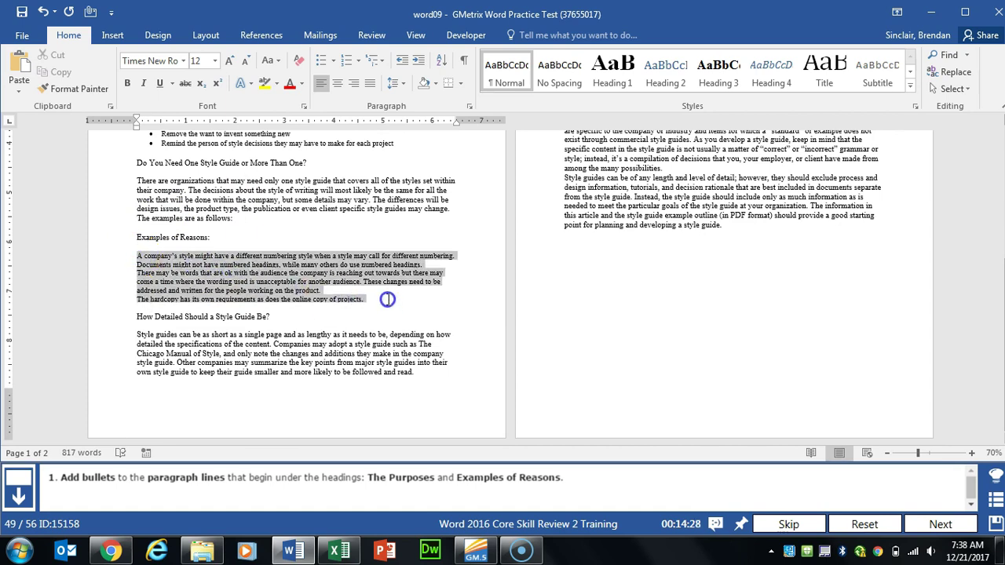
pyautogui.click(320, 61)
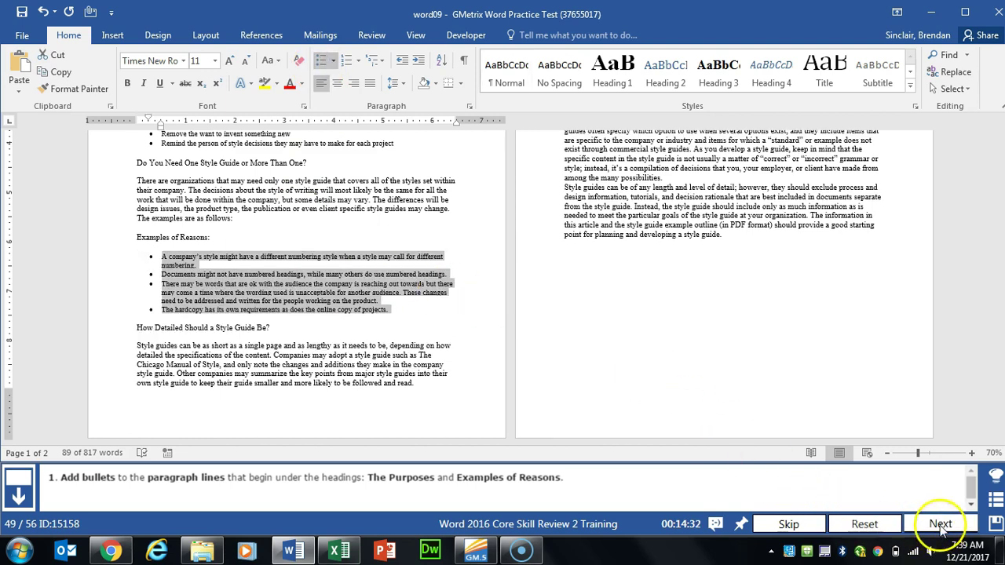
pyautogui.click(939, 524)
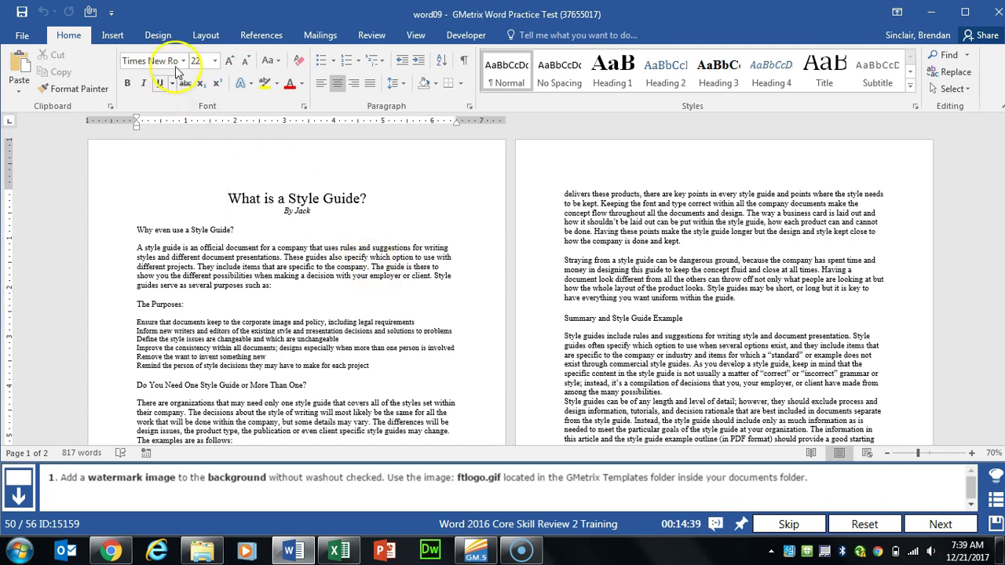
# Step: Apply ftlogo.gif from GMetrix Templates as a picture watermark without washout, then submit the task
pyautogui.click(161, 35)
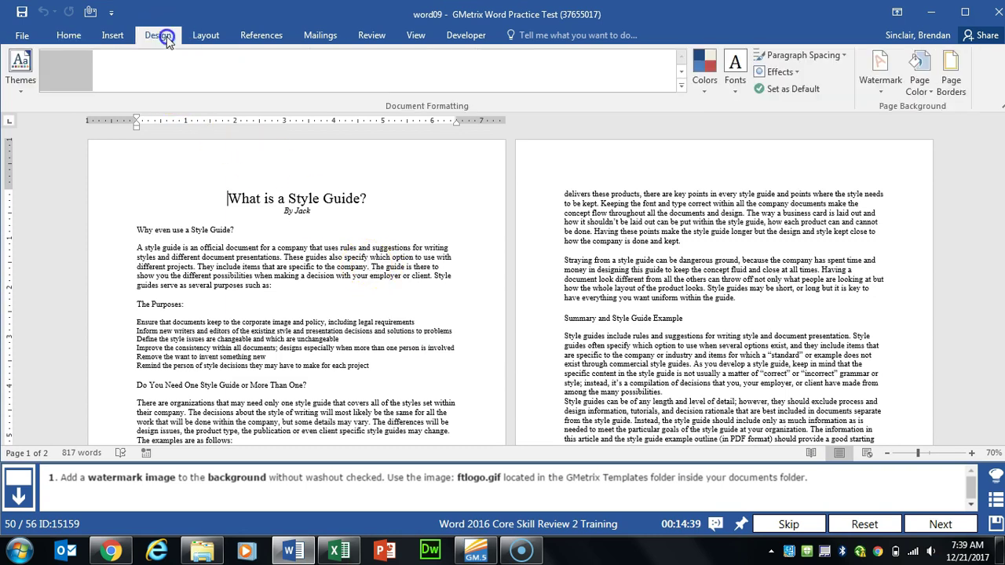
pyautogui.click(890, 93)
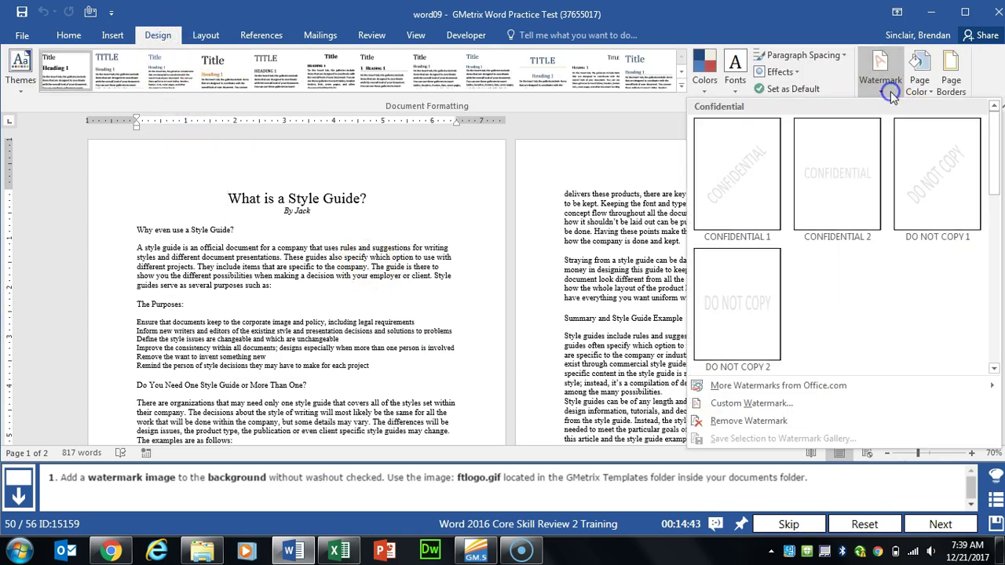
pyautogui.click(776, 403)
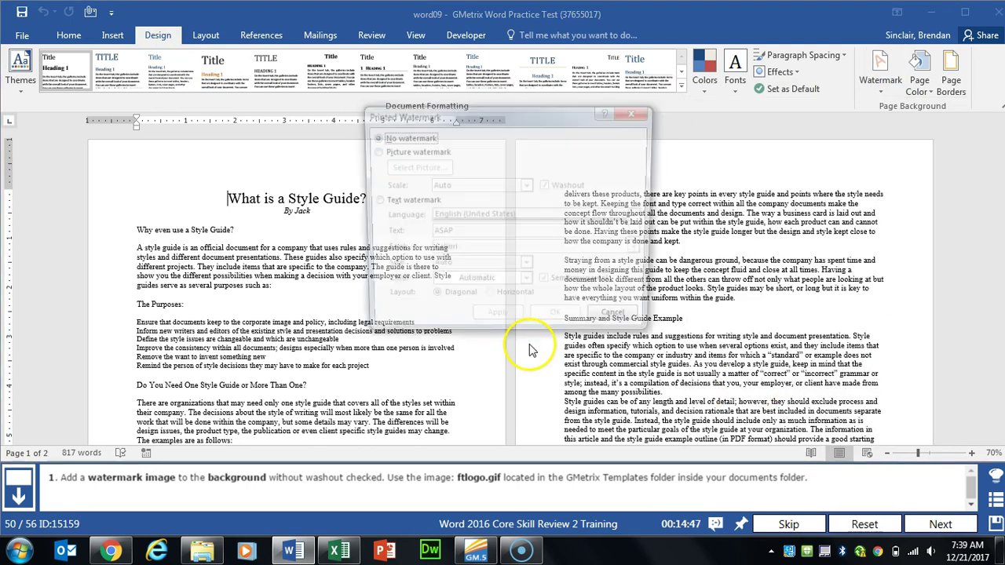
pyautogui.click(385, 151)
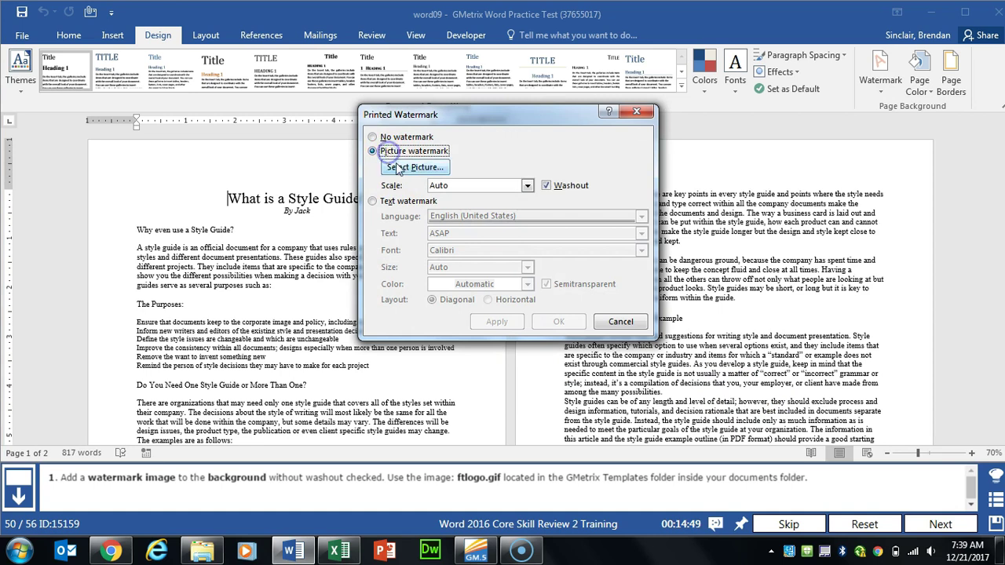
pyautogui.click(409, 168)
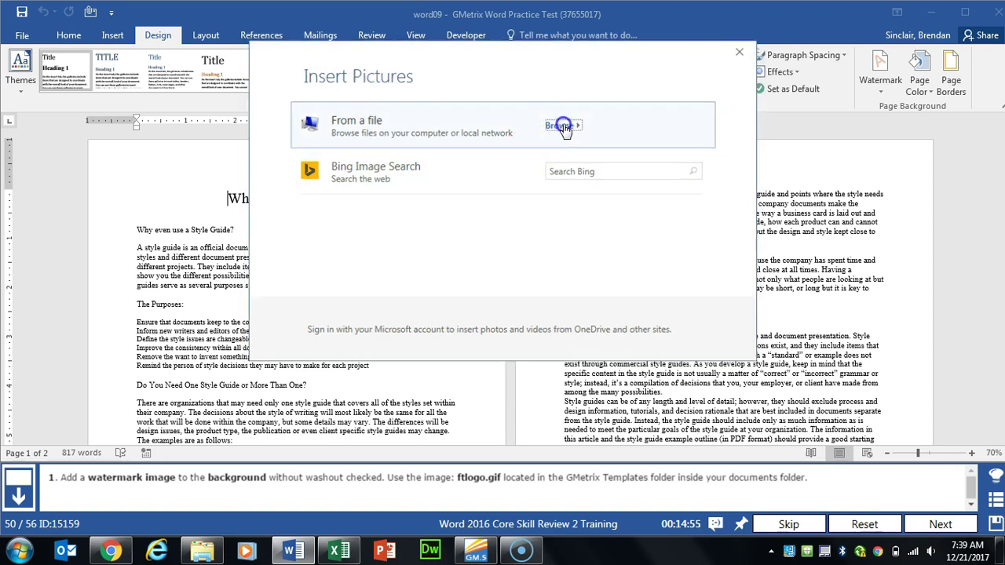
pyautogui.click(559, 128)
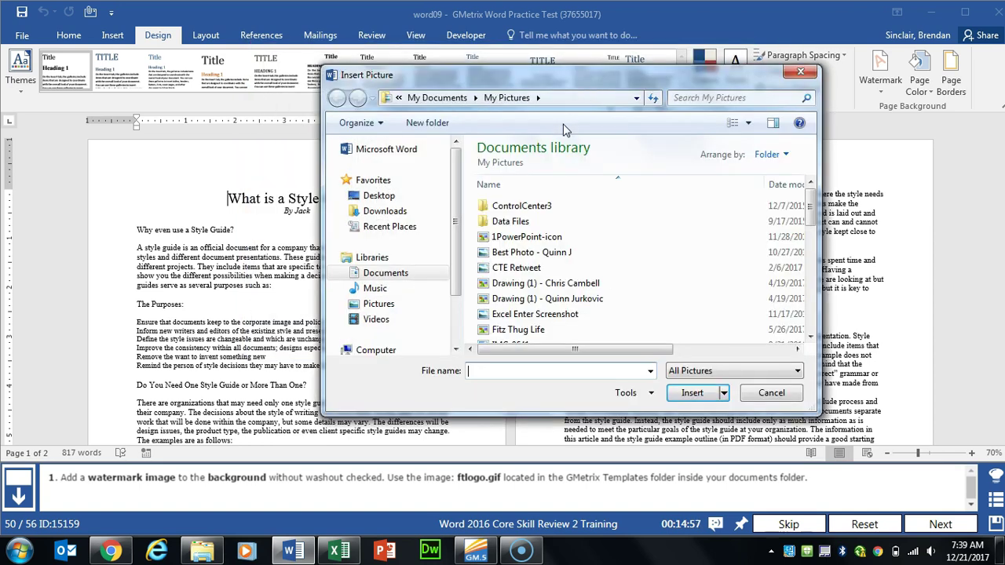
pyautogui.click(386, 272)
pyautogui.doubleClick(525, 267)
pyautogui.click(525, 205)
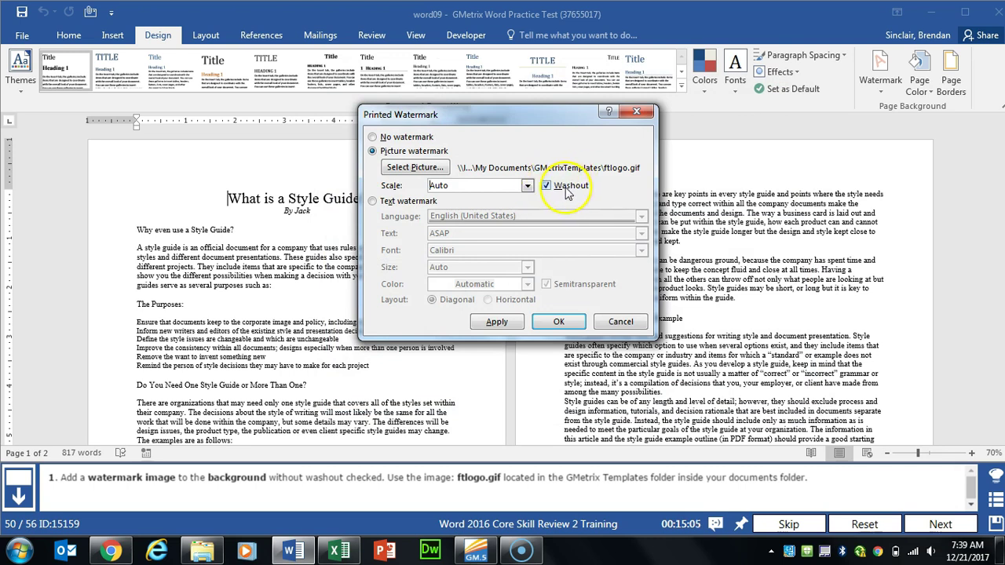
pyautogui.click(497, 322)
pyautogui.click(621, 322)
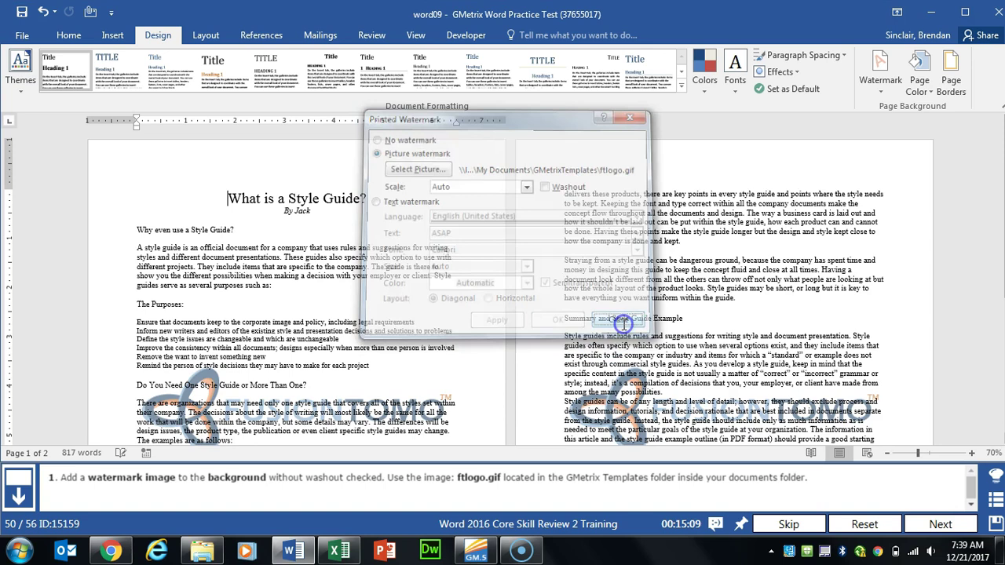
pyautogui.click(952, 524)
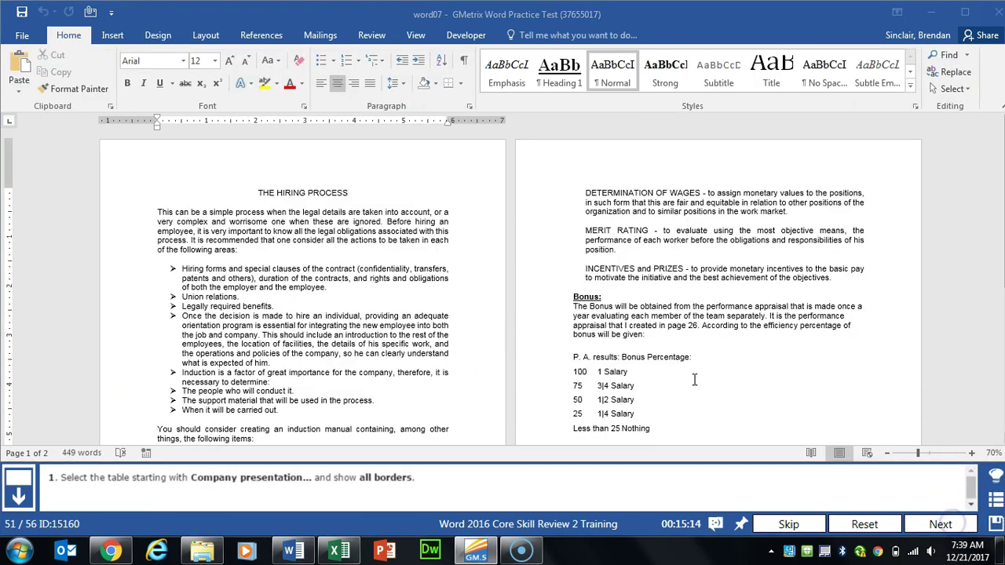
# Step: Give the whole Company presentation table All Borders, then submit the task
pyautogui.click(440, 325)
pyautogui.scroll(-5, 440, 326)
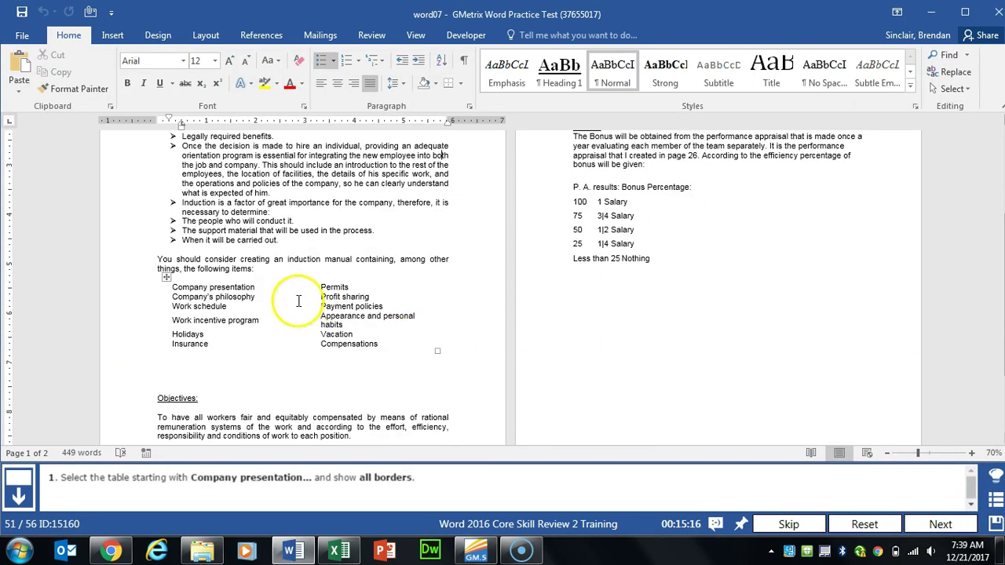
pyautogui.click(168, 286)
pyautogui.click(167, 278)
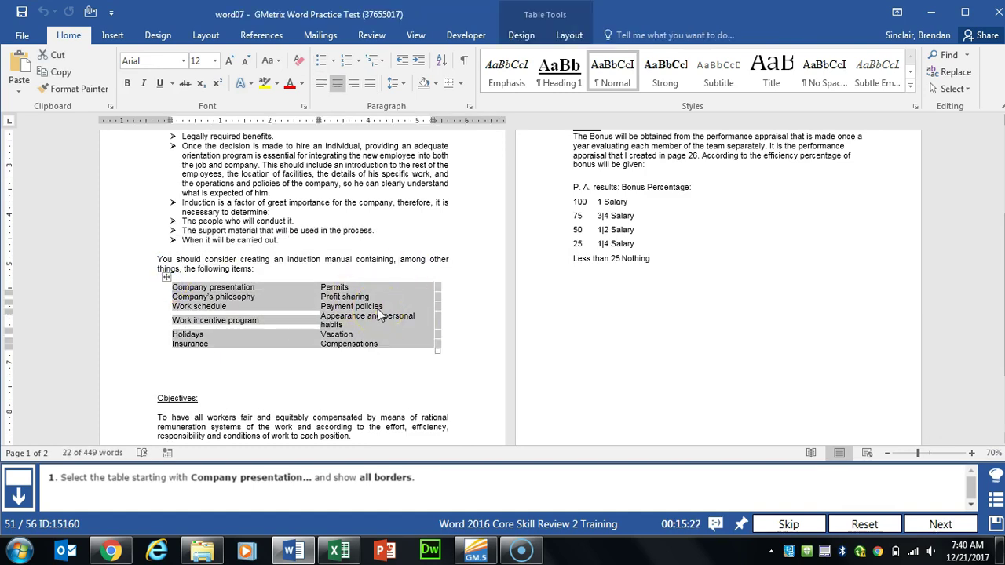
pyautogui.click(570, 36)
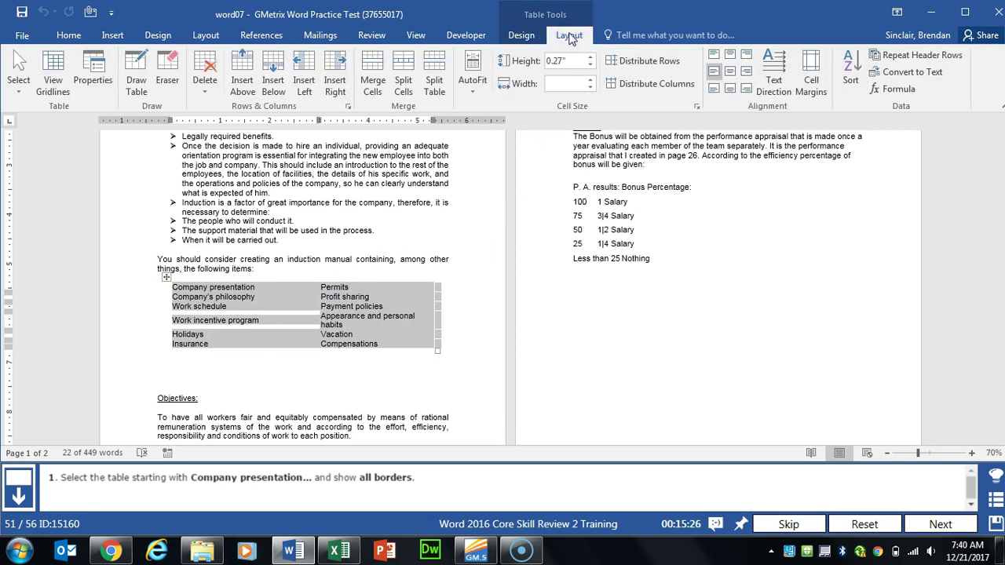
pyautogui.click(520, 35)
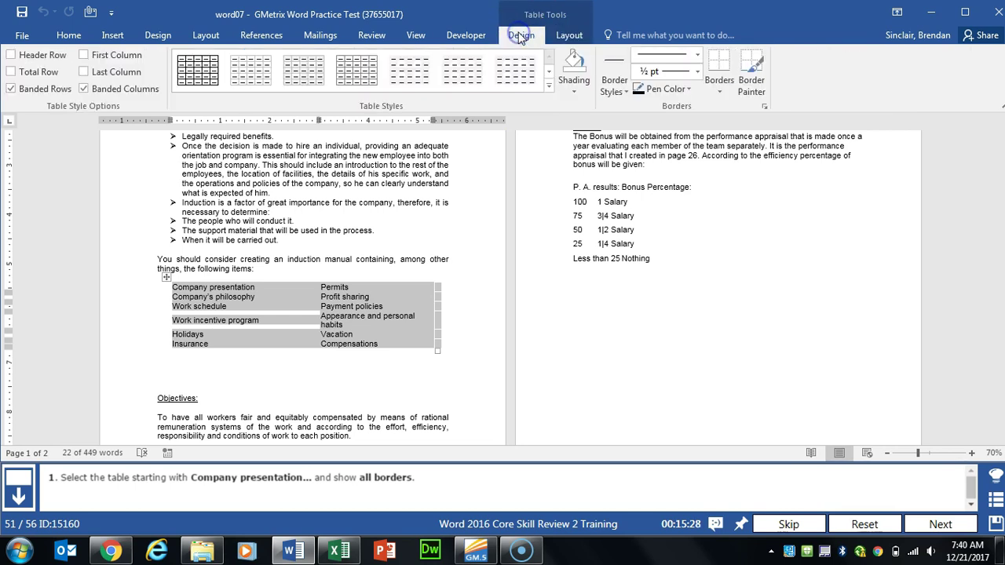
pyautogui.click(722, 92)
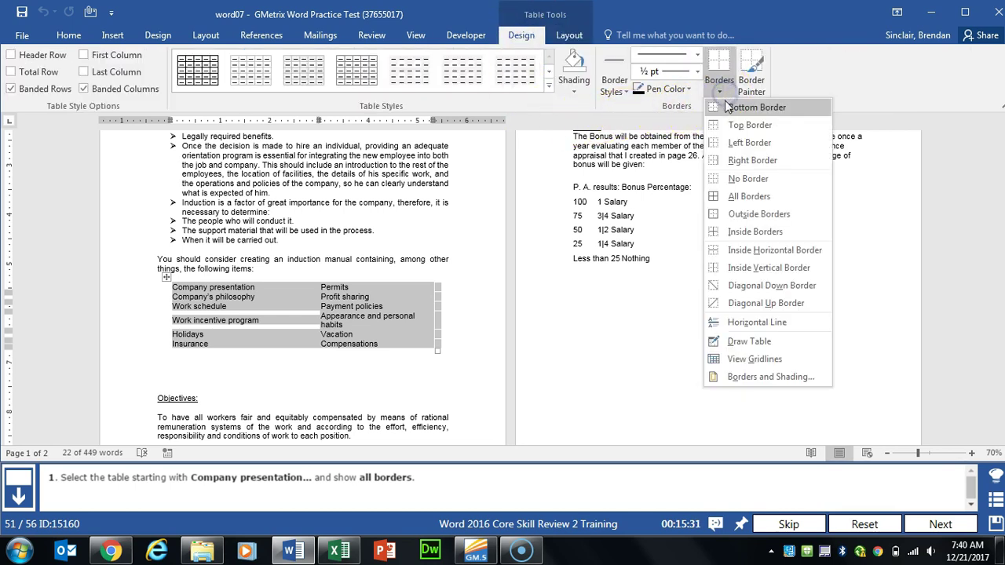
pyautogui.click(769, 198)
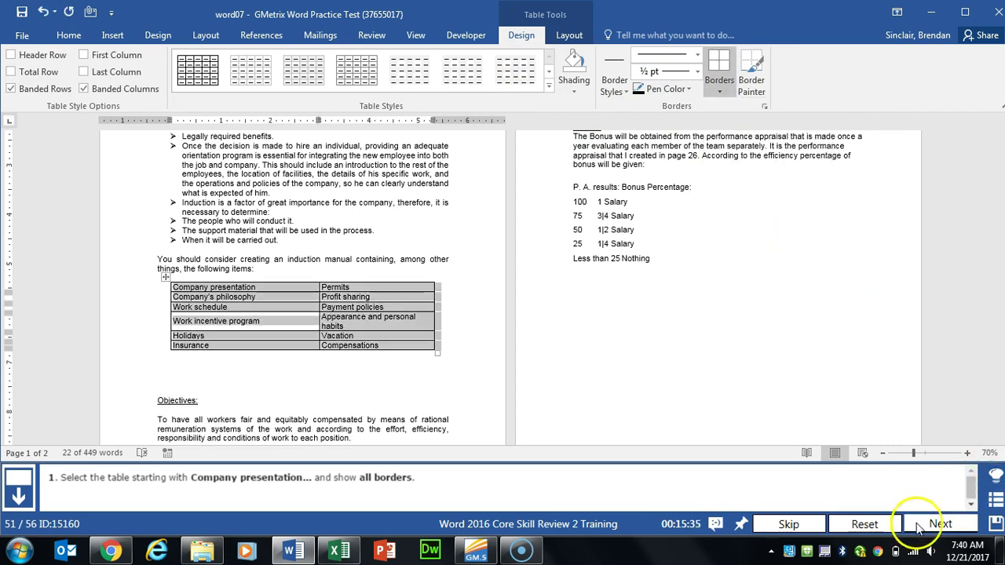
pyautogui.click(916, 525)
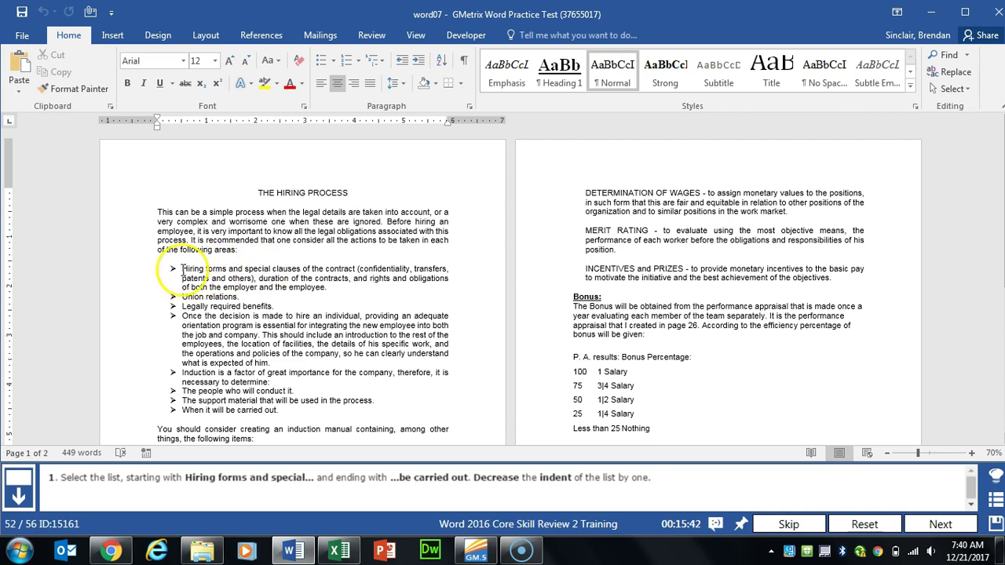
# Step: Decrease the indent of the Hiring forms list by one level, then submit the task
pyautogui.moveTo(182, 268); pyautogui.dragTo(291, 374)
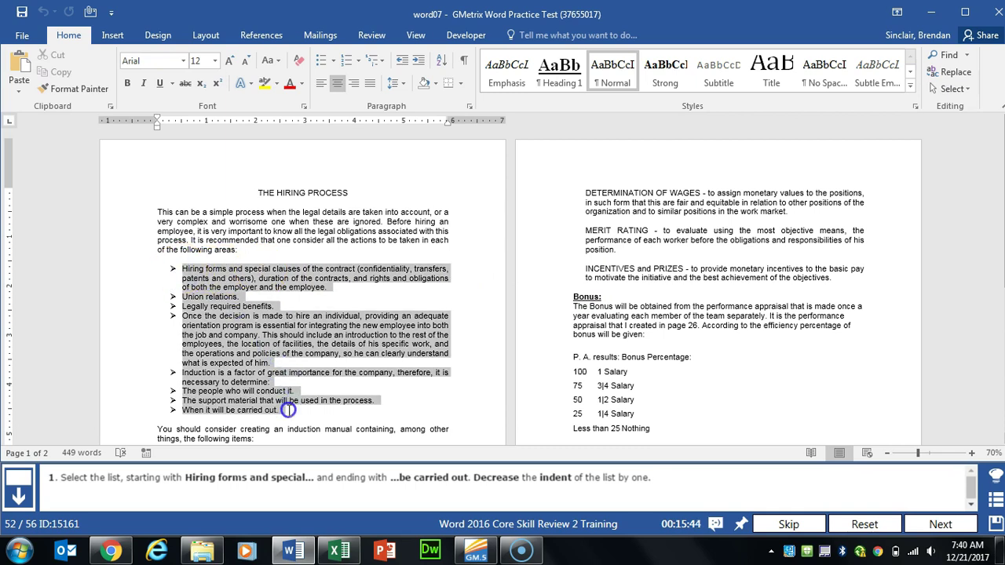
pyautogui.moveTo(288, 410); pyautogui.dragTo(289, 410)
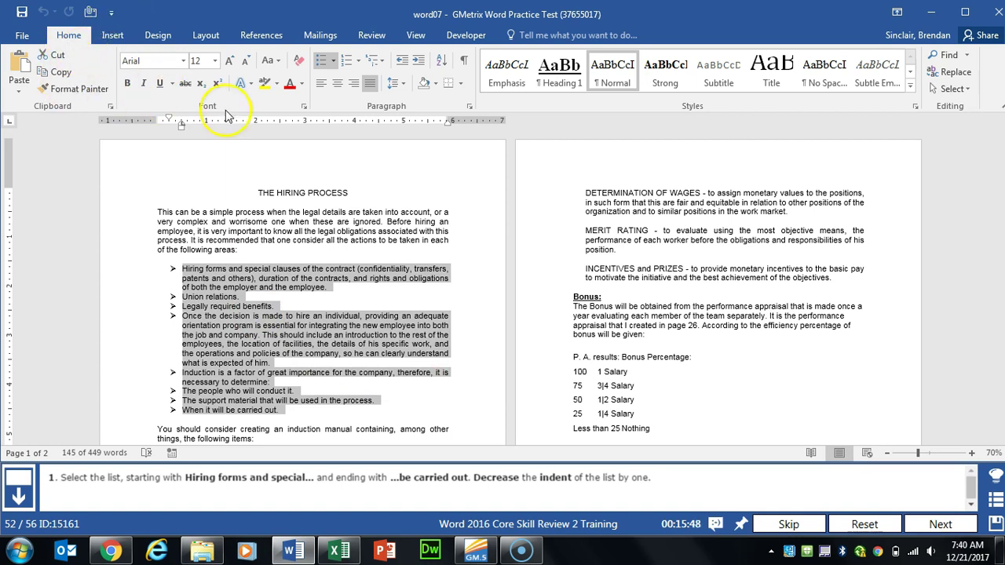
pyautogui.click(404, 63)
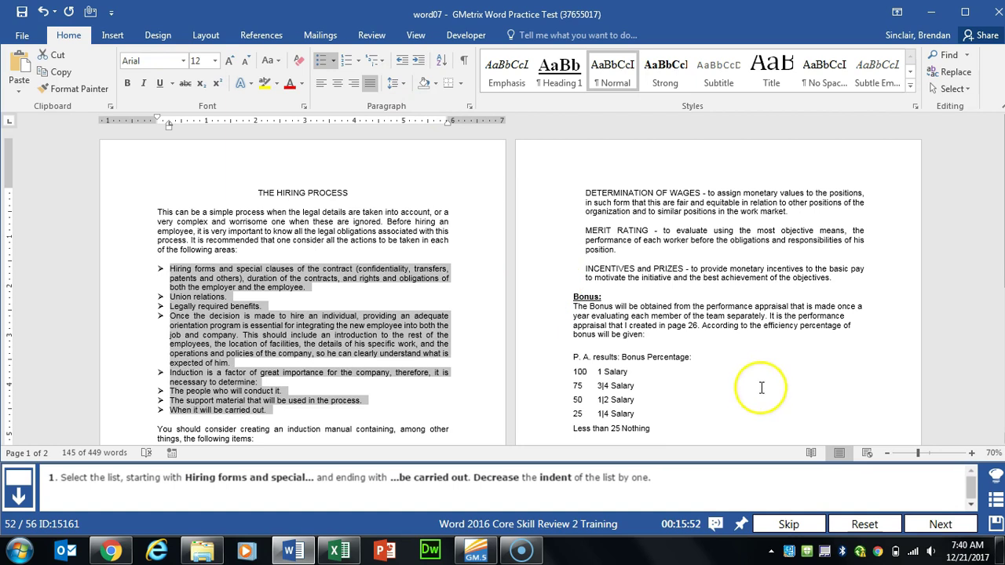
pyautogui.click(934, 524)
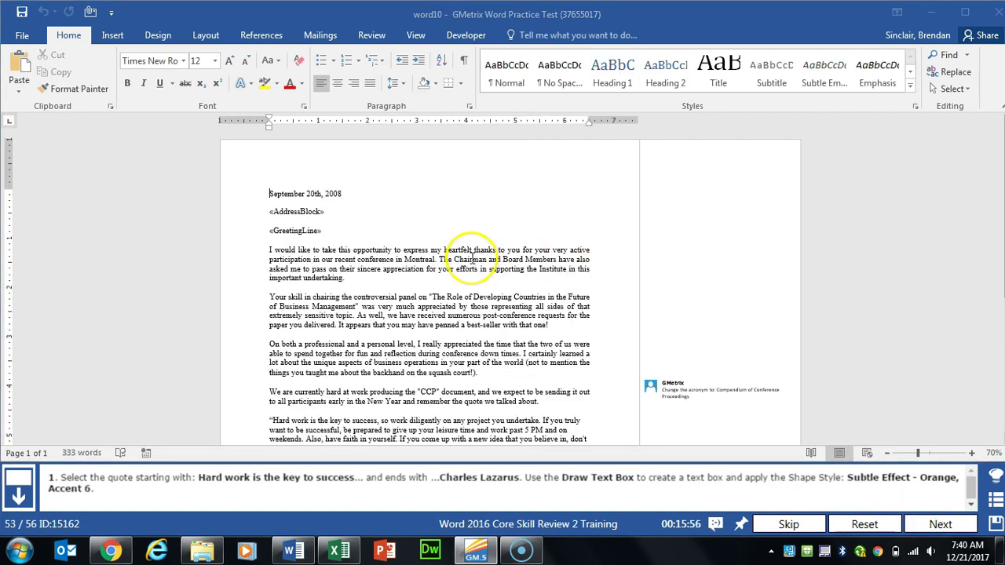
# Step: Wrap the selected Hard work quote paragraph in a drawn text box
pyautogui.click(474, 261)
pyautogui.scroll(-5, 474, 261)
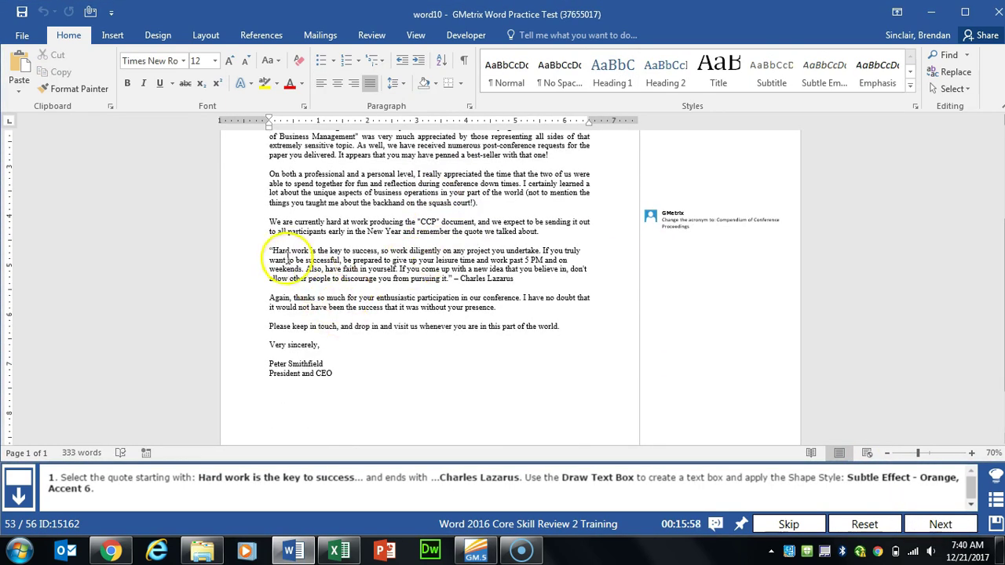
pyautogui.moveTo(269, 249); pyautogui.dragTo(513, 278)
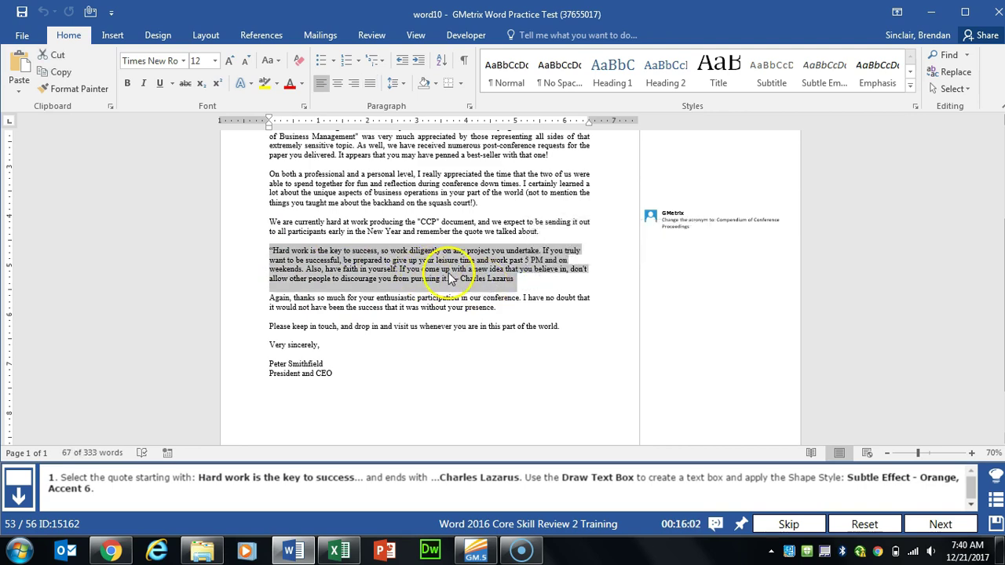
pyautogui.click(119, 37)
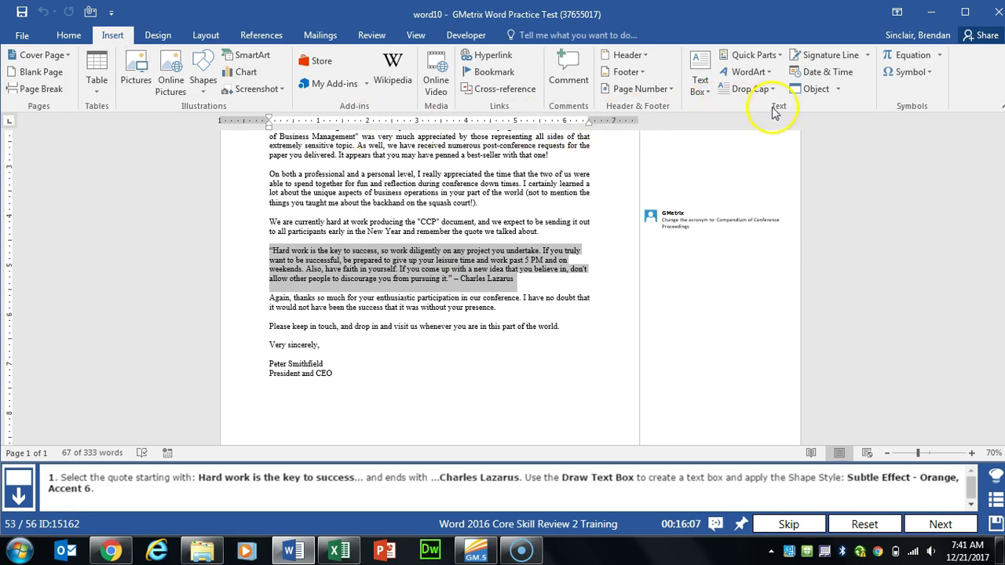
pyautogui.click(711, 91)
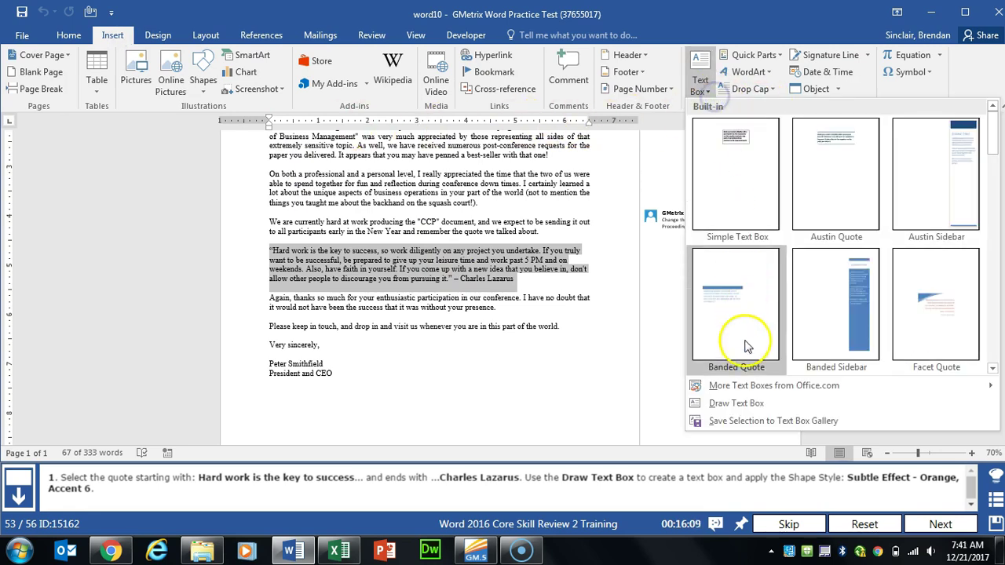
pyautogui.click(738, 408)
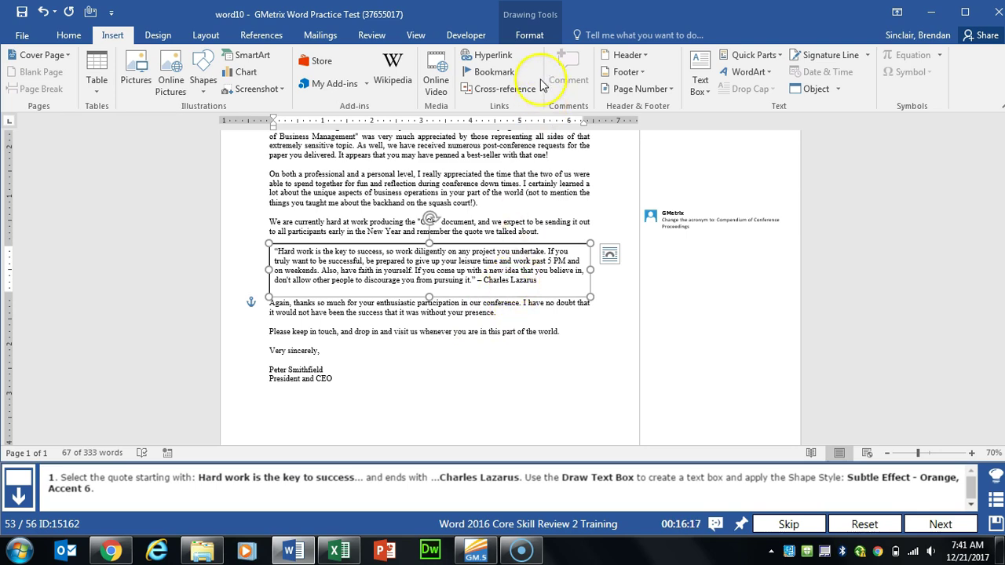
# Step: Style the text box Subtle Effect - Orange, Accent 6 and submit the task
pyautogui.click(538, 37)
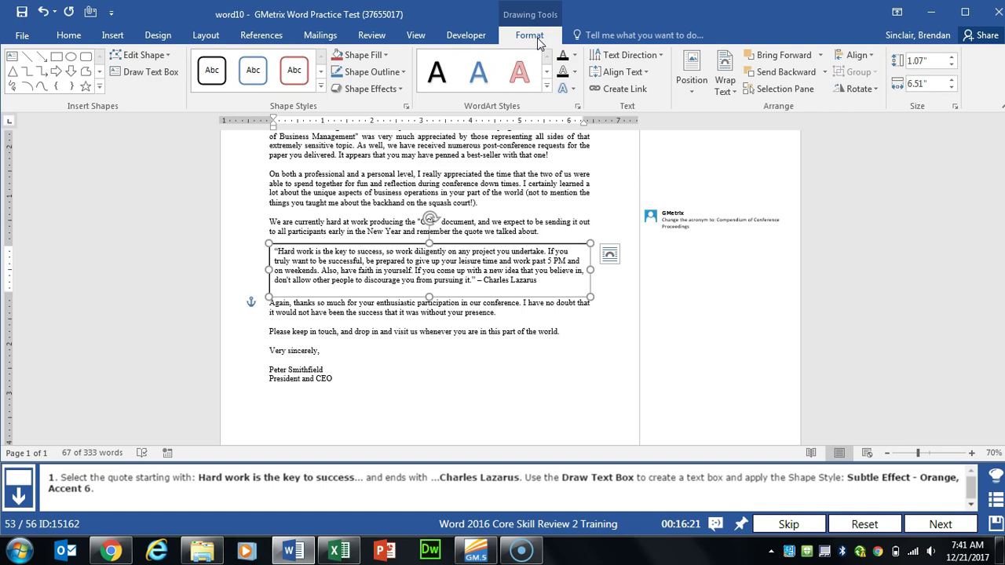
pyautogui.click(321, 88)
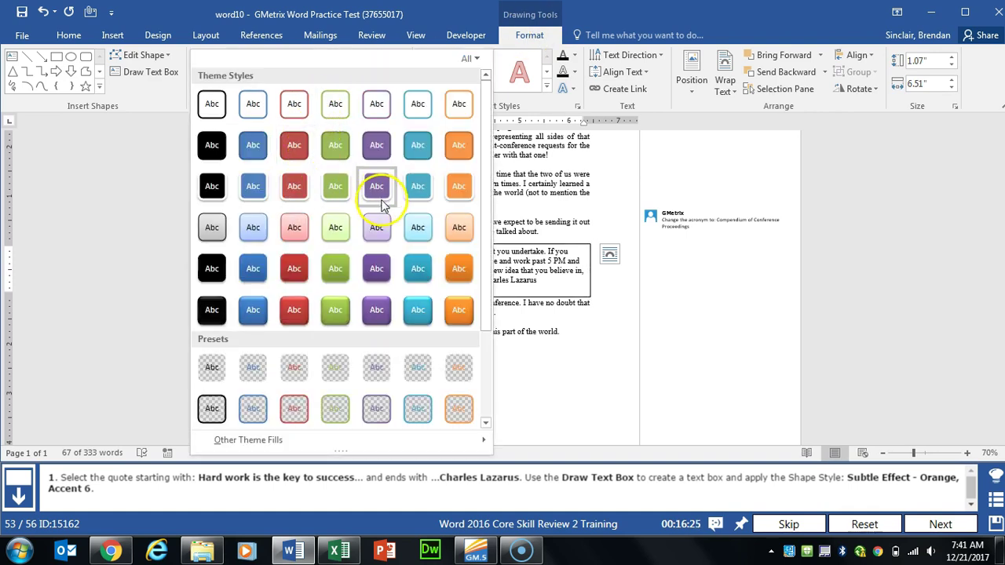
pyautogui.click(468, 224)
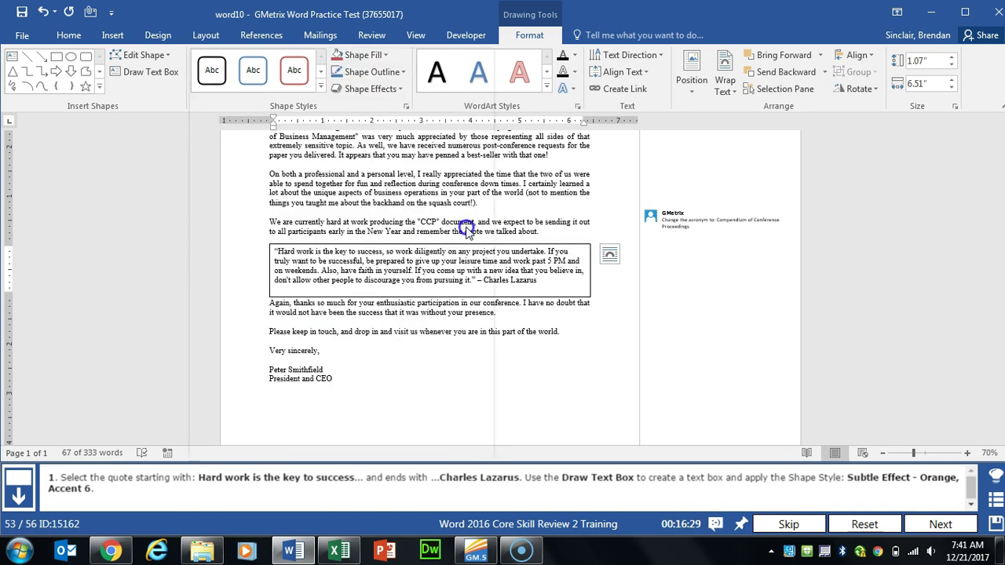
pyautogui.click(928, 526)
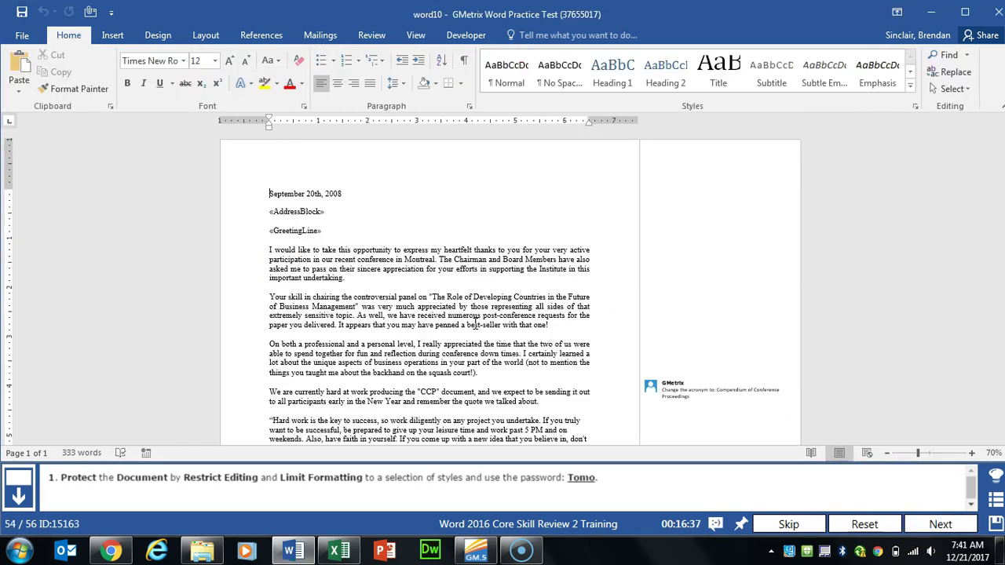
# Step: Limit formatting to a selection of styles and enforce protection with the required password, then submit
pyautogui.click(7, 33)
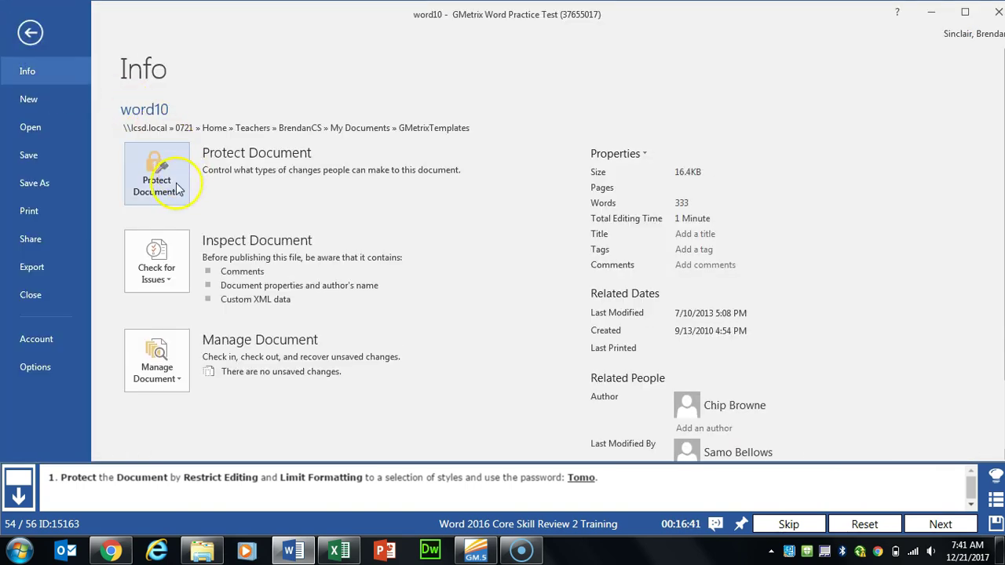
pyautogui.click(178, 195)
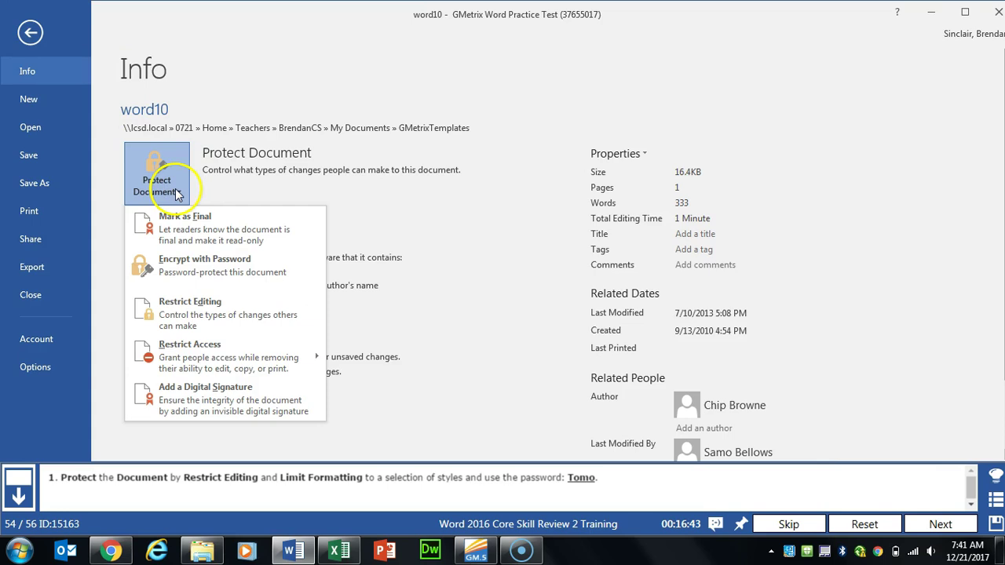
pyautogui.click(210, 324)
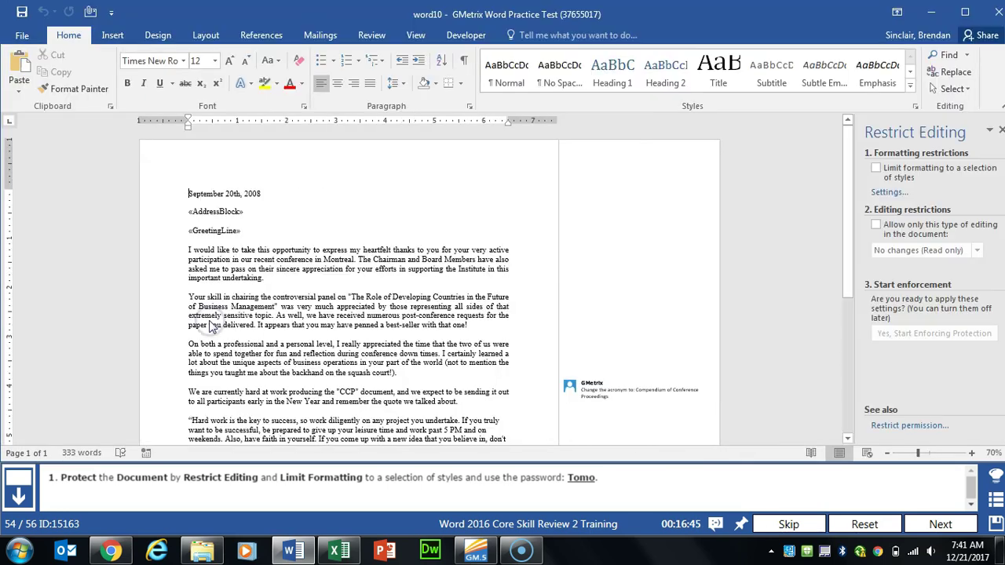
pyautogui.click(877, 170)
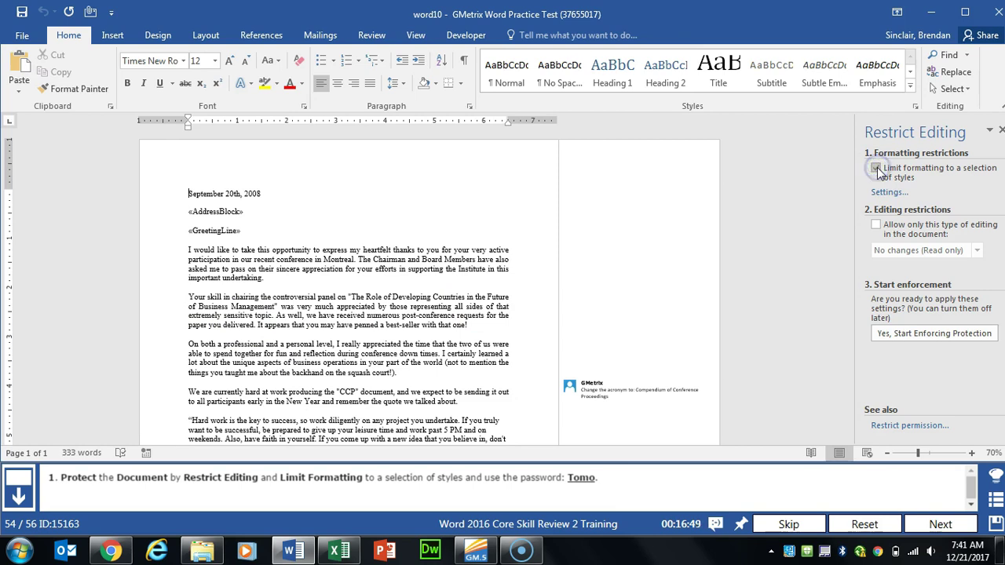
pyautogui.click(928, 338)
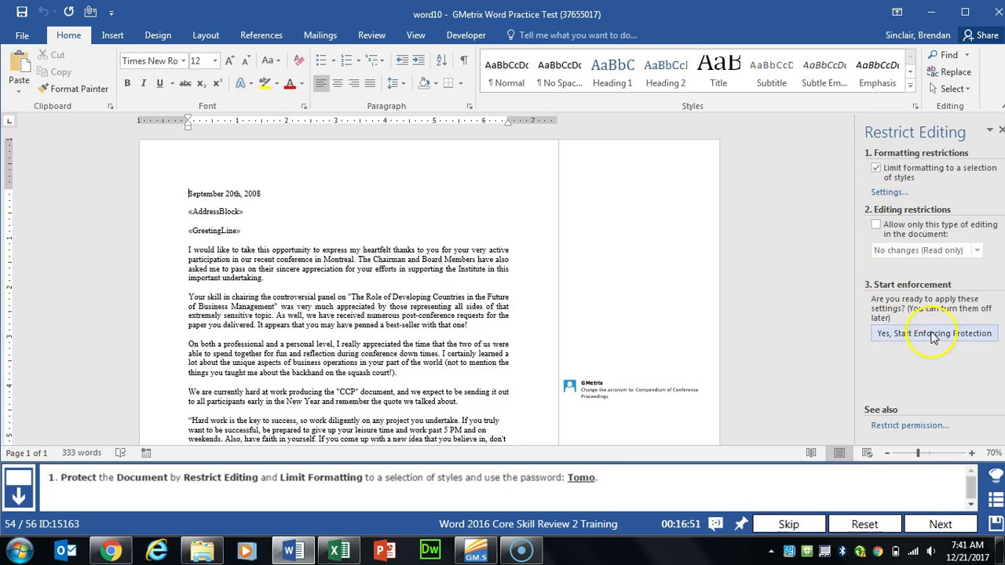
pyautogui.click(954, 336)
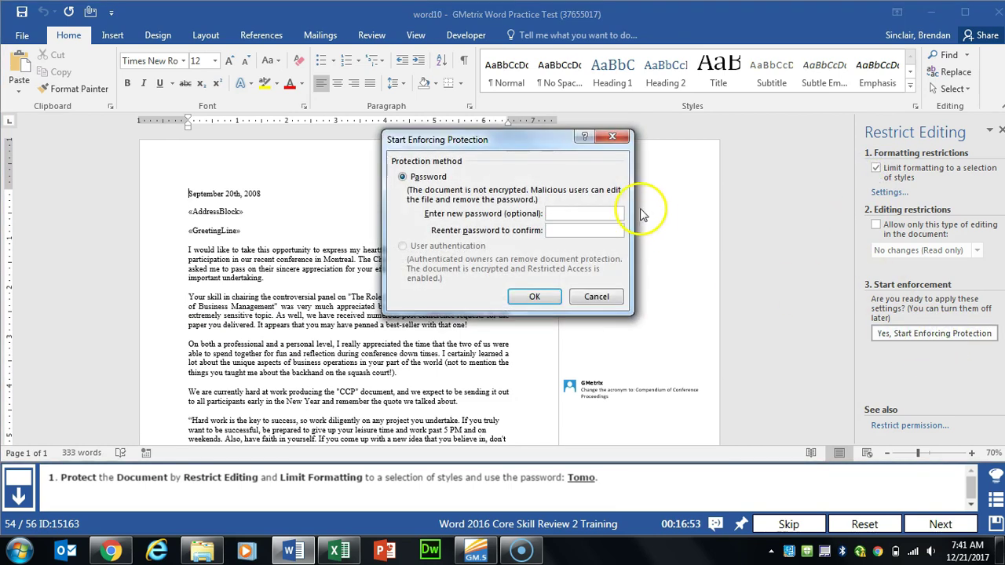
pyautogui.write('TomoTomo')
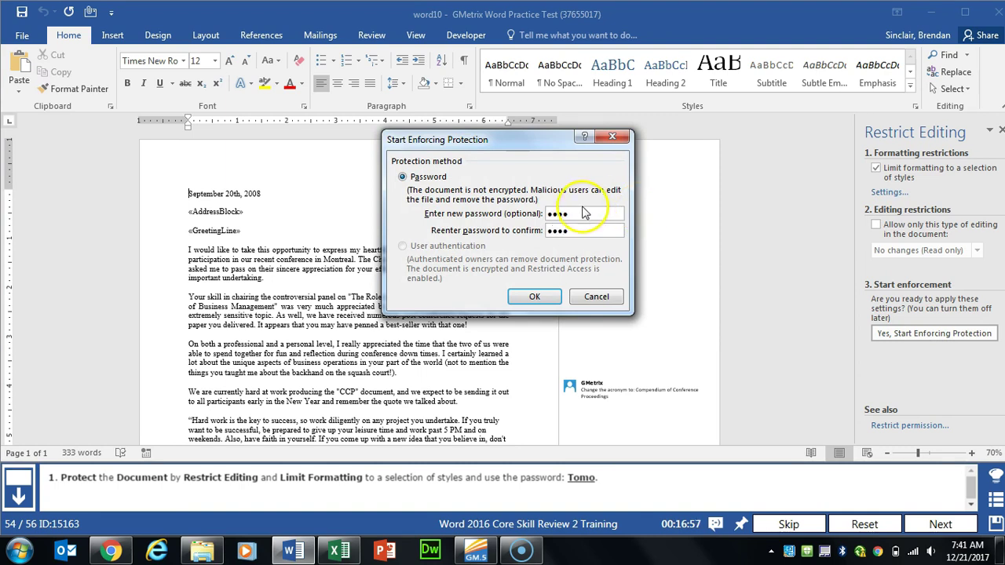
pyautogui.click(550, 297)
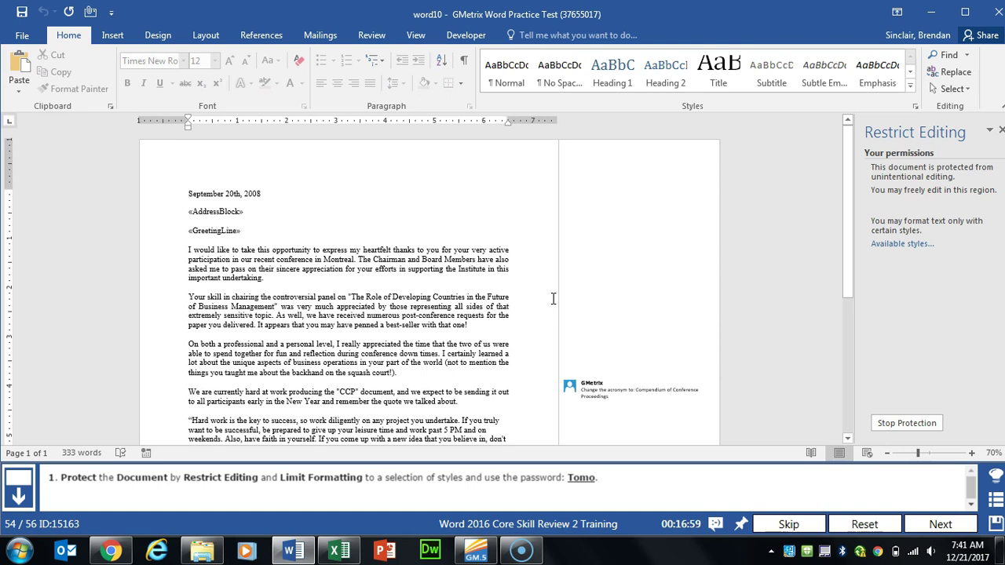
pyautogui.click(939, 525)
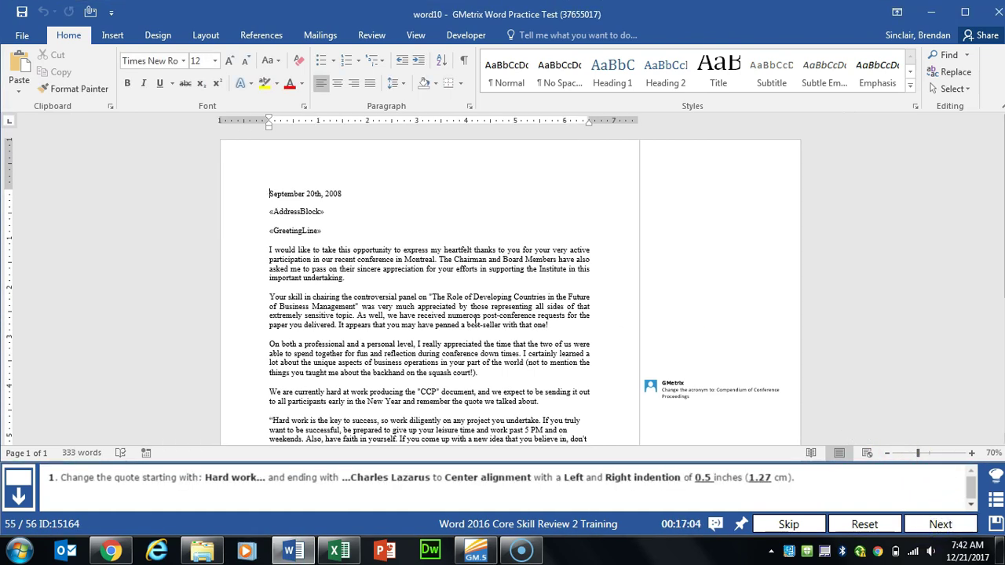
# Step: In the Paragraph dialog, center the Hard work quote with 0.5-inch left and right indents, then submit
pyautogui.click(475, 321)
pyautogui.scroll(-4, 475, 321)
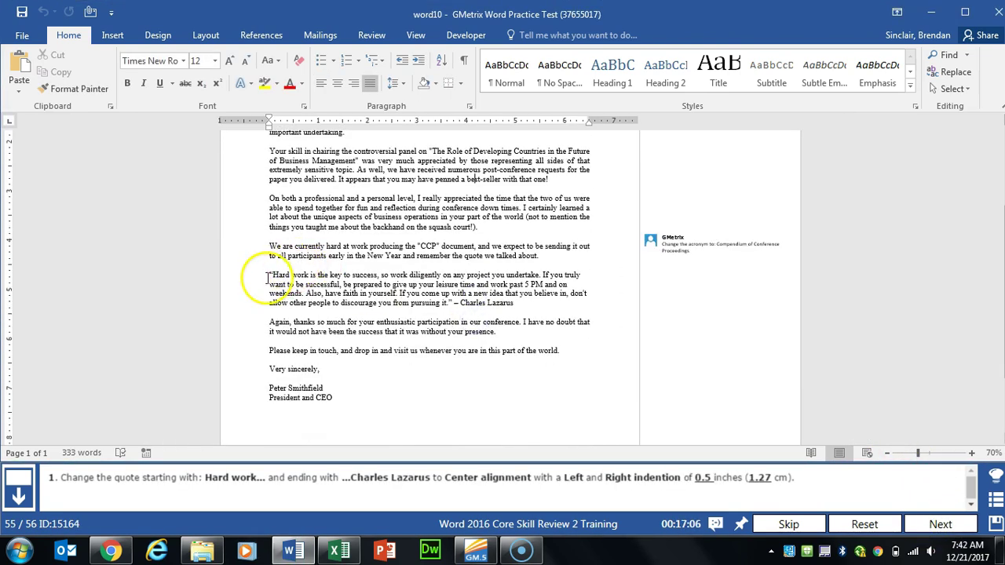
pyautogui.moveTo(264, 270); pyautogui.dragTo(529, 300)
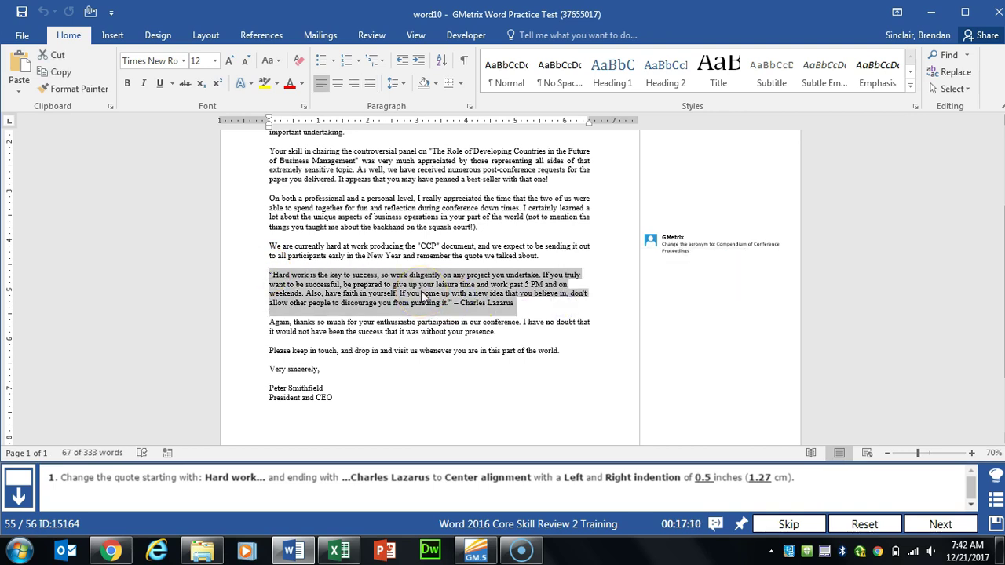
pyautogui.click(470, 107)
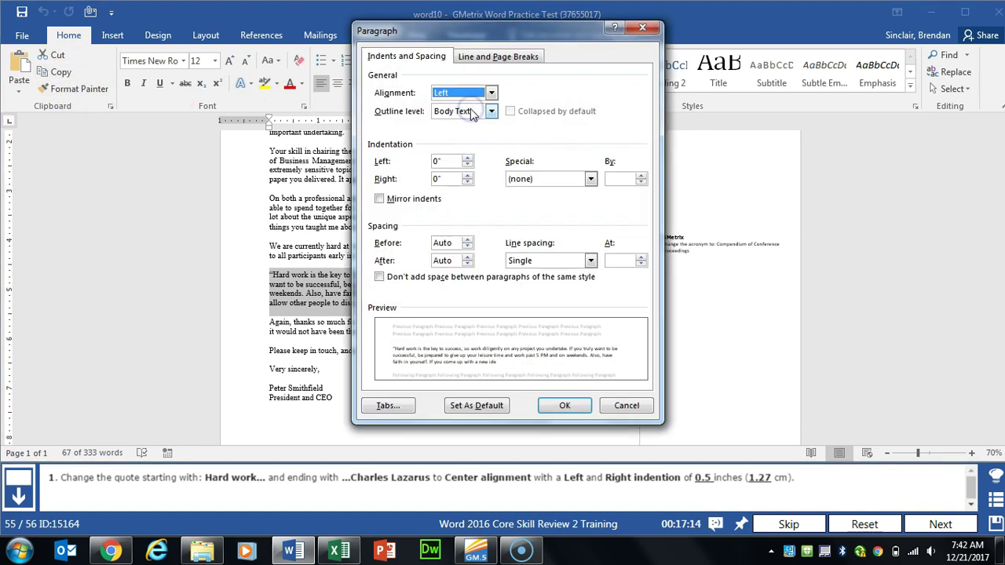
pyautogui.click(491, 136)
pyautogui.click(456, 93)
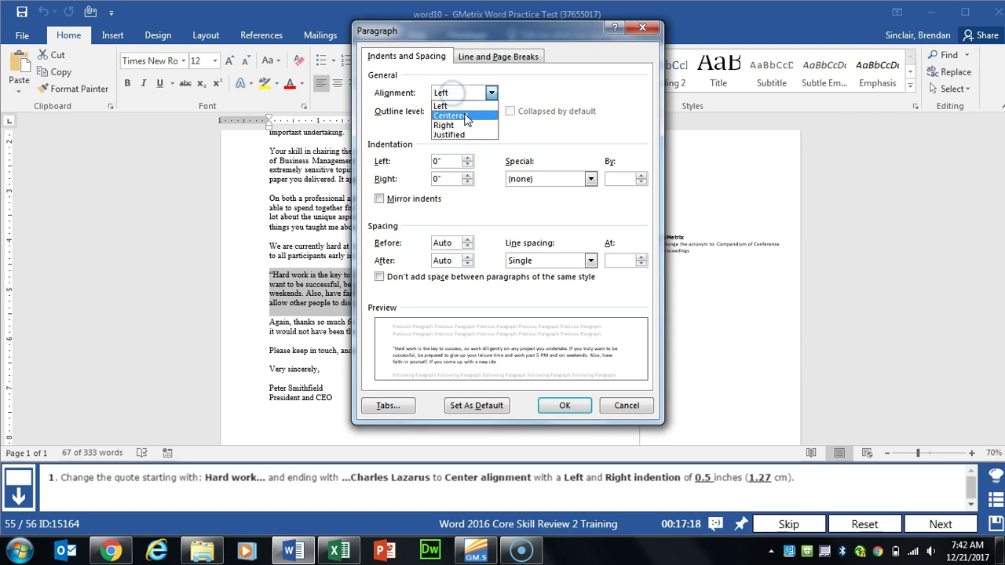
pyautogui.click(464, 116)
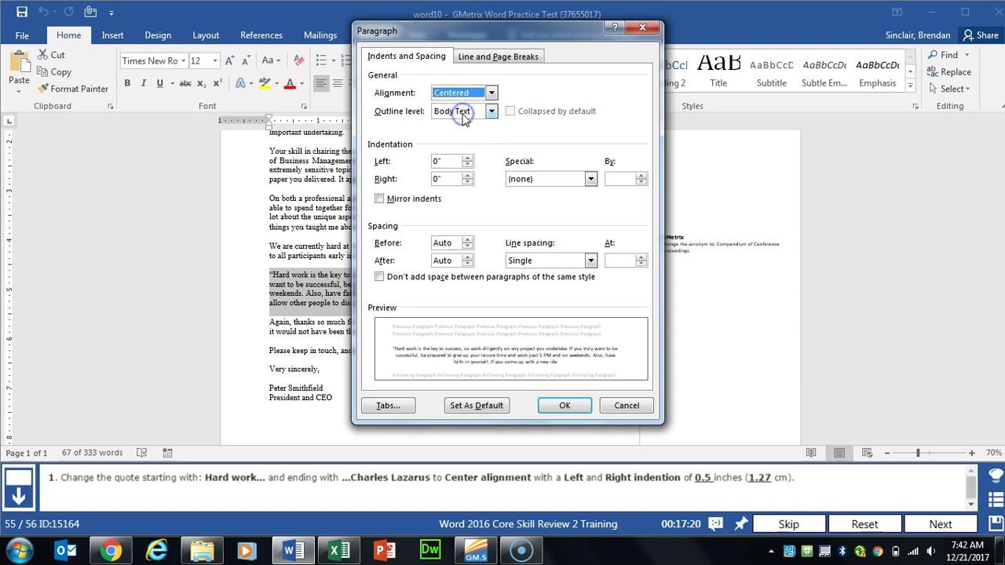
pyautogui.doubleClick(445, 161)
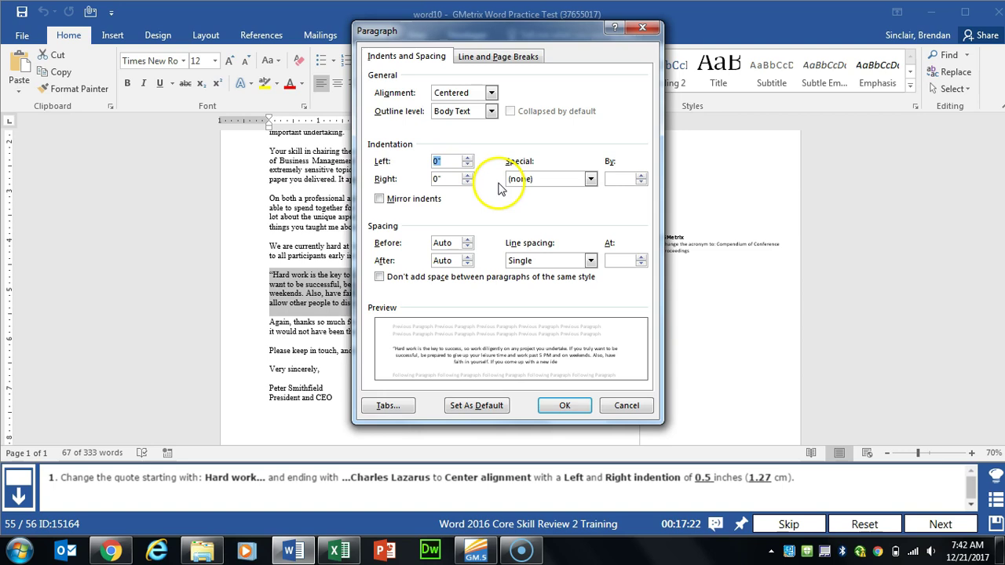
pyautogui.press('Tab')
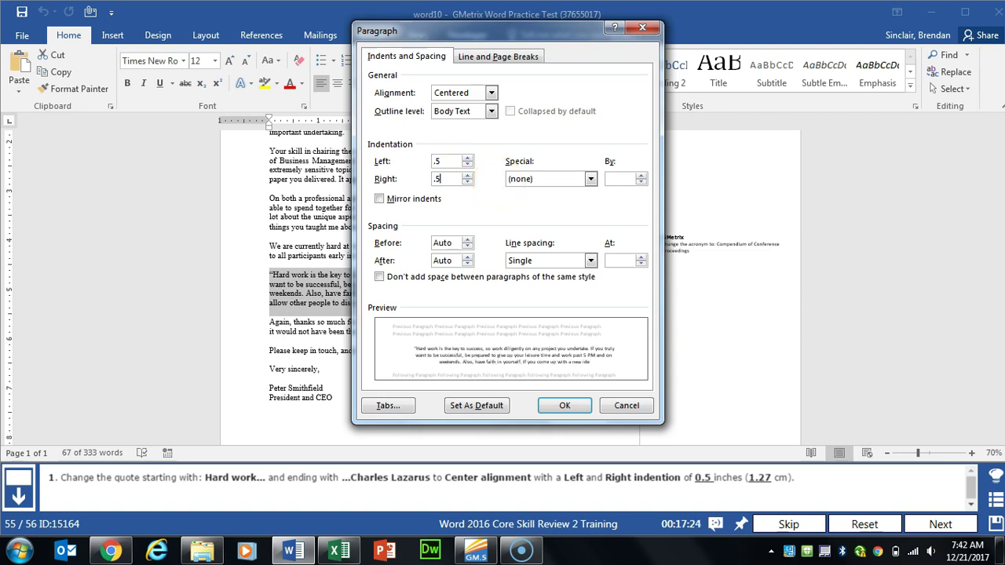
pyautogui.write('.5')
pyautogui.click(564, 405)
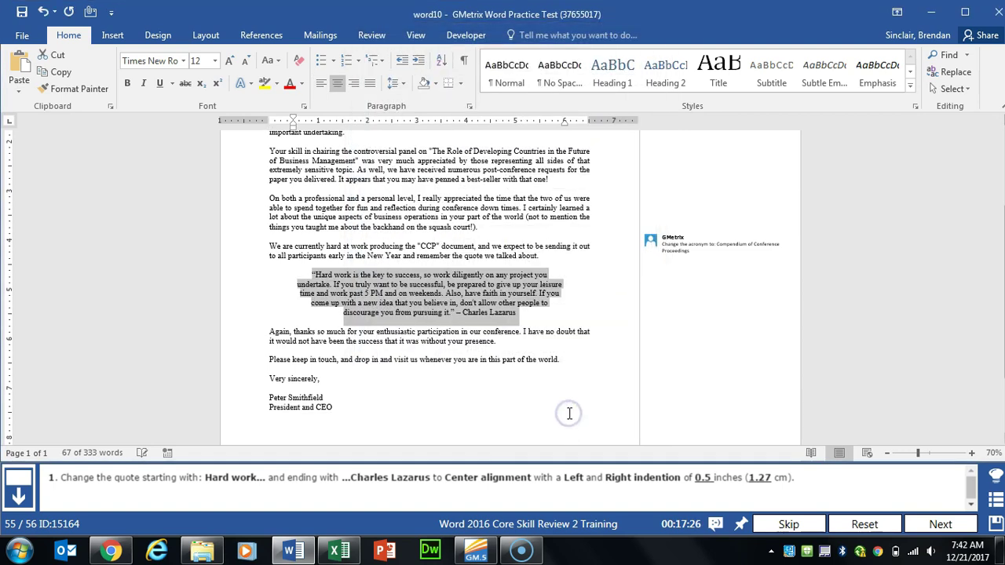
pyautogui.click(939, 524)
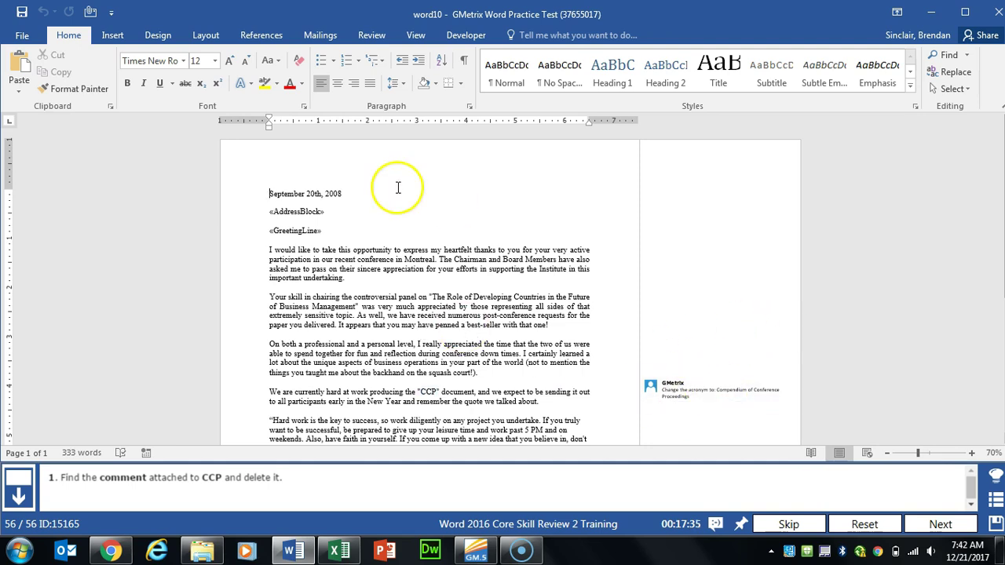
# Step: Jump to the comment on CCP from the Review tab and delete it
pyautogui.click(373, 36)
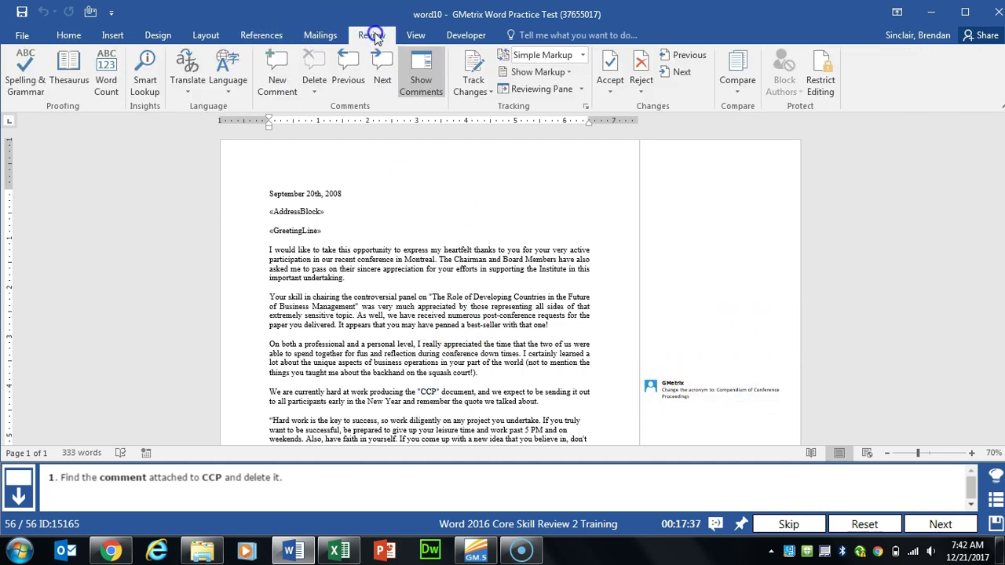
pyautogui.click(383, 86)
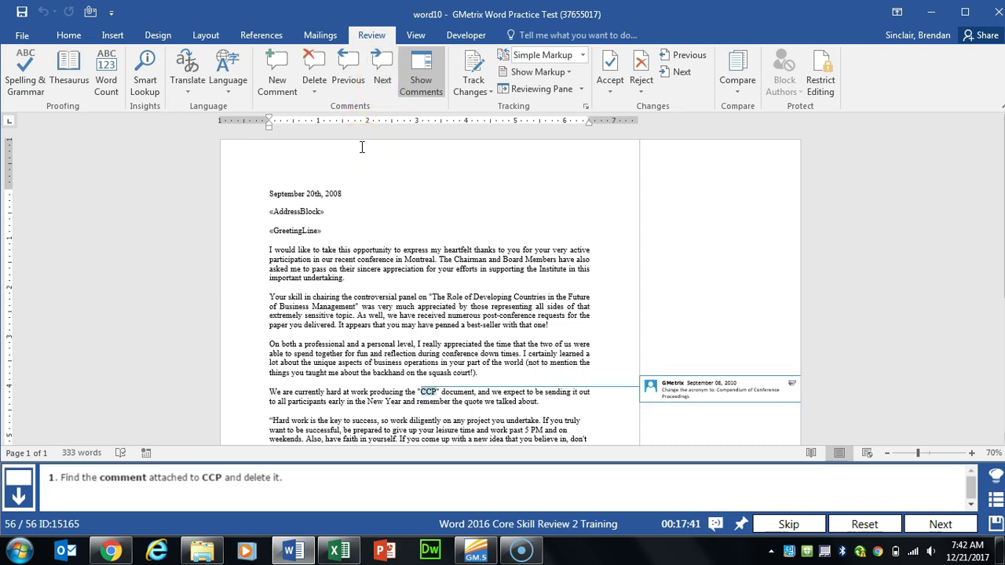
pyautogui.click(310, 66)
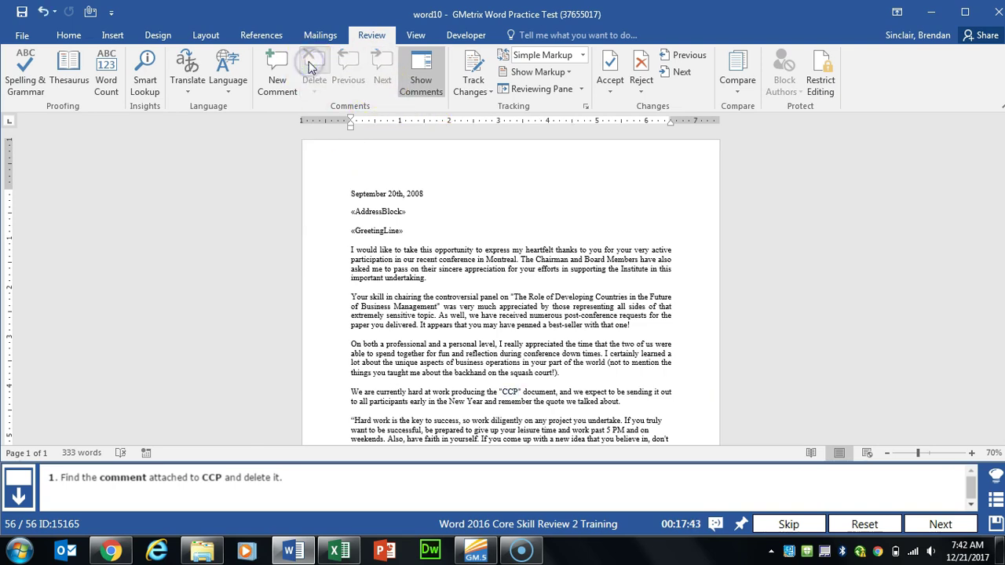